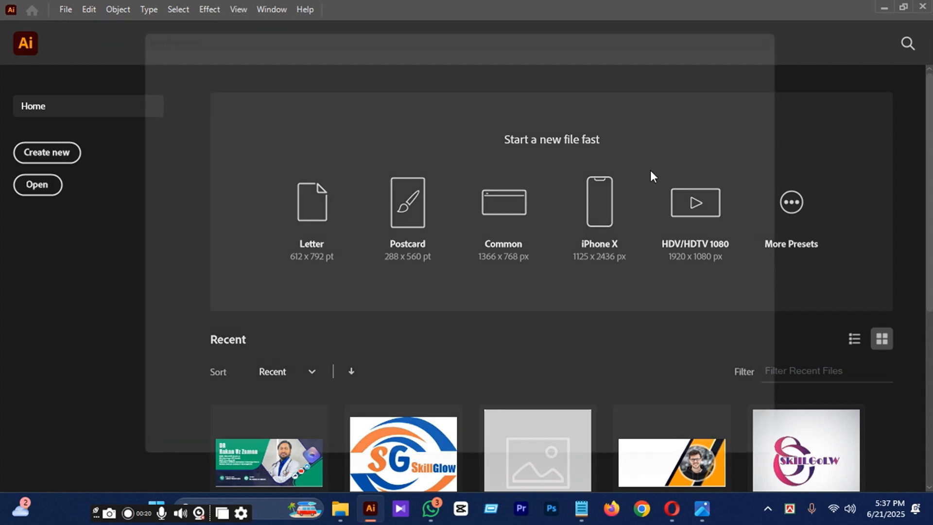
# Create a new document 950 px wide and 425 px high.
pyautogui.click(640, 139)
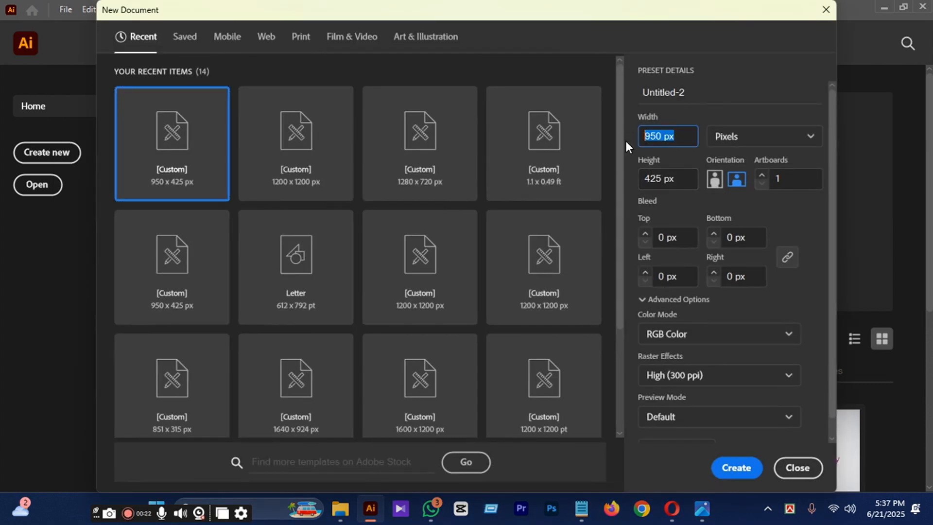
pyautogui.write('950')
pyautogui.click(676, 181)
pyautogui.write('425')
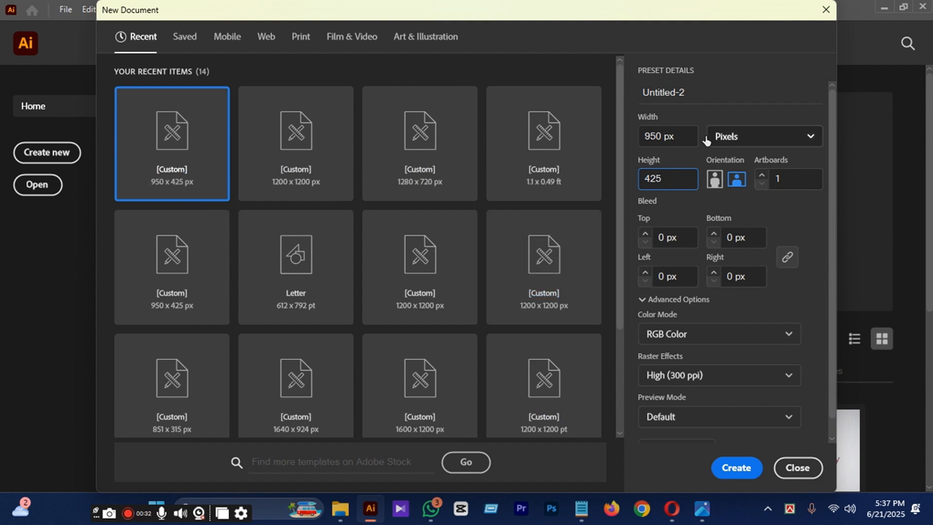
pyautogui.click(737, 467)
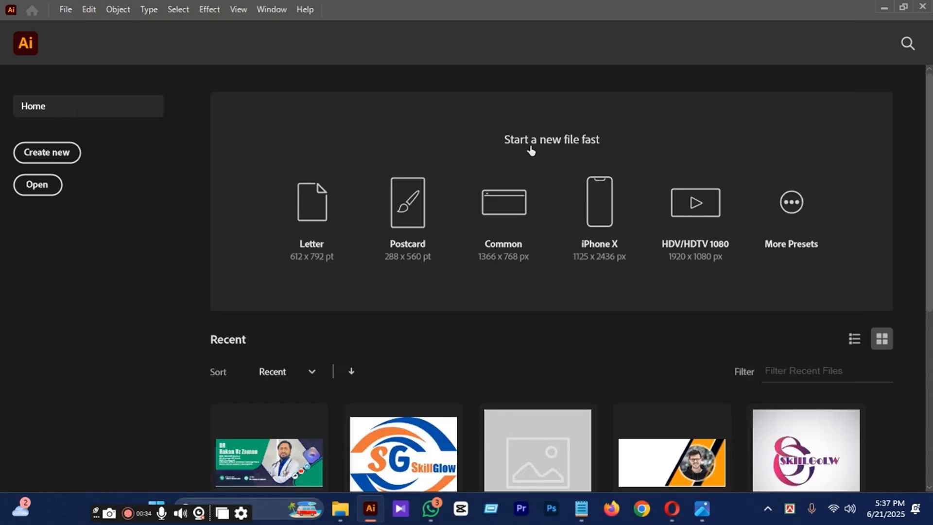
# Draw a rectangle about 267 by 426 px over the right end of the artboard, spanning its full height.
pyautogui.keyDown('alt'); pyautogui.scroll(-2, 432, 215); pyautogui.keyUp('alt')
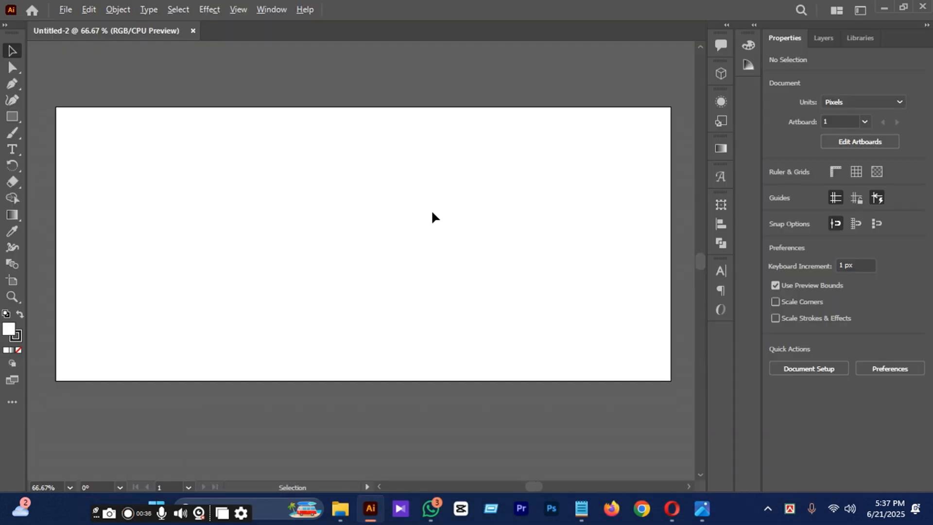
pyautogui.keyDown('alt'); pyautogui.scroll(1, 429, 218); pyautogui.keyUp('alt')
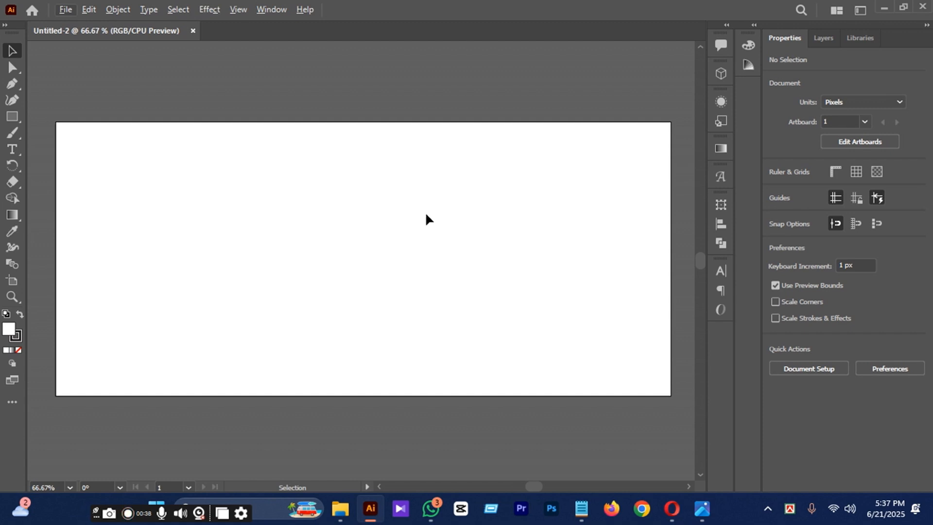
pyautogui.click(10, 119)
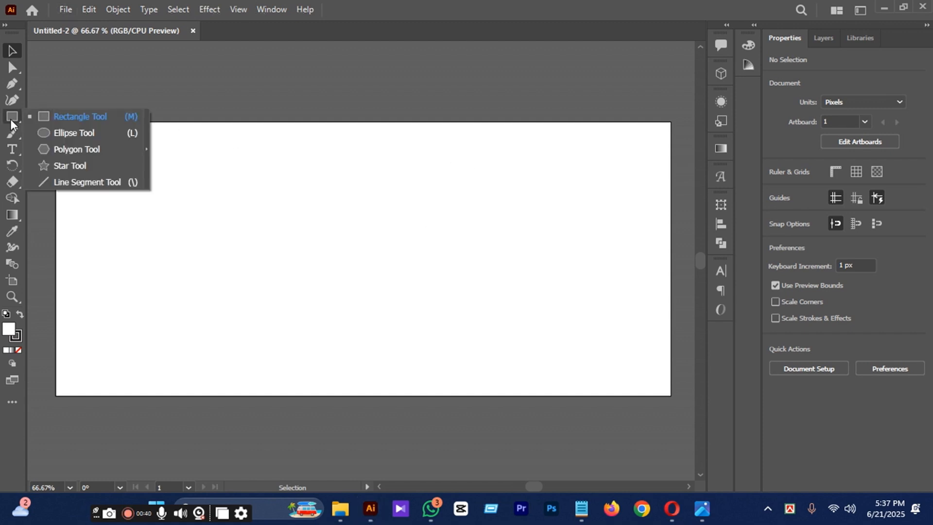
pyautogui.click(69, 118)
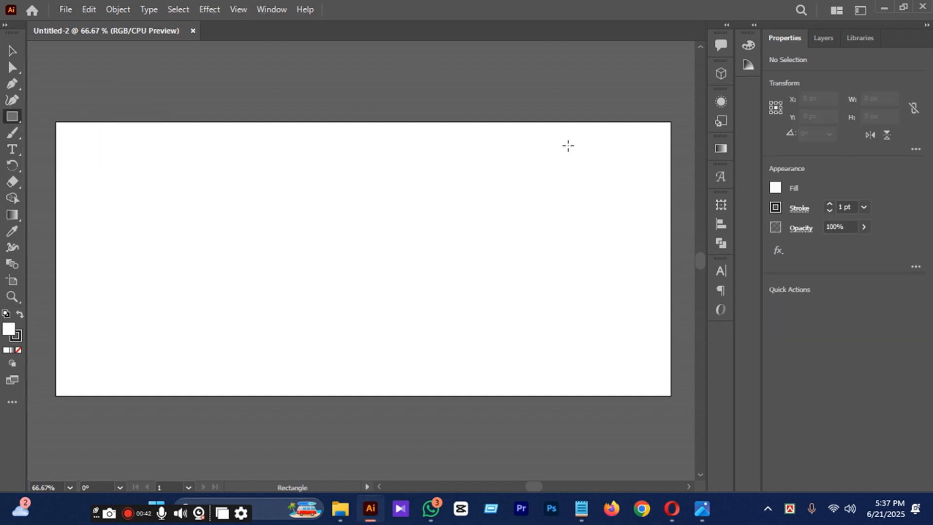
pyautogui.moveTo(670, 122); pyautogui.dragTo(498, 395)
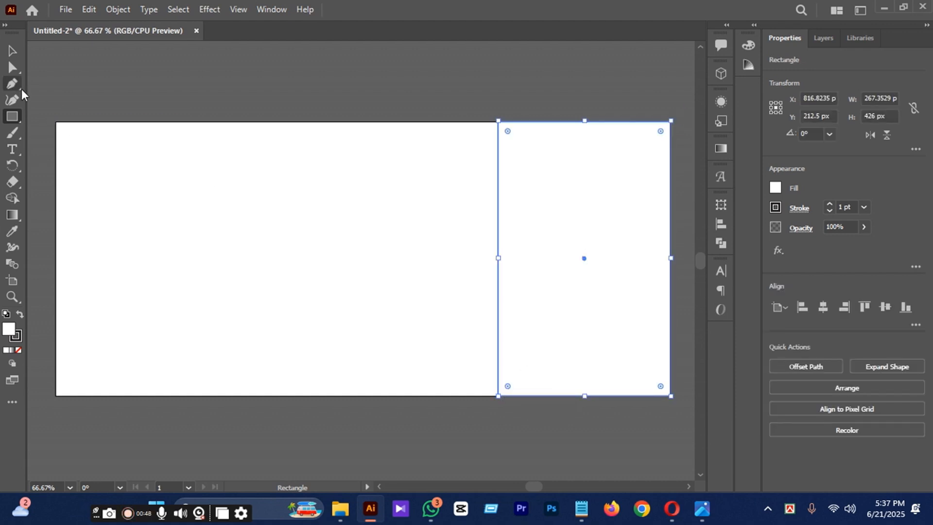
# Fill the rectangle with the dark blue 053F6D, copying the hex code from the open text notes.
pyautogui.doubleClick(9, 330)
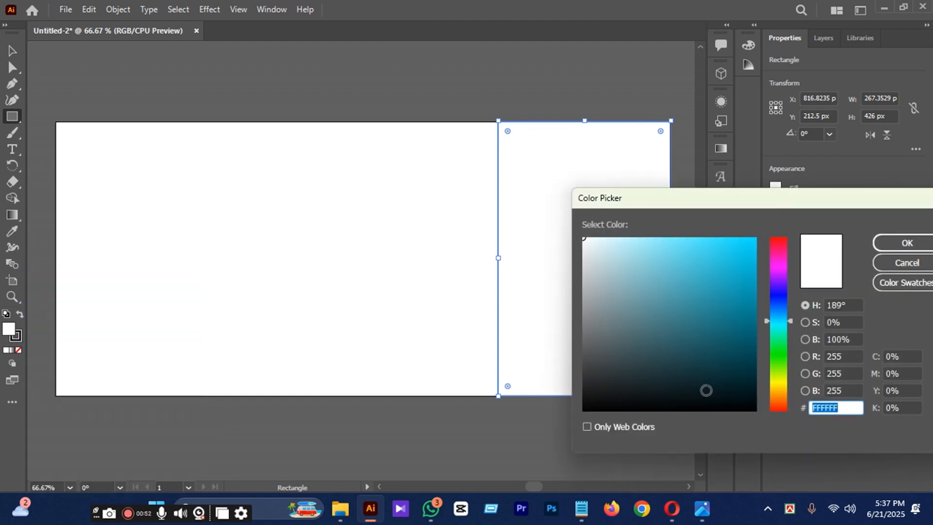
pyautogui.click(582, 509)
pyautogui.moveTo(142, 391); pyautogui.dragTo(91, 390)
pyautogui.click(111, 390)
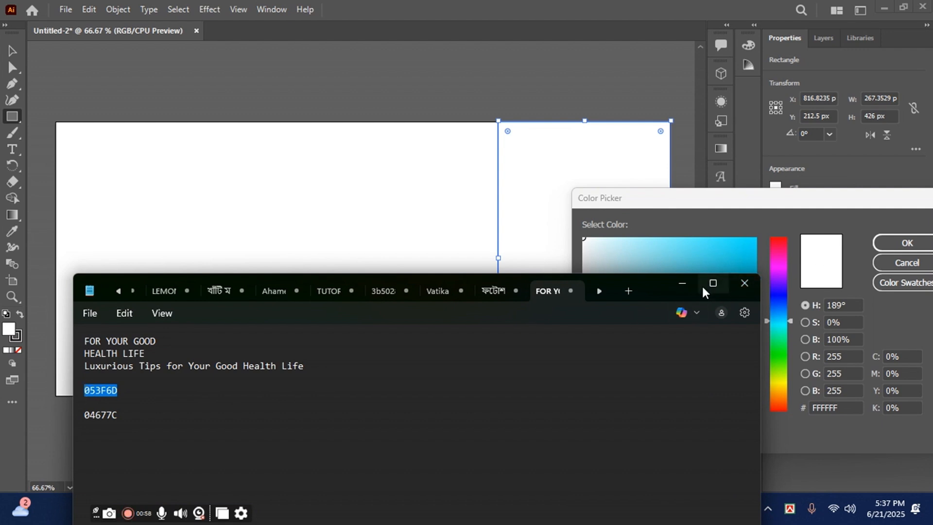
pyautogui.click(682, 283)
pyautogui.doubleClick(845, 407)
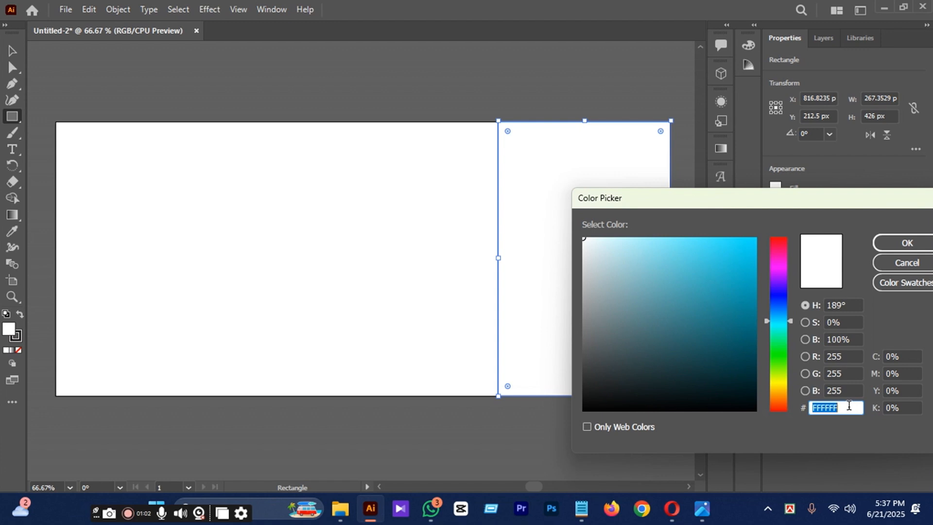
pyautogui.moveTo(843, 407); pyautogui.dragTo(820, 408)
pyautogui.write('053F6D')
pyautogui.press('Return')
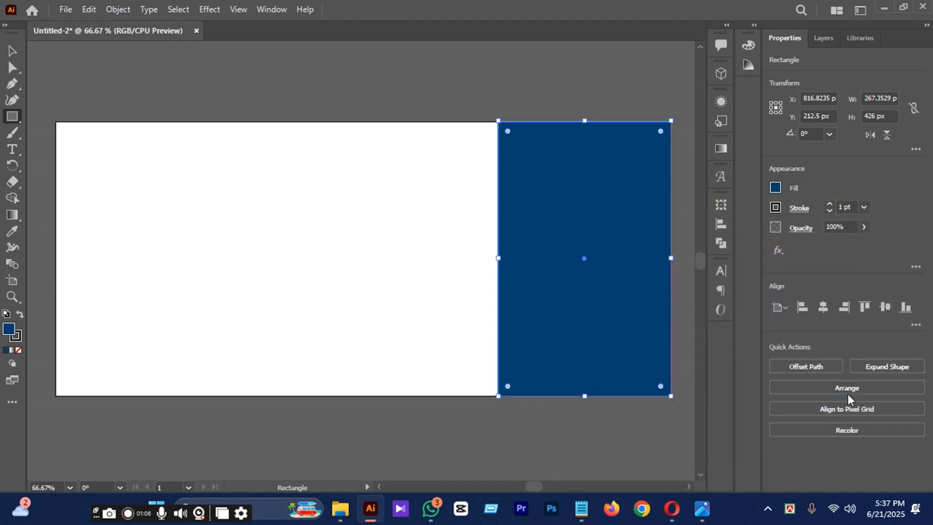
# Examine the outline of the blue rectangle along the artboard's edges.
pyautogui.click(13, 54)
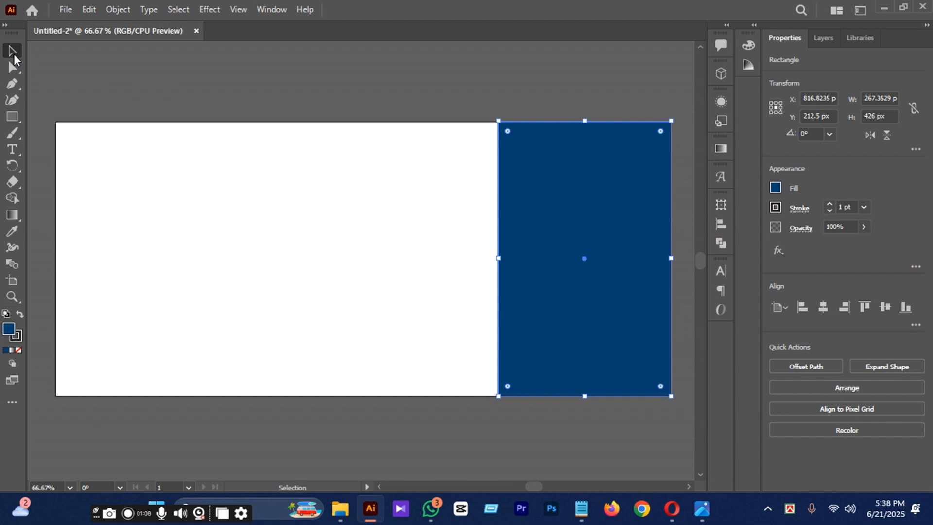
pyautogui.click(289, 96)
pyautogui.click(616, 202)
pyautogui.scroll(6, 623, 109)
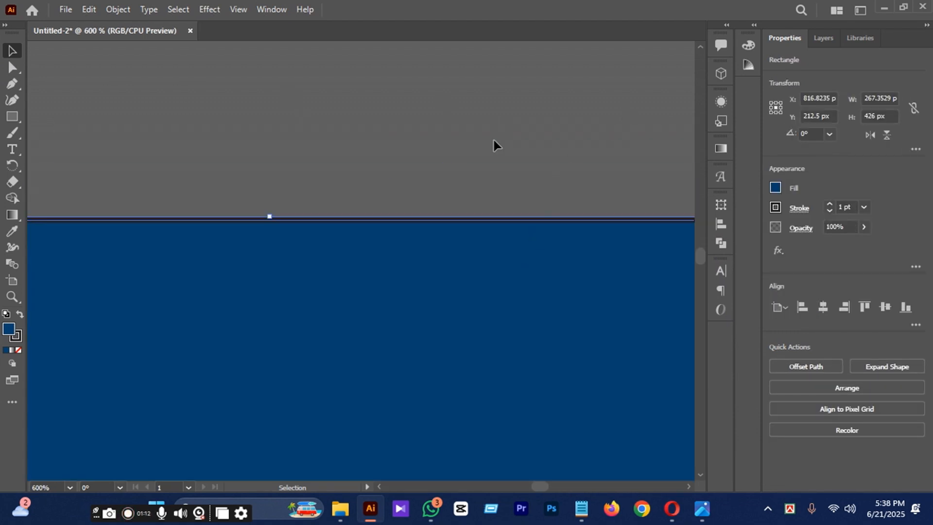
pyautogui.click(414, 175)
pyautogui.scroll(-5, 460, 225)
pyautogui.scroll(3, 470, 233)
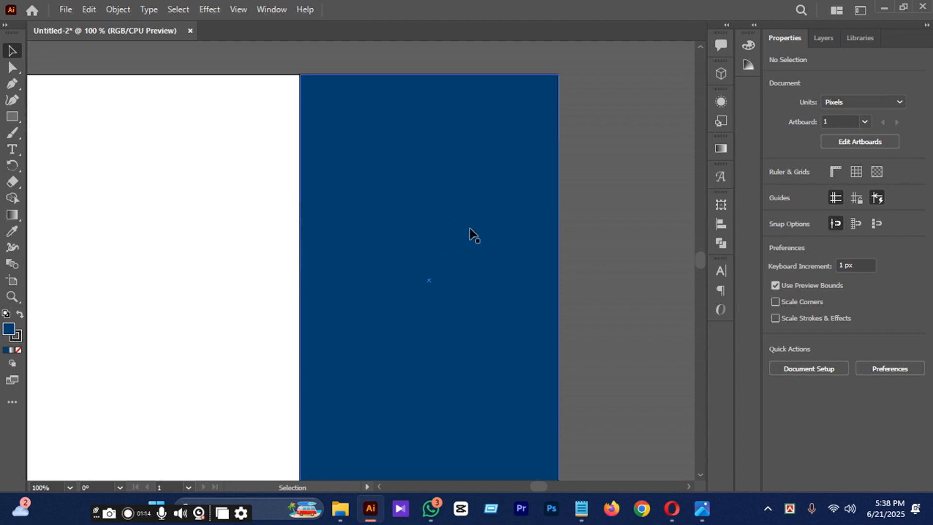
pyautogui.scroll(-2, 479, 258)
pyautogui.scroll(1, 479, 257)
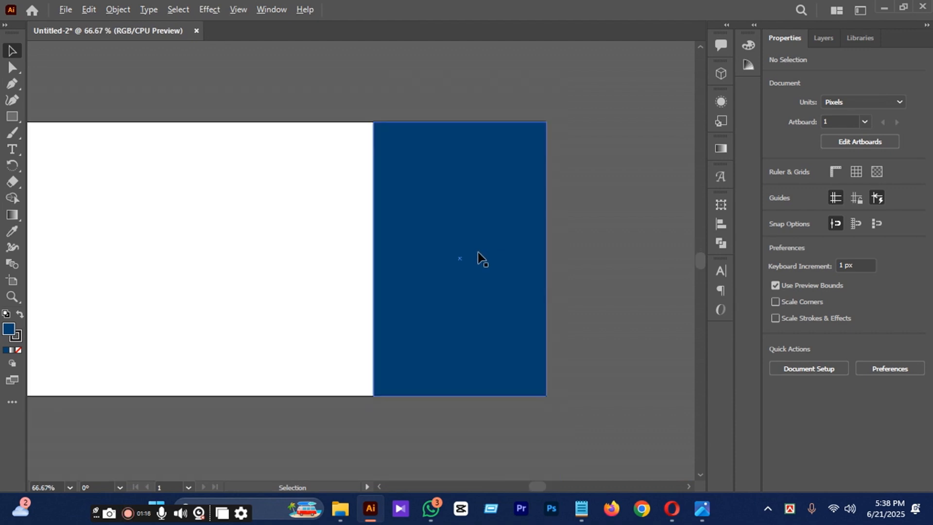
pyautogui.scroll(-2, 477, 252)
pyautogui.scroll(1, 524, 280)
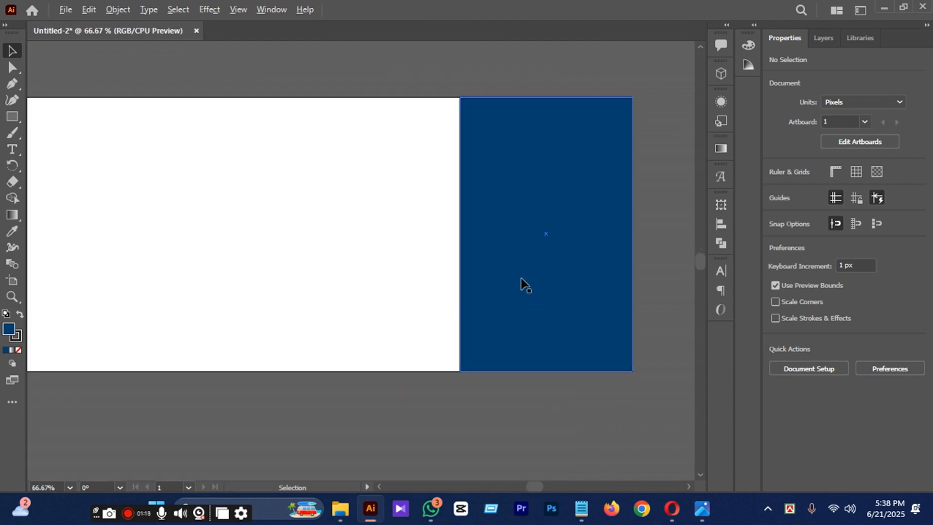
# Remove the stroke from the blue rectangle, keeping its dark blue fill.
pyautogui.click(501, 281)
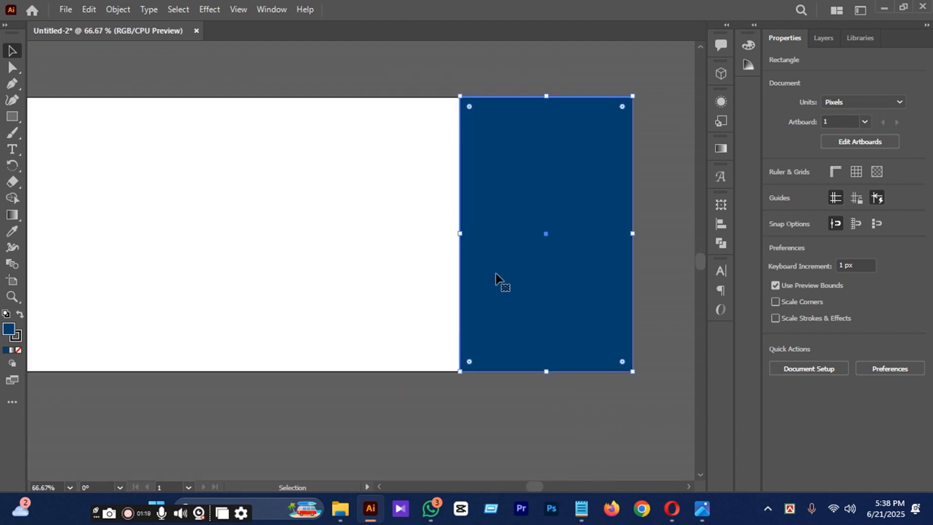
pyautogui.click(19, 319)
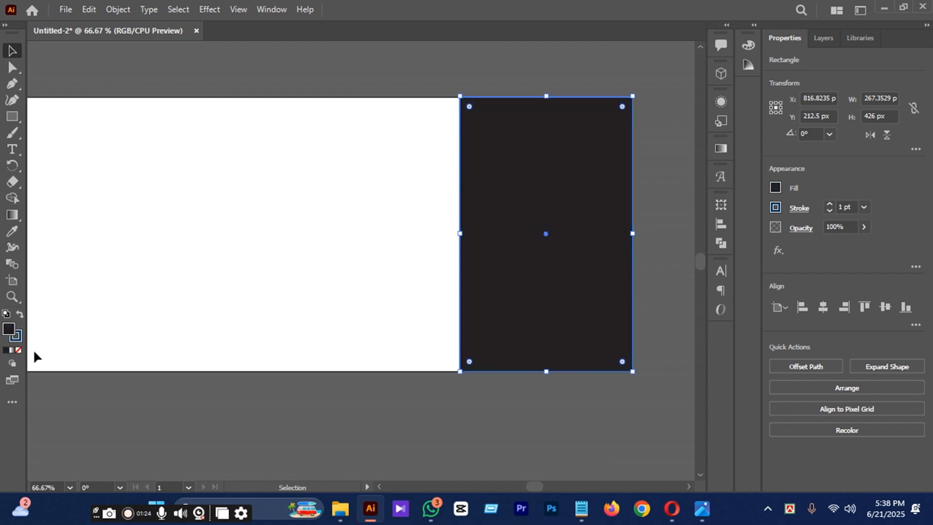
pyautogui.click(18, 351)
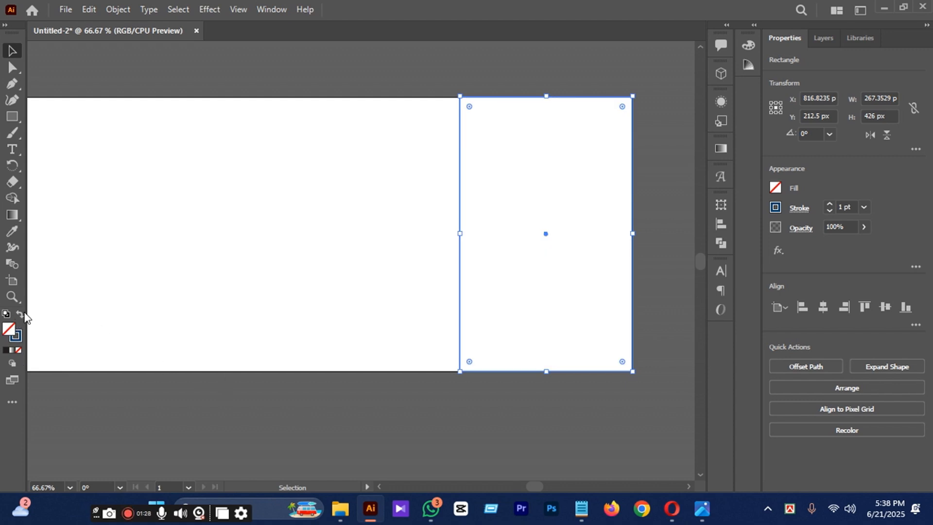
pyautogui.click(20, 314)
pyautogui.click(181, 398)
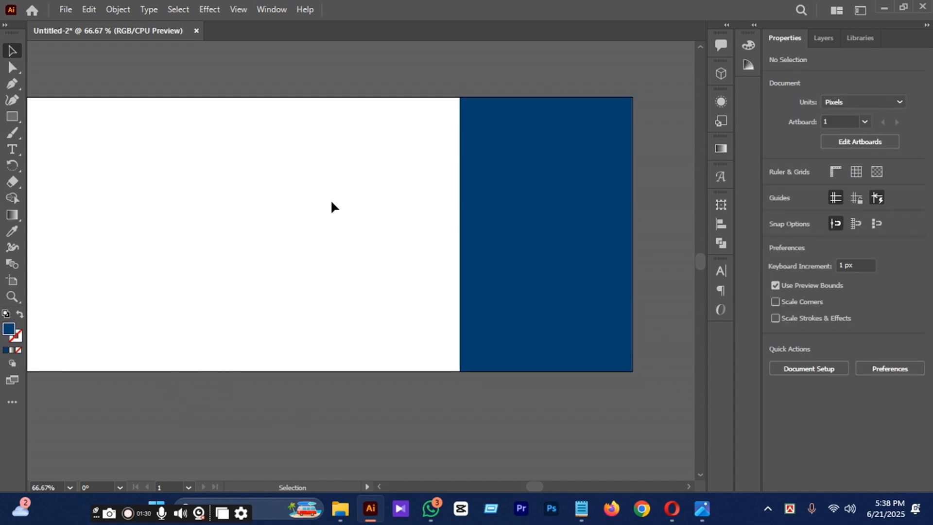
# Draw two small squares about 28 px wide side by side above the artboard as colour samples.
pyautogui.keyDown('alt'); pyautogui.scroll(-1, 434, 200); pyautogui.keyUp('alt')
pyautogui.click(494, 219)
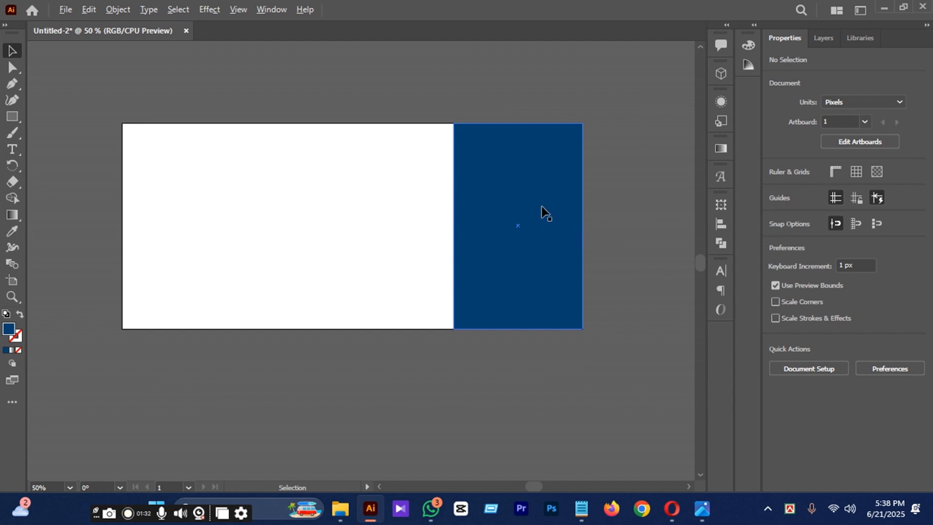
pyautogui.keyDown('alt'); pyautogui.scroll(1, 537, 208); pyautogui.keyUp('alt')
pyautogui.keyDown('alt'); pyautogui.scroll(-1, 537, 208); pyautogui.keyUp('alt')
pyautogui.keyDown('alt'); pyautogui.scroll(1, 527, 204); pyautogui.keyUp('alt')
pyautogui.scroll(2, 249, 114)
pyautogui.moveTo(11, 118); pyautogui.dragTo(81, 117)
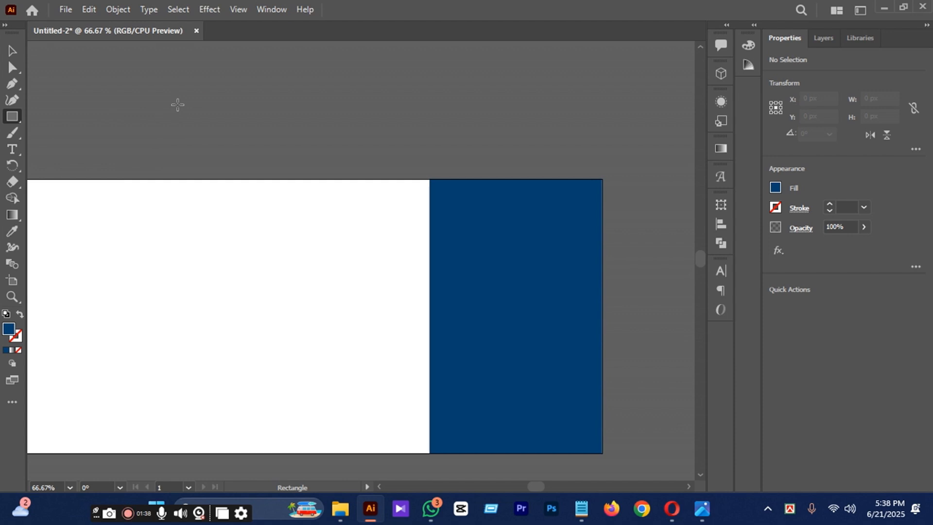
pyautogui.moveTo(178, 105); pyautogui.dragTo(231, 115)
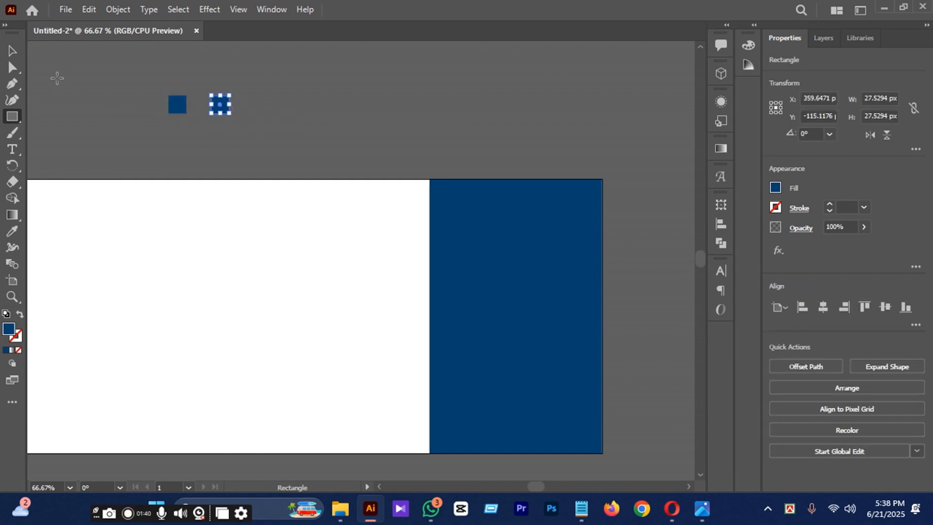
# Fill the left sample square with the teal 04677C, copying the hex code from the text notes.
pyautogui.click(12, 50)
pyautogui.click(156, 95)
pyautogui.click(177, 104)
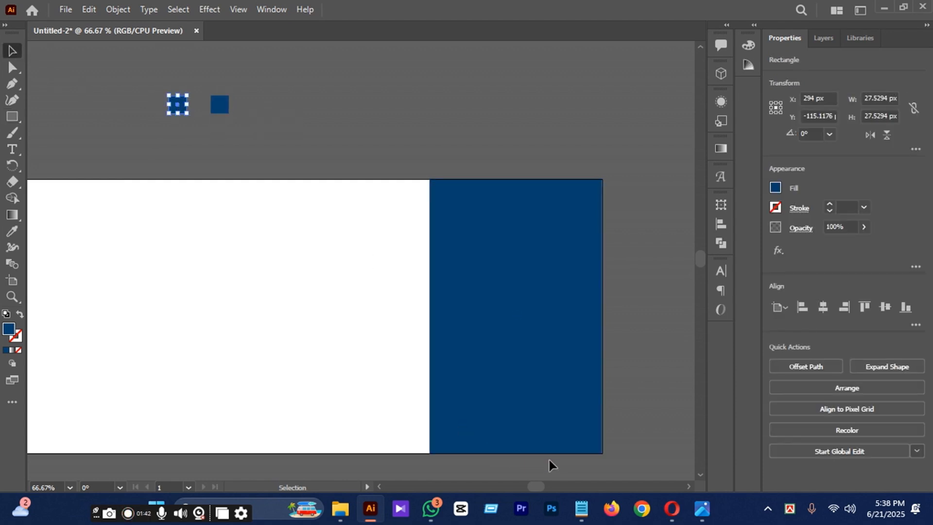
pyautogui.moveTo(583, 520)
pyautogui.click(581, 509)
pyautogui.moveTo(118, 414); pyautogui.dragTo(82, 415)
pyautogui.hotkey('ctrl', 'c')
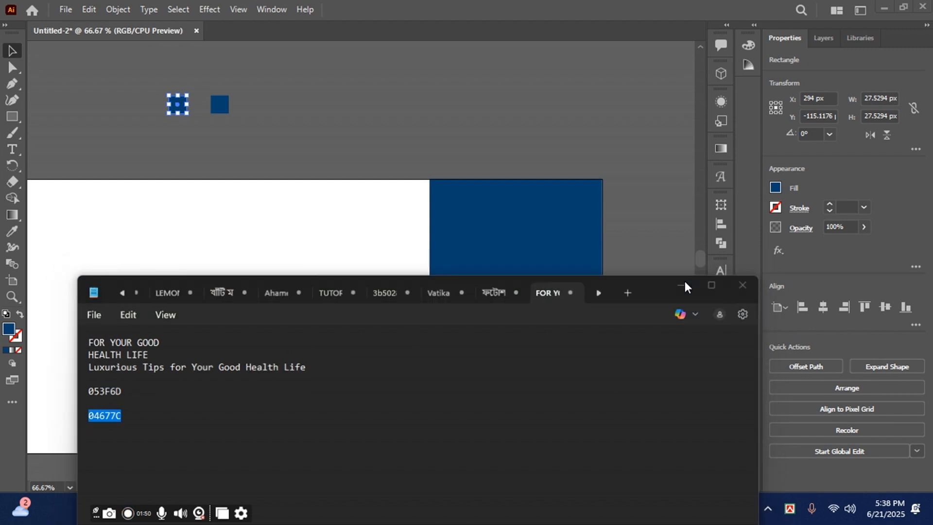
pyautogui.click(682, 283)
pyautogui.doubleClick(9, 330)
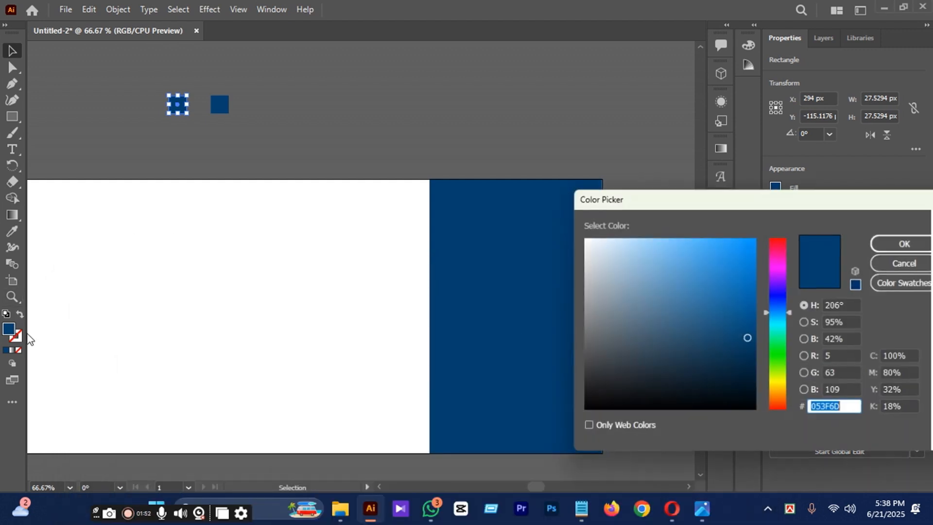
pyautogui.hotkey('ctrl', 'v')
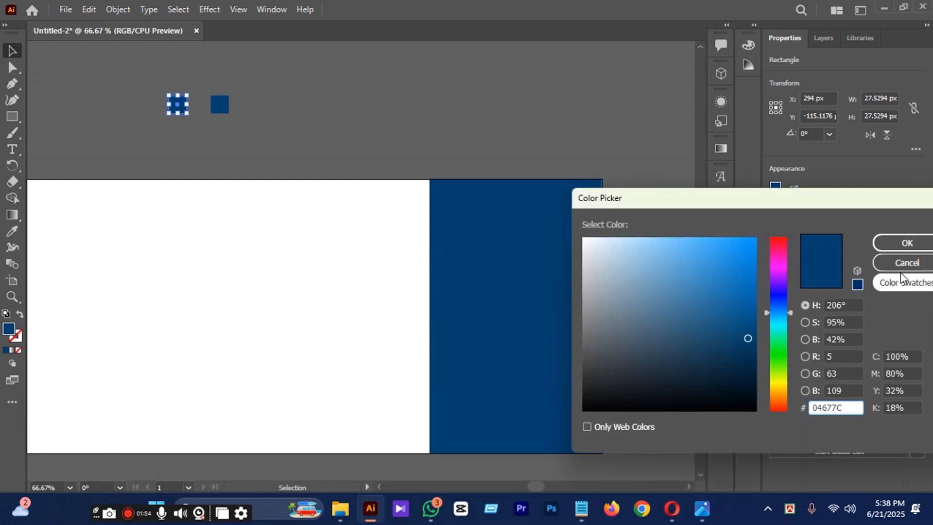
pyautogui.click(906, 243)
pyautogui.click(420, 117)
pyautogui.moveTo(146, 92); pyautogui.dragTo(354, 144)
pyautogui.click(363, 114)
# Apply a linear white-to-black gradient fill to the large blue rectangle on the artboard.
pyautogui.click(536, 293)
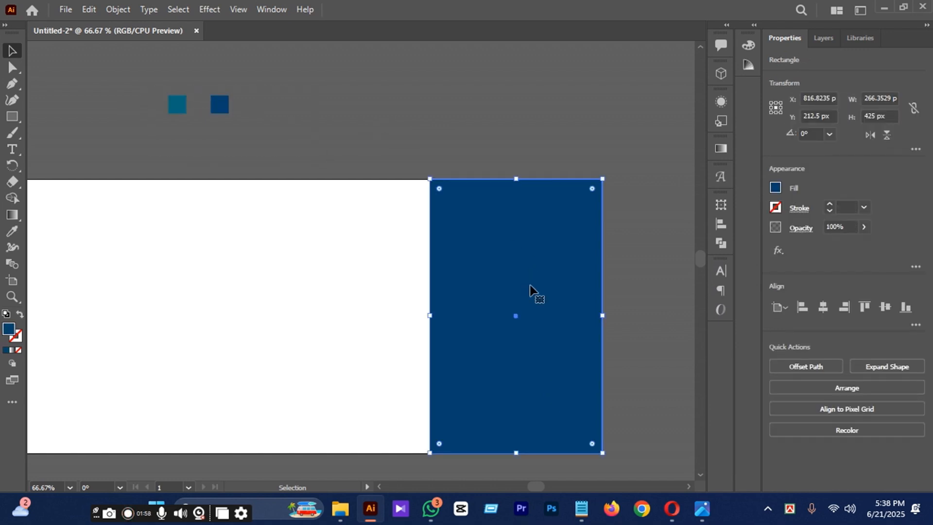
pyautogui.scroll(-1, 571, 260)
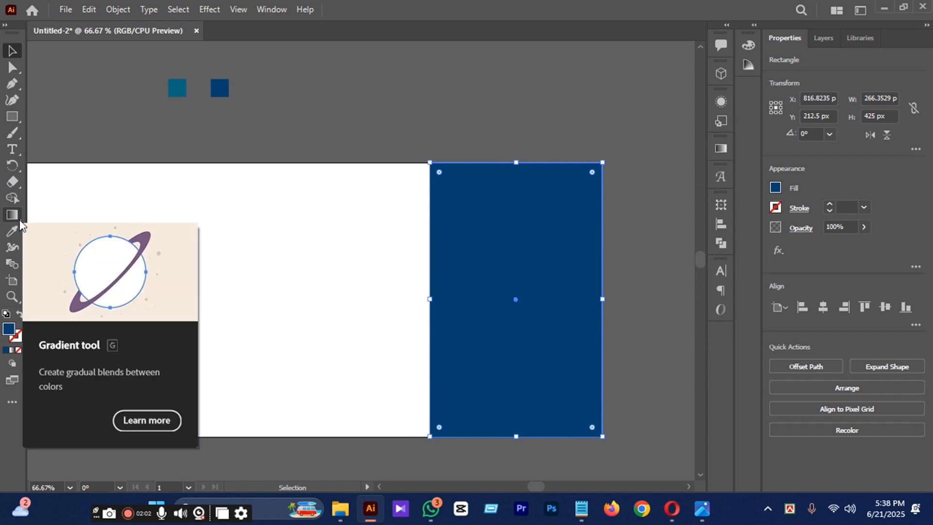
pyautogui.click(19, 220)
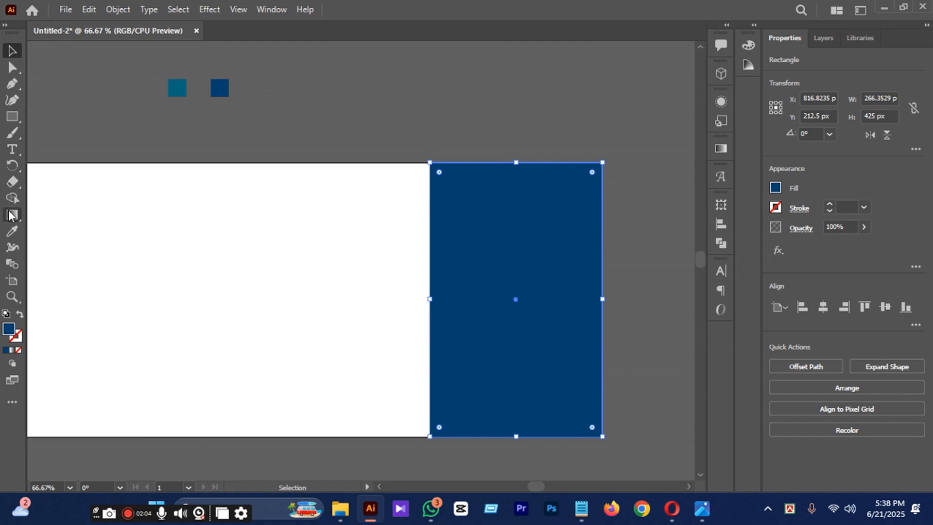
pyautogui.click(720, 150)
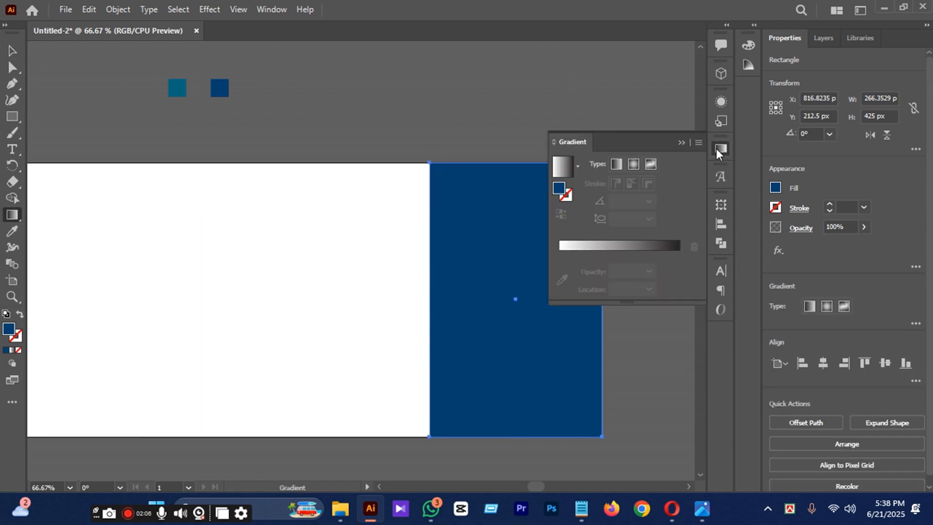
pyautogui.click(664, 251)
# Set the rectangle's gradient to run from teal to dark blue by sampling the two squares, and adjust the gradient's midpoint.
pyautogui.doubleClick(679, 254)
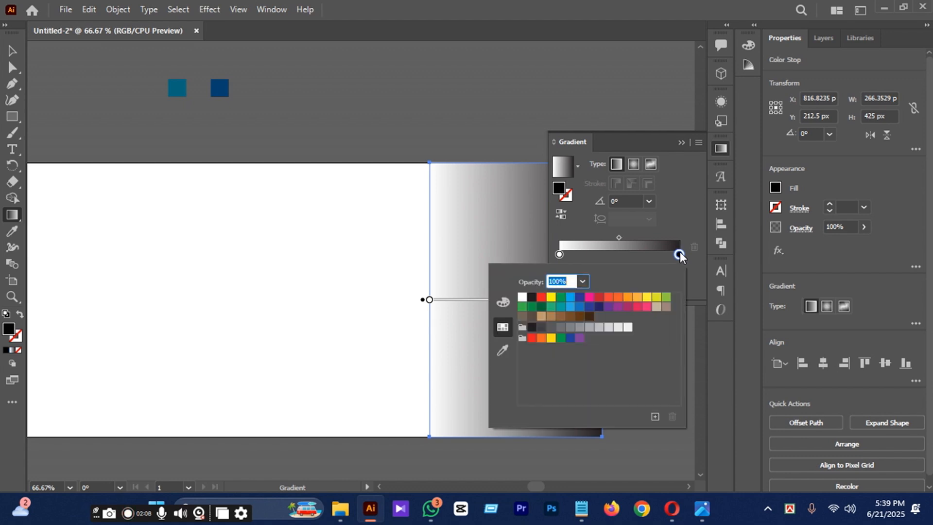
pyautogui.click(503, 350)
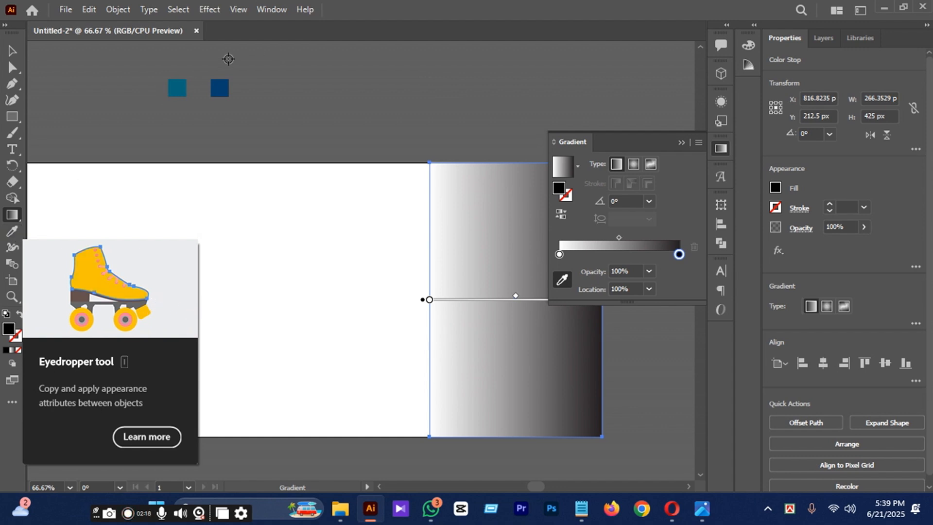
pyautogui.click(228, 90)
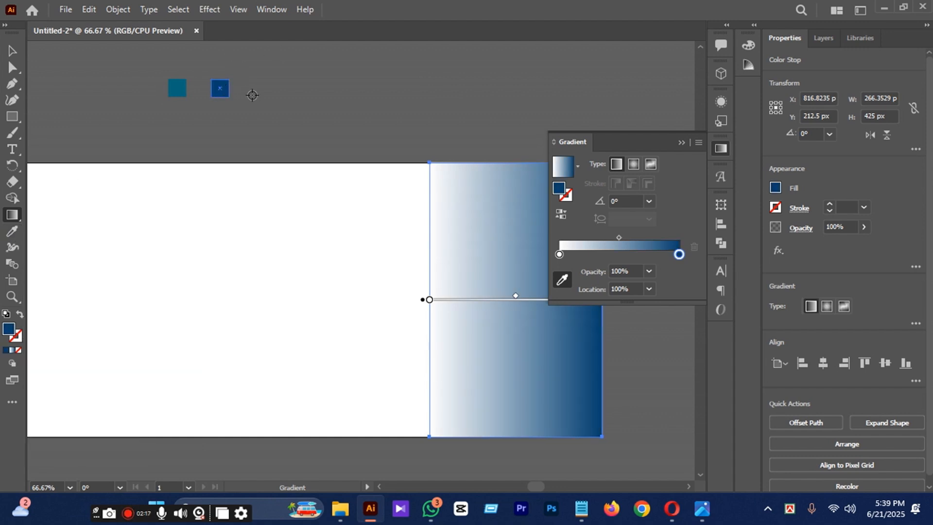
pyautogui.click(560, 255)
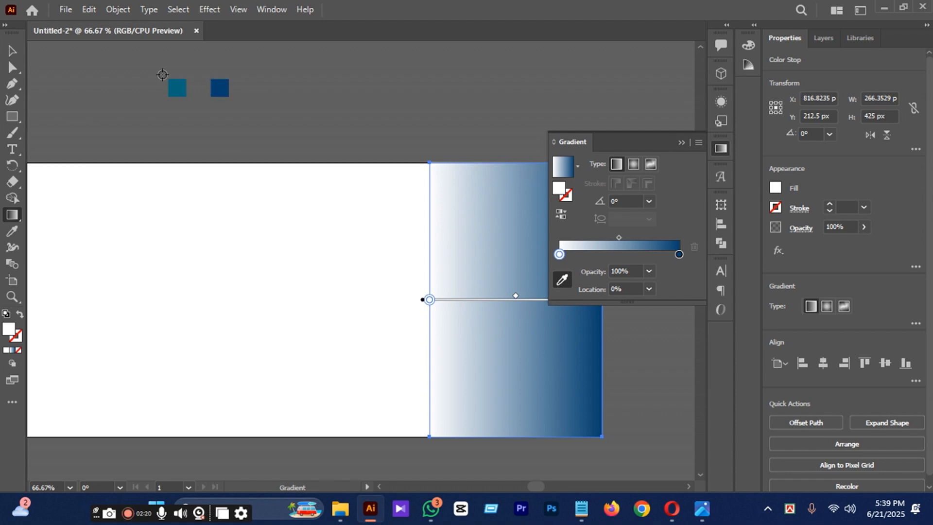
pyautogui.click(177, 88)
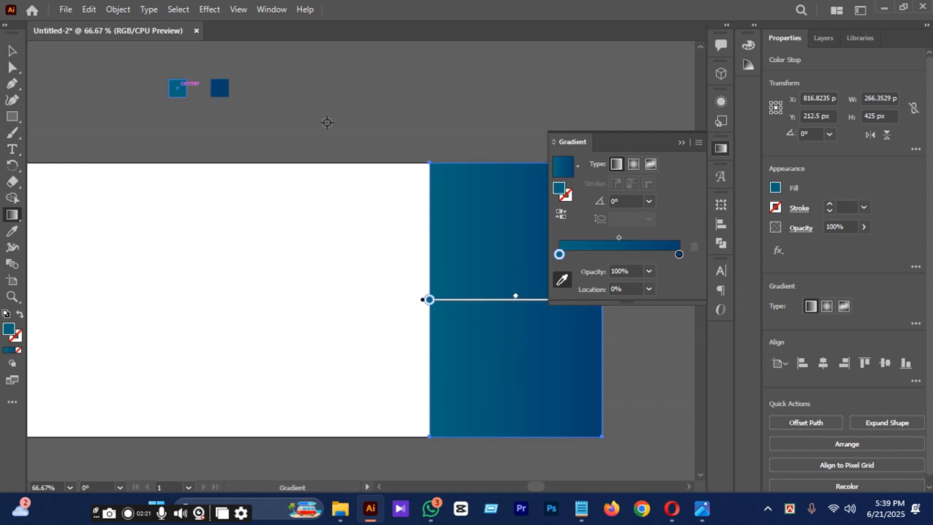
pyautogui.click(682, 141)
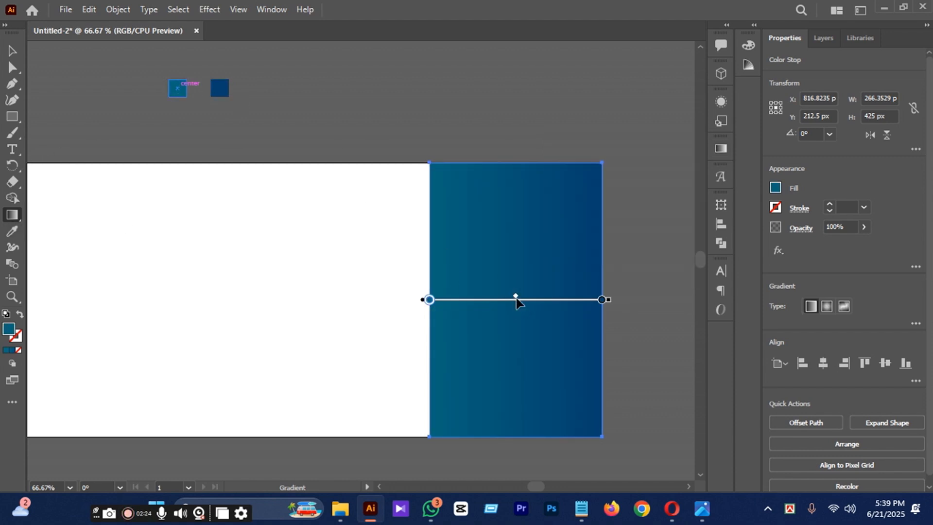
pyautogui.moveTo(516, 297); pyautogui.dragTo(533, 303)
# Narrow the gradient rectangle to about 167 px wide by moving its left edge inward.
pyautogui.click(13, 51)
pyautogui.click(494, 127)
pyautogui.click(517, 274)
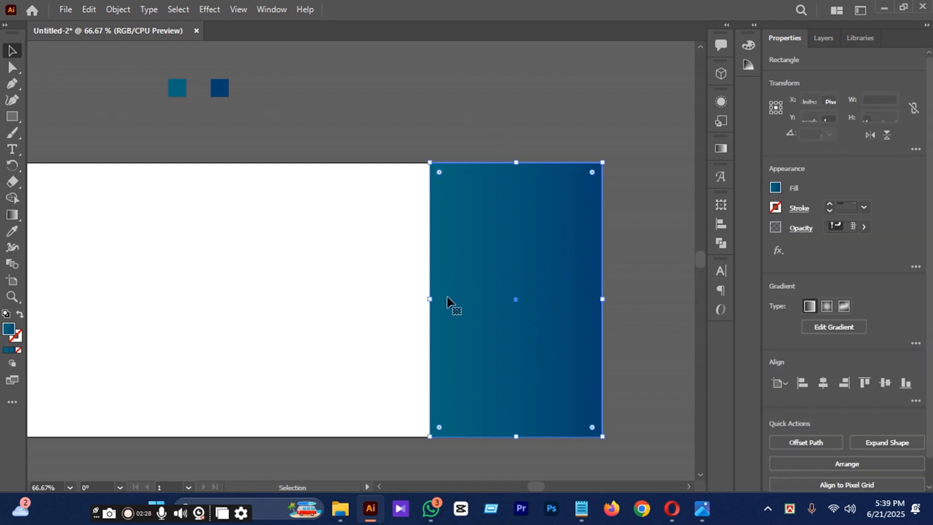
pyautogui.moveTo(429, 298); pyautogui.dragTo(494, 322)
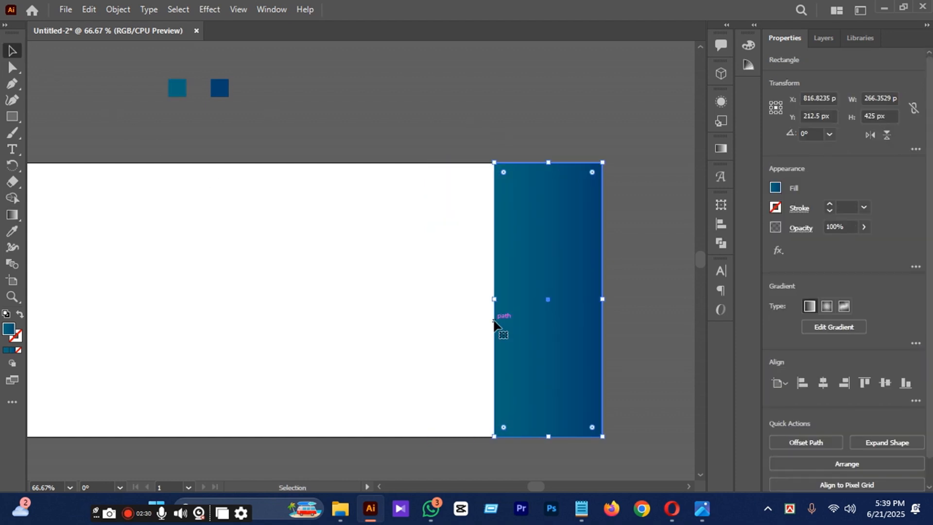
# Add an anchor point midway on the panel's left edge and pull it outward into a point, making the panel about 232 px wide.
pyautogui.click(13, 84)
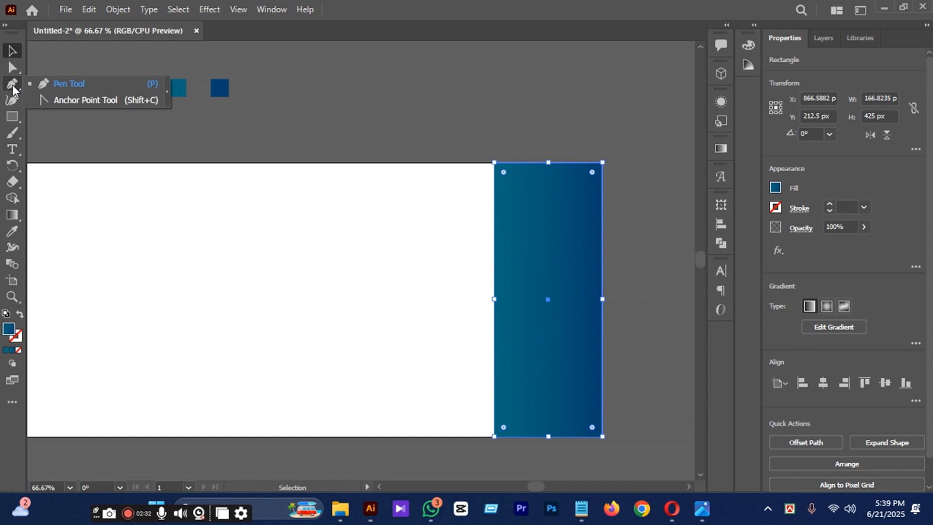
pyautogui.click(54, 85)
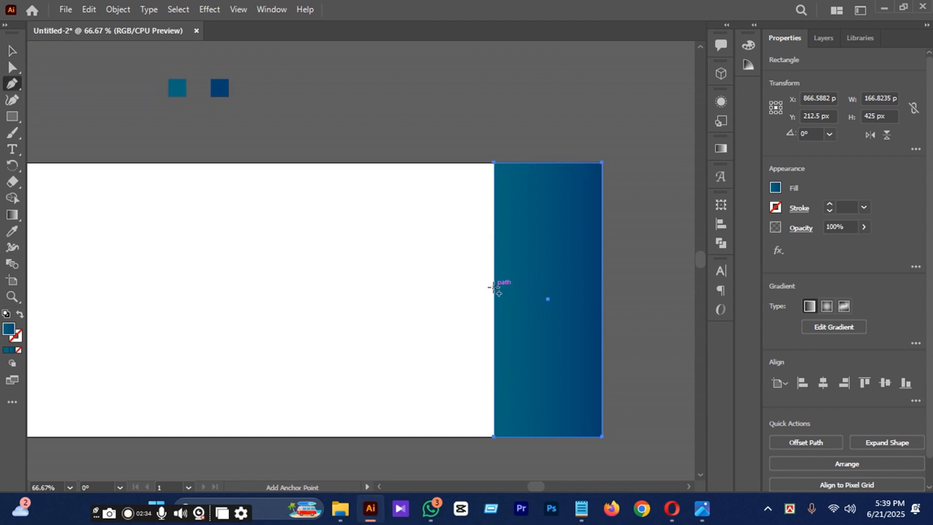
pyautogui.click(493, 296)
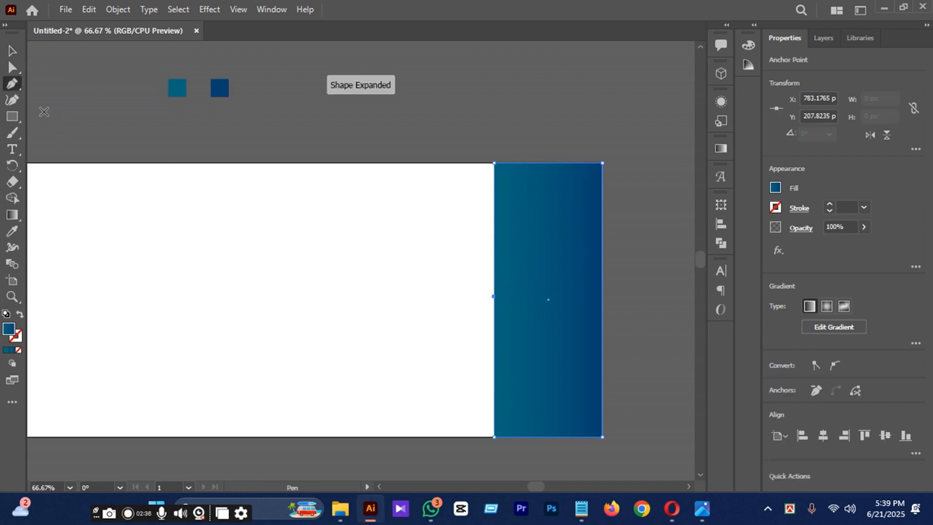
pyautogui.click(13, 101)
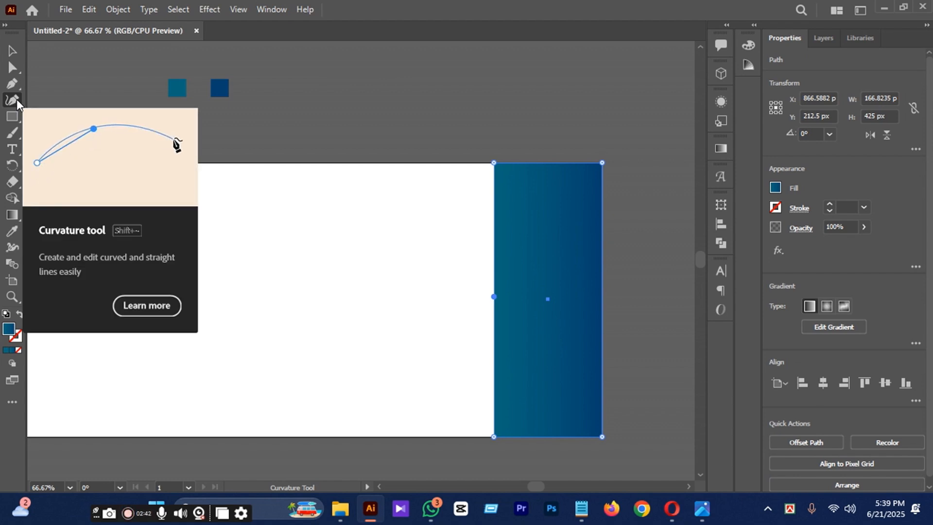
pyautogui.moveTo(495, 299); pyautogui.dragTo(442, 297)
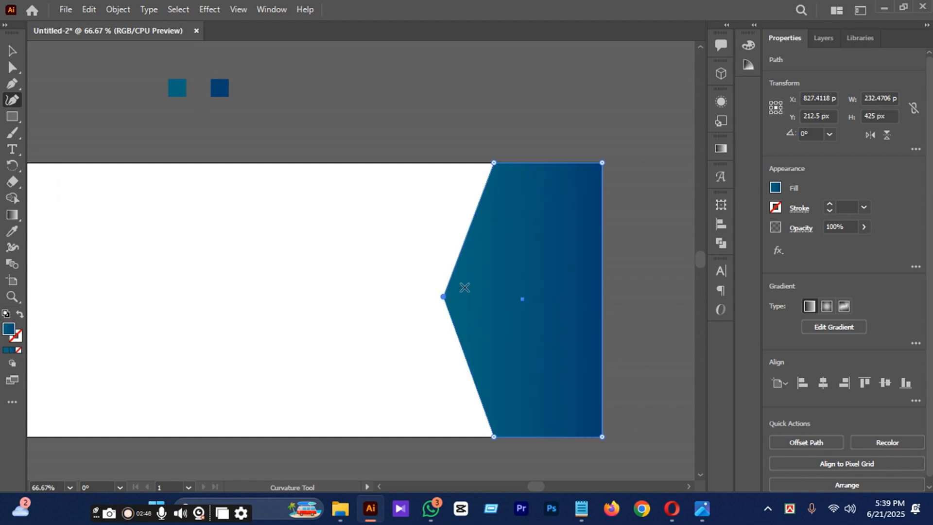
# Try bending the panel's two slanted left edges outward with the Curvature tool, undo both bends, and deselect the panel.
pyautogui.moveTo(466, 233)
pyautogui.mouseDown()
pyautogui.moveTo(480, 232)
pyautogui.moveTo(456, 226)
pyautogui.mouseUp()
pyautogui.moveTo(472, 380); pyautogui.dragTo(454, 380)
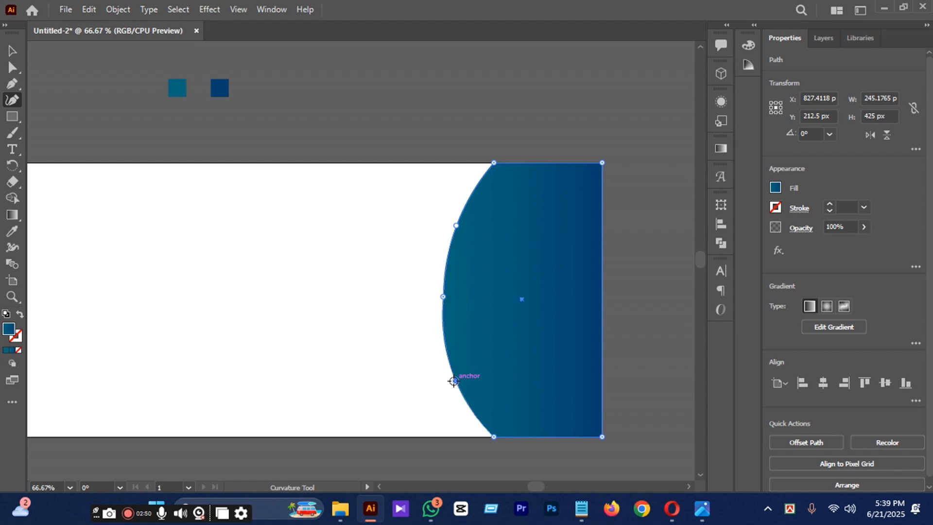
pyautogui.press('ctrl')
pyautogui.hotkey('ctrl', 'z')
pyautogui.hotkey('ctrl', 'z')
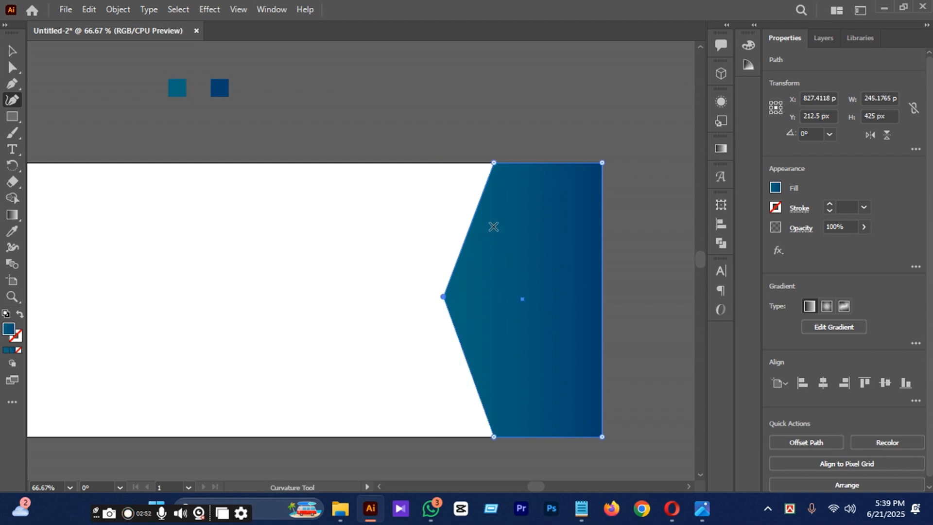
pyautogui.click(11, 53)
pyautogui.click(674, 204)
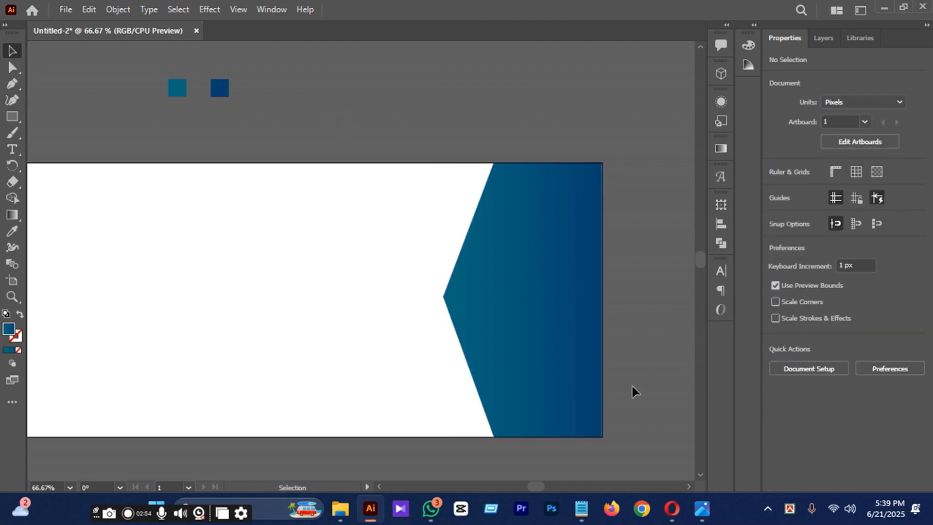
# Draw a horizontal rectangle about 445 x 246 px over the pointed panel and align it with the artboard's right edge.
pyautogui.moveTo(532, 484); pyautogui.dragTo(529, 484)
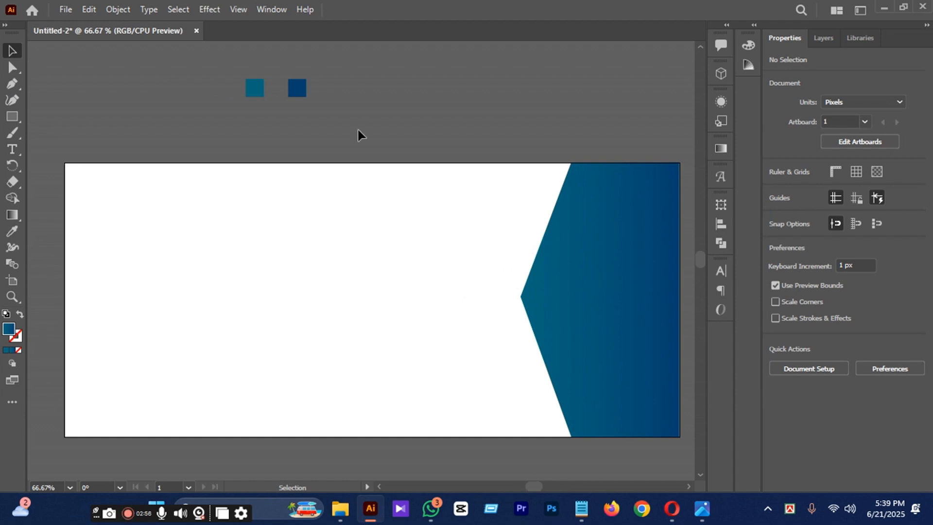
pyautogui.click(12, 117)
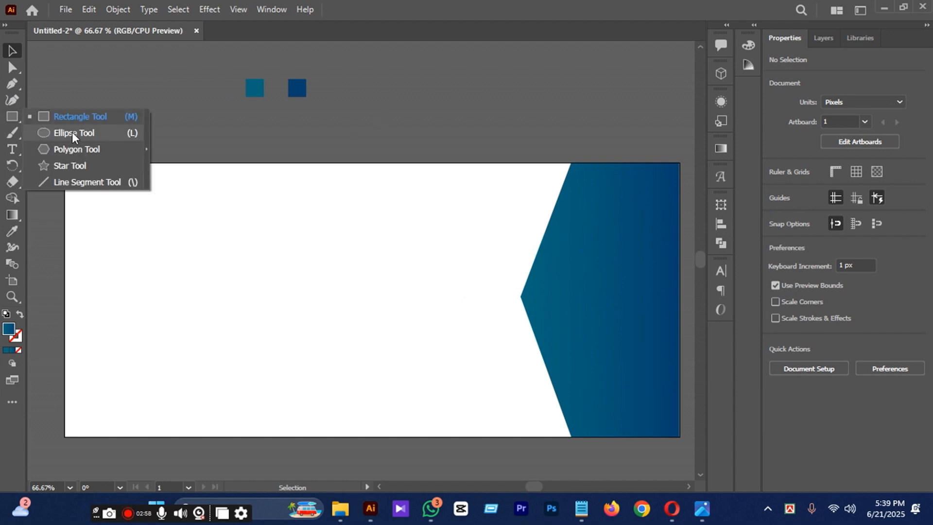
pyautogui.click(73, 117)
pyautogui.scroll(-1, 311, 190)
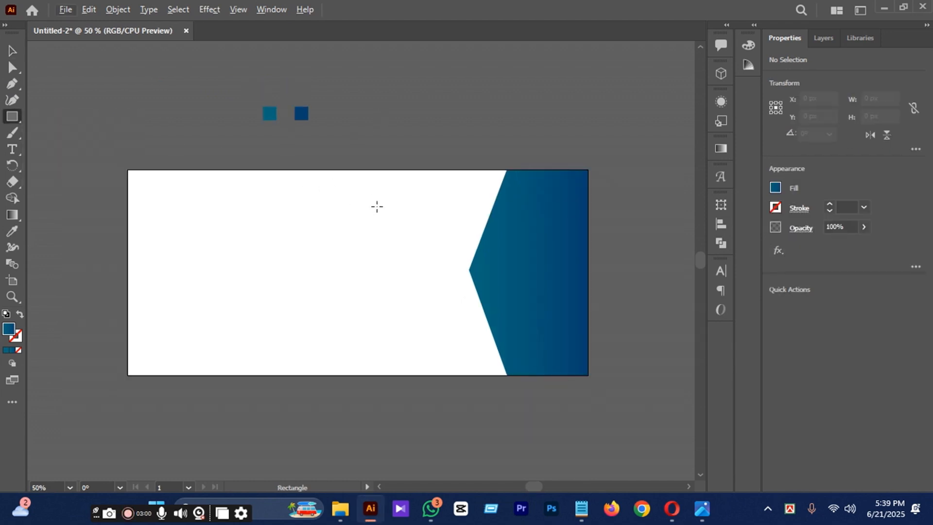
pyautogui.moveTo(413, 214); pyautogui.dragTo(629, 333)
pyautogui.click(12, 51)
pyautogui.moveTo(527, 271); pyautogui.dragTo(486, 271)
pyautogui.click(534, 100)
# Redraw the horizontal rectangle's gradient as a gently descending diagonal extending beyond its left and right sides.
pyautogui.click(543, 243)
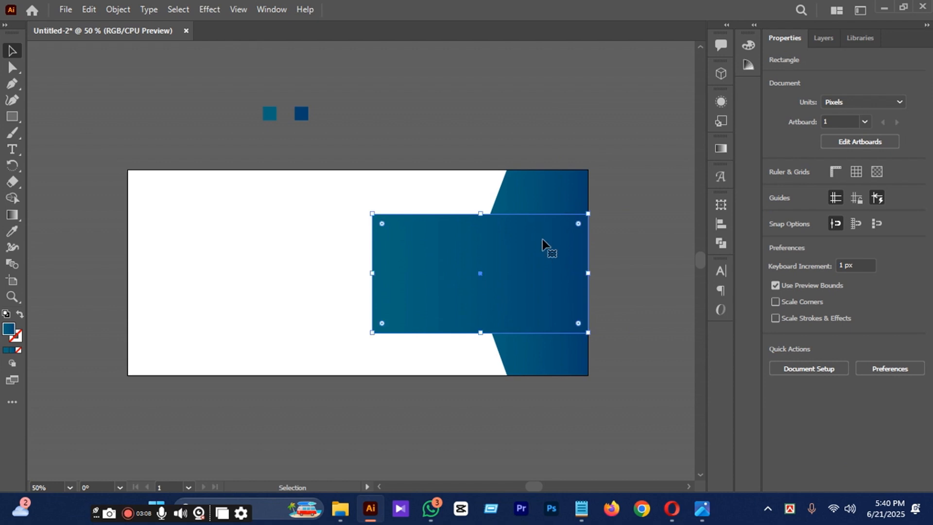
pyautogui.click(13, 214)
pyautogui.moveTo(171, 245); pyautogui.dragTo(587, 309)
pyautogui.moveTo(255, 223)
pyautogui.mouseDown()
pyautogui.moveTo(724, 307)
pyautogui.moveTo(547, 313)
pyautogui.moveTo(511, 324)
pyautogui.mouseUp()
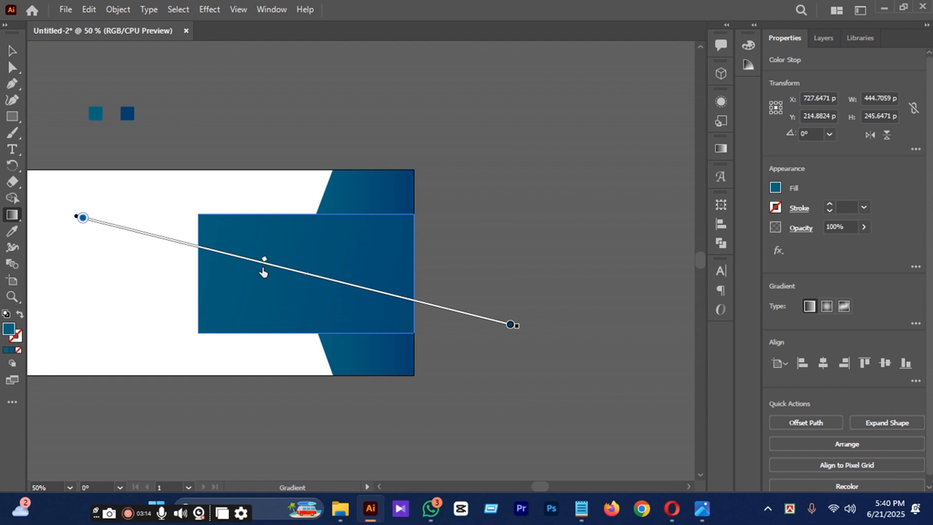
pyautogui.click(12, 50)
pyautogui.click(336, 105)
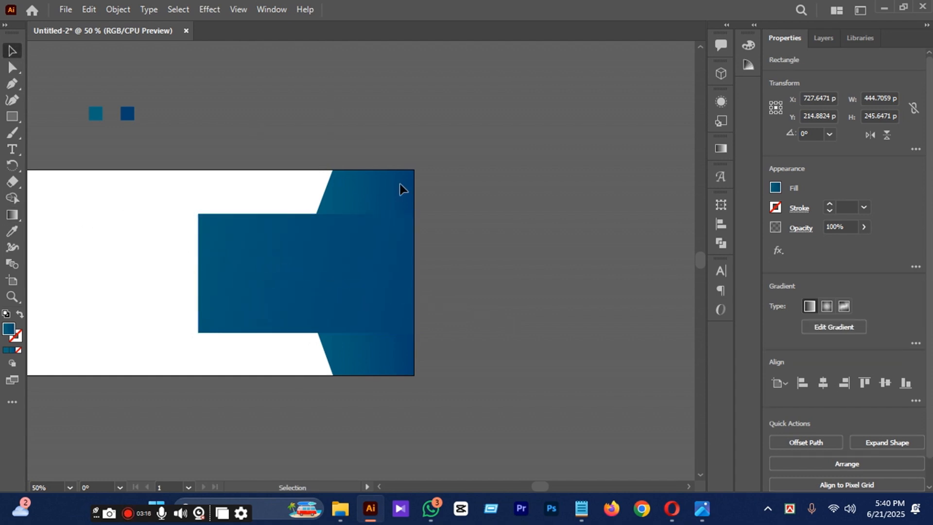
# Shift the horizontal rectangle's gradient midpoint toward the teal end, close to the rectangle's left edge.
pyautogui.moveTo(538, 483); pyautogui.dragTo(532, 483)
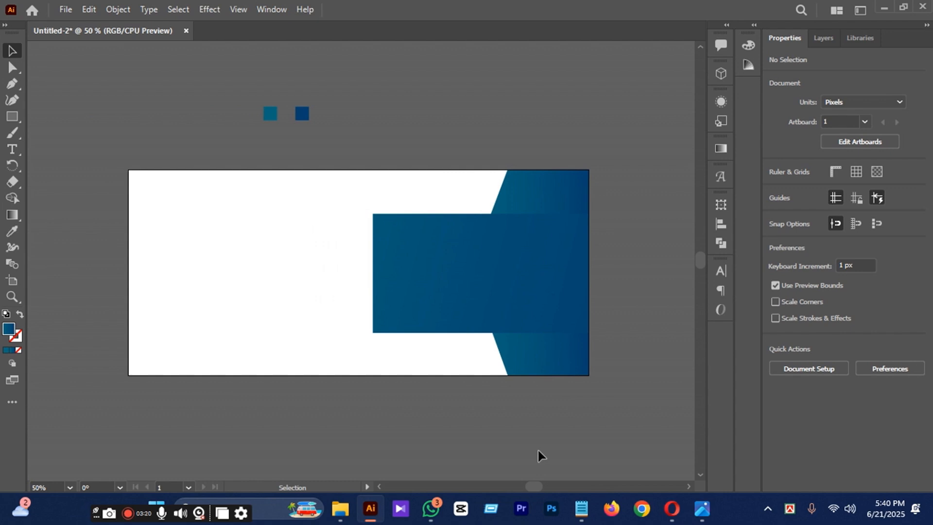
pyautogui.click(510, 306)
pyautogui.click(12, 215)
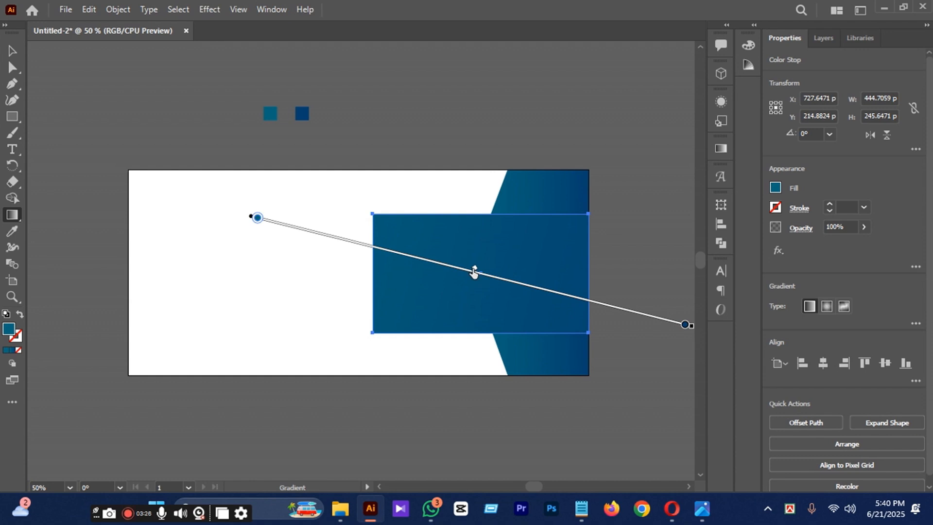
pyautogui.moveTo(474, 270); pyautogui.dragTo(384, 262)
pyautogui.click(12, 51)
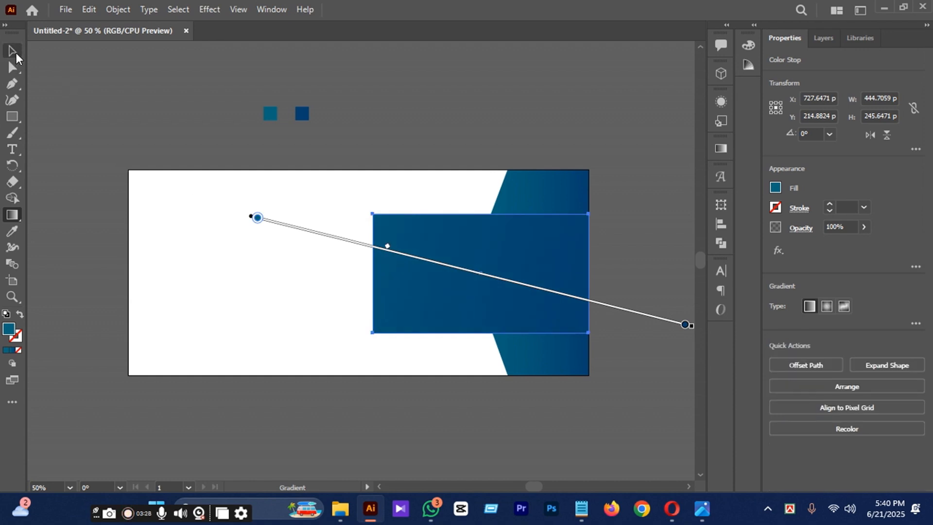
pyautogui.click(294, 130)
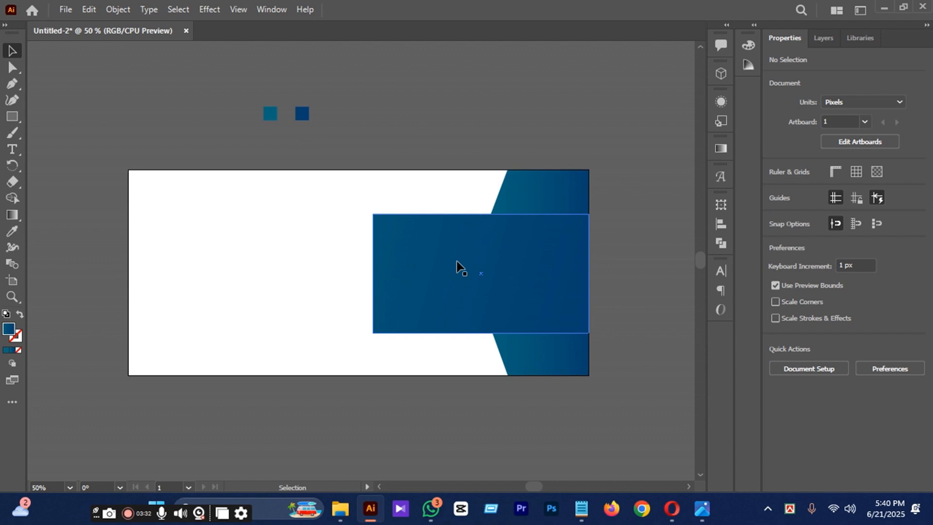
# Curve the horizontal rectangle's left edge outward with the Curvature tool until the shape is about 512 px wide.
pyautogui.click(443, 272)
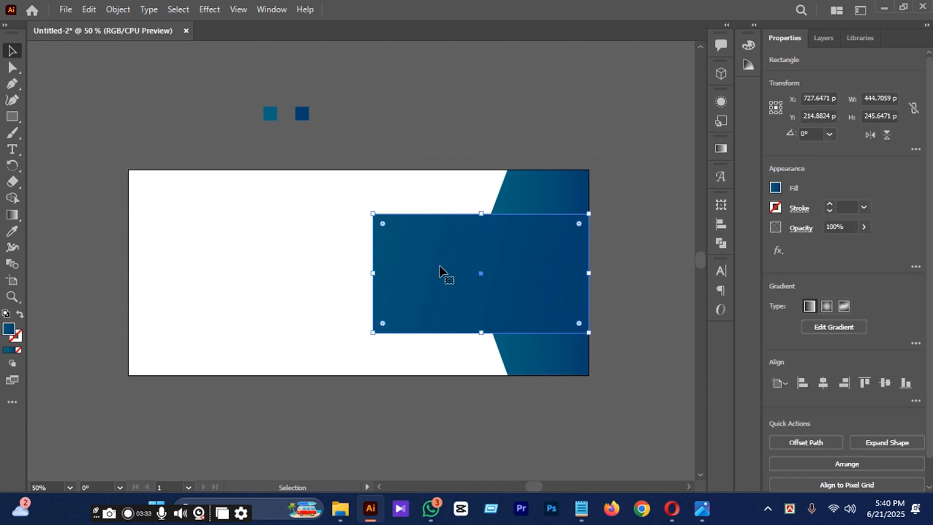
pyautogui.click(14, 83)
pyautogui.click(12, 100)
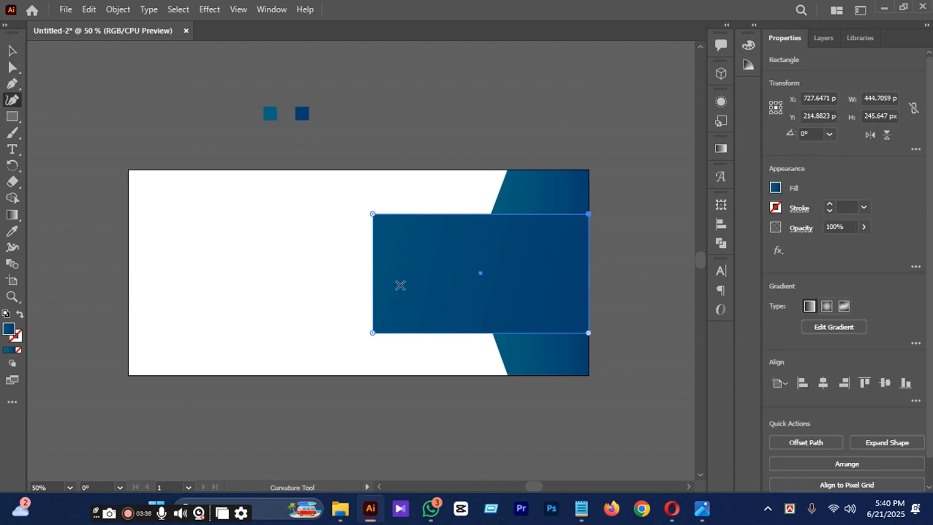
pyautogui.moveTo(372, 278); pyautogui.dragTo(340, 279)
pyautogui.click(9, 51)
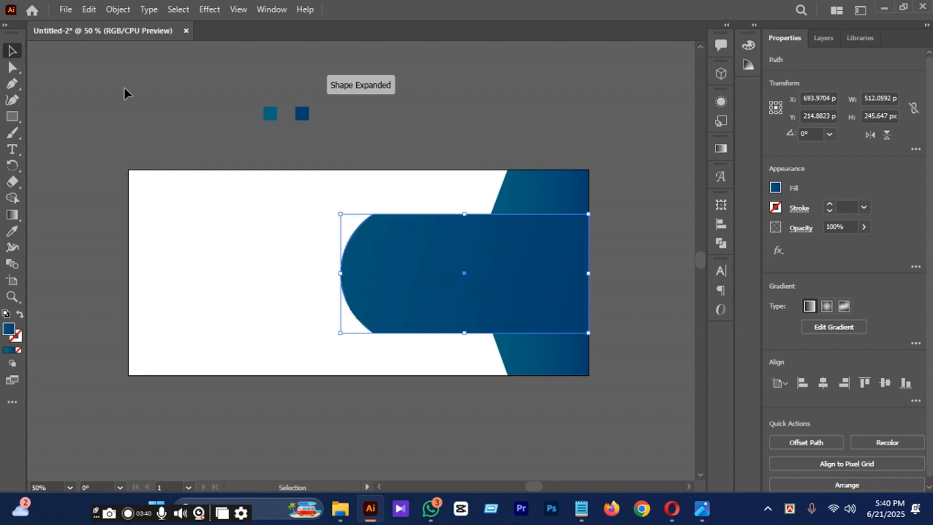
pyautogui.click(137, 99)
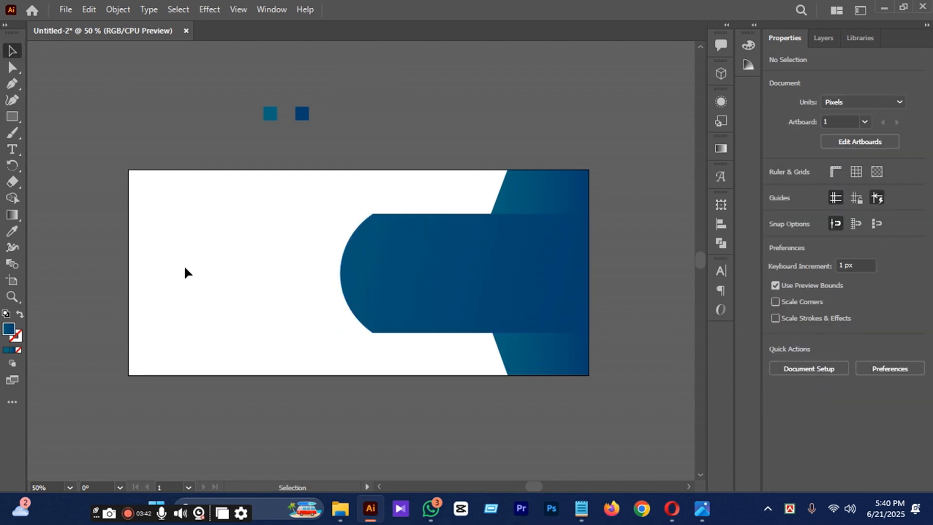
# Draw a circle about 284 px in diameter centred on the leftmost point of the horizontal shape's curved end.
pyautogui.moveTo(14, 118); pyautogui.dragTo(57, 135)
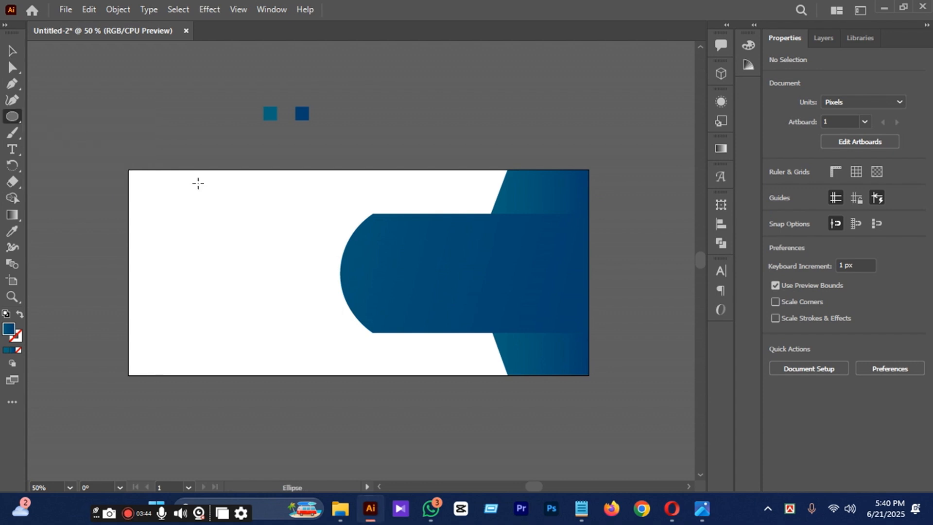
pyautogui.moveTo(340, 272); pyautogui.dragTo(397, 339)
pyautogui.click(11, 53)
pyautogui.click(90, 84)
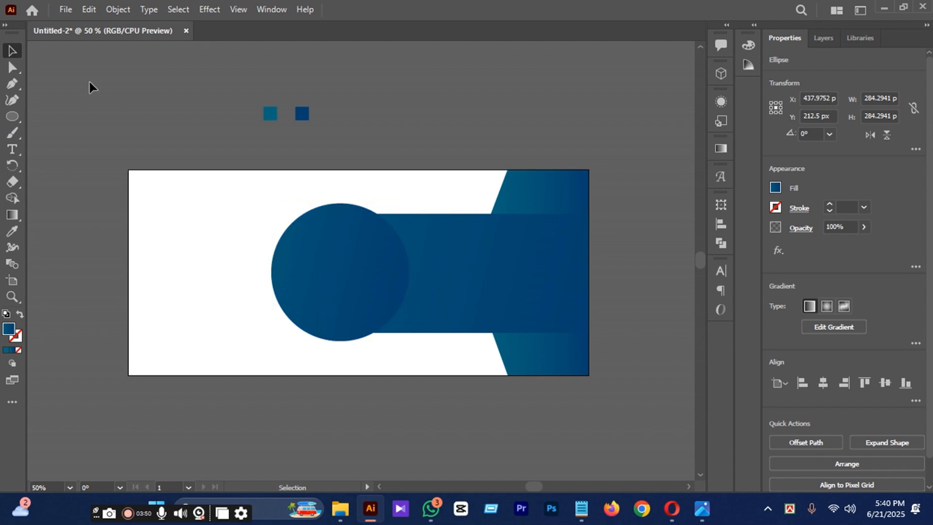
pyautogui.click(354, 282)
pyautogui.keyDown('shift'); pyautogui.click(470, 294); pyautogui.keyUp('shift')
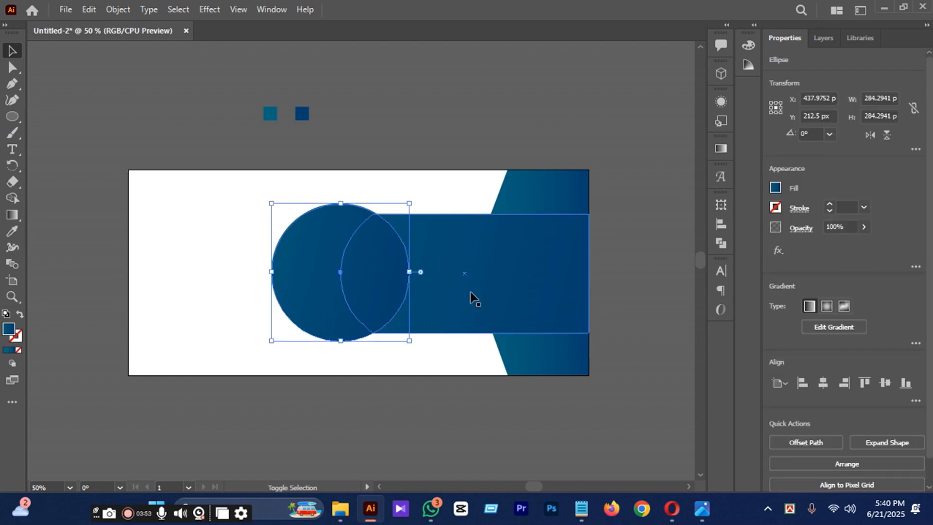
pyautogui.click(251, 141)
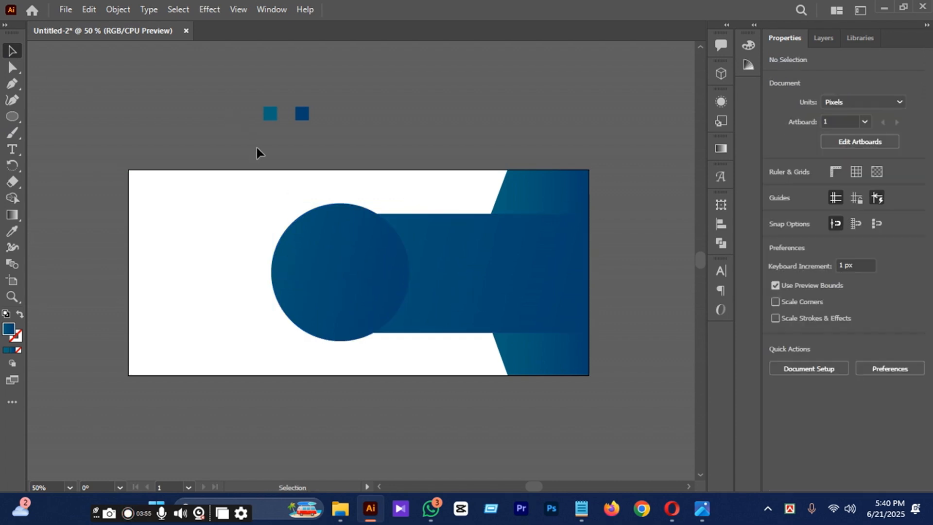
pyautogui.click(291, 242)
pyautogui.keyDown('shift'); pyautogui.click(423, 294); pyautogui.keyUp('shift')
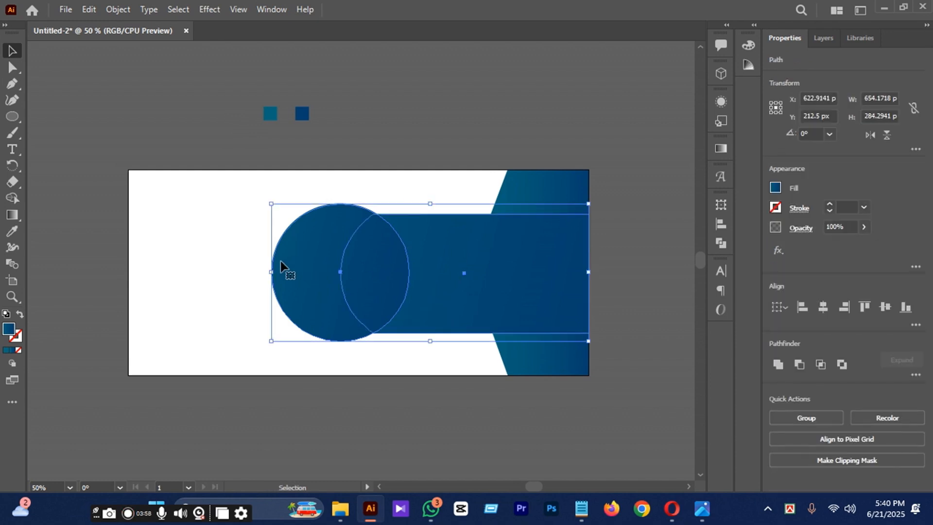
pyautogui.moveTo(274, 270); pyautogui.dragTo(329, 273)
pyautogui.click(398, 102)
pyautogui.hotkey('ctrl', 'z')
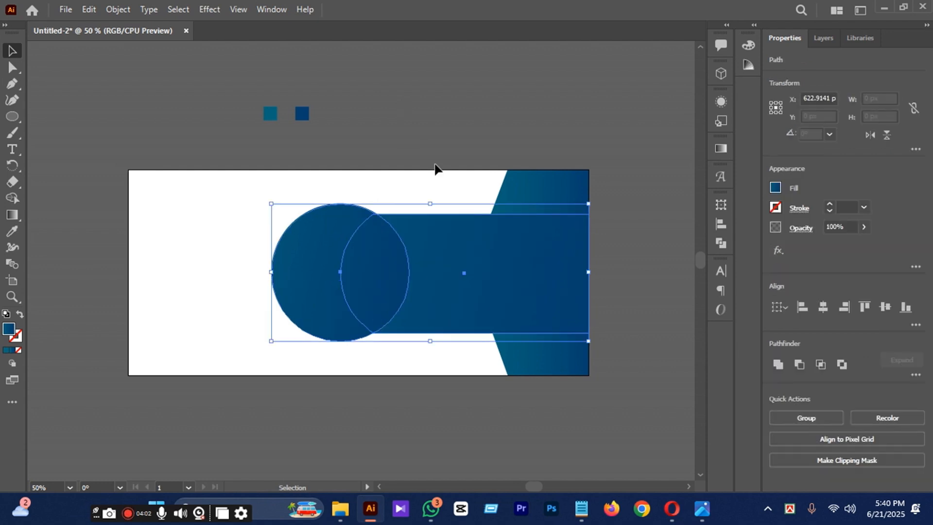
# Narrow the horizontal shape by moving its curved left end inward toward the pointed panel.
pyautogui.click(400, 100)
pyautogui.click(413, 276)
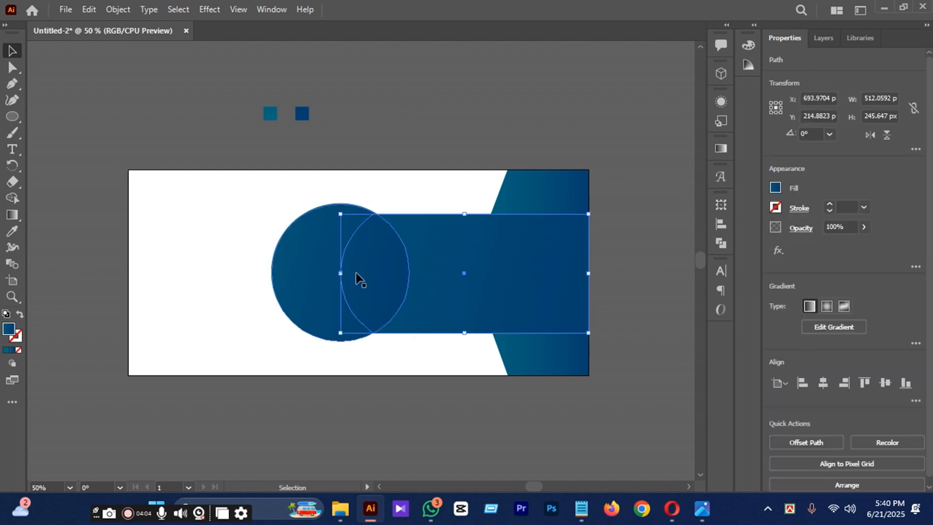
pyautogui.moveTo(340, 272); pyautogui.dragTo(389, 276)
pyautogui.click(373, 126)
# Move the circle right until it covers the horizontal shape's shortened curved end, finishing with three 1 px nudges.
pyautogui.moveTo(374, 311); pyautogui.dragTo(395, 312)
pyautogui.click(483, 152)
pyautogui.moveTo(413, 270); pyautogui.dragTo(427, 269)
pyautogui.click(450, 122)
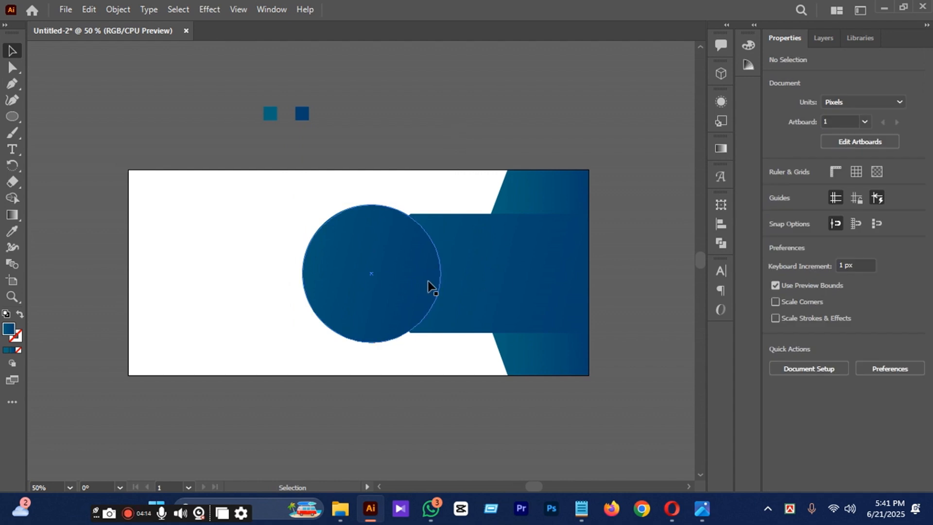
pyautogui.scroll(1, 431, 285)
pyautogui.click(428, 286)
pyautogui.press('Right')
pyautogui.press('Right')
pyautogui.press('Right')
pyautogui.press('Right')
pyautogui.press('Right')
pyautogui.press('Right')
pyautogui.press('Right')
pyautogui.press('Right')
pyautogui.press('Right')
pyautogui.press('Right')
pyautogui.press('Right')
pyautogui.press('Right')
pyautogui.press('Right')
pyautogui.press('Right')
pyautogui.press('Right')
pyautogui.press('Right')
pyautogui.press('Right')
pyautogui.press('Right')
pyautogui.press('Right')
pyautogui.press('Right')
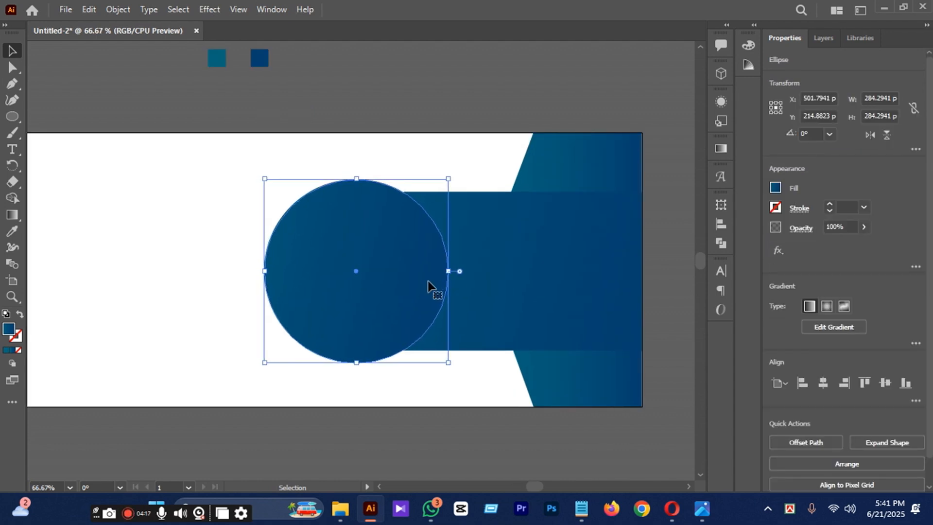
pyautogui.click(501, 74)
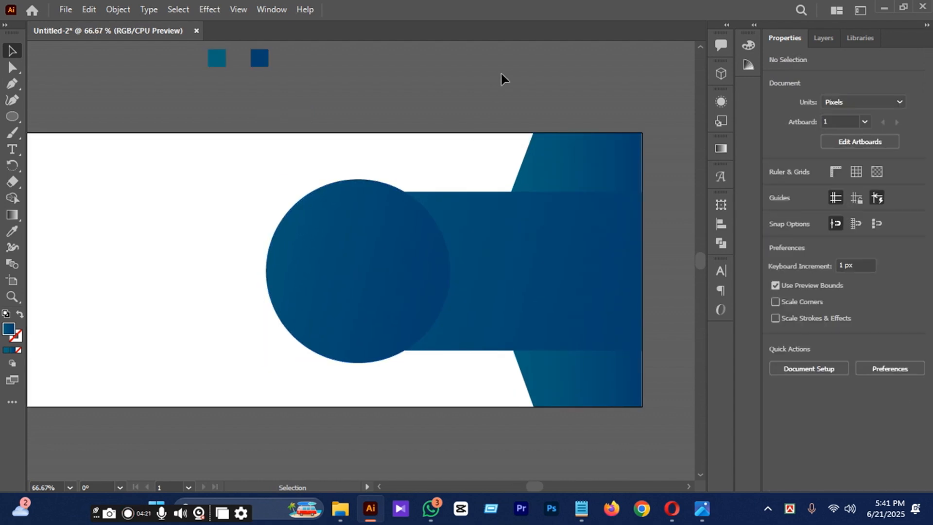
# Enlarge the circle to about 349 px in diameter and shift it right to about X 564 px.
pyautogui.click(398, 333)
pyautogui.scroll(-1, 396, 330)
pyautogui.moveTo(439, 354); pyautogui.dragTo(452, 370)
pyautogui.click(419, 108)
pyautogui.scroll(-1, 420, 105)
pyautogui.scroll(1, 410, 233)
pyautogui.moveTo(441, 202); pyautogui.dragTo(445, 202)
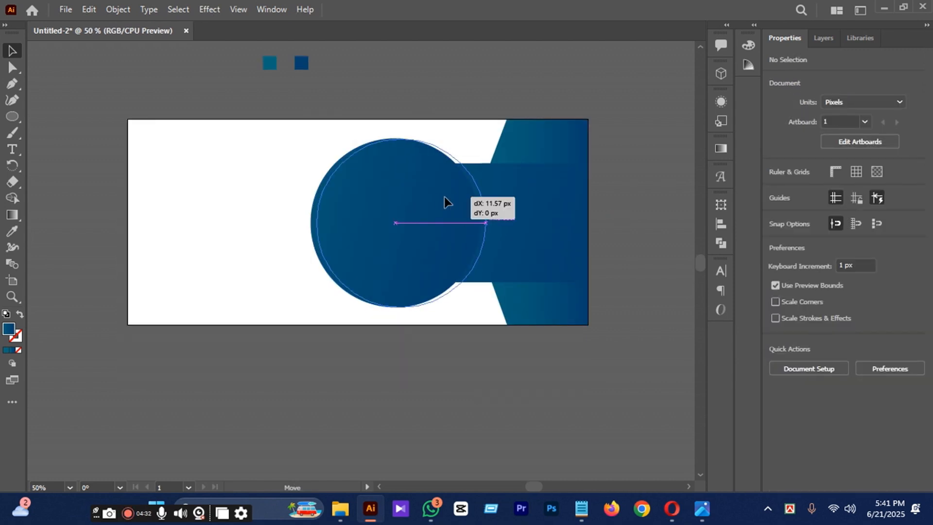
pyautogui.click(617, 202)
# Change the circle's gradient to radial and extend its radius well beyond the circle's edge.
pyautogui.scroll(1, 431, 202)
pyautogui.click(430, 203)
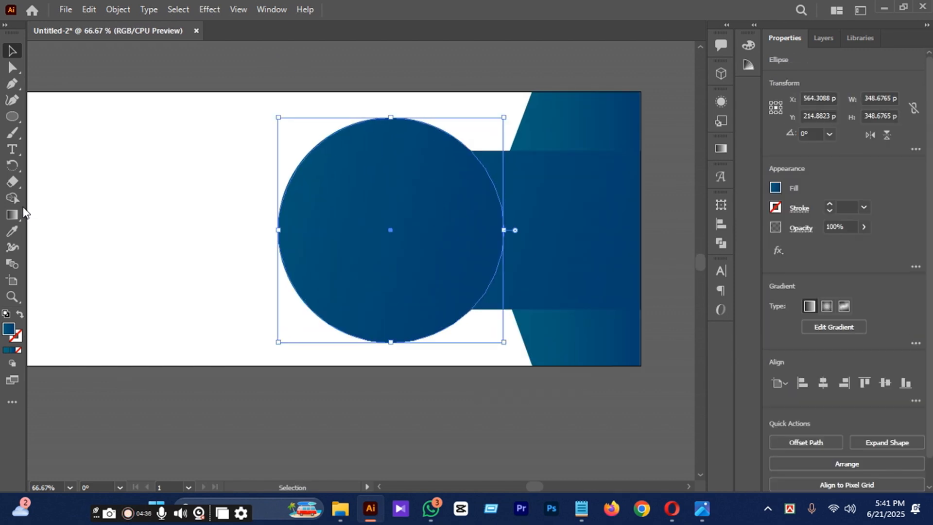
pyautogui.click(9, 218)
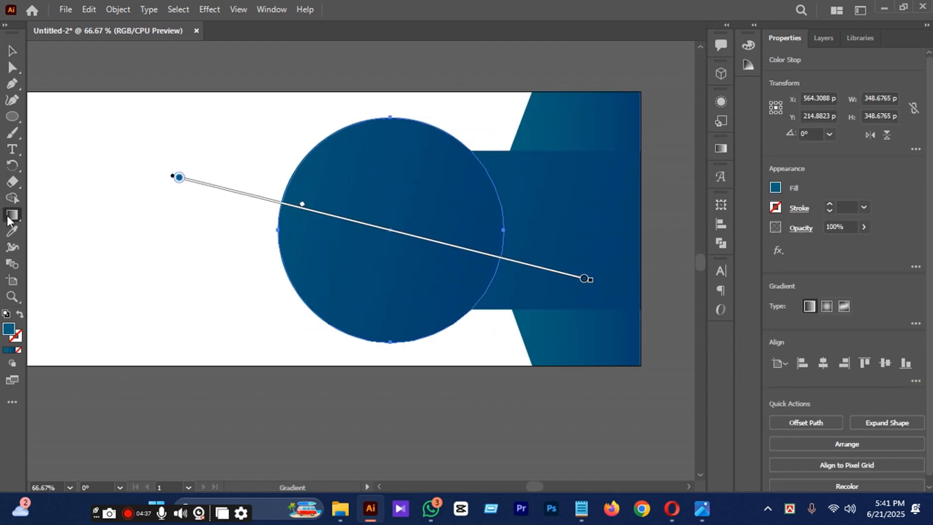
pyautogui.click(825, 307)
pyautogui.moveTo(284, 228); pyautogui.dragTo(186, 219)
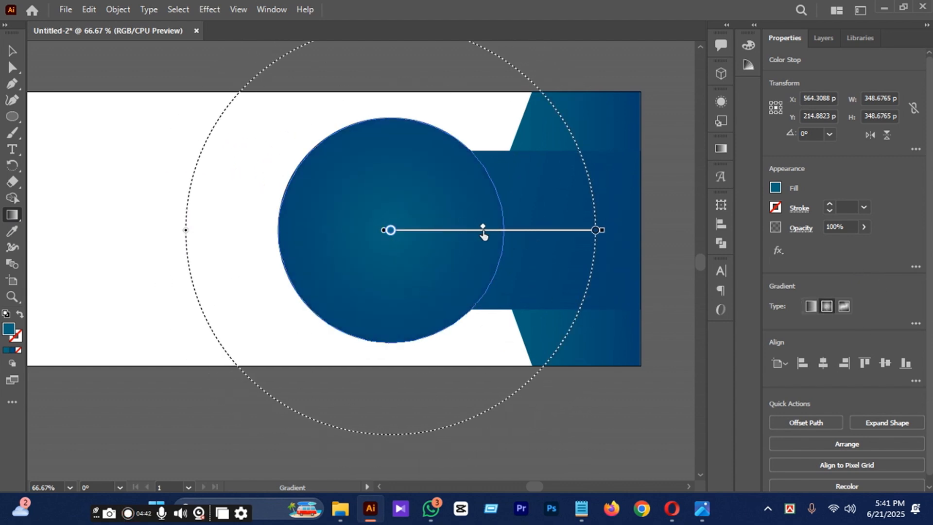
pyautogui.click(11, 50)
pyautogui.click(173, 73)
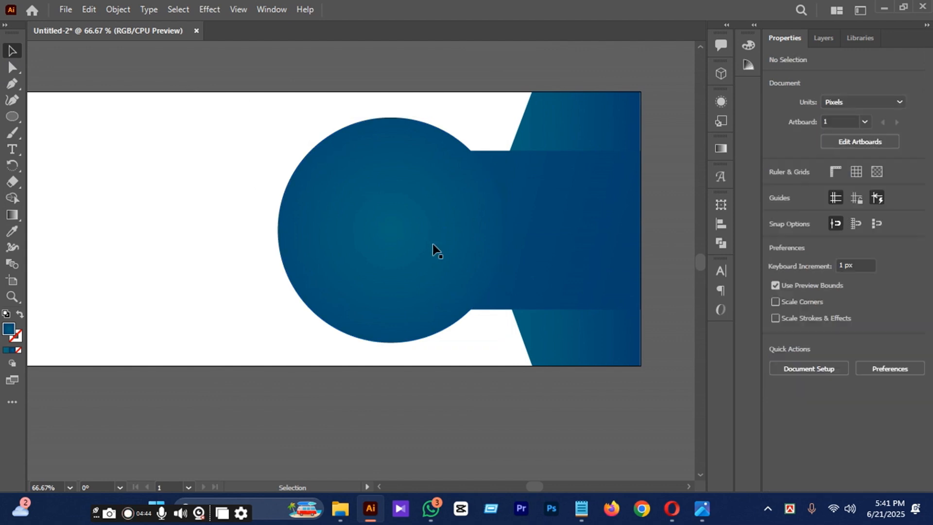
# Paste a copy of the circle in front and shrink it slightly about the shared centre.
pyautogui.click(432, 250)
pyautogui.click(91, 9)
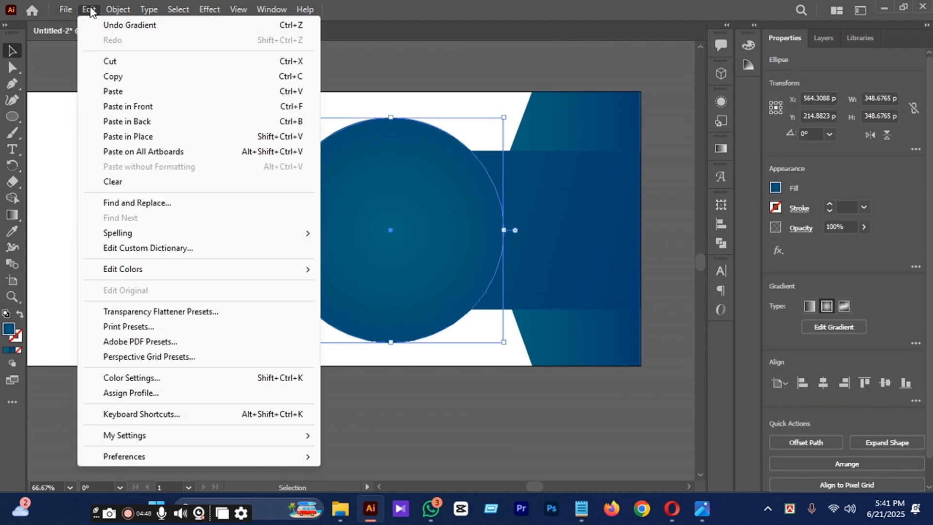
pyautogui.click(113, 76)
pyautogui.click(88, 9)
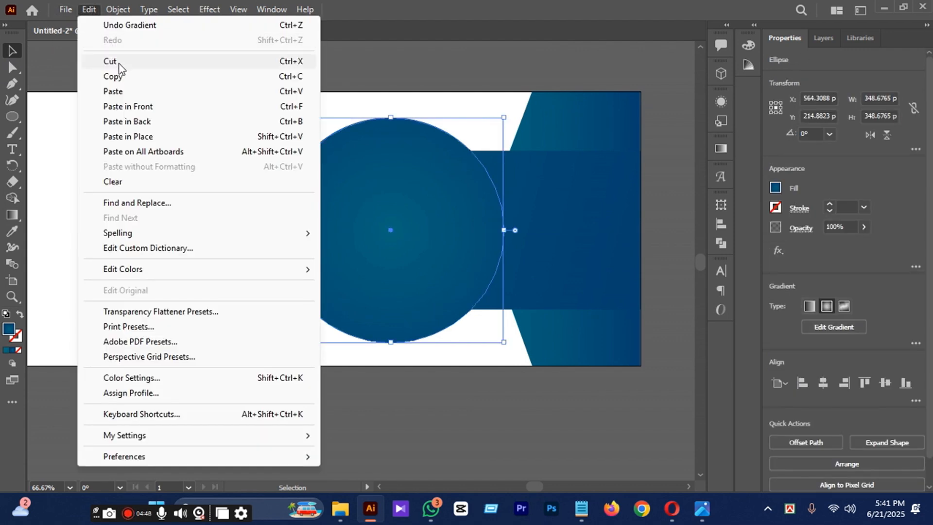
pyautogui.click(119, 106)
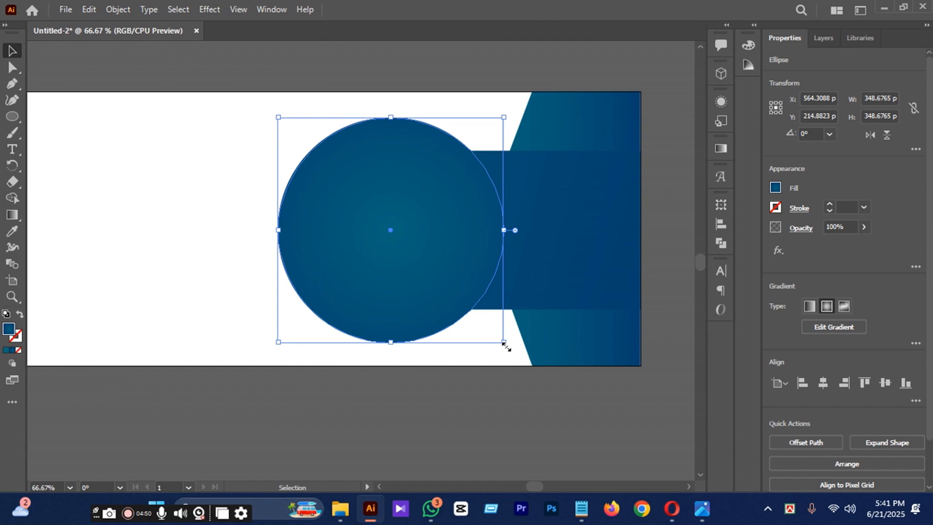
pyautogui.moveTo(504, 344); pyautogui.dragTo(494, 336)
pyautogui.click(495, 384)
# Swap the outer circle's fill and stroke to make it an unfilled ring, and set its stroke to 6 pt.
pyautogui.click(437, 337)
pyautogui.click(19, 316)
pyautogui.click(203, 411)
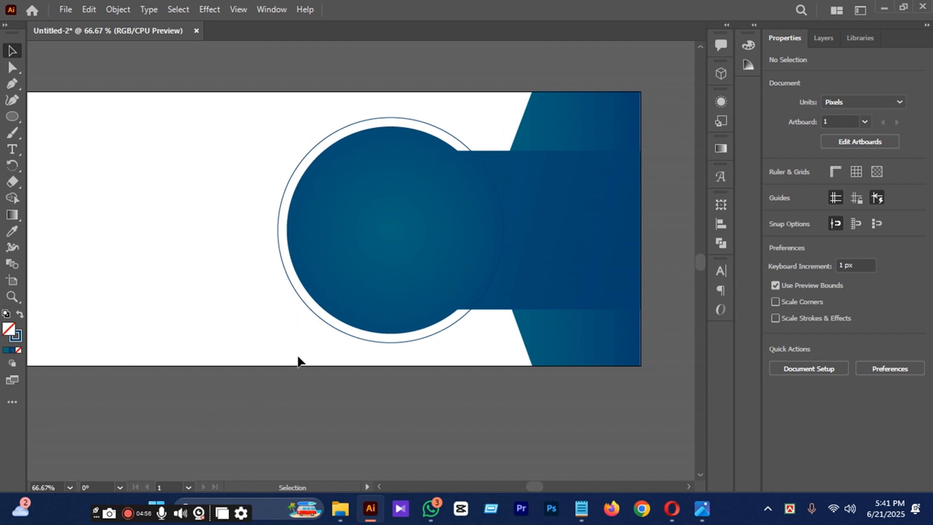
pyautogui.click(327, 328)
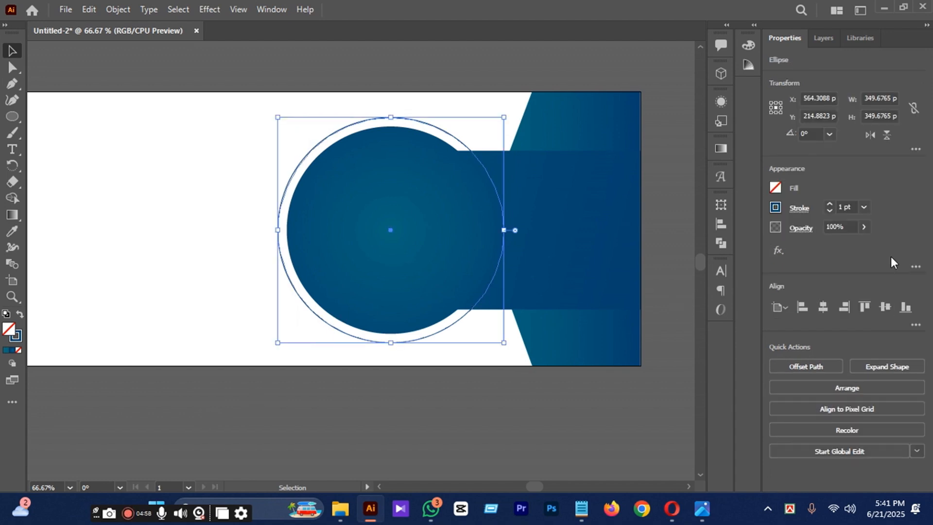
pyautogui.click(867, 211)
pyautogui.click(880, 301)
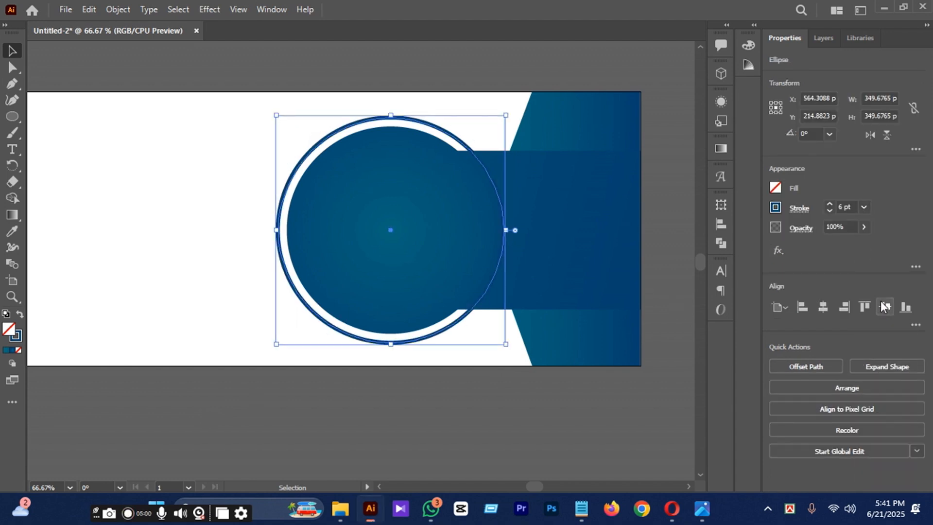
pyautogui.click(581, 436)
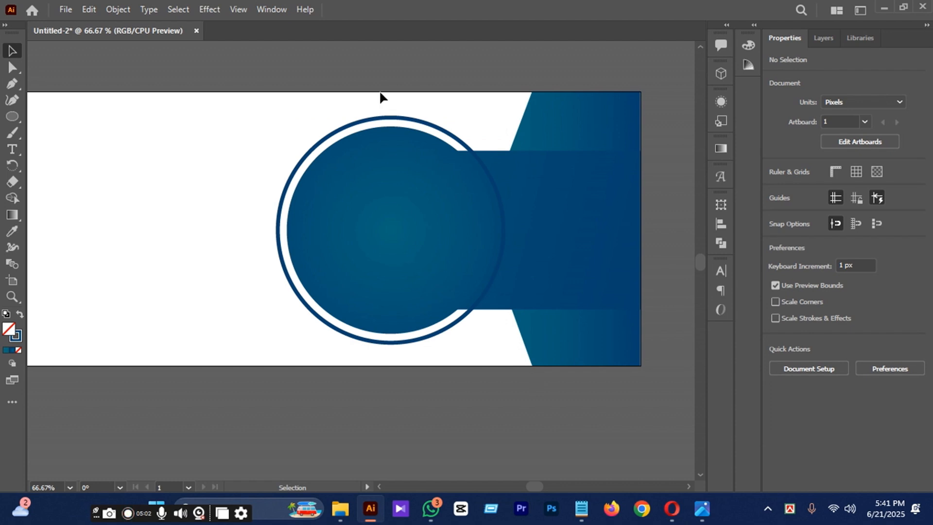
pyautogui.click(527, 164)
pyautogui.keyDown('alt'); pyautogui.scroll(2, 534, 193); pyautogui.keyUp('alt')
pyautogui.keyDown('alt'); pyautogui.scroll(-1, 466, 194); pyautogui.keyUp('alt')
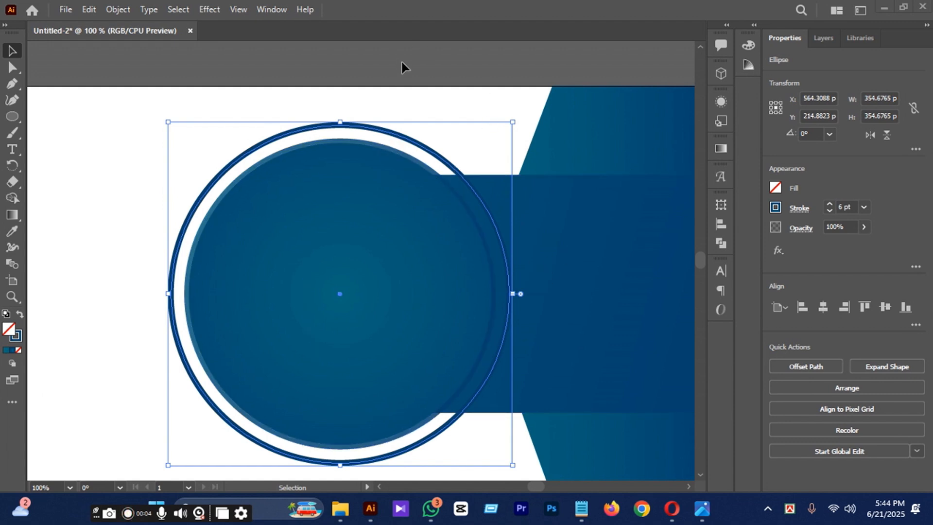
pyautogui.click(388, 111)
pyautogui.click(370, 129)
pyautogui.press('a')
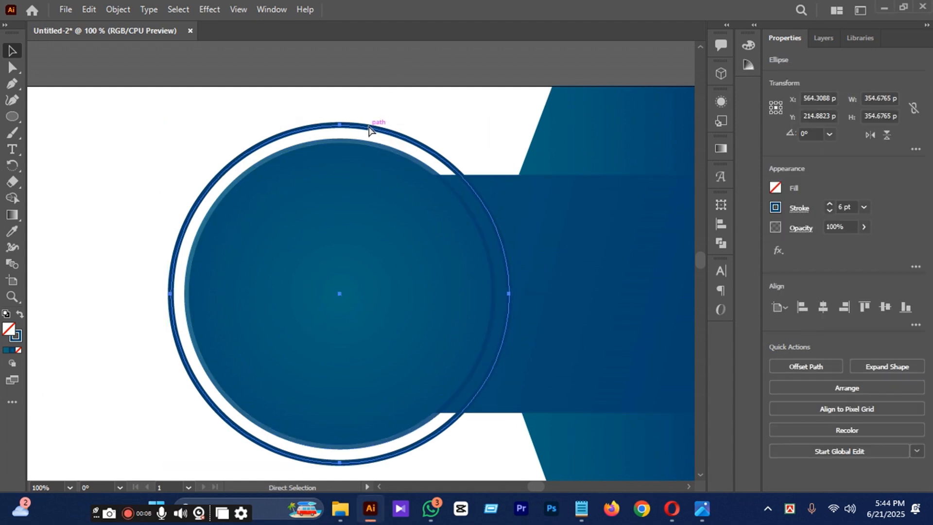
pyautogui.press('v')
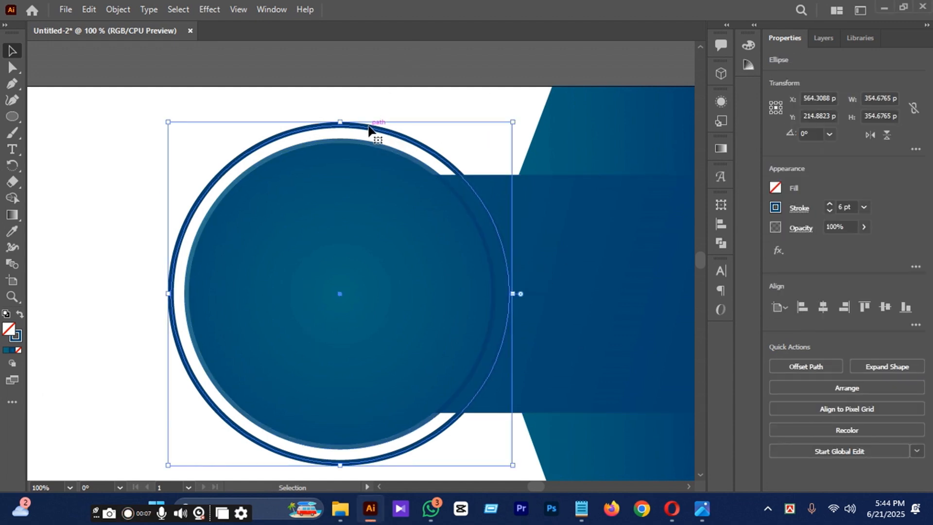
pyautogui.click(444, 68)
pyautogui.scroll(-1, 454, 85)
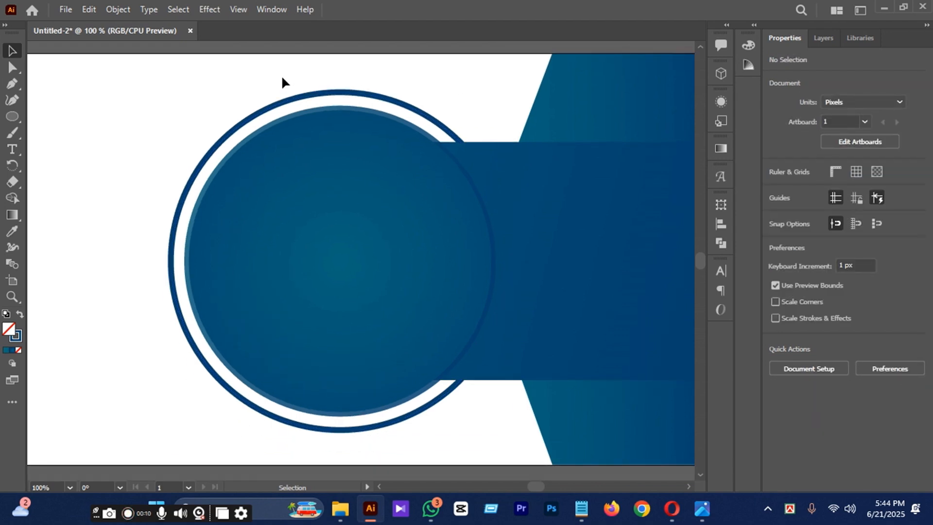
pyautogui.scroll(-1, 414, 241)
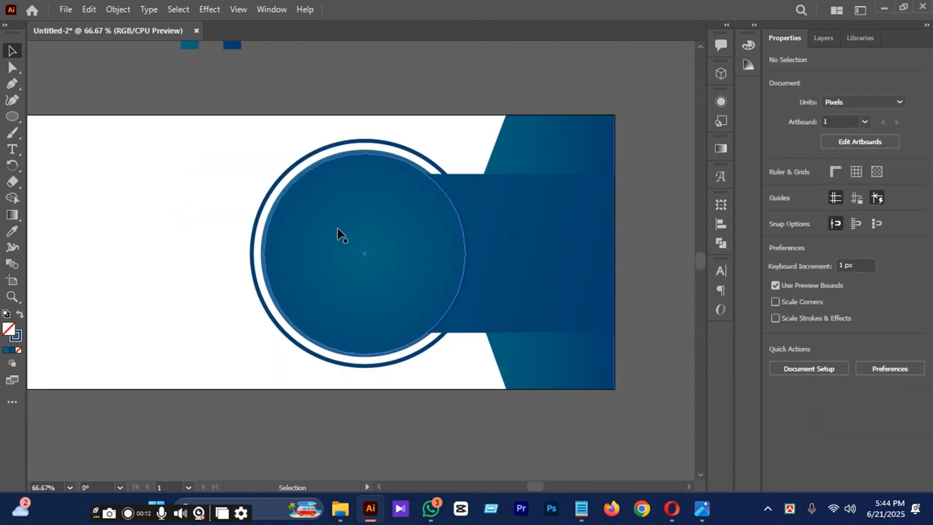
# Switch to File Explorer and open the Downloads folder.
pyautogui.moveTo(341, 509)
pyautogui.click(427, 395)
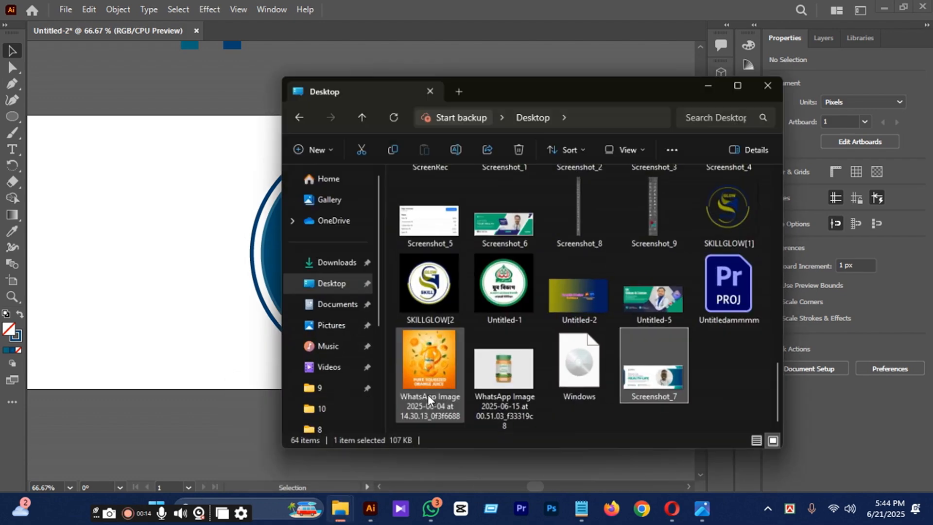
pyautogui.scroll(15, 468, 256)
pyautogui.click(365, 249)
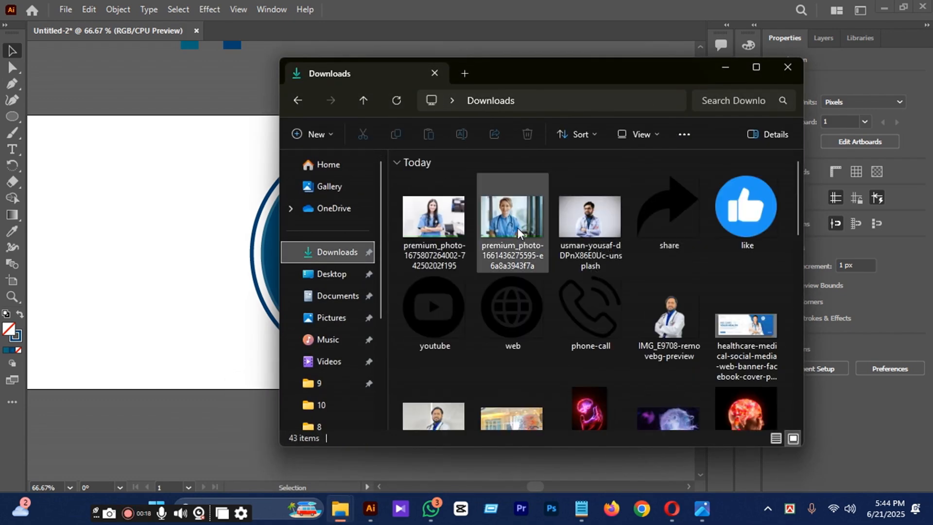
pyautogui.click(433, 216)
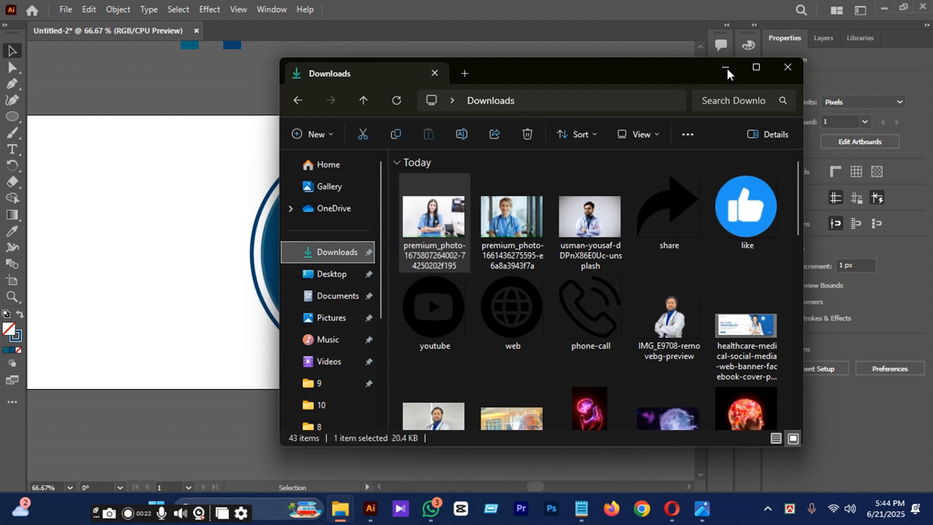
pyautogui.moveTo(443, 219); pyautogui.dragTo(177, 215)
pyautogui.click(588, 272)
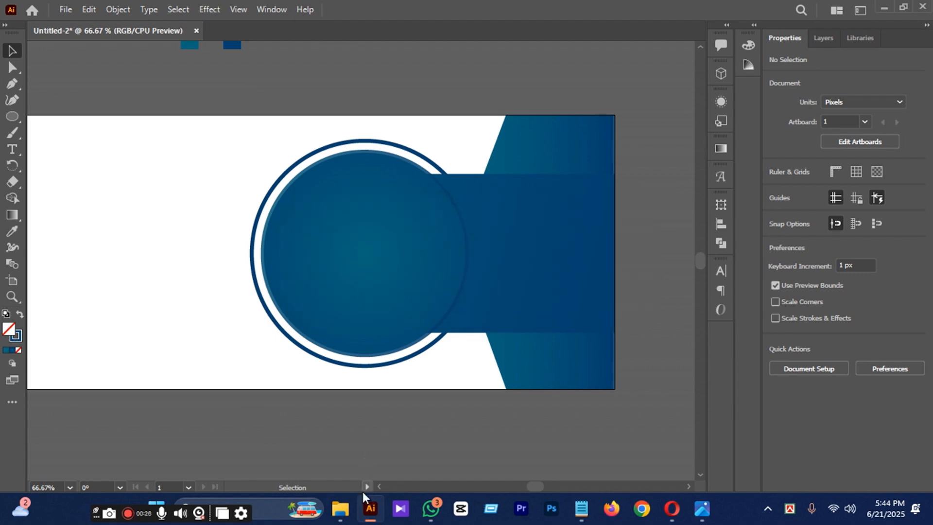
# Place the photo of the bearded doctor with glasses from Downloads into the banner document.
pyautogui.moveTo(341, 507)
pyautogui.click(313, 428)
pyautogui.moveTo(590, 218); pyautogui.dragTo(183, 243)
pyautogui.click(218, 243)
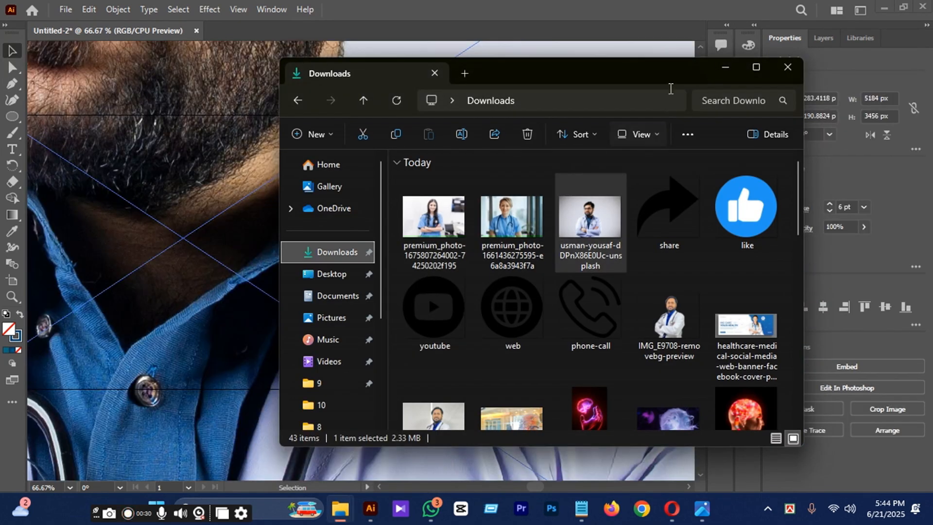
pyautogui.click(729, 74)
pyautogui.scroll(-6, 448, 198)
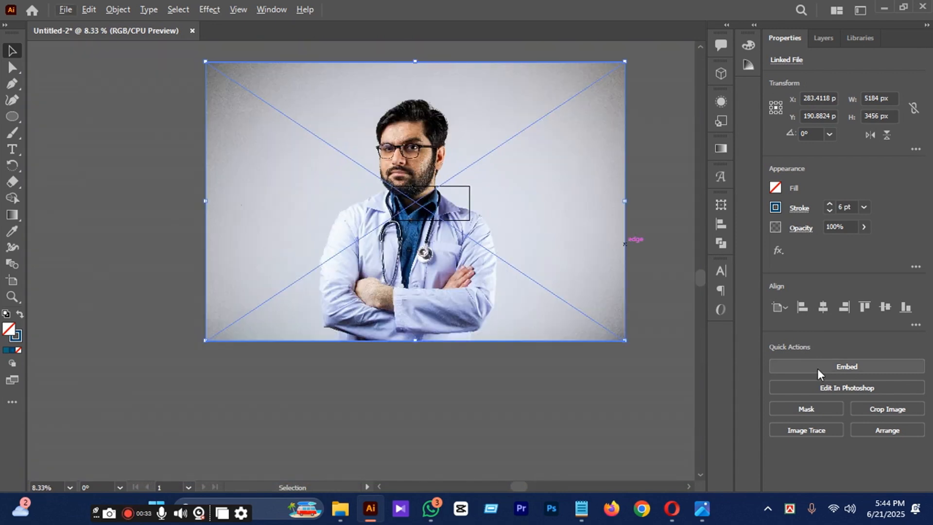
# Embed the doctor photo in the document and scale it down proportionally to about 539 x 359 px.
pyautogui.click(816, 368)
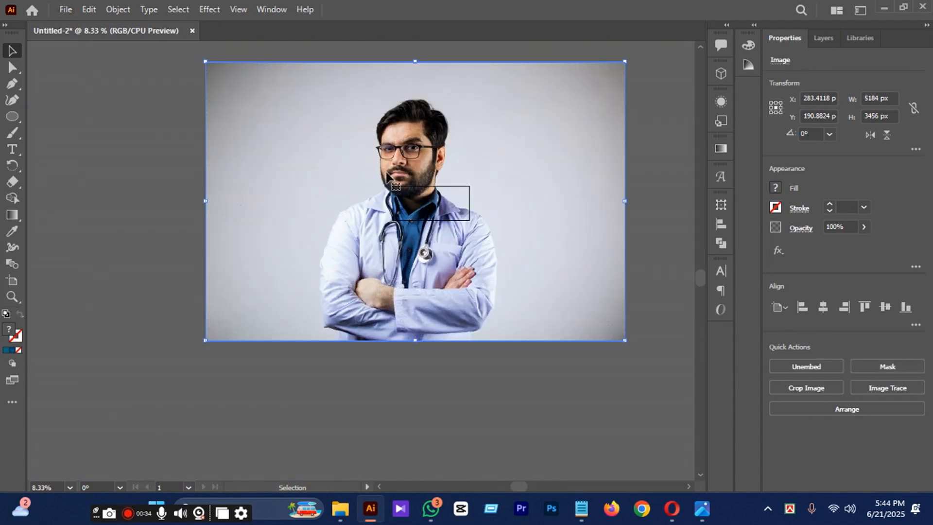
pyautogui.click(828, 367)
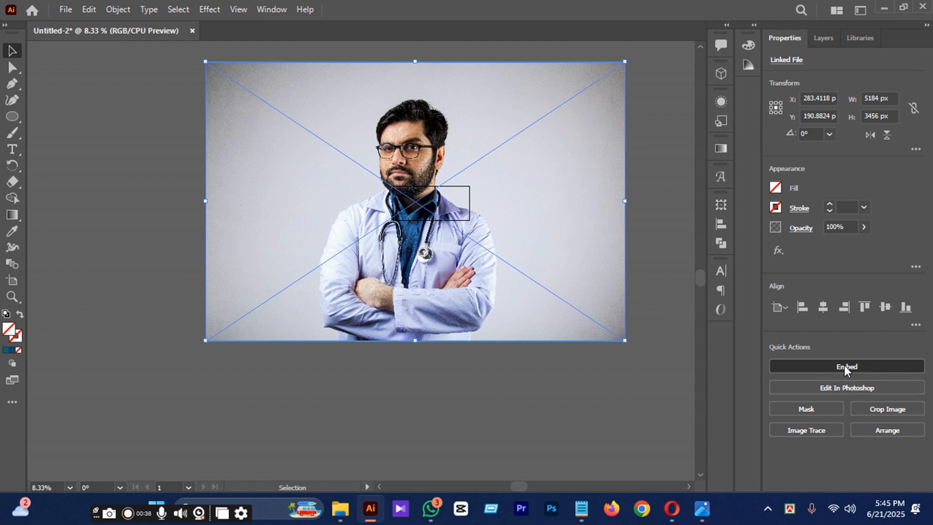
pyautogui.click(844, 365)
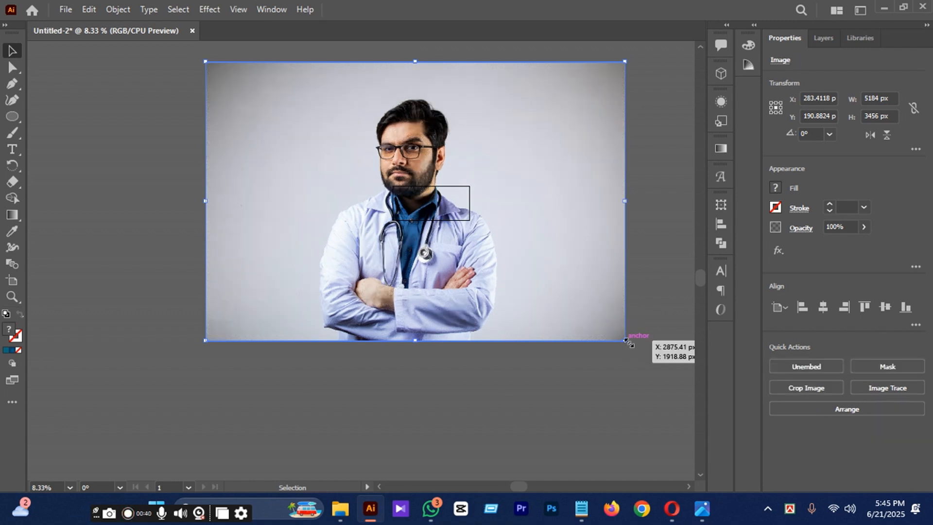
pyautogui.moveTo(627, 341); pyautogui.dragTo(457, 220)
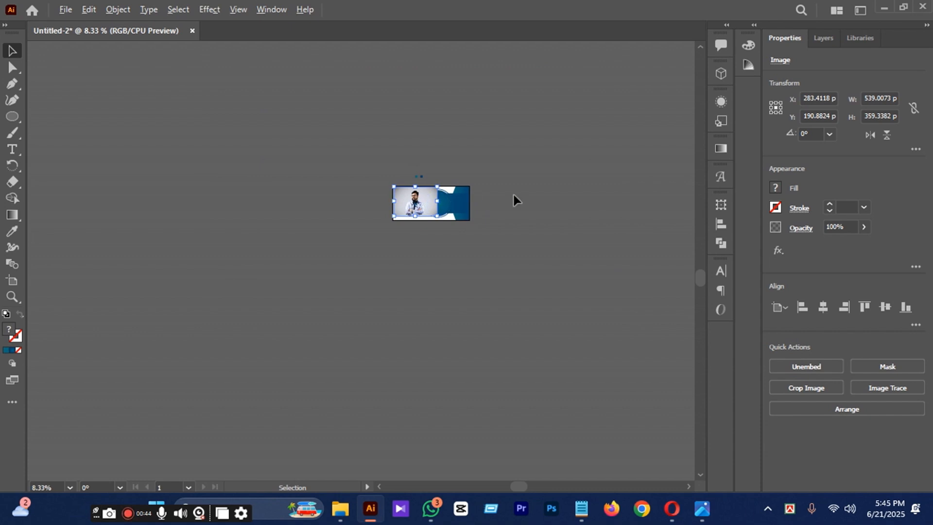
# Move the doctor photo over the ringed circle and send it backward, behind the filled gradient circle.
pyautogui.scroll(3, 530, 194)
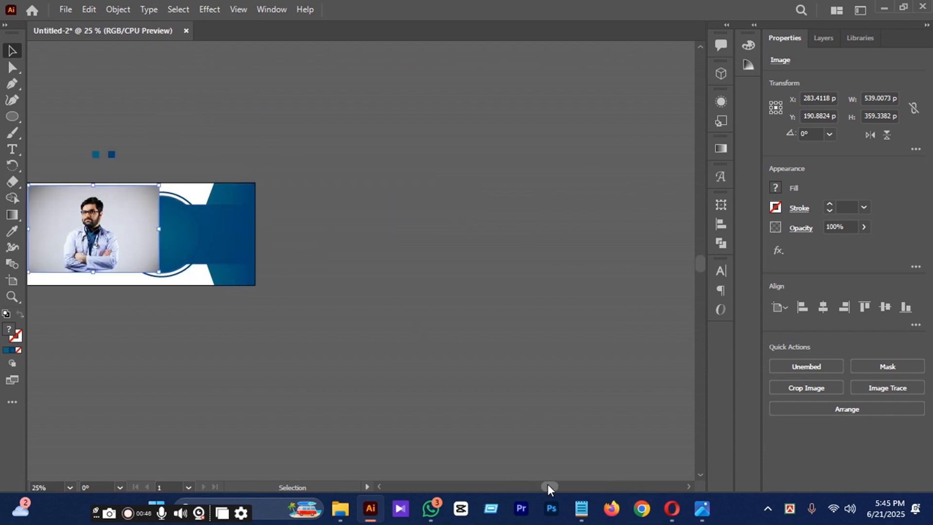
pyautogui.moveTo(548, 485); pyautogui.dragTo(534, 485)
pyautogui.scroll(2, 396, 253)
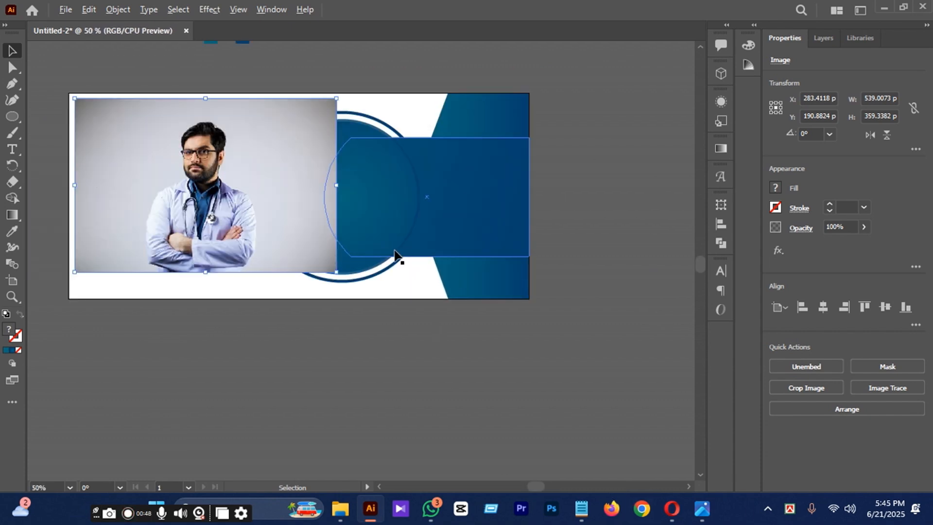
pyautogui.moveTo(217, 202); pyautogui.dragTo(356, 206)
pyautogui.scroll(1, 365, 223)
pyautogui.hotkey('ctrl', '[')
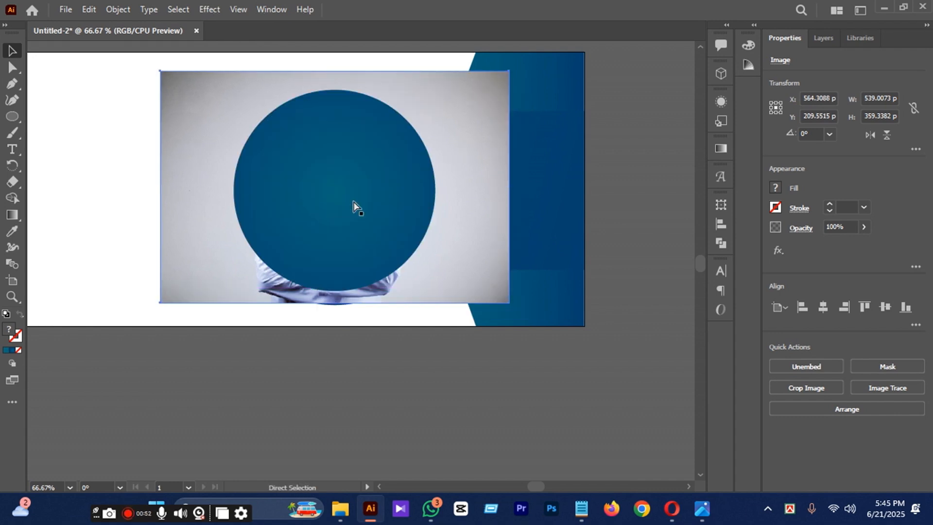
# Lower the filled circle's opacity to 72% to see the doctor photo through it.
pyautogui.click(358, 208)
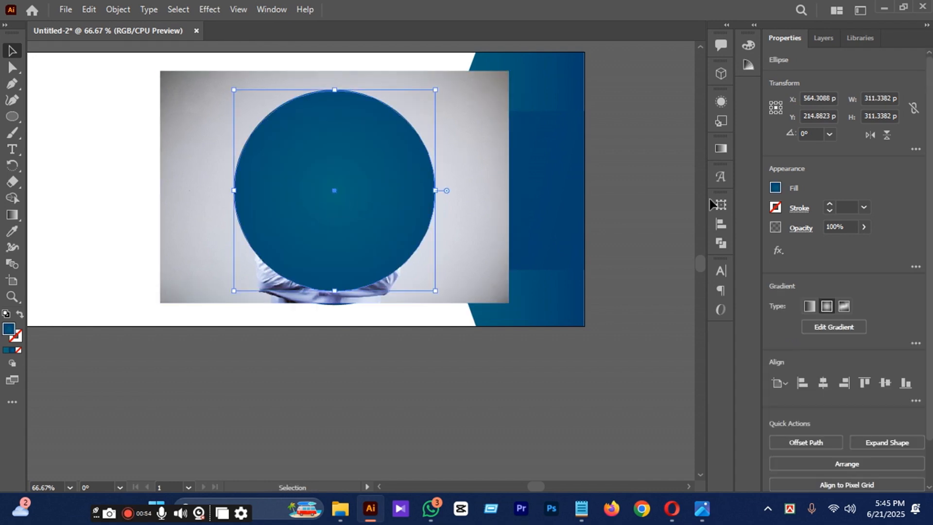
pyautogui.click(865, 227)
pyautogui.click(847, 243)
pyautogui.click(679, 311)
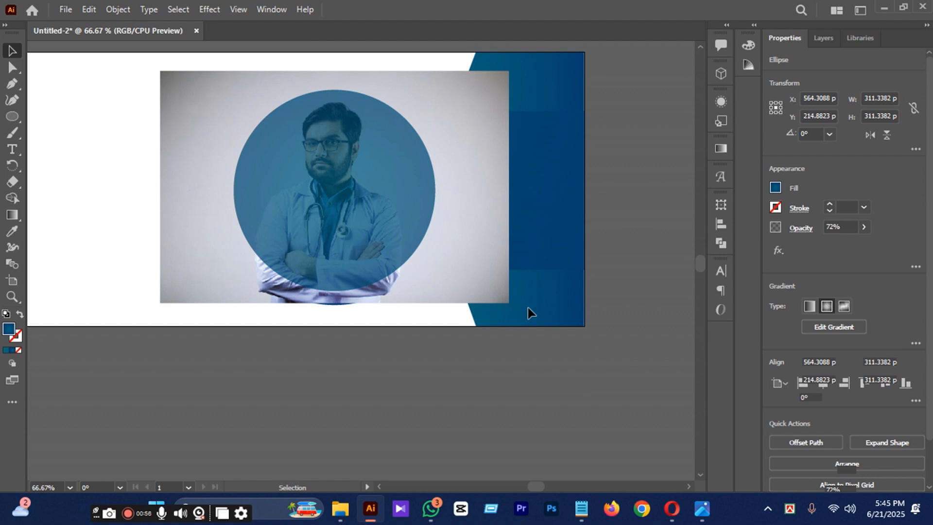
# Shift the doctor photo up behind the circle to about Y 203 px, keeping its size at about 539 x 359 px.
pyautogui.click(474, 241)
pyautogui.scroll(1, 357, 194)
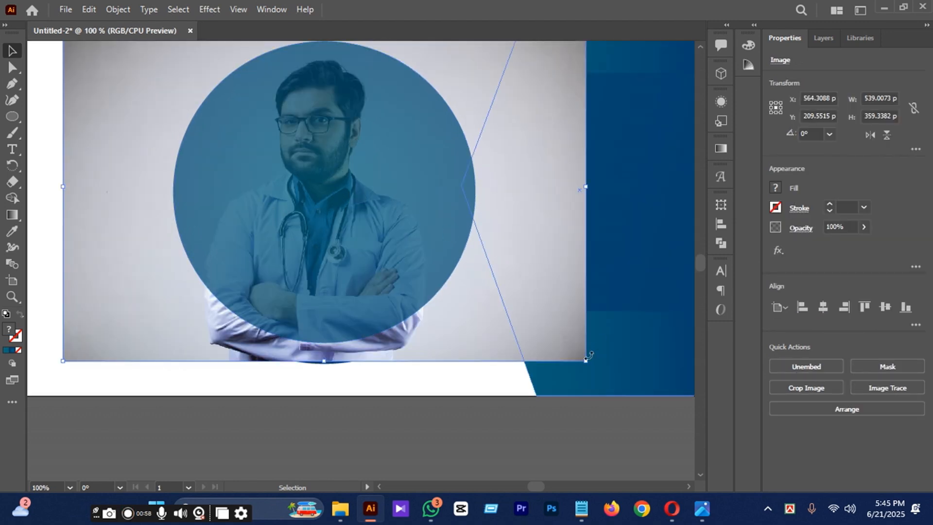
pyautogui.moveTo(588, 364); pyautogui.dragTo(567, 346)
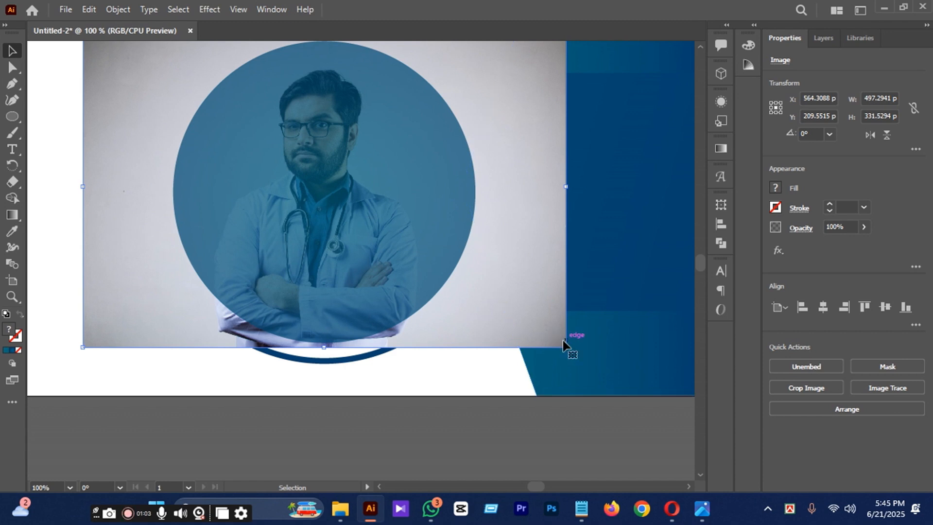
pyautogui.moveTo(567, 347); pyautogui.dragTo(592, 359)
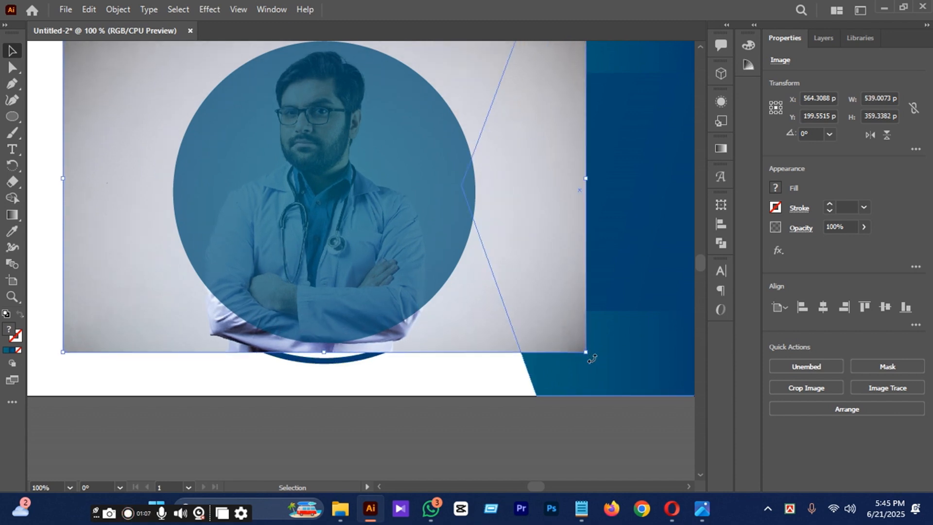
pyautogui.press('Down')
pyautogui.press('Down')
pyautogui.scroll(-1, 514, 338)
pyautogui.click(496, 359)
# Set the filled circle's opacity back to 100%.
pyautogui.click(386, 263)
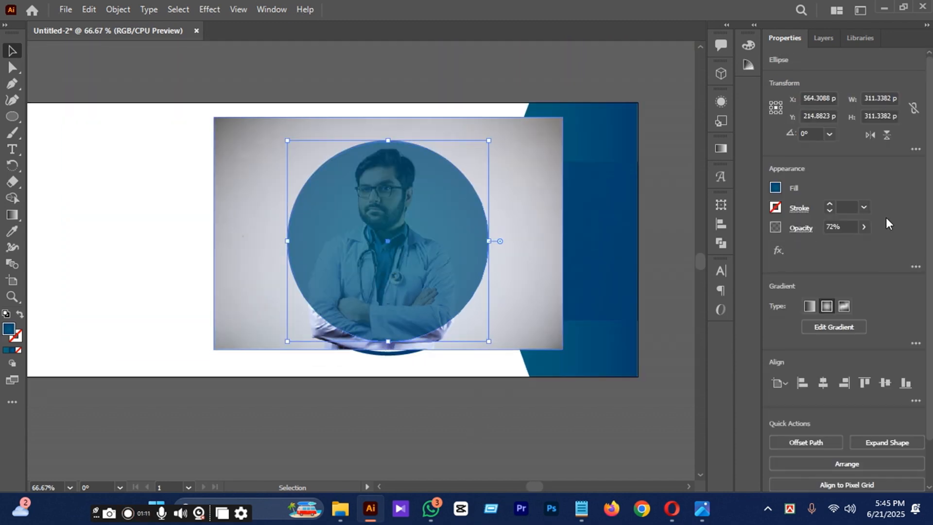
pyautogui.click(865, 227)
pyautogui.moveTo(847, 244); pyautogui.dragTo(870, 246)
pyautogui.click(480, 436)
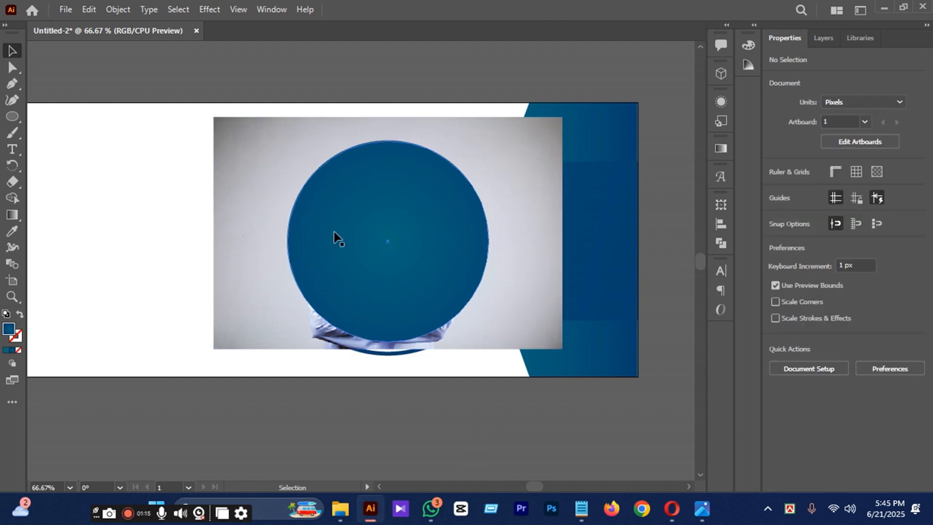
# Select the doctor photo together with the filled circle and make a clipping mask from them.
pyautogui.click(544, 223)
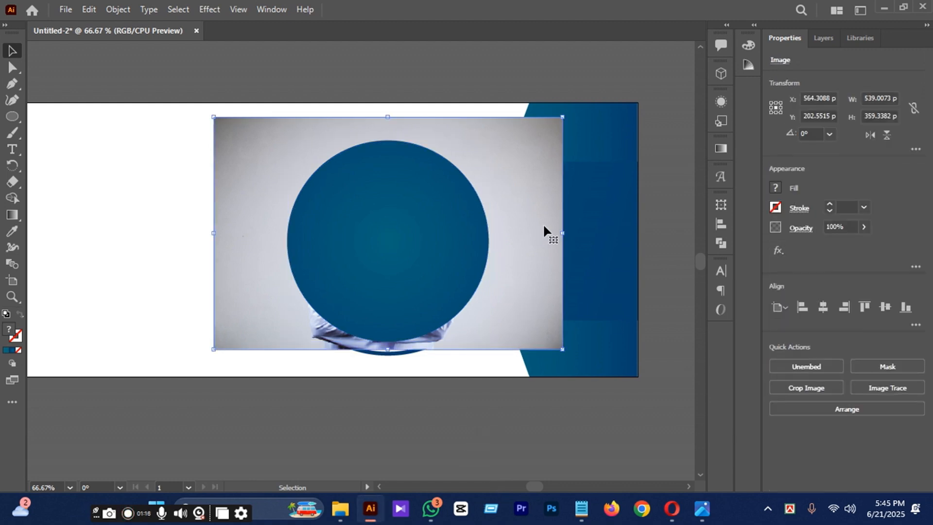
pyautogui.keyDown('shift'); pyautogui.click(465, 240); pyautogui.keyUp('shift')
pyautogui.click(552, 443)
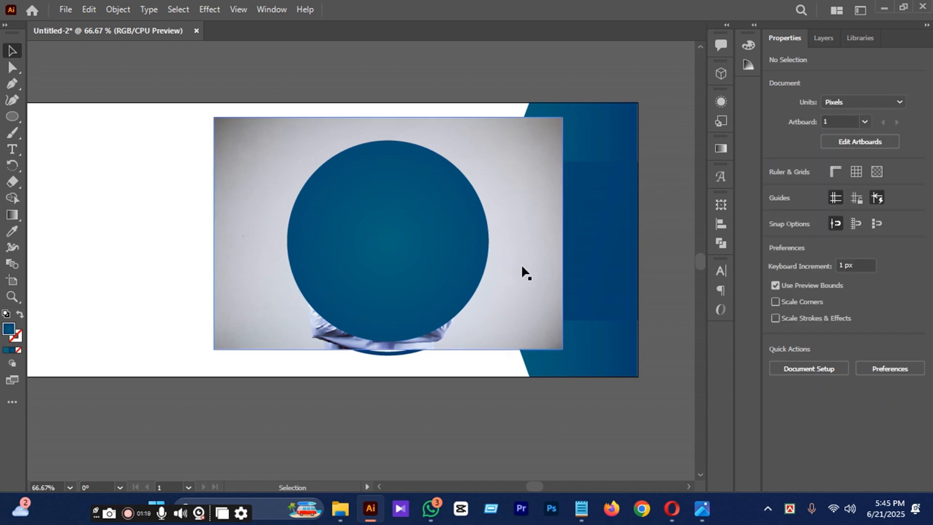
pyautogui.click(524, 264)
pyautogui.keyDown('shift'); pyautogui.click(408, 246); pyautogui.keyUp('shift')
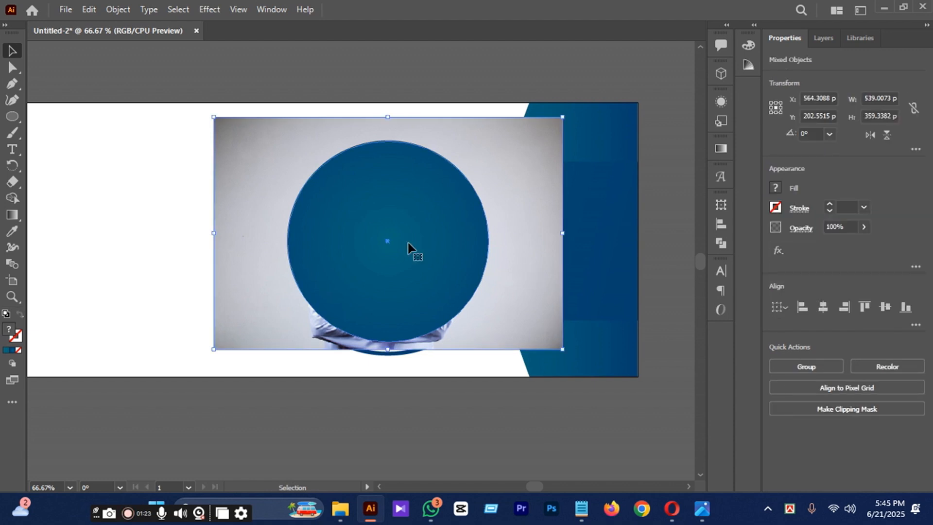
pyautogui.rightClick(408, 246)
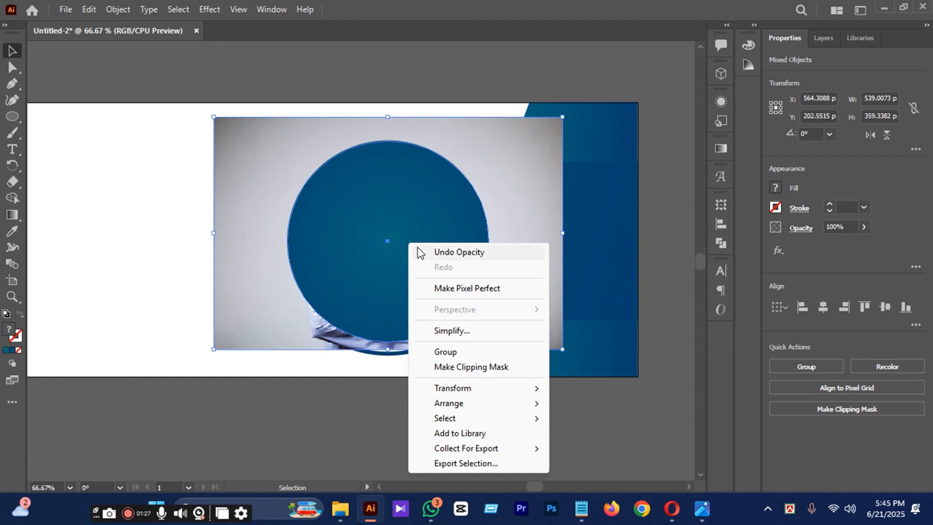
pyautogui.click(477, 367)
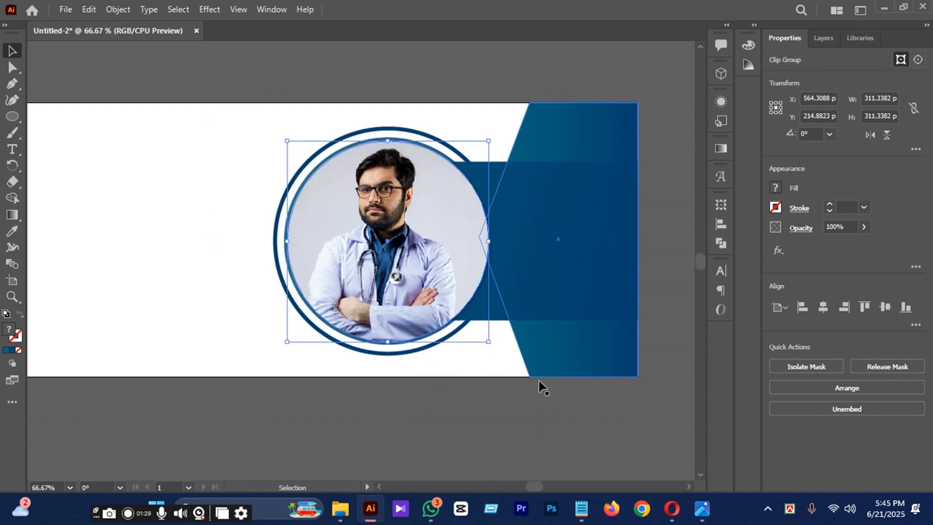
pyautogui.click(541, 419)
# Examine how the clipped doctor photo sits inside the ringed circle and the overall banner.
pyautogui.scroll(-1, 483, 160)
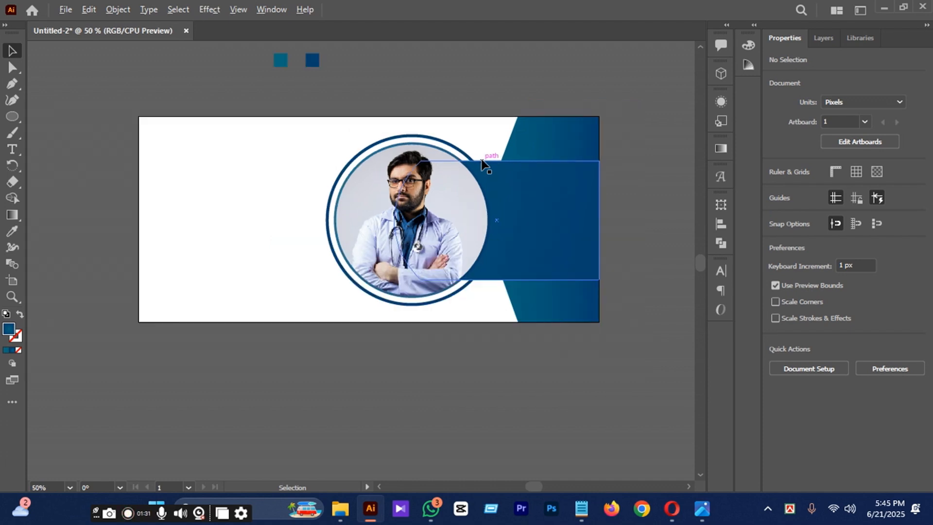
pyautogui.scroll(1, 474, 145)
pyautogui.scroll(-1, 347, 217)
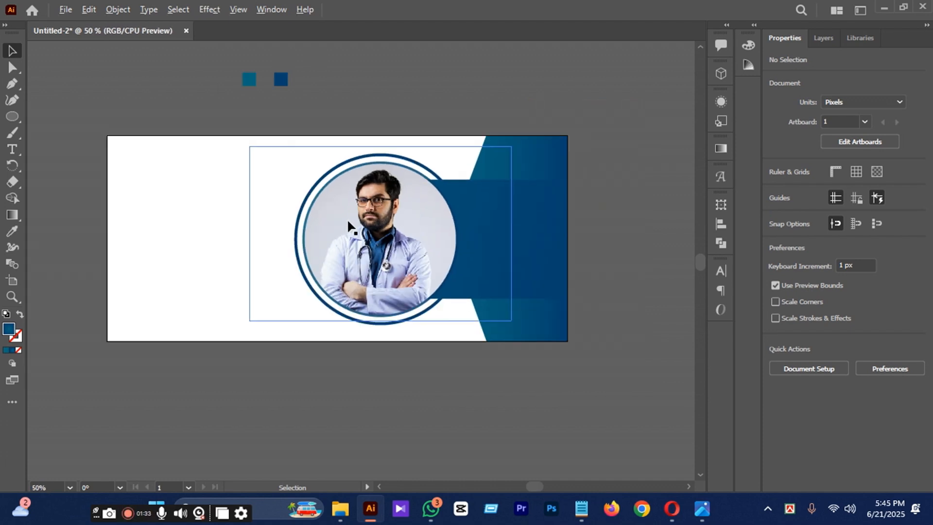
pyautogui.scroll(1, 348, 221)
pyautogui.scroll(1, 421, 208)
pyautogui.scroll(-2, 421, 212)
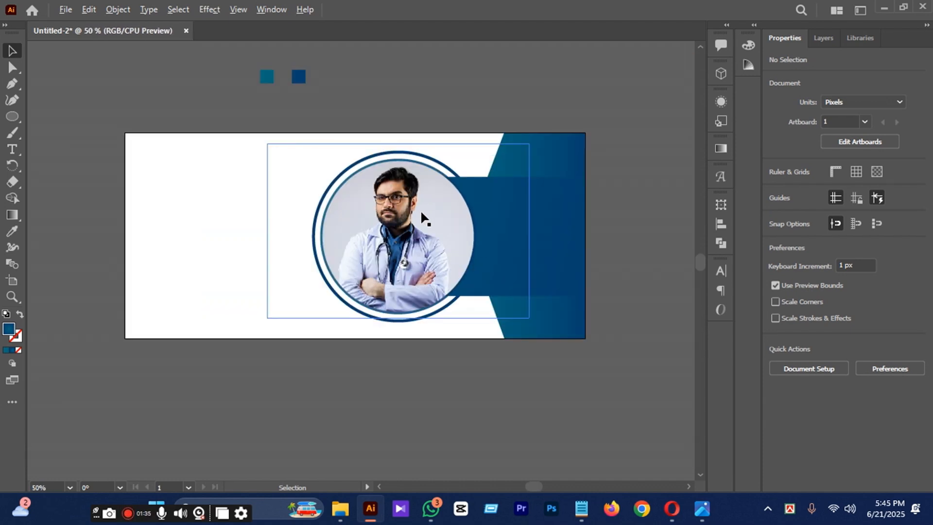
pyautogui.scroll(1, 378, 216)
pyautogui.scroll(-1, 366, 206)
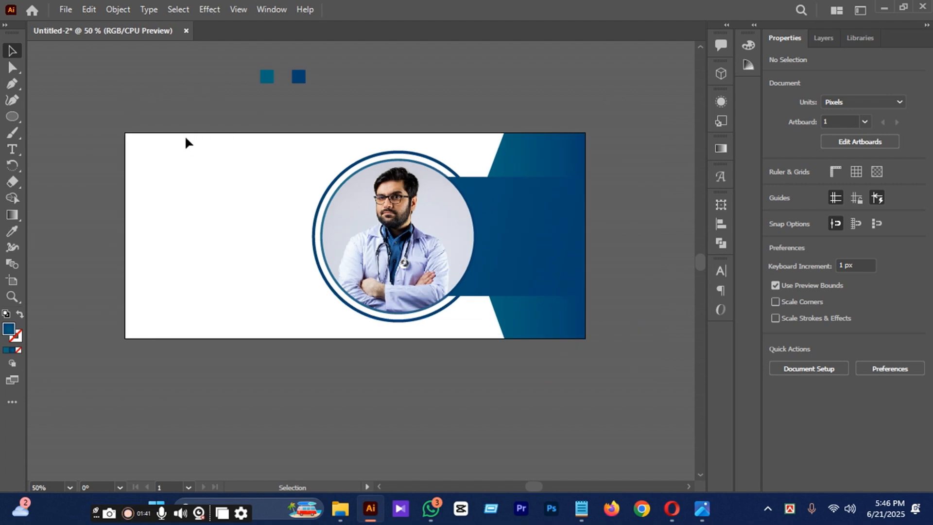
pyautogui.scroll(1, 184, 160)
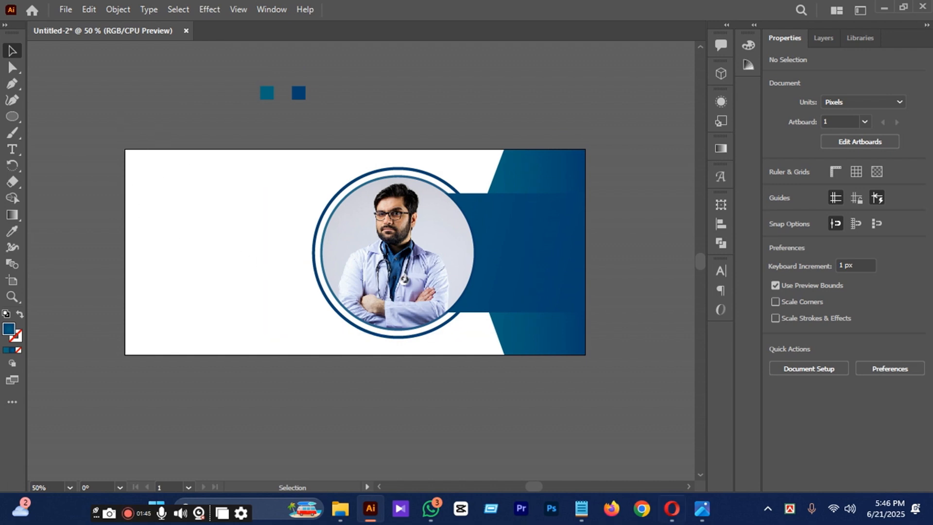
# Switch to the Opera browser and try to search the web for ICON in a new tab.
pyautogui.click(672, 508)
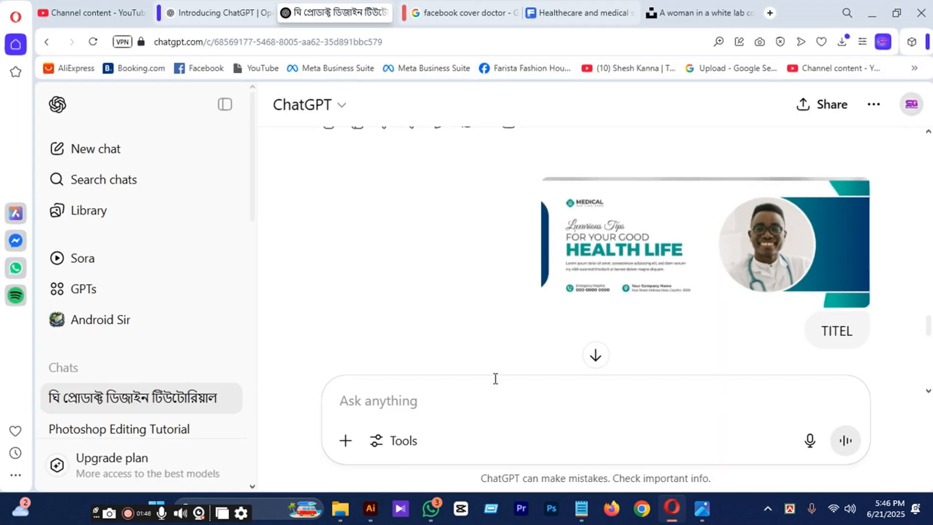
pyautogui.click(771, 13)
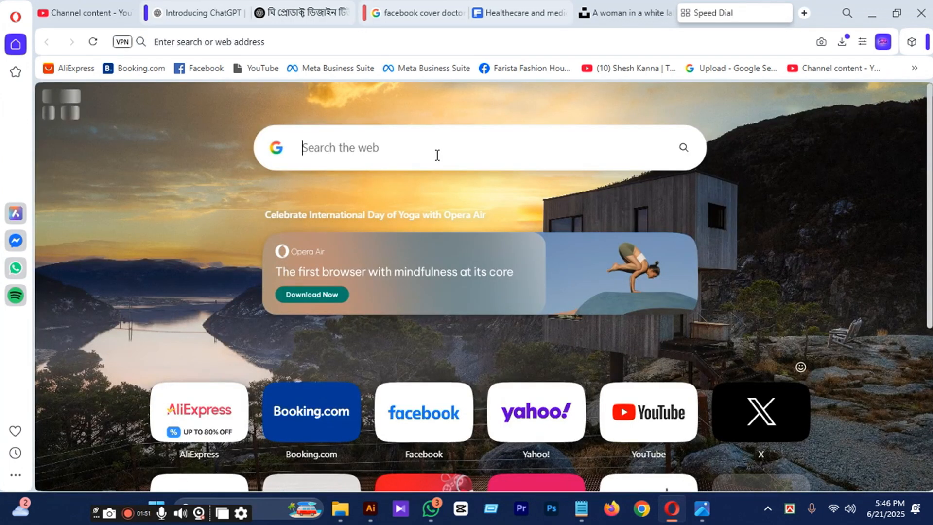
pyautogui.write('ICON')
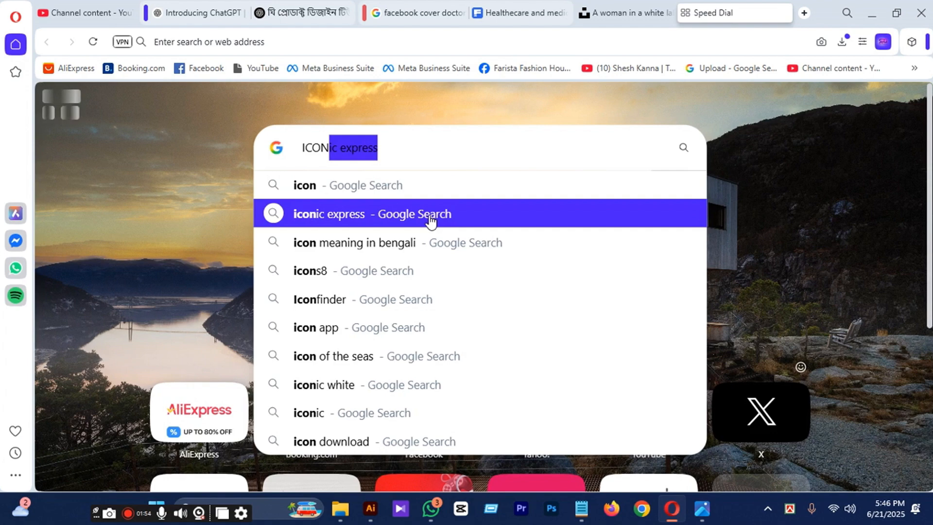
pyautogui.click(372, 214)
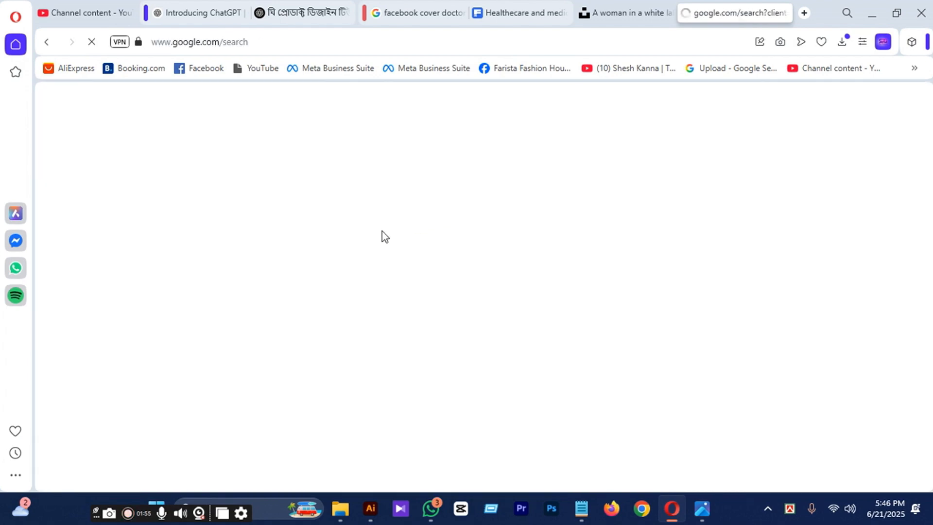
pyautogui.scroll(-4, 302, 230)
pyautogui.scroll(4, 272, 194)
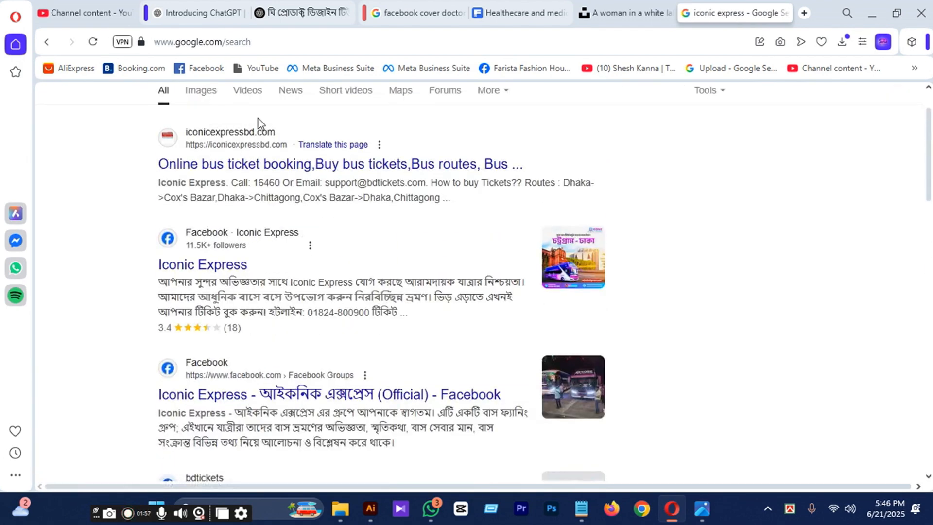
# Replace the Google search query with ICON and run the search.
pyautogui.moveTo(261, 115); pyautogui.dragTo(118, 121)
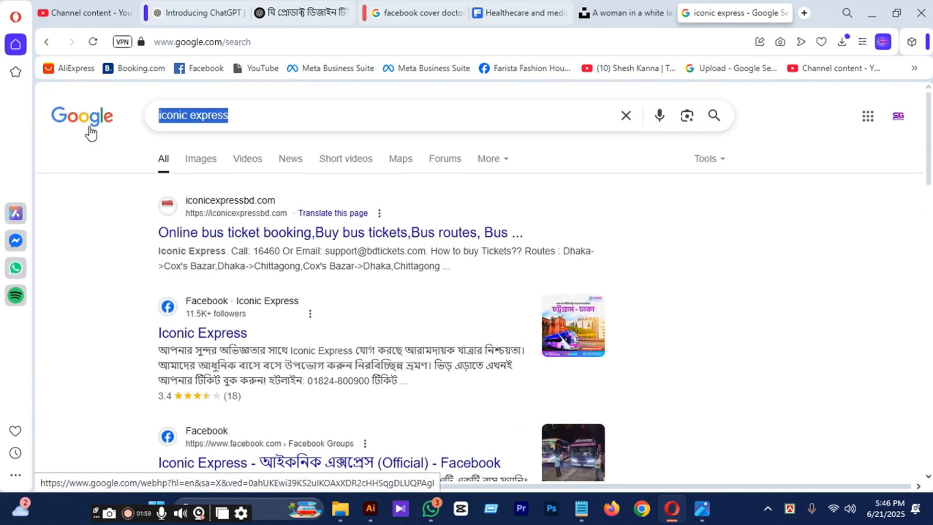
pyautogui.press('BackSpace')
pyautogui.write('ICO')
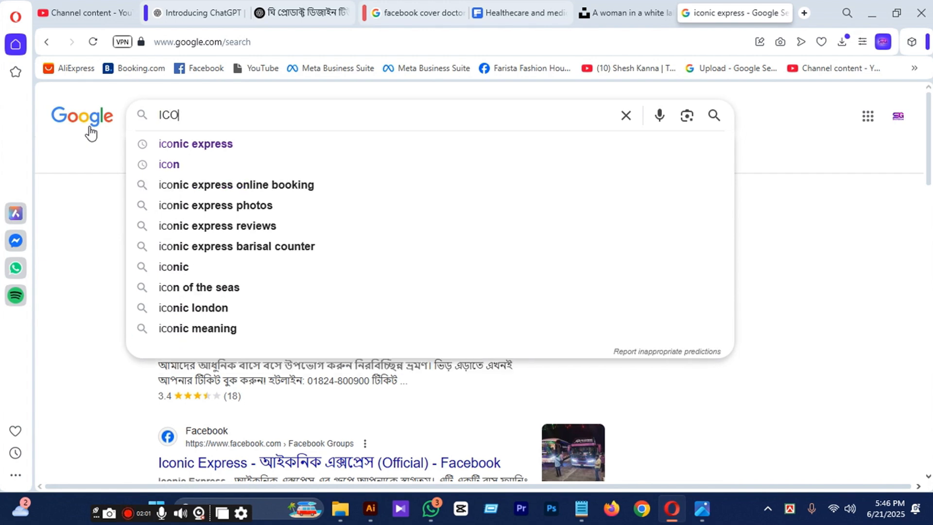
pyautogui.write('N')
pyautogui.press('Return')
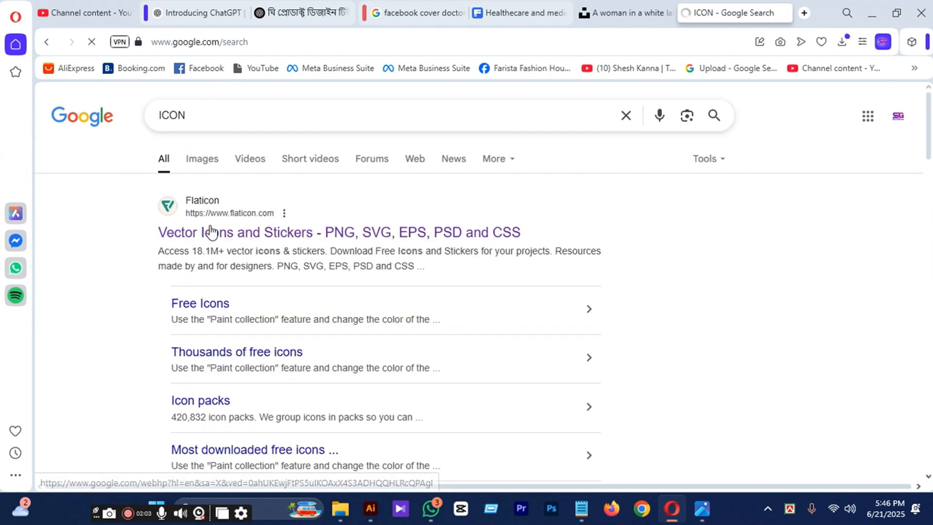
# Open the Flaticon search result in a new tab and switch to that page.
pyautogui.rightClick(188, 237)
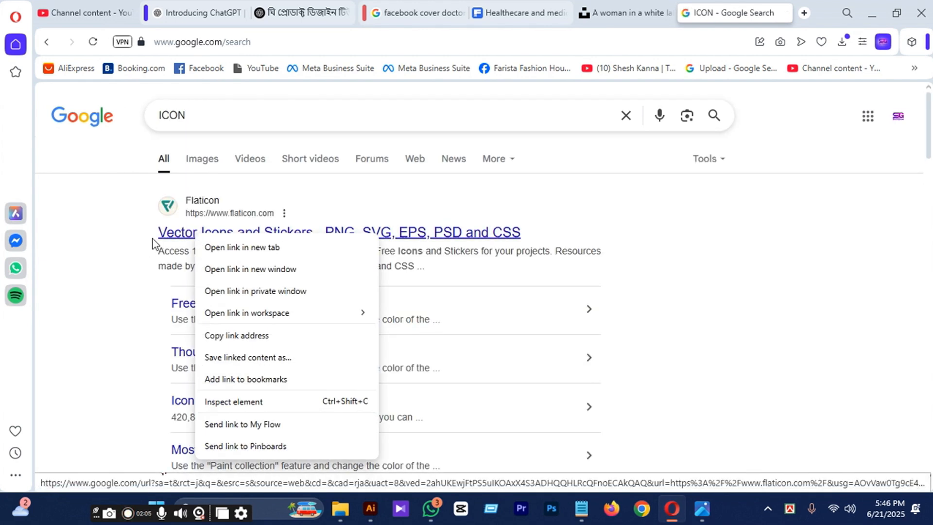
pyautogui.click(253, 246)
pyautogui.click(722, 15)
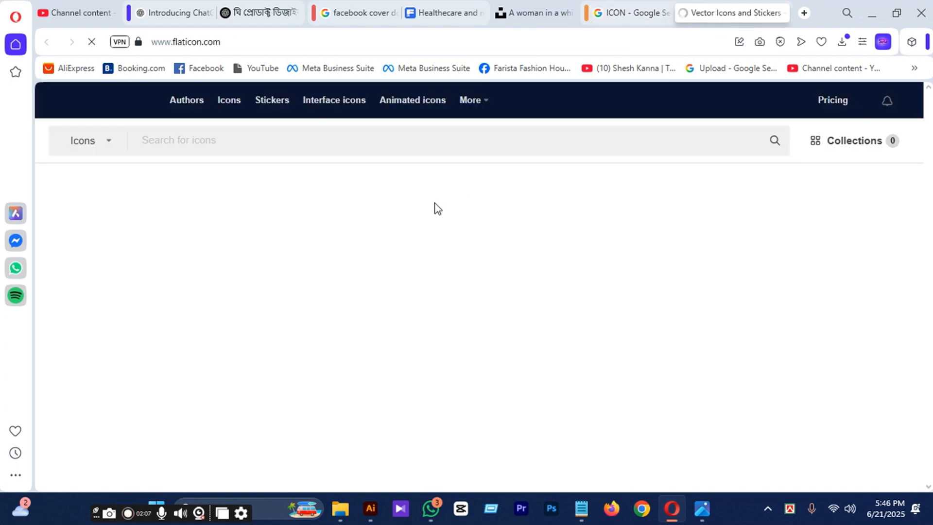
pyautogui.scroll(-1, 571, 264)
pyautogui.scroll(-4, 571, 264)
pyautogui.scroll(3, 564, 257)
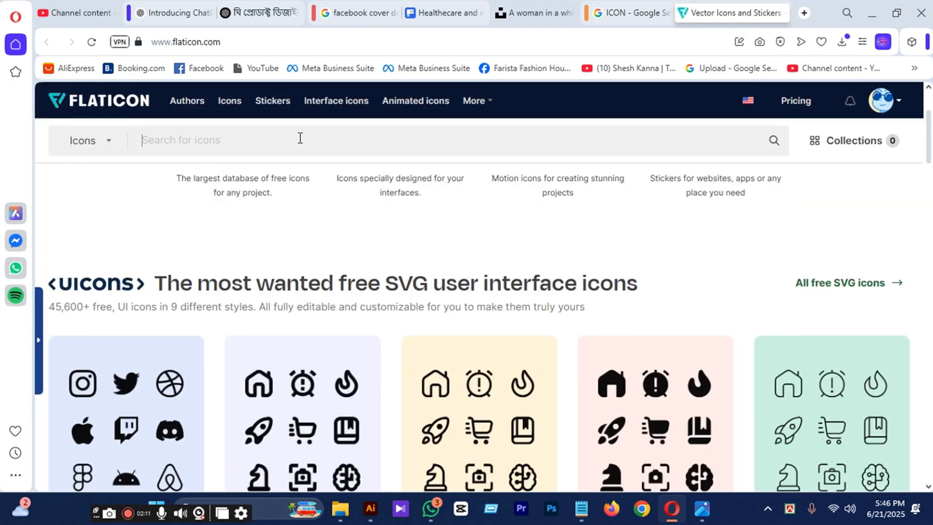
# Search Flaticon for "doctor logo" icons.
pyautogui.click(300, 138)
pyautogui.write('DOC')
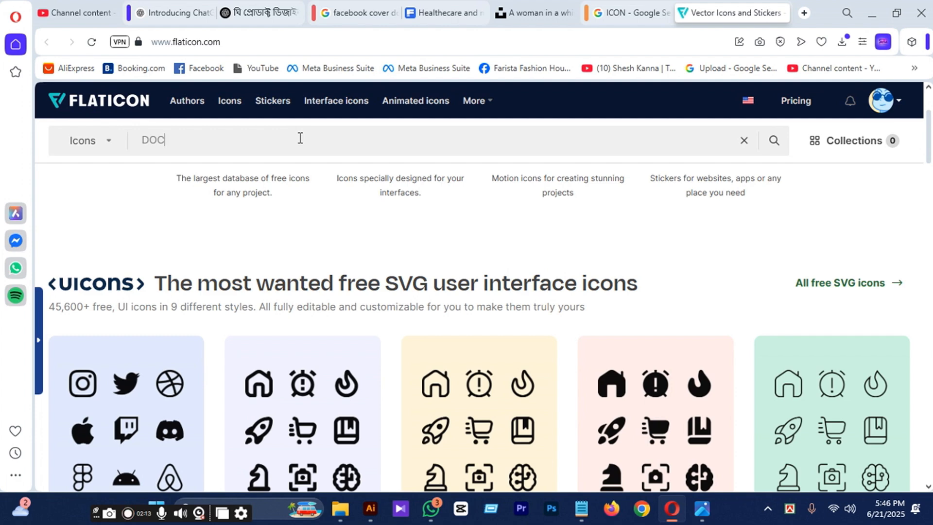
pyautogui.write('TOR LOGO')
pyautogui.press('Return')
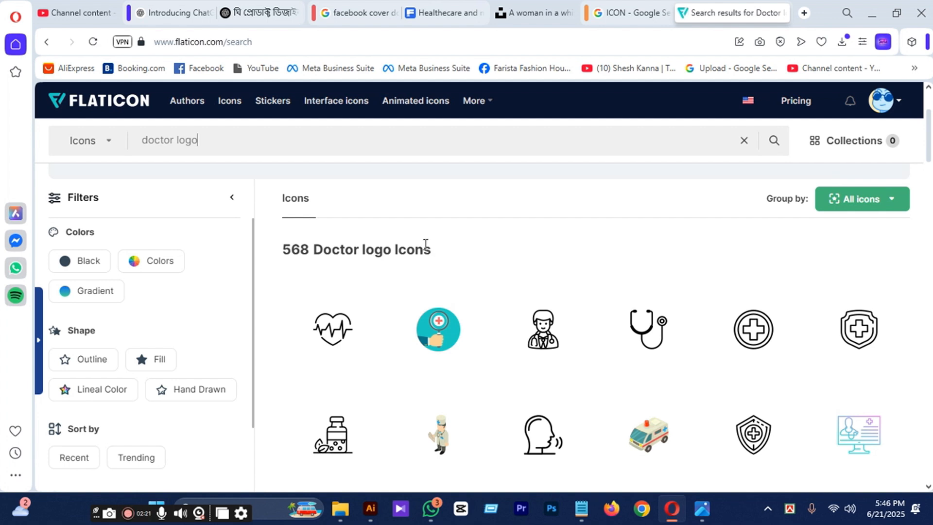
# Download the outlined stethoscope icon from the Flaticon results as a PNG.
pyautogui.click(684, 348)
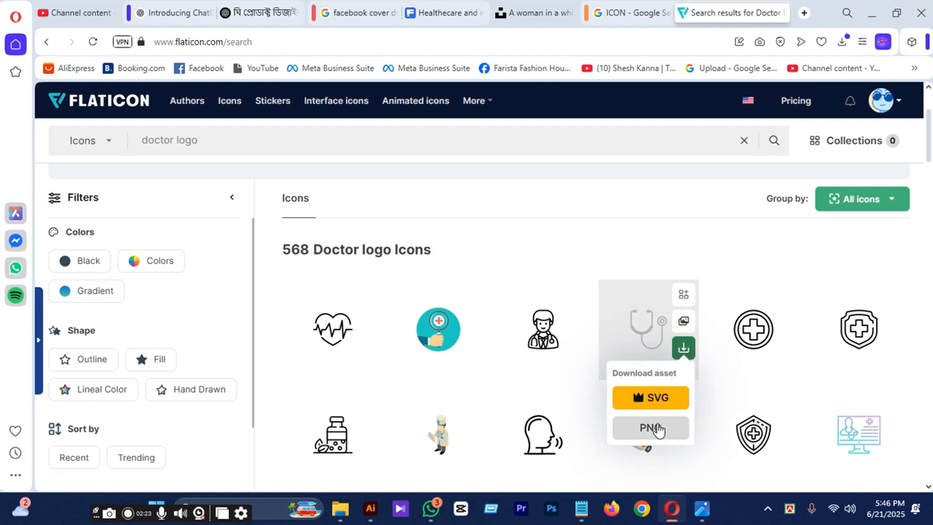
pyautogui.click(657, 428)
pyautogui.click(692, 275)
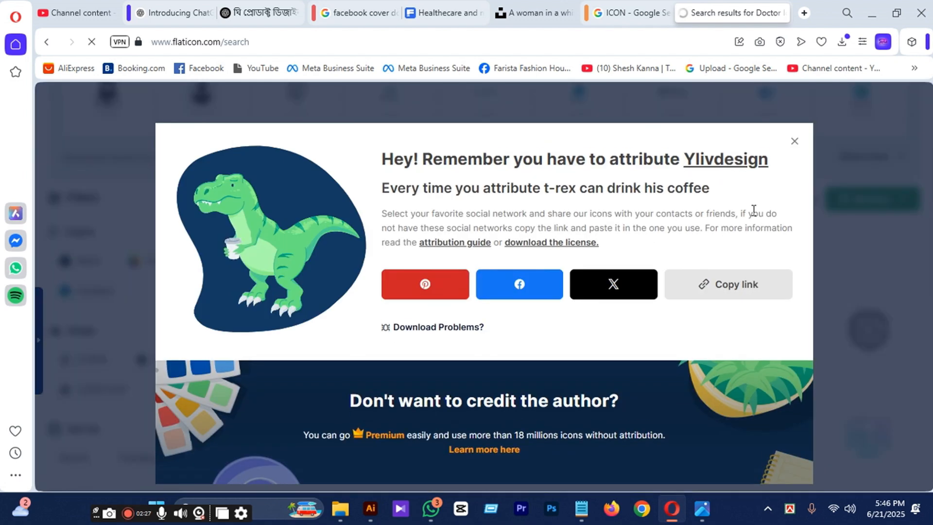
# Download the outlined shield icon with a medical cross from the Flaticon doctor logo results.
pyautogui.click(794, 141)
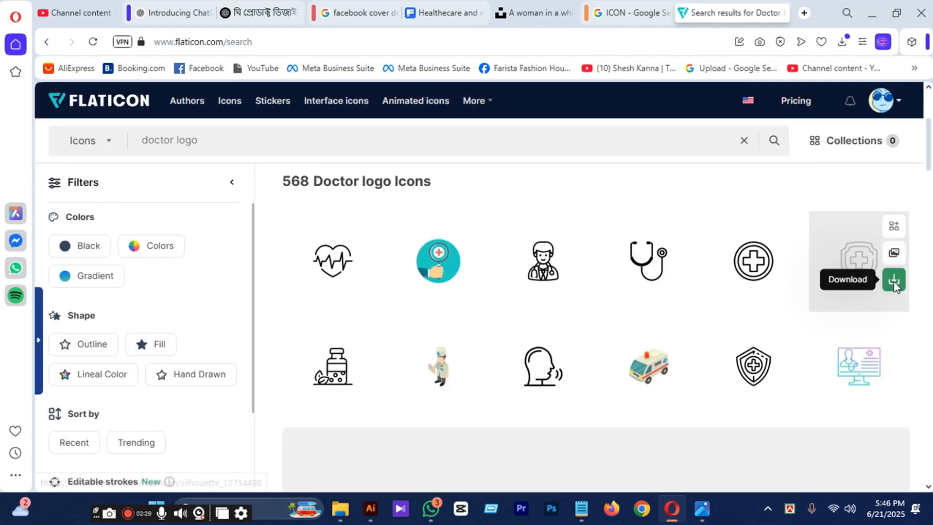
pyautogui.click(893, 281)
pyautogui.click(858, 358)
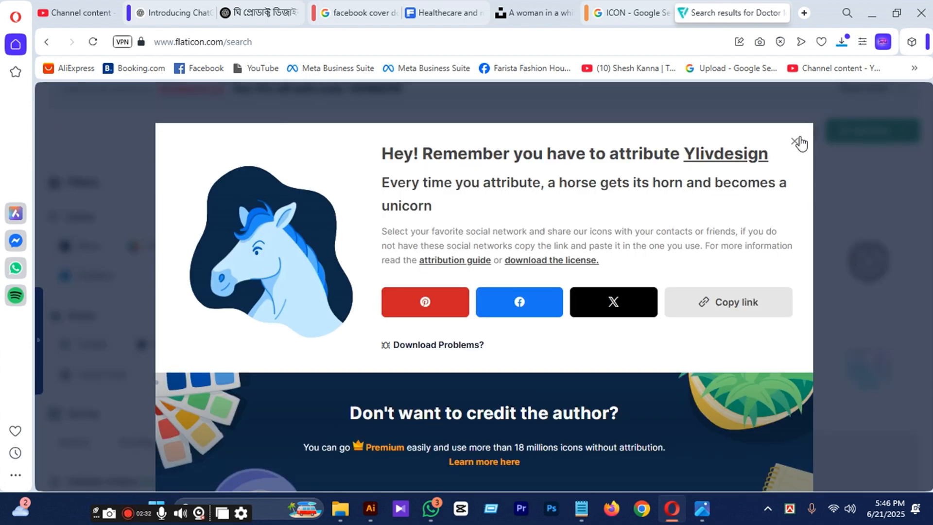
pyautogui.click(800, 141)
pyautogui.scroll(-4, 583, 292)
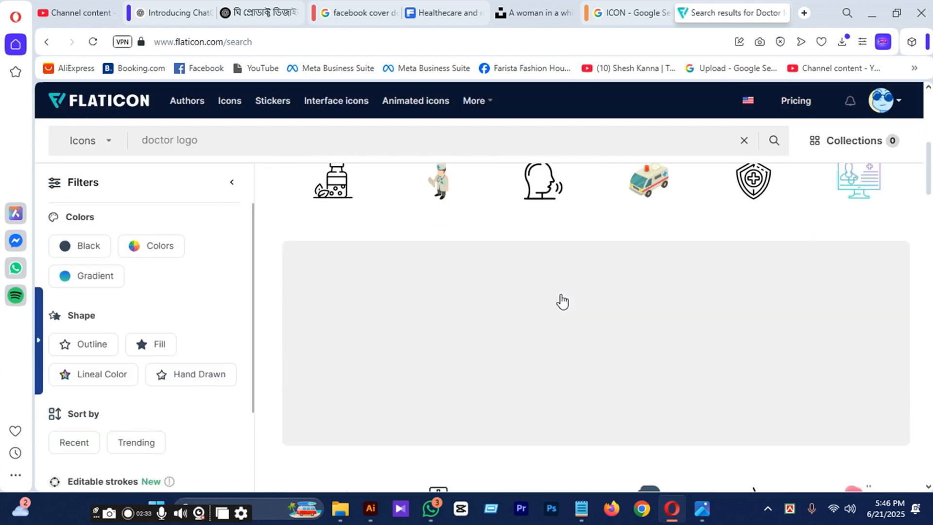
pyautogui.scroll(2, 562, 302)
pyautogui.scroll(-5, 562, 301)
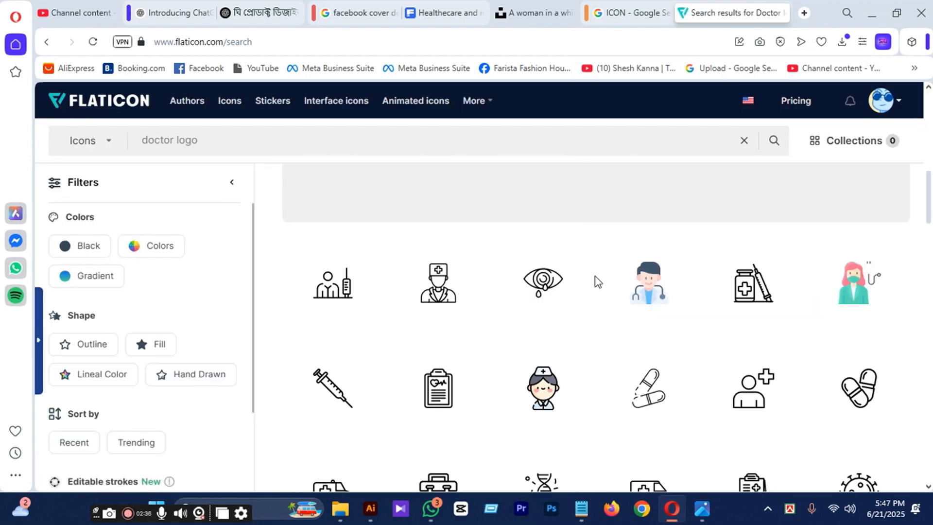
pyautogui.scroll(-7, 598, 282)
pyautogui.scroll(5, 597, 282)
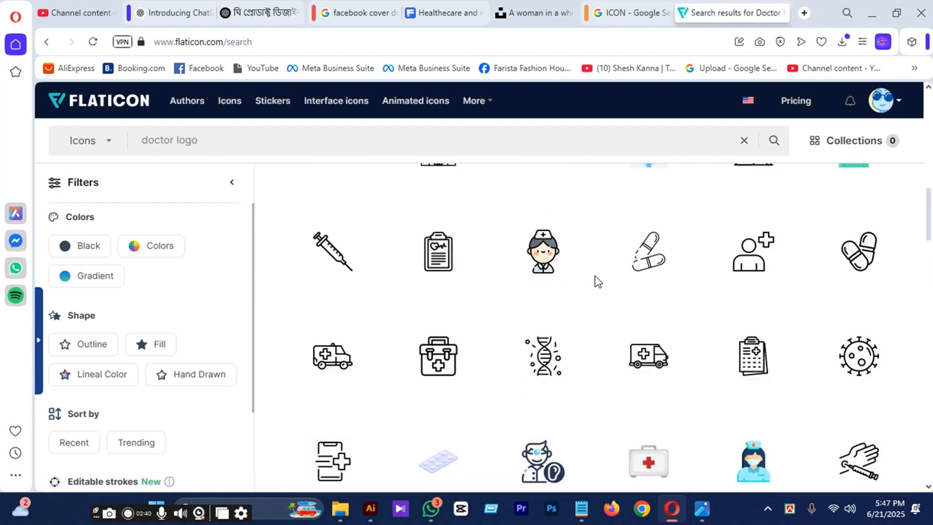
pyautogui.scroll(-6, 598, 281)
# Switch to Illustrator and place the downloaded stethoscope image, technology, from the Downloads folder onto the banner's empty white area.
pyautogui.click(872, 13)
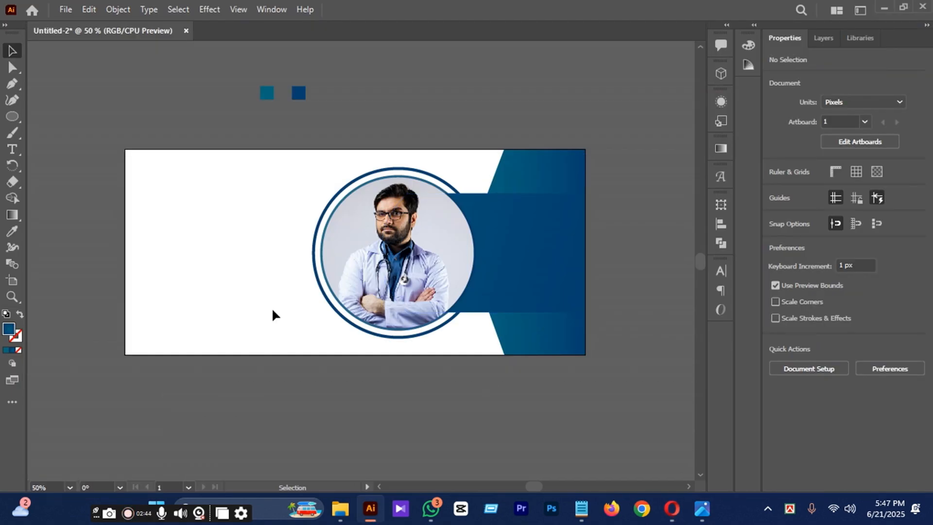
pyautogui.scroll(1, 304, 260)
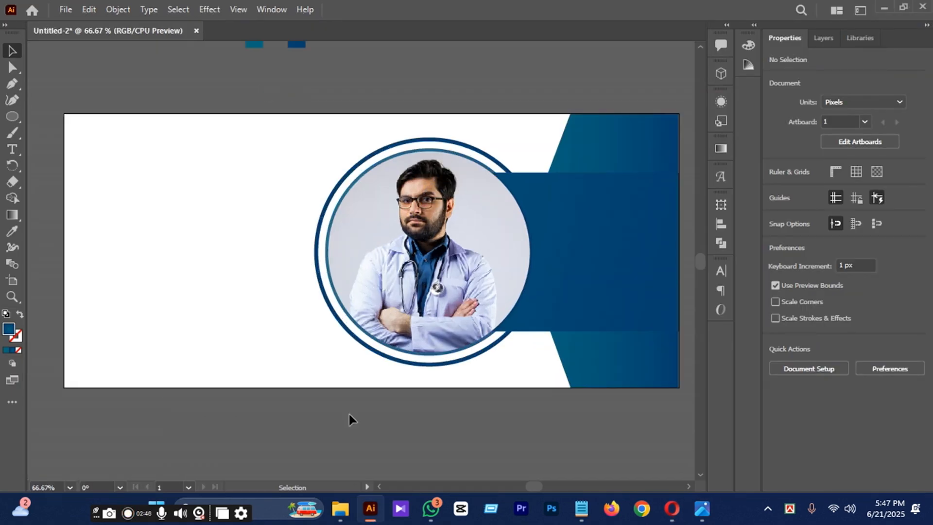
pyautogui.click(331, 456)
pyautogui.scroll(-2, 583, 291)
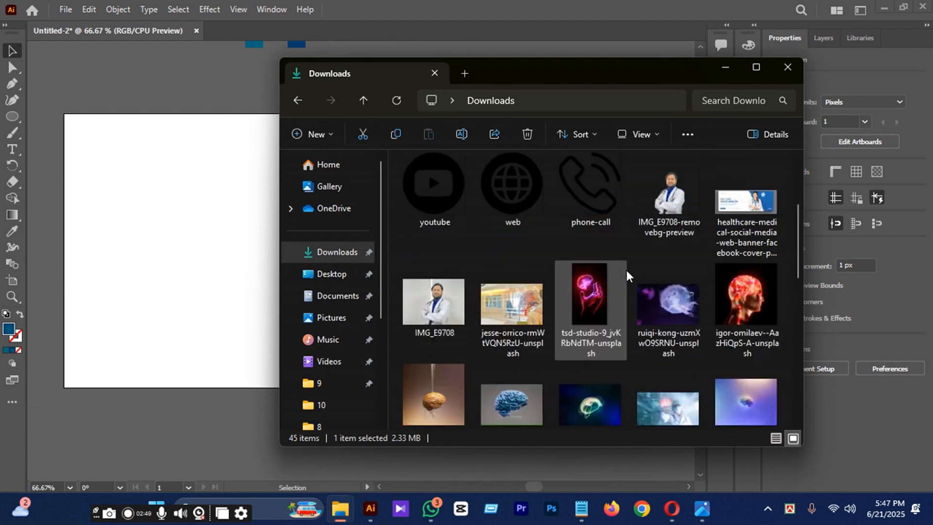
pyautogui.scroll(3, 583, 272)
pyautogui.moveTo(514, 205); pyautogui.dragTo(196, 261)
pyautogui.click(725, 67)
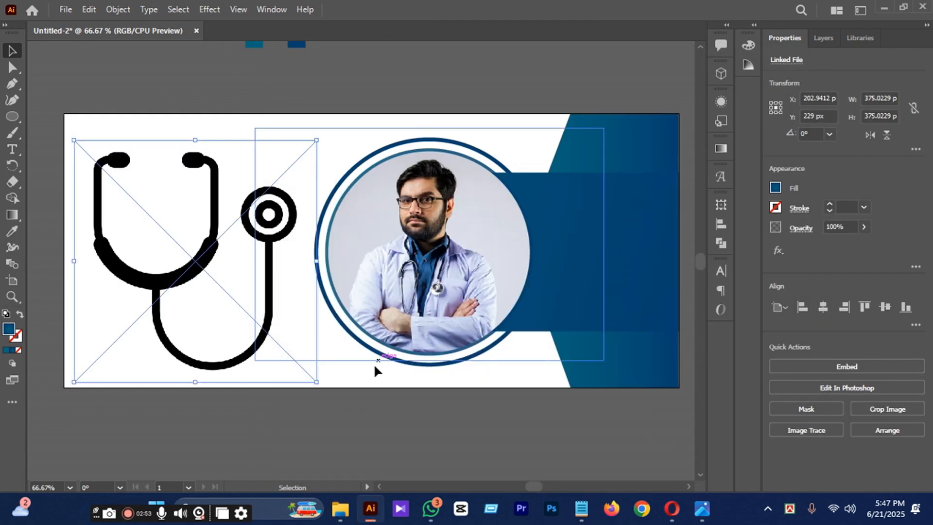
# Scale the placed stethoscope icon to about 313 px square beside the photo and embed it in the document.
pyautogui.moveTo(317, 380); pyautogui.dragTo(277, 343)
pyautogui.moveTo(161, 255); pyautogui.dragTo(206, 265)
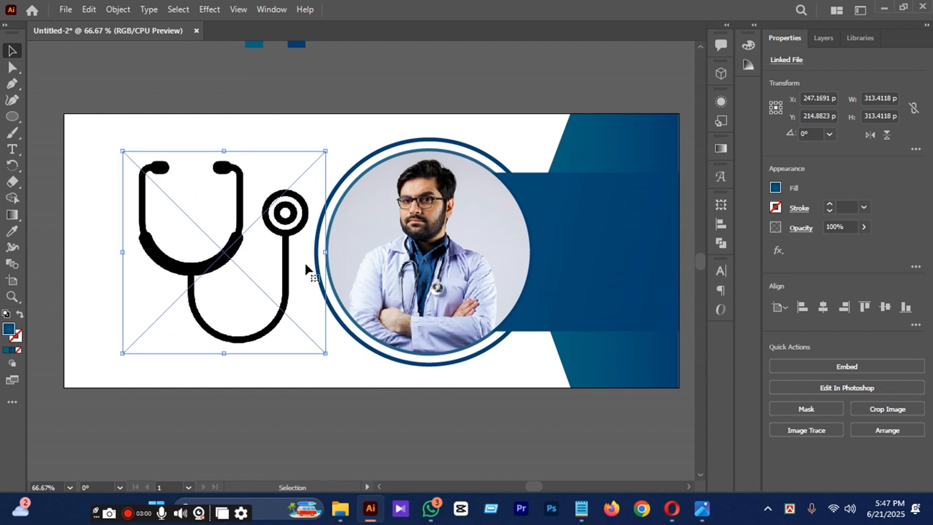
pyautogui.click(858, 365)
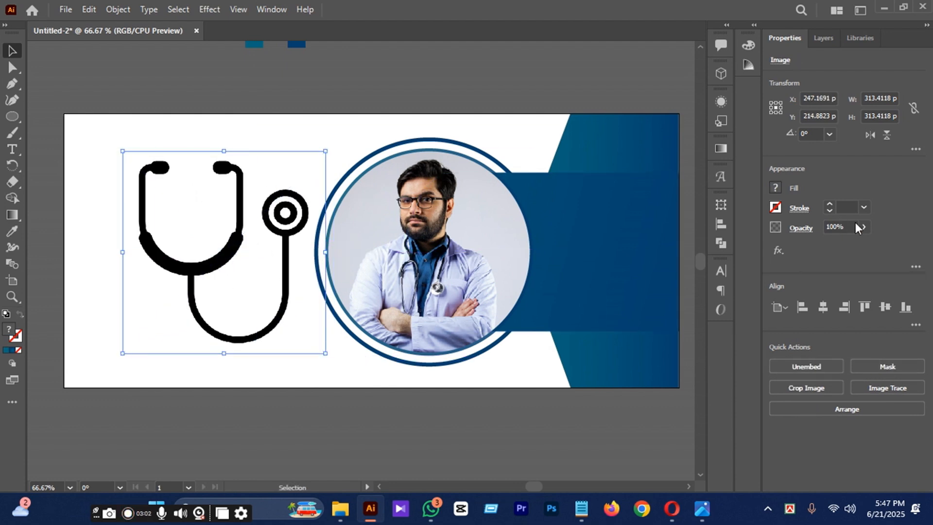
# Lower the stethoscope icon's opacity to 11% and shift it slightly away from the circular doctor photo.
pyautogui.moveTo(832, 245); pyautogui.dragTo(810, 245)
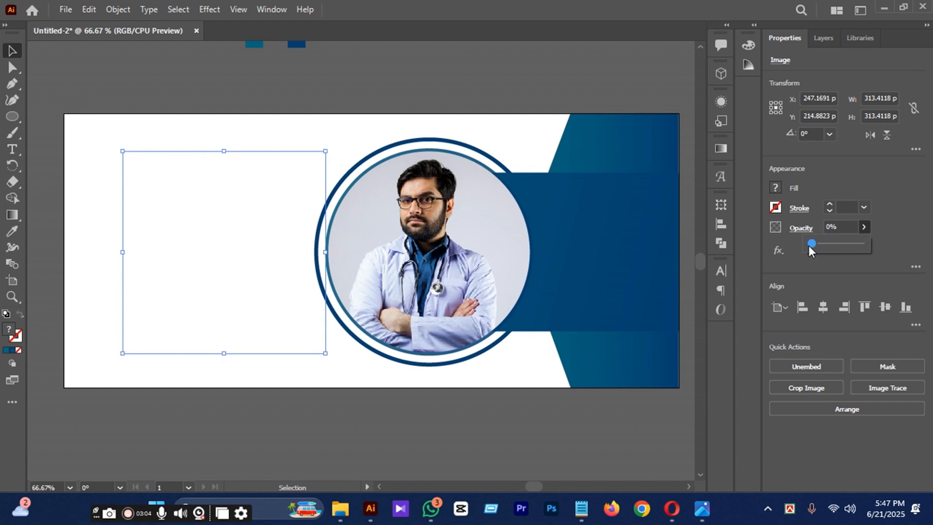
pyautogui.moveTo(229, 242); pyautogui.dragTo(212, 242)
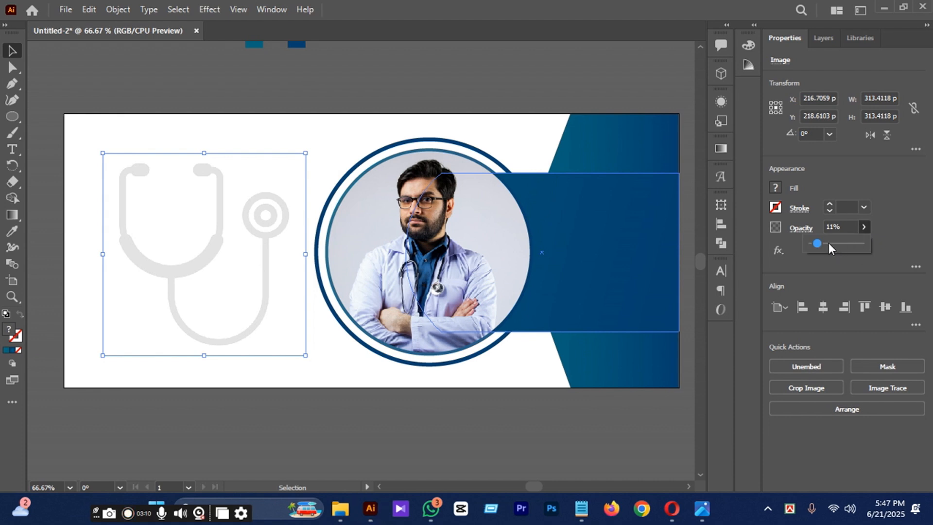
pyautogui.click(287, 74)
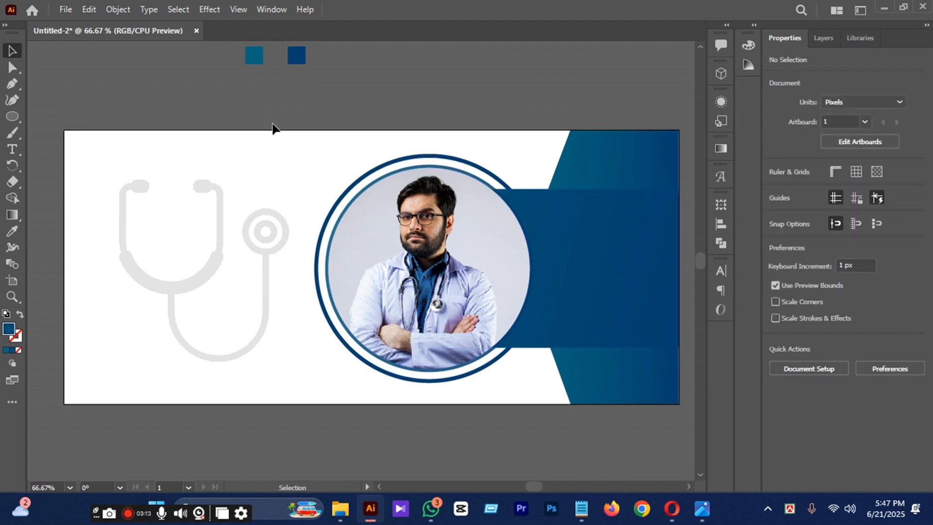
# Scale the stethoscope icon down to about 205 px square and move it up beside the photo ring.
pyautogui.click(266, 306)
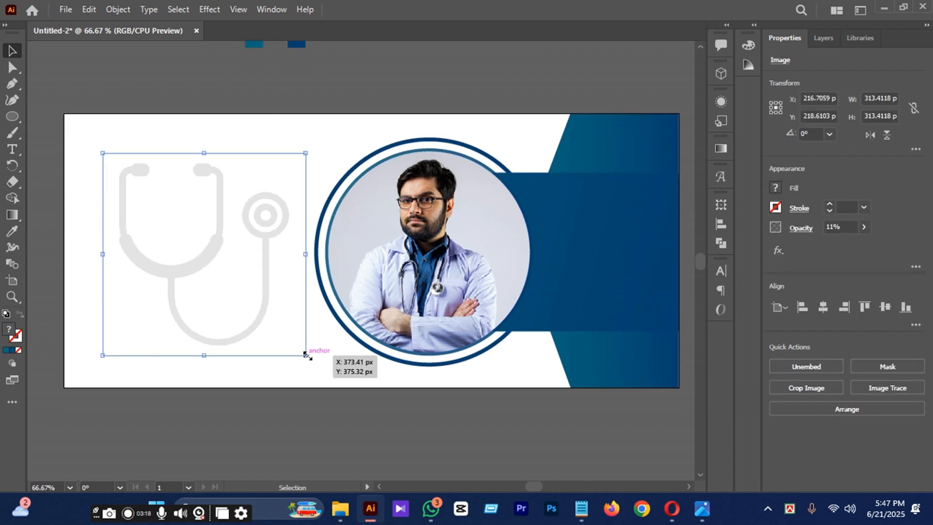
pyautogui.moveTo(306, 355); pyautogui.dragTo(269, 318)
pyautogui.moveTo(215, 271); pyautogui.dragTo(258, 204)
# Reduce the stethoscope icon's opacity to 6%.
pyautogui.click(431, 65)
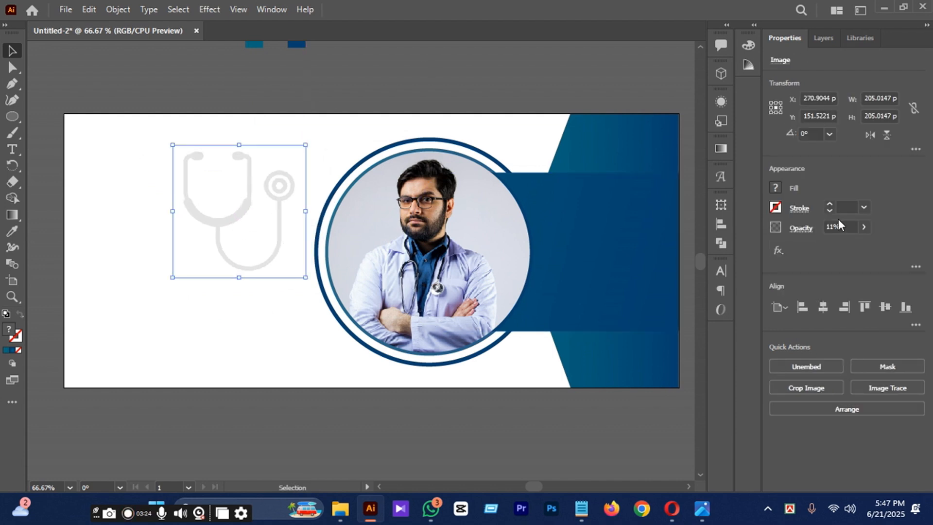
pyautogui.moveTo(816, 245); pyautogui.dragTo(815, 246)
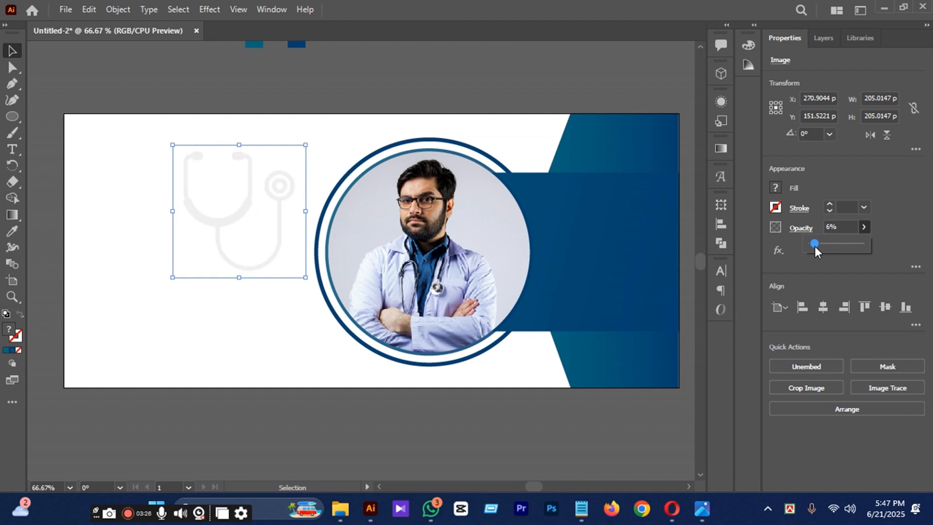
pyautogui.click(333, 85)
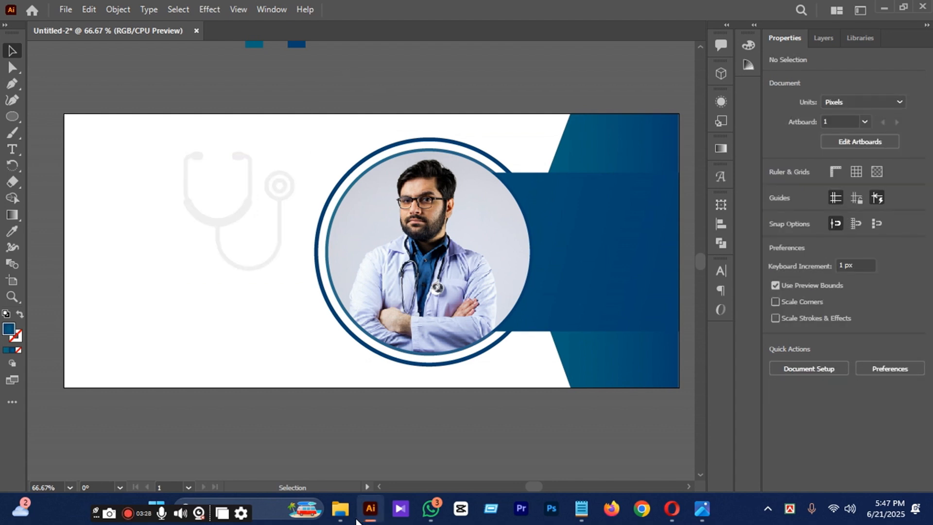
# Place the downloaded shield image, silhouette, from the Downloads folder onto the banner's white area.
pyautogui.moveTo(340, 509)
pyautogui.click(284, 438)
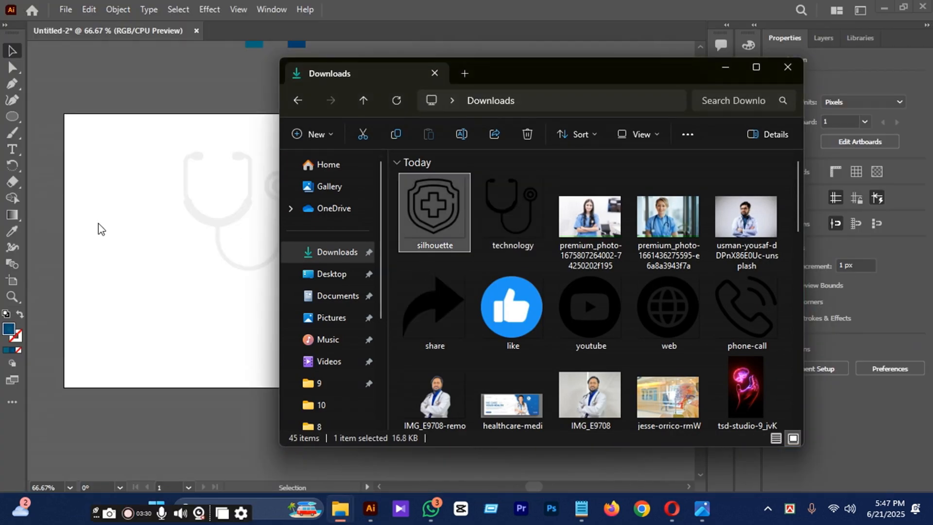
pyautogui.moveTo(98, 224); pyautogui.dragTo(160, 234)
pyautogui.click(727, 68)
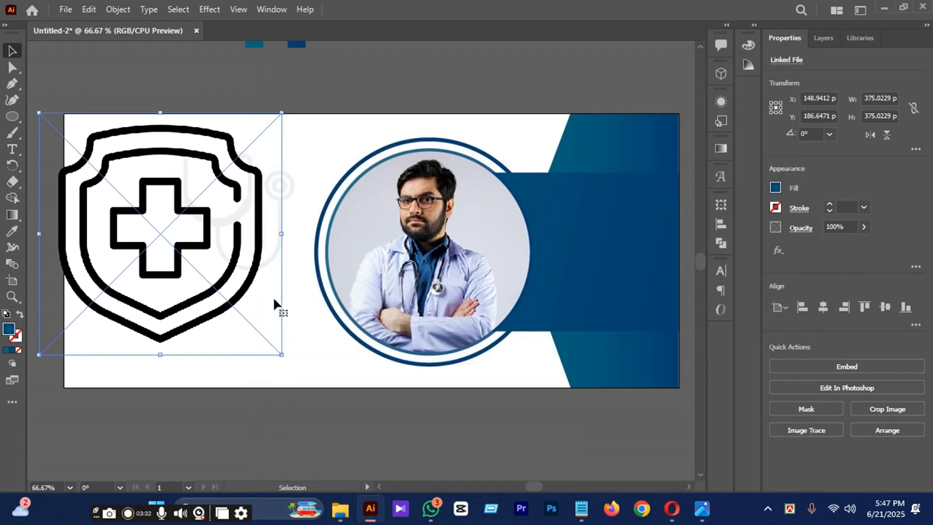
# Scale the shield icon down to about 69 px square and position it as a logo in the banner's upper-left corner.
pyautogui.moveTo(281, 353); pyautogui.dragTo(183, 271)
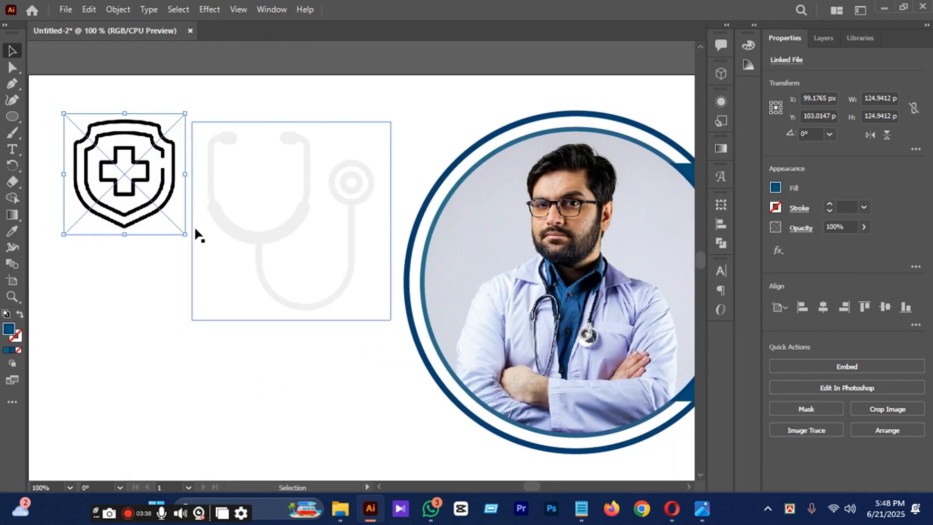
pyautogui.moveTo(198, 233); pyautogui.dragTo(150, 199)
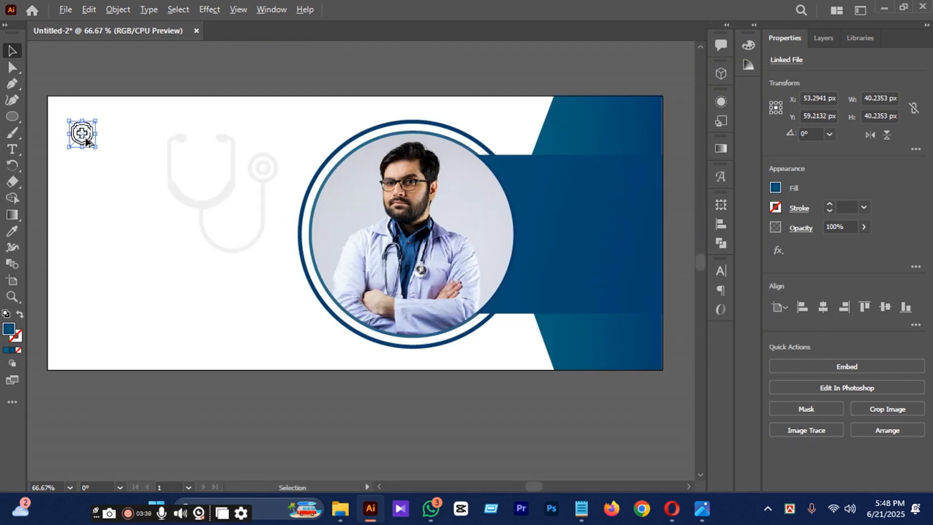
pyautogui.scroll(1, 85, 134)
pyautogui.moveTo(537, 487); pyautogui.dragTo(532, 487)
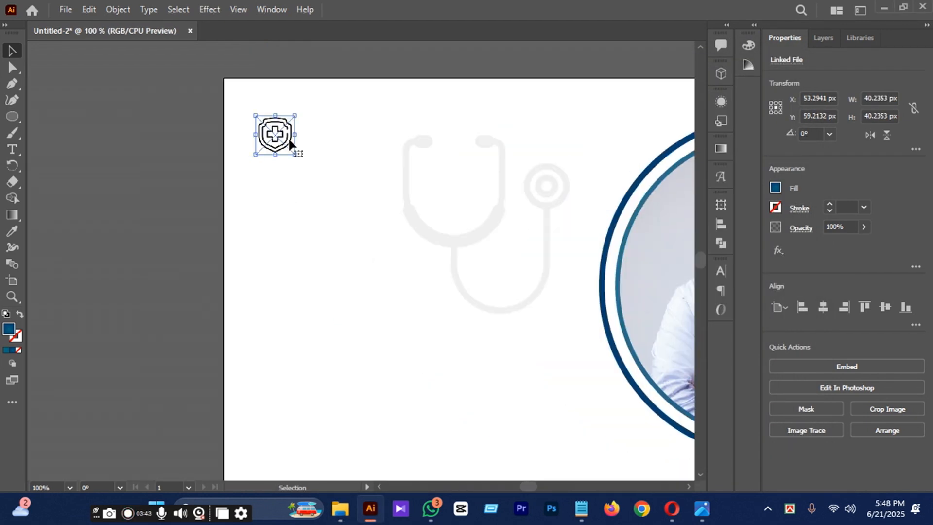
pyautogui.moveTo(295, 155); pyautogui.dragTo(310, 169)
pyautogui.moveTo(278, 138); pyautogui.dragTo(282, 143)
pyautogui.moveTo(531, 488); pyautogui.dragTo(533, 487)
pyautogui.moveTo(171, 133); pyautogui.dragTo(170, 138)
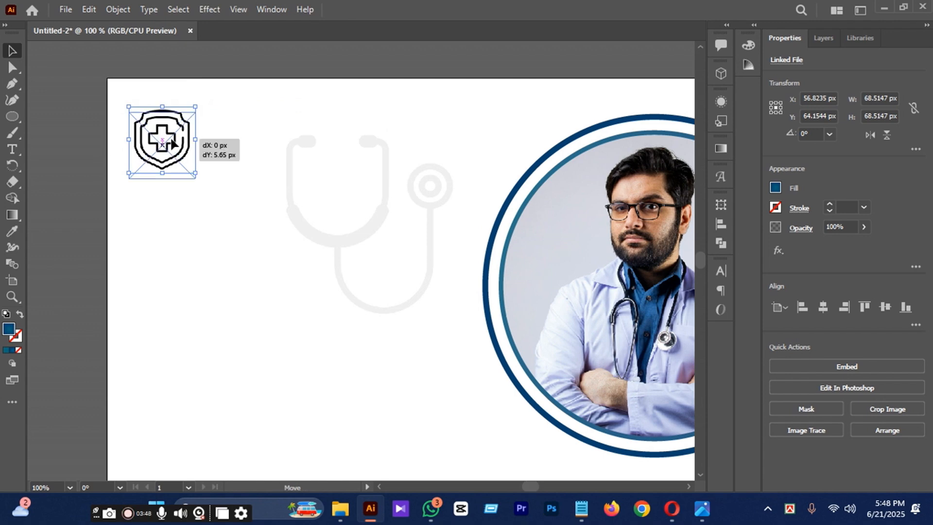
# Shrink the faded stethoscope icon to about 130 px square and position it near the banner's top edge, beside the photo ring.
pyautogui.moveTo(365, 233); pyautogui.dragTo(441, 300)
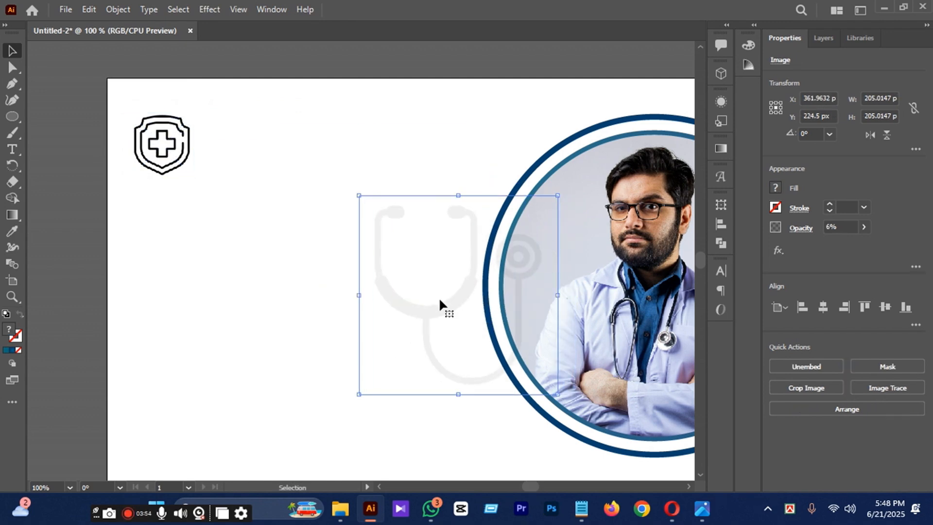
pyautogui.hotkey('ctrl', '-')
pyautogui.hotkey('ctrl', '-')
pyautogui.click(103, 208)
pyautogui.scroll(2, 355, 235)
pyautogui.moveTo(379, 263); pyautogui.dragTo(318, 183)
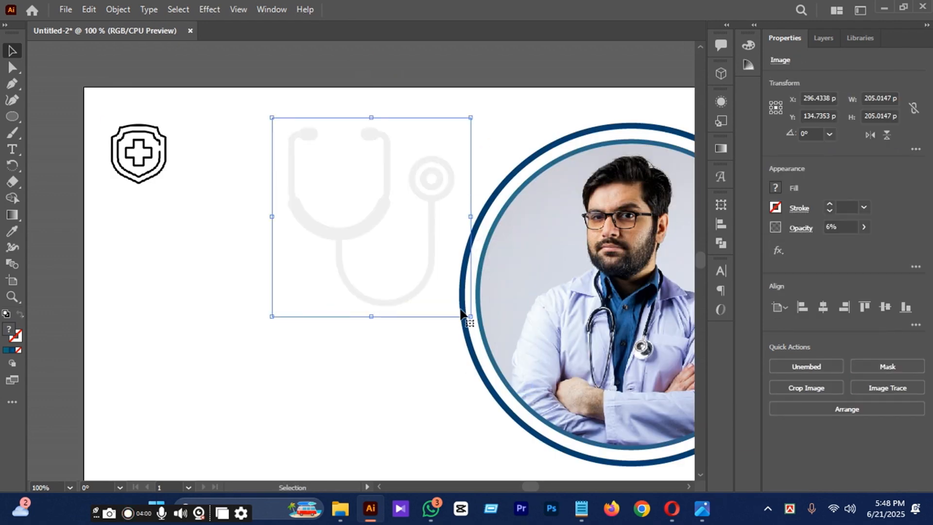
pyautogui.moveTo(471, 316); pyautogui.dragTo(434, 280)
pyautogui.moveTo(372, 217); pyautogui.dragTo(400, 187)
pyautogui.scroll(-2, 316, 141)
pyautogui.hotkey('ctrl', '-')
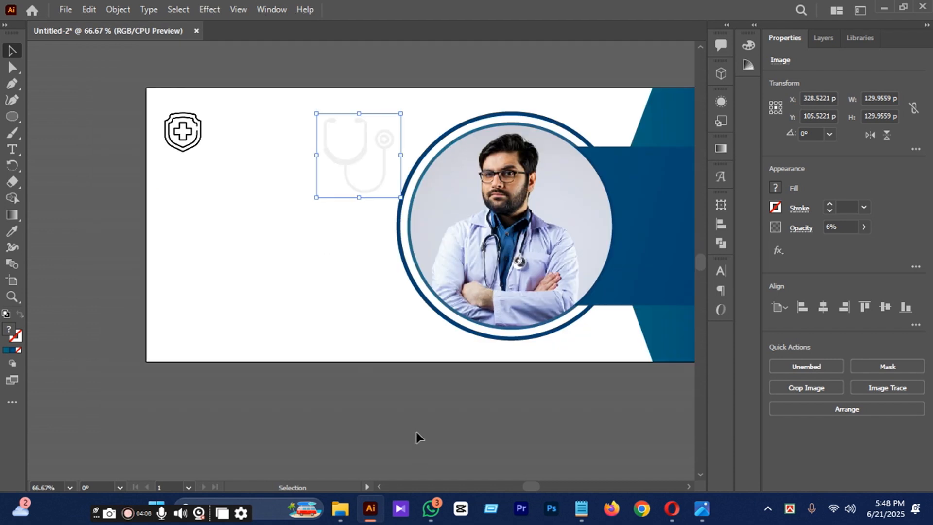
pyautogui.click(417, 433)
# Image-trace the shield logo with the 6 Colors preset and expand the tracing into editable paths.
pyautogui.click(196, 171)
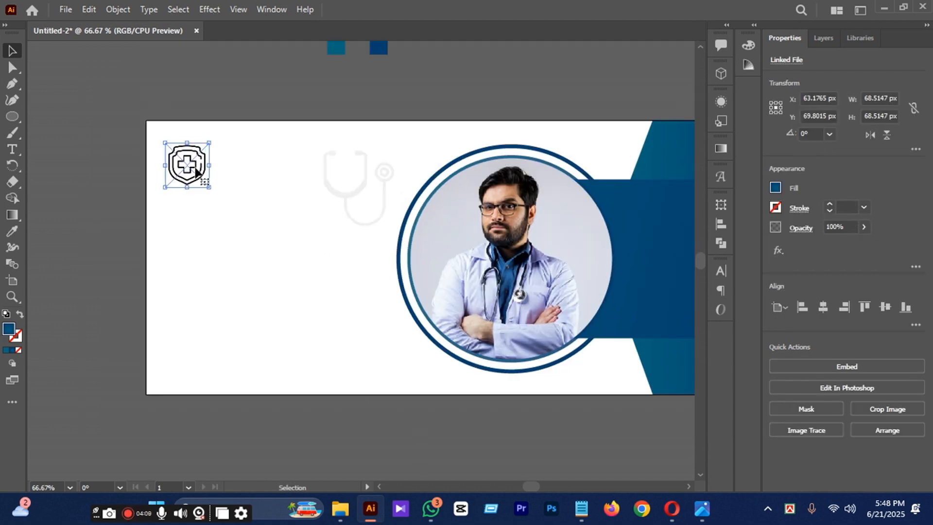
pyautogui.click(809, 430)
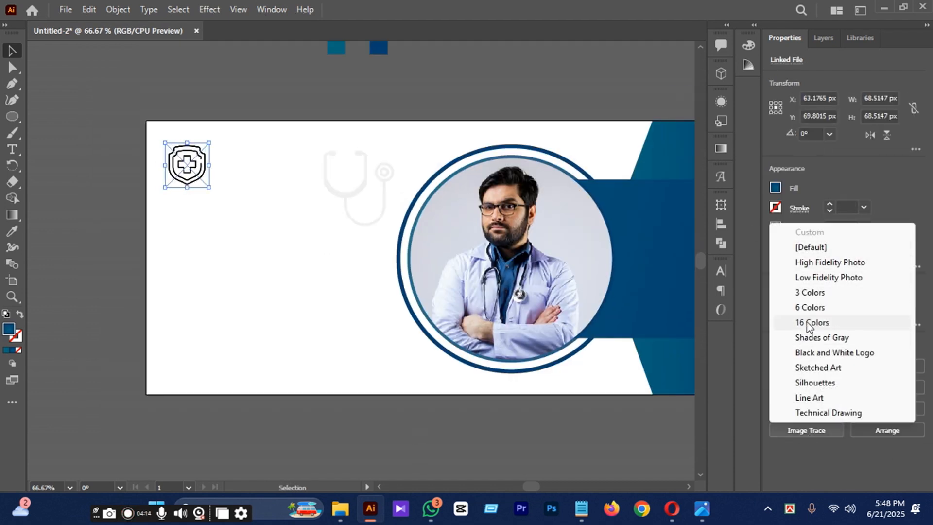
pyautogui.click(792, 308)
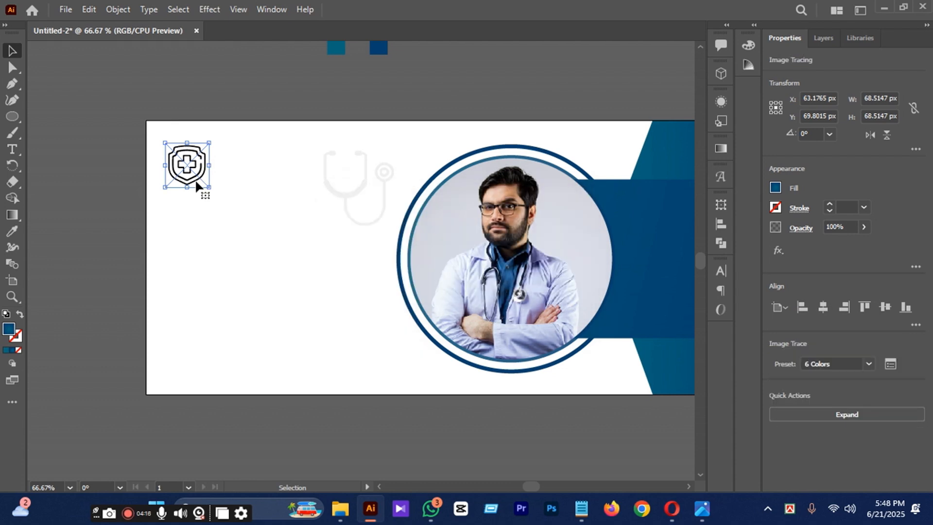
pyautogui.click(848, 414)
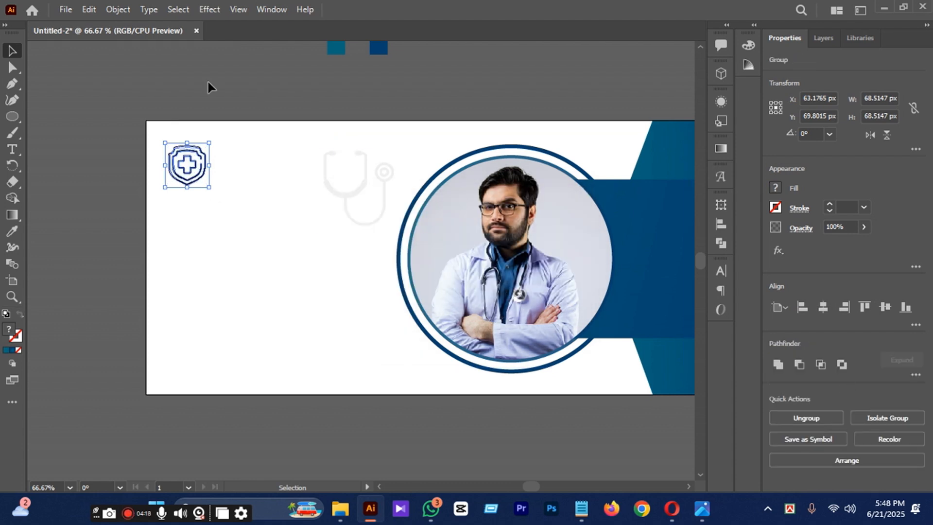
# Pick the white area inside the traced shield logo with the Direct Selection tool, then return to the Selection tool.
pyautogui.scroll(2, 202, 124)
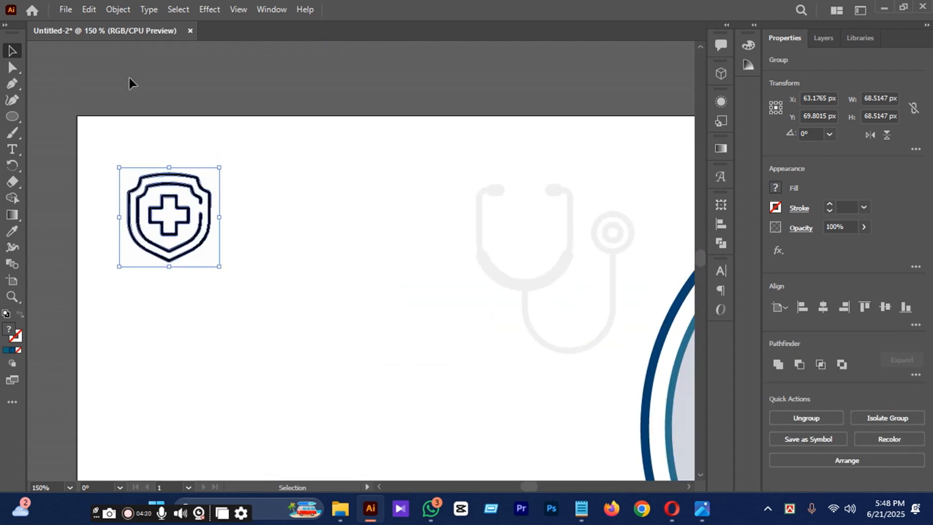
pyautogui.click(129, 79)
pyautogui.rightClick(10, 70)
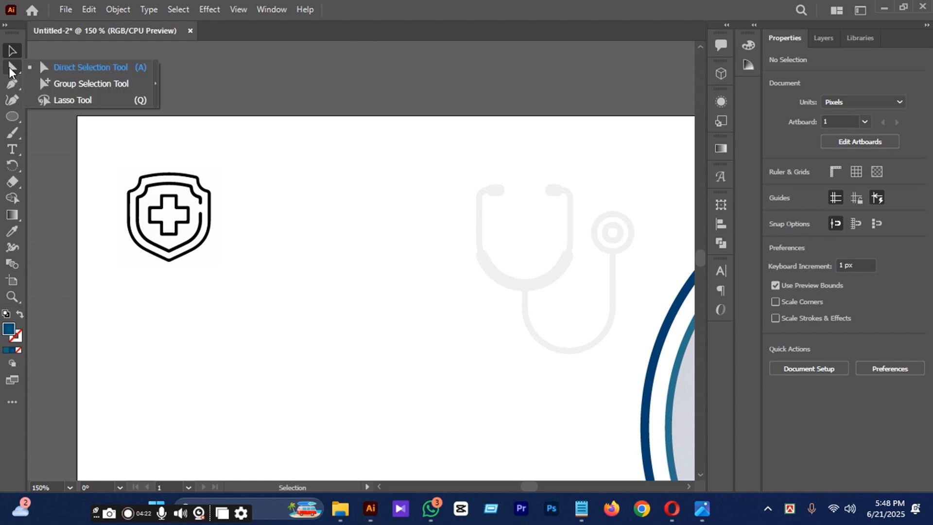
pyautogui.click(73, 67)
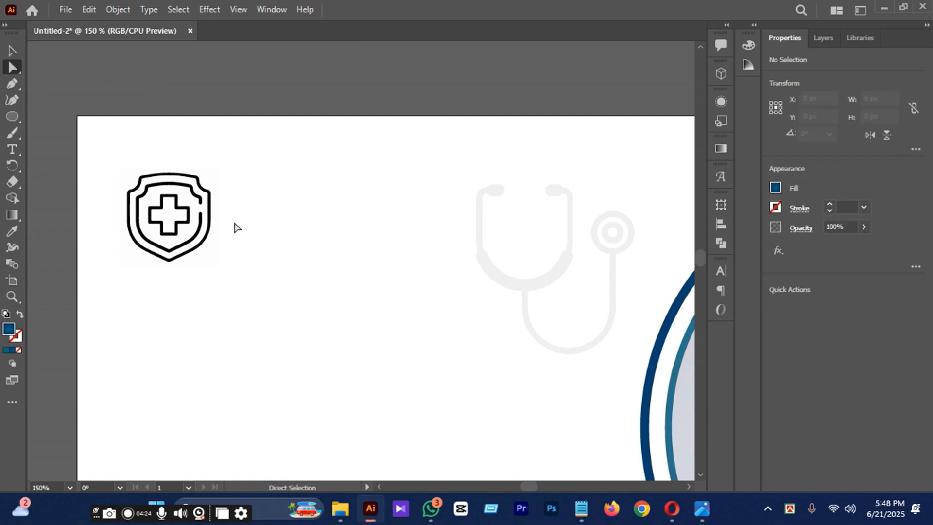
pyautogui.click(194, 206)
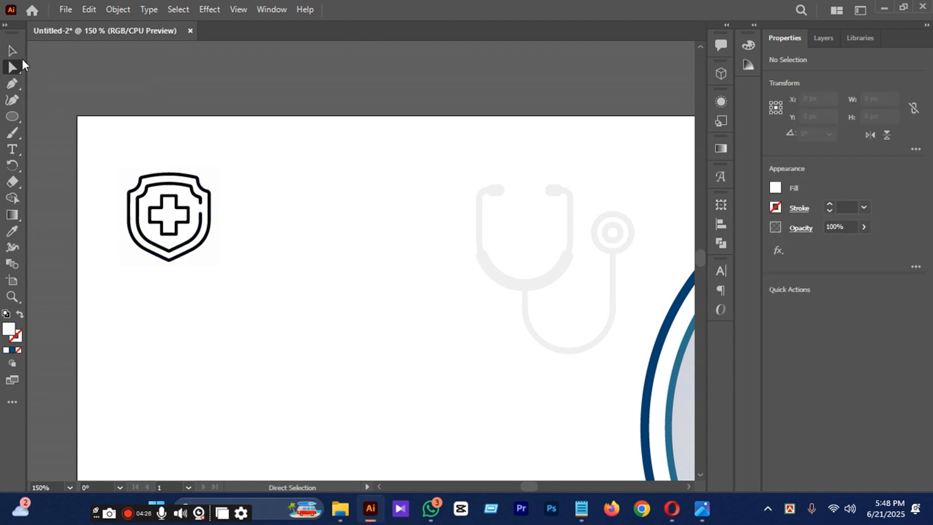
pyautogui.click(13, 50)
pyautogui.scroll(-2, 168, 184)
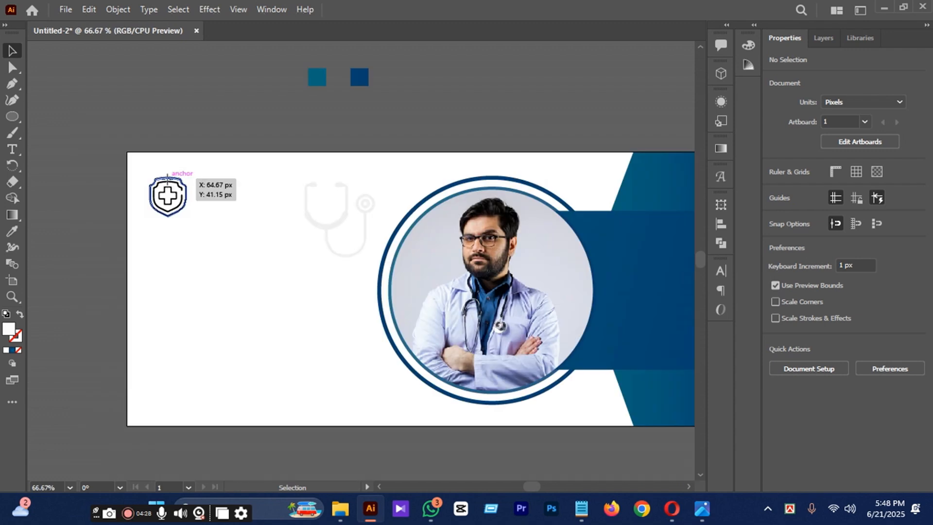
# Recolor the traced shield logo with the blue gradient sampled from the large shape beside the photo using the Eyedropper.
pyautogui.click(177, 188)
pyautogui.click(18, 231)
pyautogui.click(673, 258)
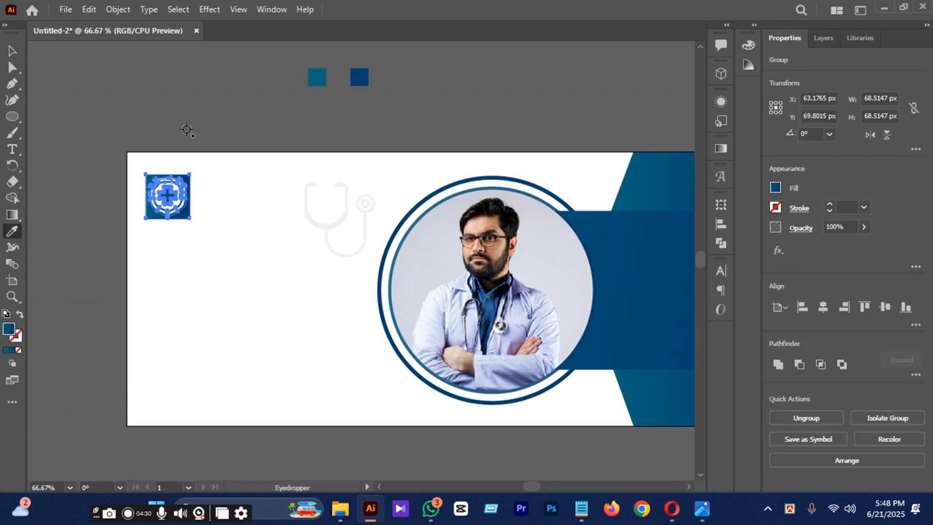
pyautogui.click(13, 51)
pyautogui.click(249, 153)
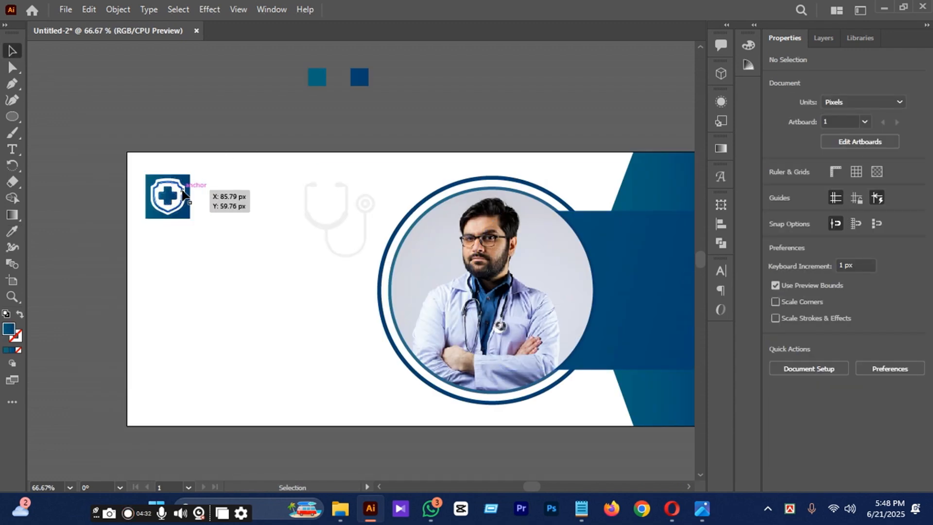
# Delete the gradient background square and the solid fill inside the cross of the shield logo, leaving only its outlines.
pyautogui.scroll(1, 183, 194)
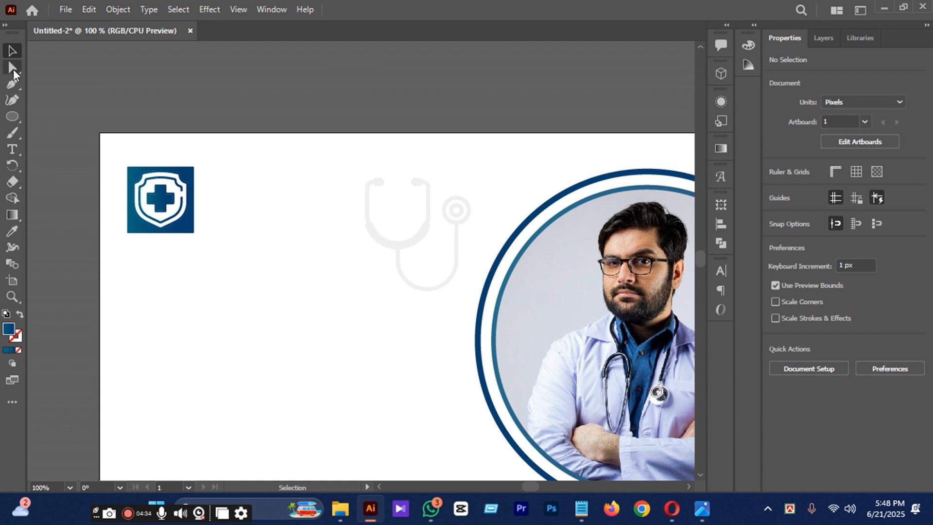
pyautogui.click(13, 68)
pyautogui.click(192, 178)
pyautogui.press('Delete')
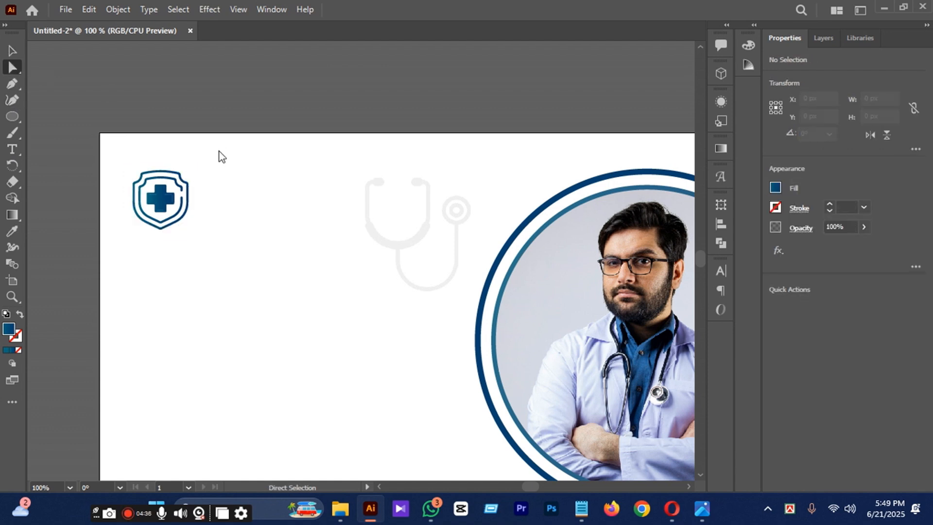
pyautogui.scroll(1, 223, 101)
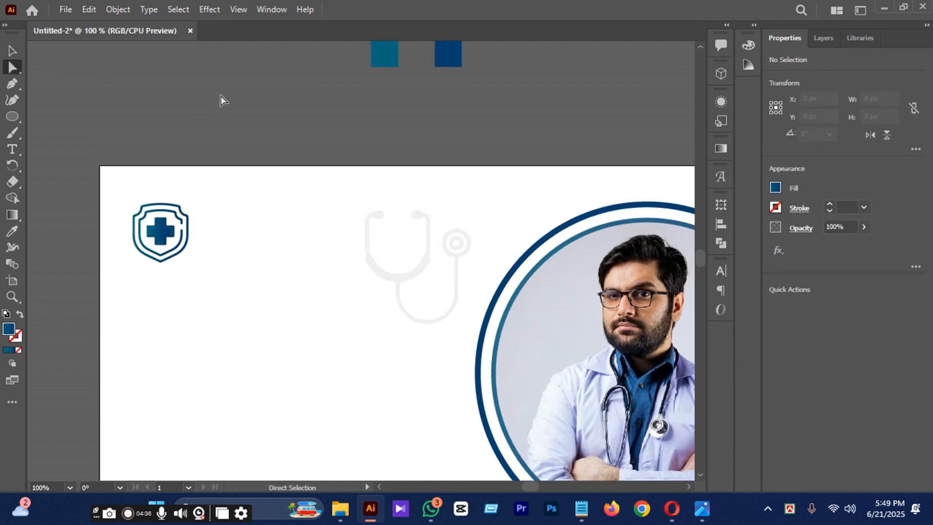
pyautogui.click(165, 232)
pyautogui.press('Delete')
pyautogui.click(13, 50)
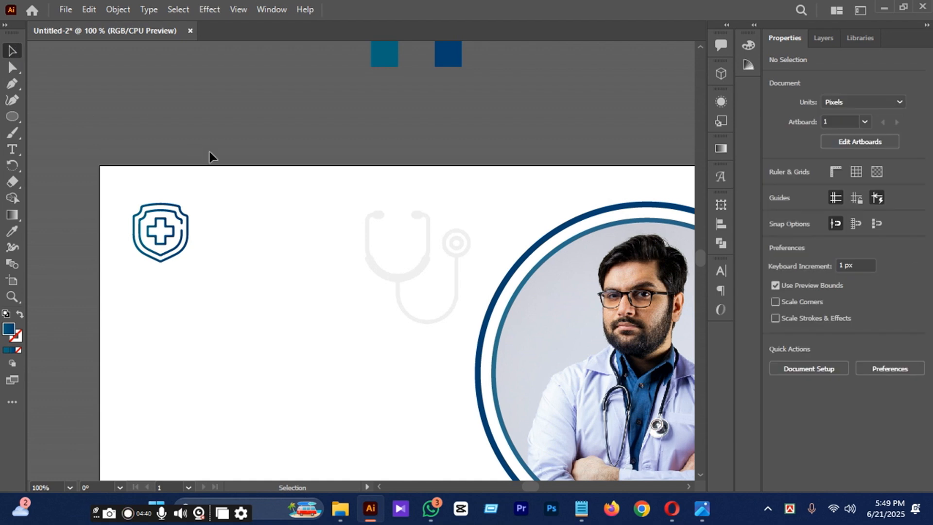
# Show the rulers and place a vertical guide along the shield logo's left edge.
pyautogui.scroll(-1, 209, 151)
pyautogui.click(185, 197)
pyautogui.scroll(-1, 184, 225)
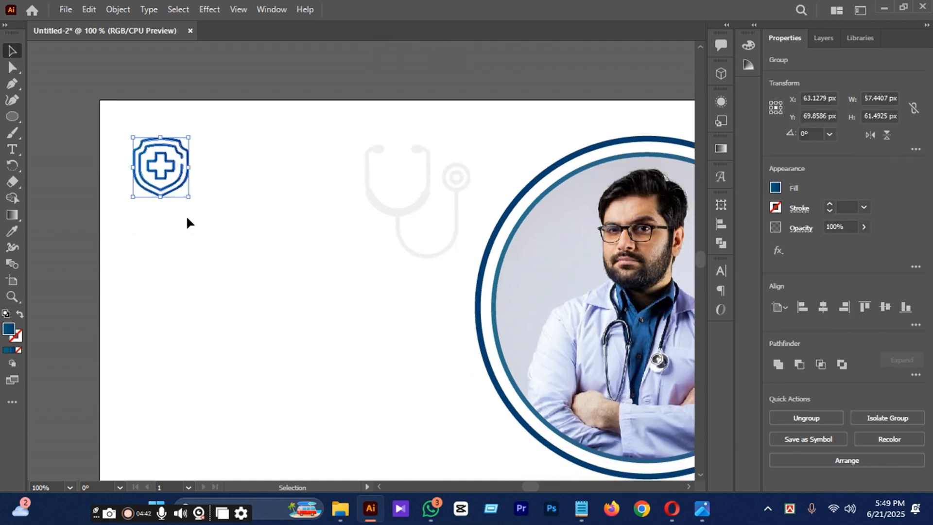
pyautogui.hotkey('ctrl', 'r')
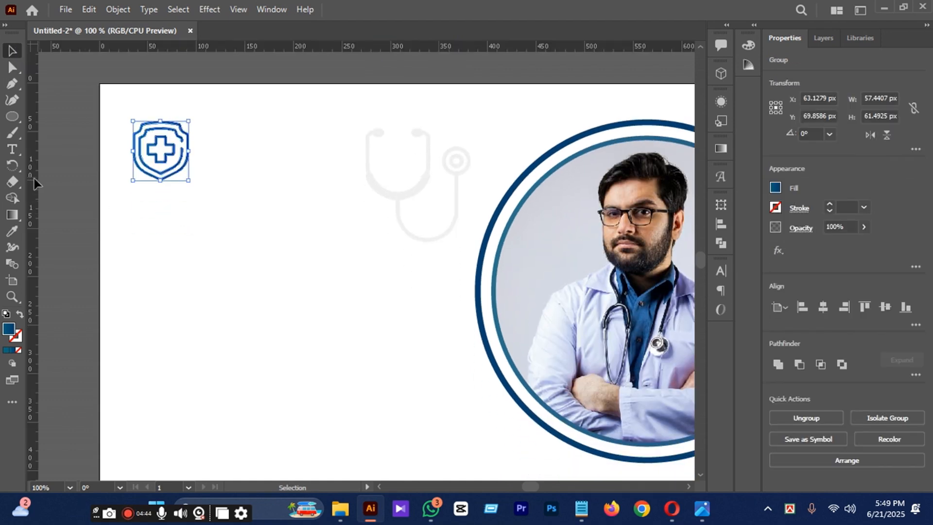
pyautogui.moveTo(39, 180); pyautogui.dragTo(132, 213)
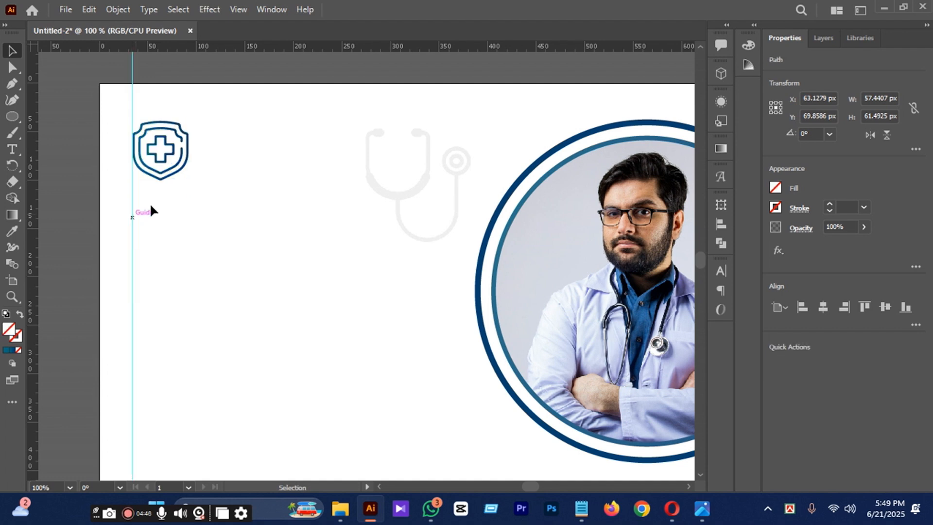
# Nudge the shield logo slightly lower along the vertical guide.
pyautogui.scroll(-1, 152, 208)
pyautogui.click(182, 119)
pyautogui.hotkey('shift', 'Down')
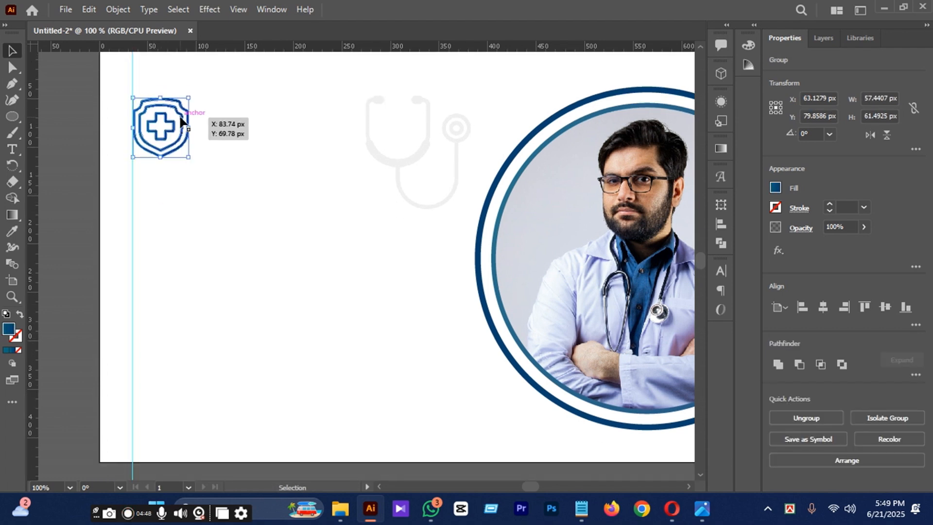
pyautogui.press('Up')
pyautogui.press('Up')
pyautogui.press('Up')
pyautogui.press('Up')
pyautogui.press('Up')
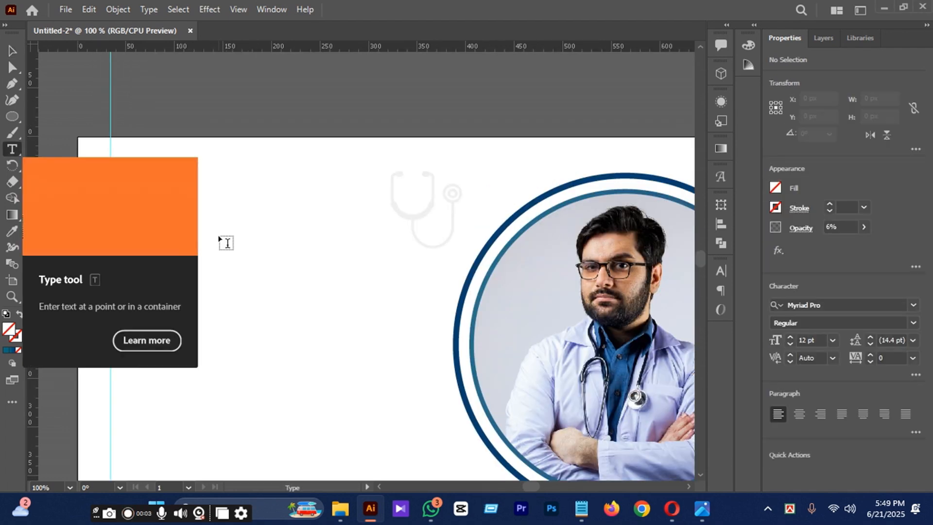
# Add the two-line text "LOGO HERE" near the shield logo with the Type tool.
pyautogui.click(218, 235)
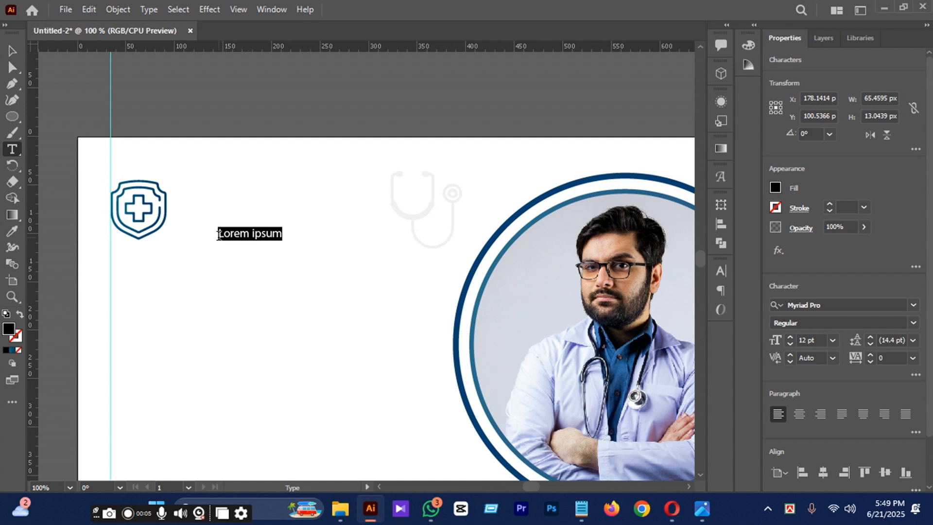
pyautogui.write('LOGO')
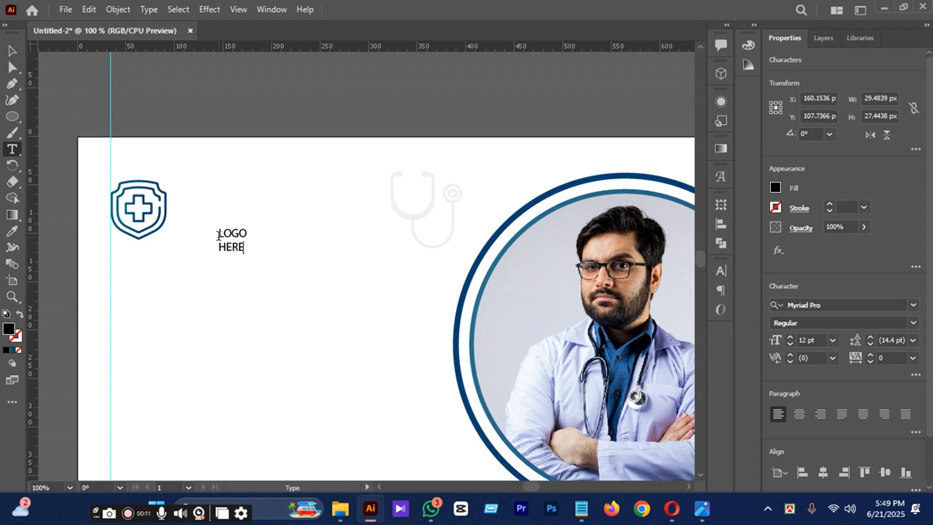
pyautogui.click(12, 50)
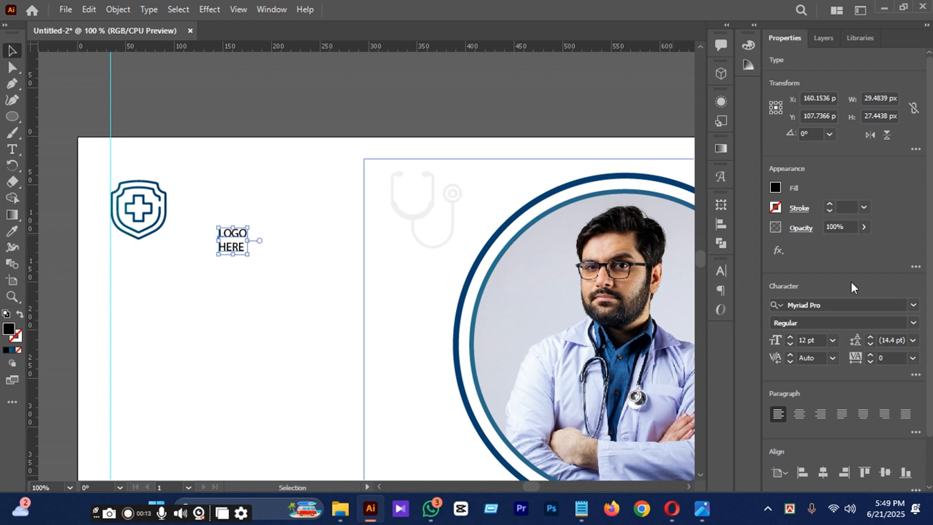
# Set the "LOGO HERE" text to 24 pt and place it directly to the right of the shield.
pyautogui.click(832, 340)
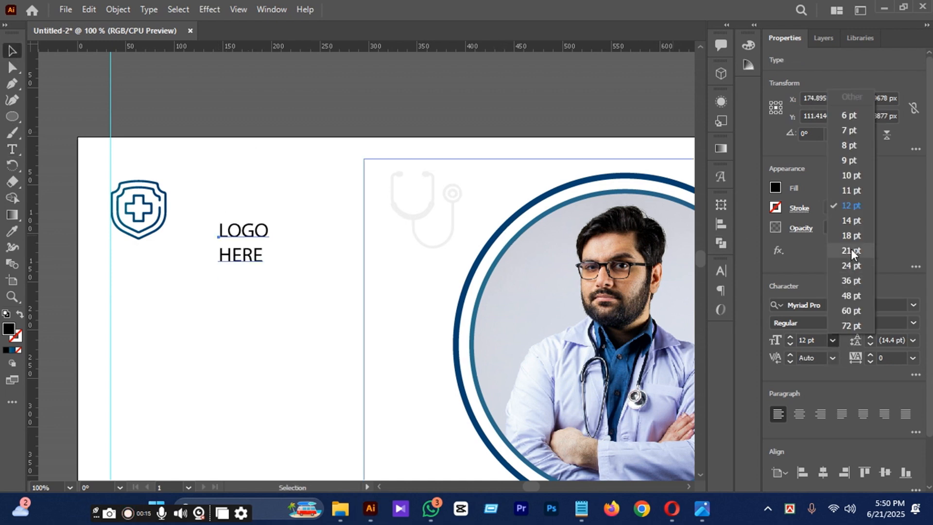
pyautogui.click(851, 266)
pyautogui.moveTo(255, 235); pyautogui.dragTo(212, 200)
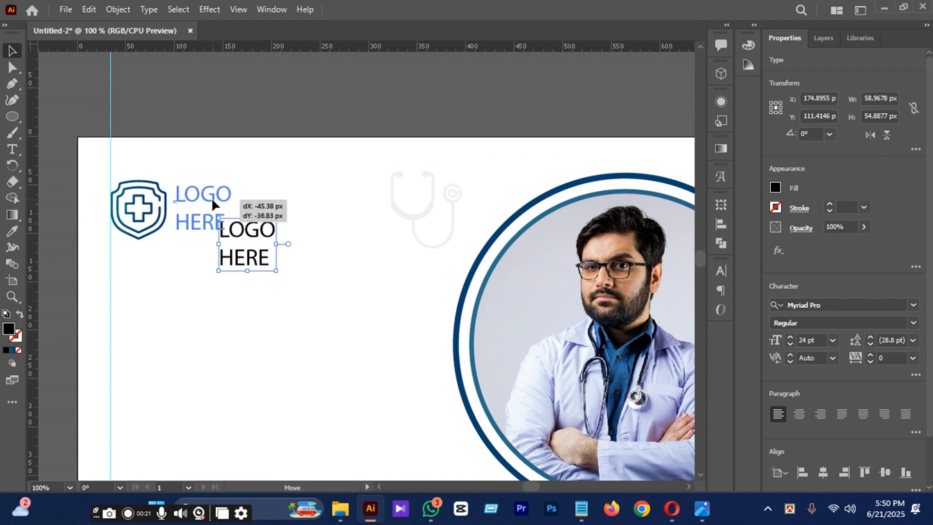
pyautogui.moveTo(212, 200); pyautogui.dragTo(212, 200)
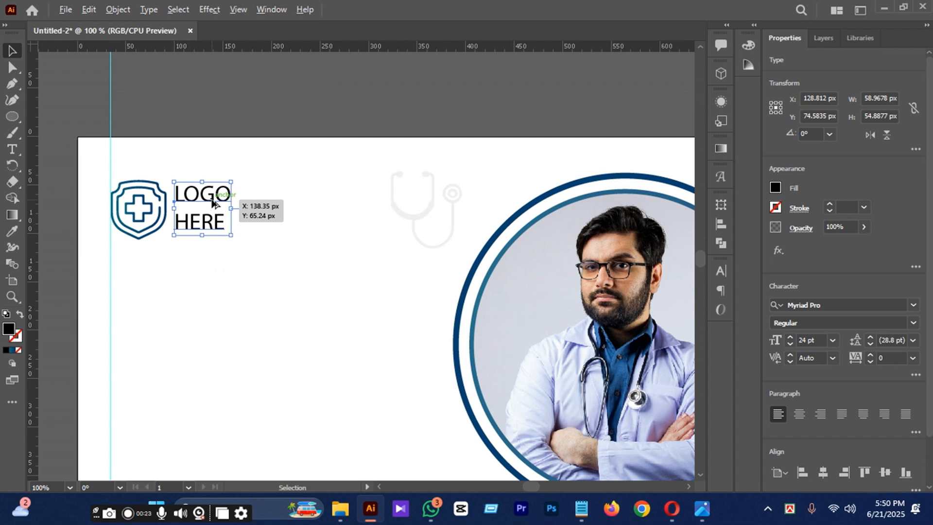
# Tighten the leading of the "LOGO HERE" text to 22.8 pt.
pyautogui.hotkey('alt', 'Up')
pyautogui.hotkey('alt', 'Up')
pyautogui.hotkey('alt', 'Up')
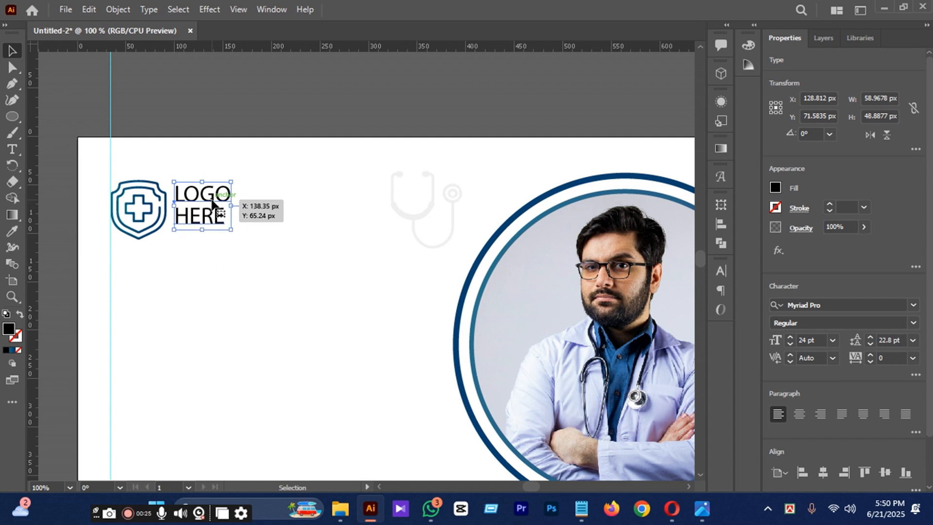
# Nudge the "LOGO HERE" text about 5 px down and 1 px left to center it vertically beside the shield.
pyautogui.press('Down')
pyautogui.press('Down')
pyautogui.press('Down')
pyautogui.press('Left')
pyautogui.press('Down')
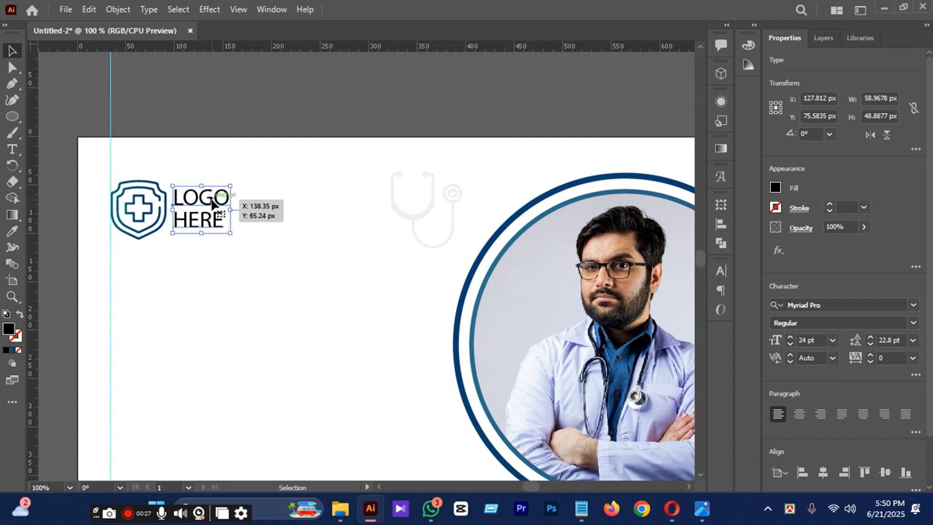
pyautogui.press('Left')
pyautogui.press('Down')
pyautogui.press('Down')
pyautogui.press('Right')
pyautogui.press('Up')
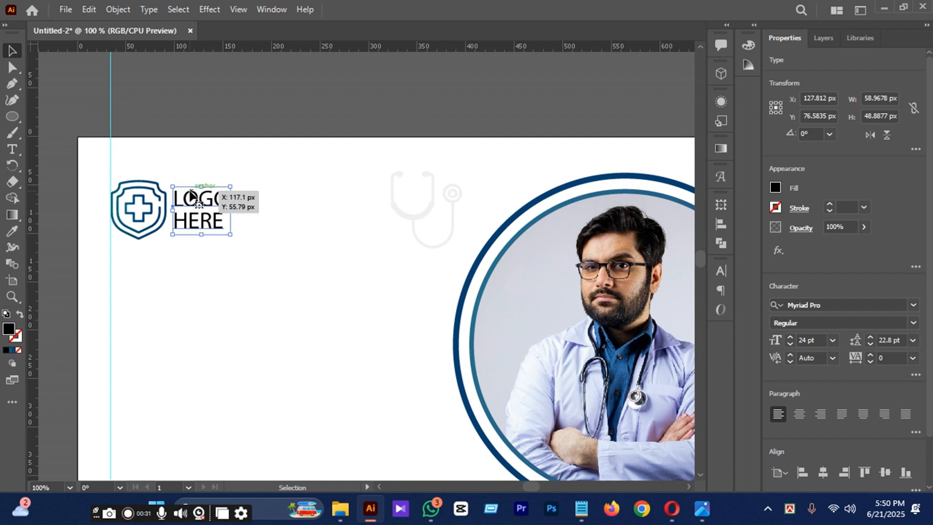
# Change the font of the word "LOGO" to 微软雅黑 Regular.
pyautogui.doubleClick(189, 193)
pyautogui.click(184, 198)
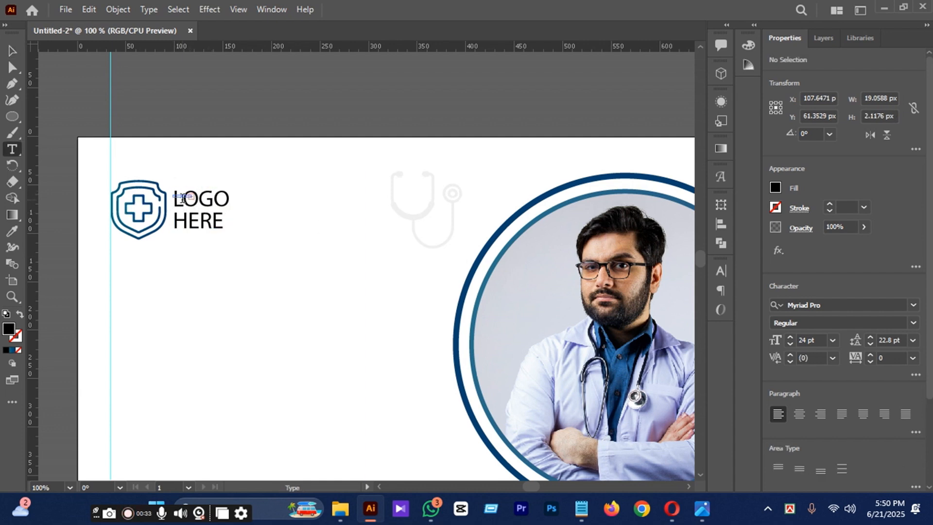
pyautogui.press('Escape')
pyautogui.moveTo(193, 197); pyautogui.dragTo(260, 197)
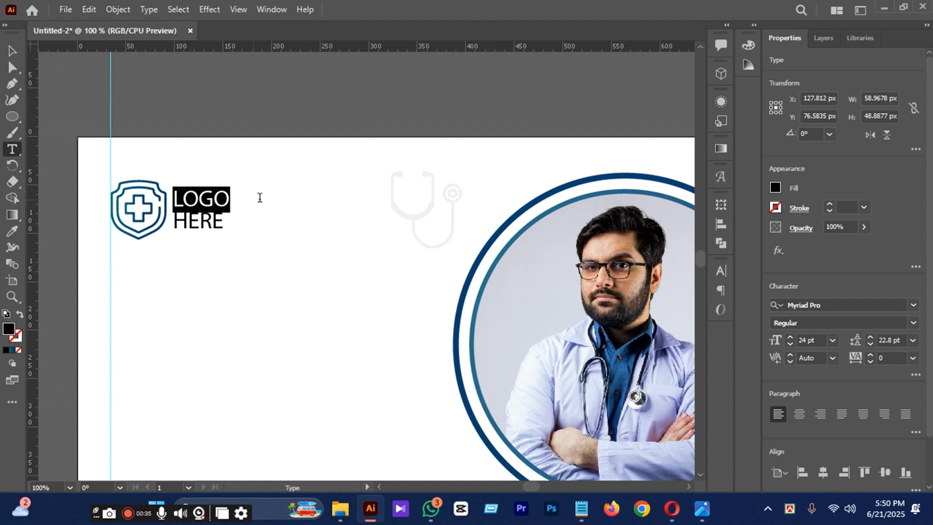
pyautogui.click(913, 305)
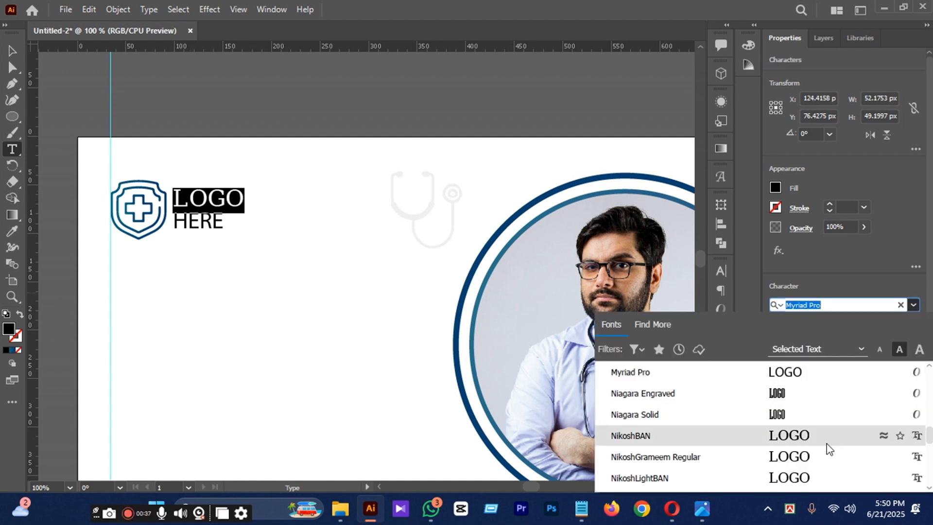
pyautogui.scroll(-10, 821, 428)
pyautogui.scroll(-8, 816, 417)
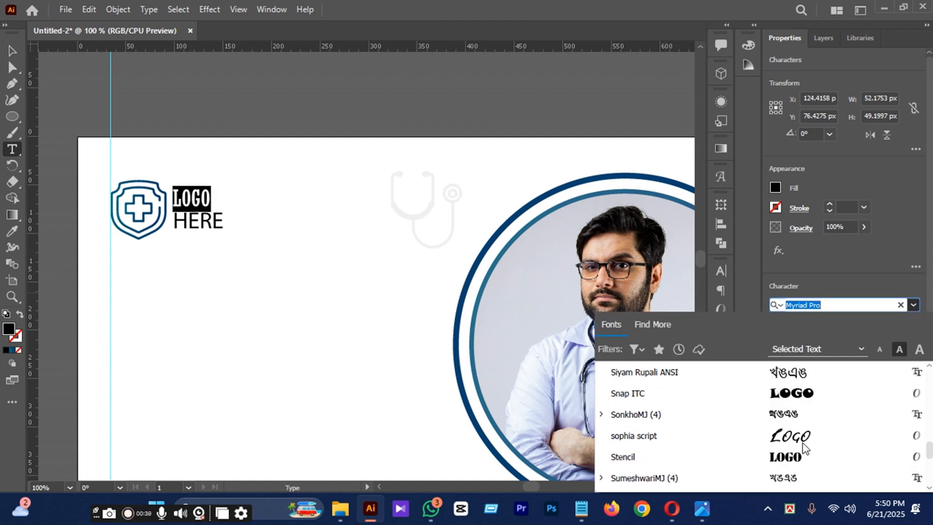
pyautogui.scroll(-10, 801, 430)
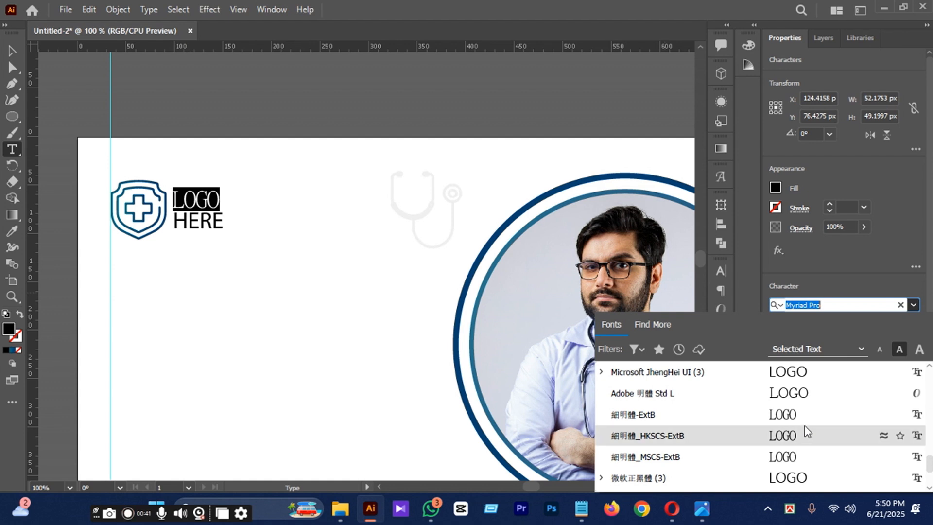
pyautogui.scroll(-1, 801, 431)
pyautogui.scroll(-10, 802, 423)
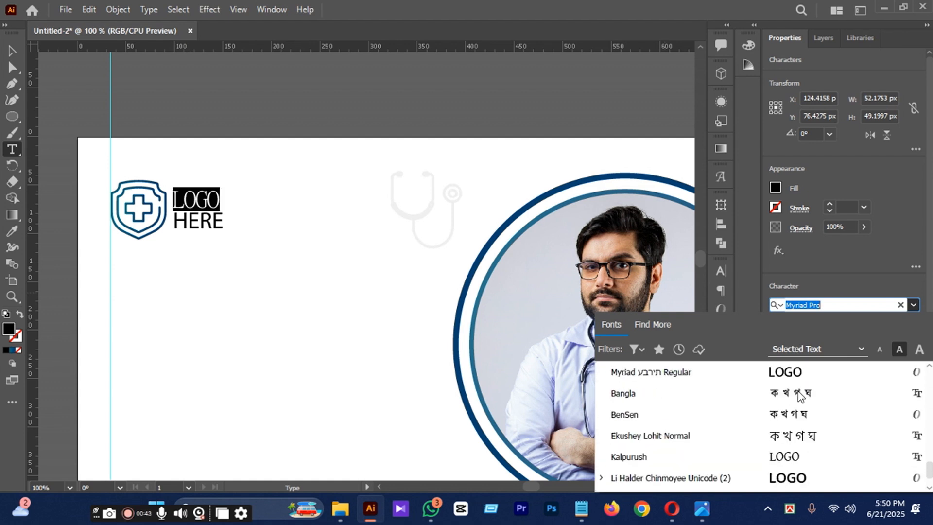
pyautogui.click(797, 374)
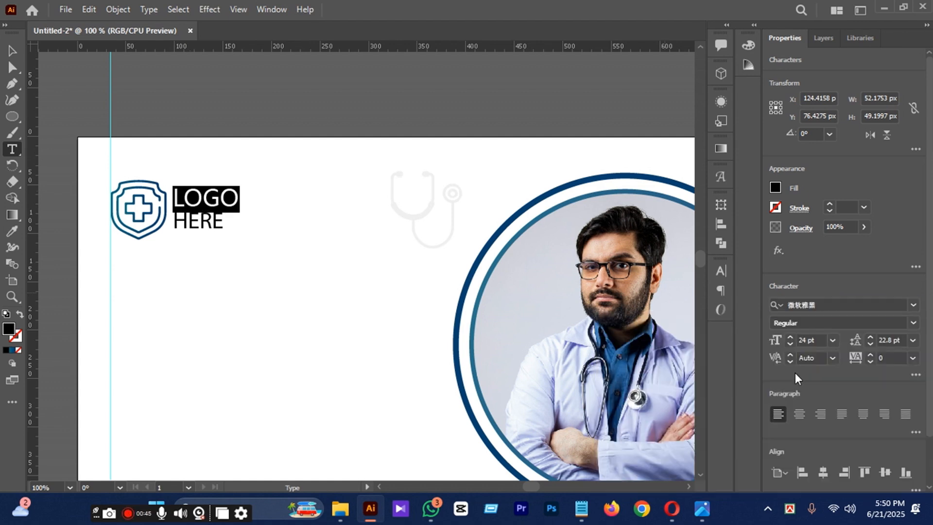
# Change the font of the word "HERE" to Segoe UI Historic.
pyautogui.moveTo(178, 227); pyautogui.dragTo(189, 224)
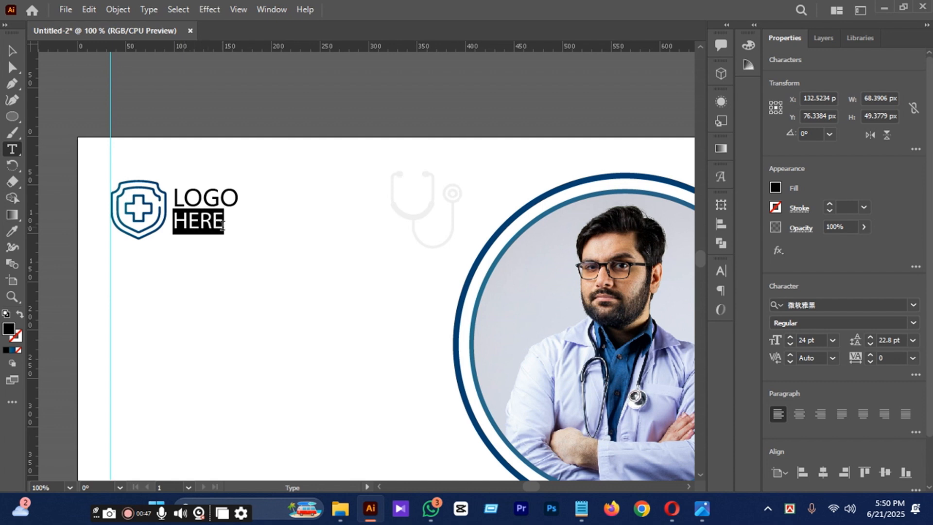
pyautogui.click(914, 304)
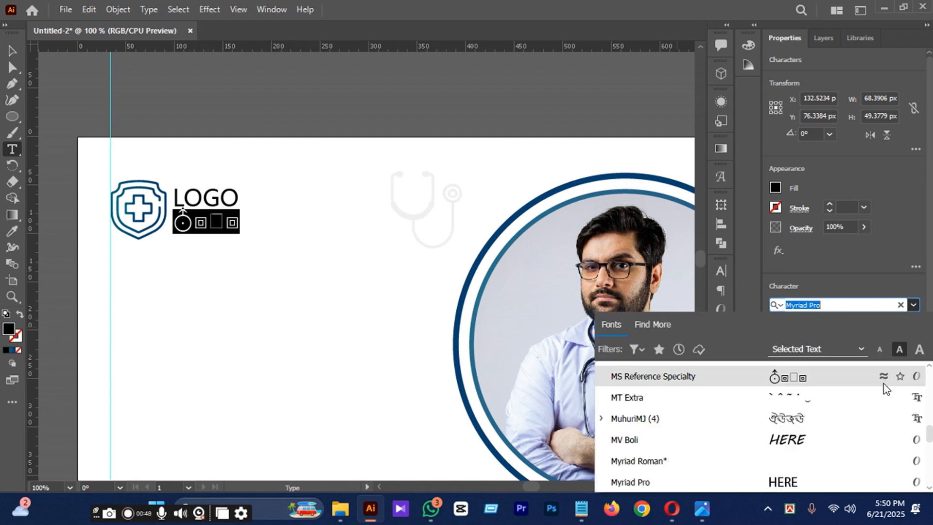
pyautogui.scroll(-6, 826, 413)
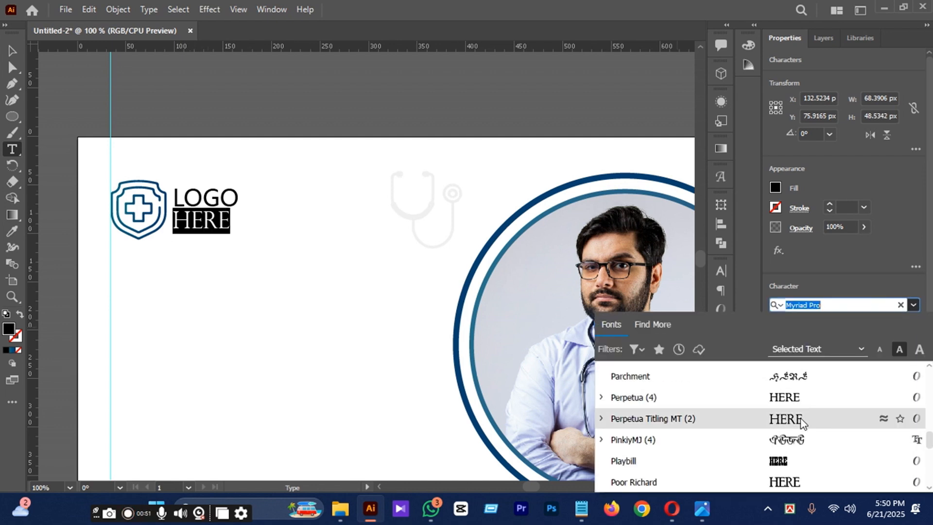
pyautogui.scroll(-8, 797, 418)
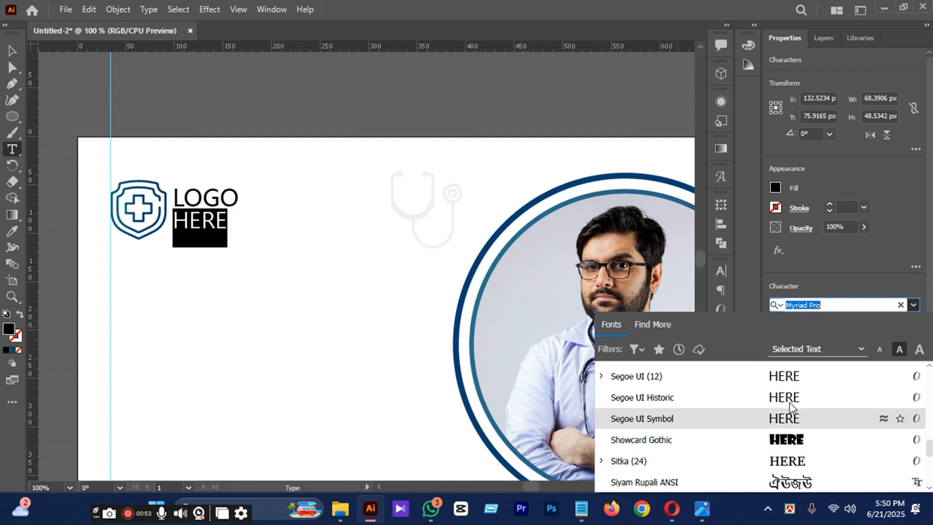
pyautogui.click(789, 400)
# Scale the "LOGO HERE" text up to about 27.58 pt and nudge it slightly right and down beside the shield.
pyautogui.click(12, 50)
pyautogui.click(142, 110)
pyautogui.click(221, 206)
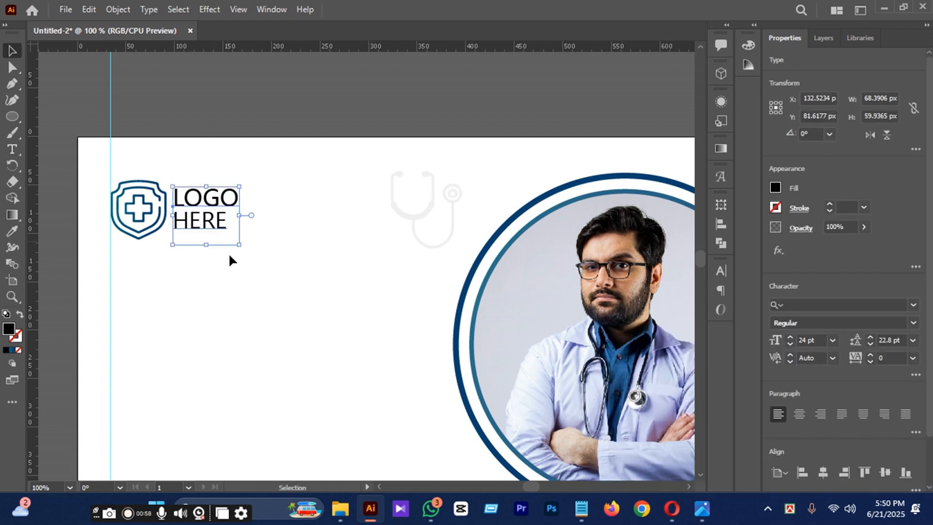
pyautogui.moveTo(242, 247); pyautogui.dragTo(246, 251)
pyautogui.press('Right')
pyautogui.press('Right')
pyautogui.press('Right')
pyautogui.press('Right')
pyautogui.press('Down')
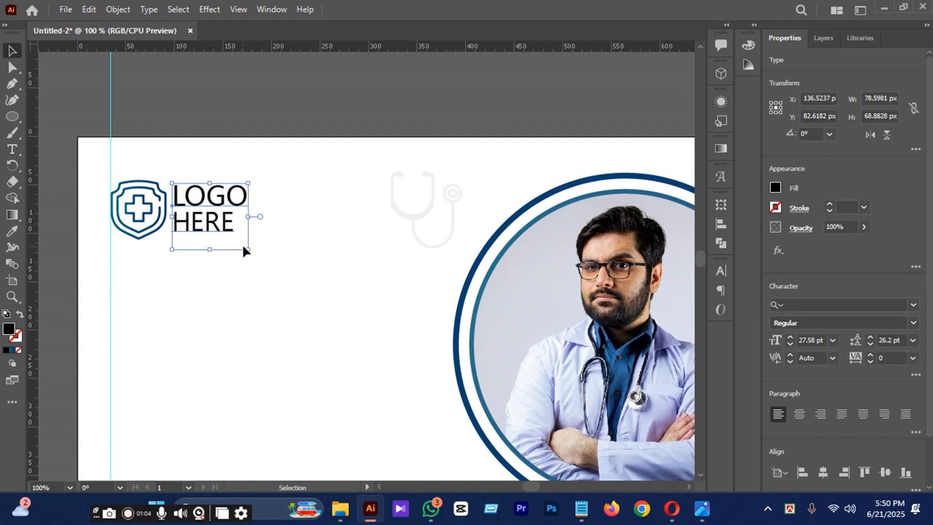
pyautogui.click(255, 251)
# Color the word "LOGO" dark blue by sampling the dark blue swatch square above the artboard.
pyautogui.click(199, 199)
pyautogui.scroll(3, 199, 198)
pyautogui.doubleClick(244, 260)
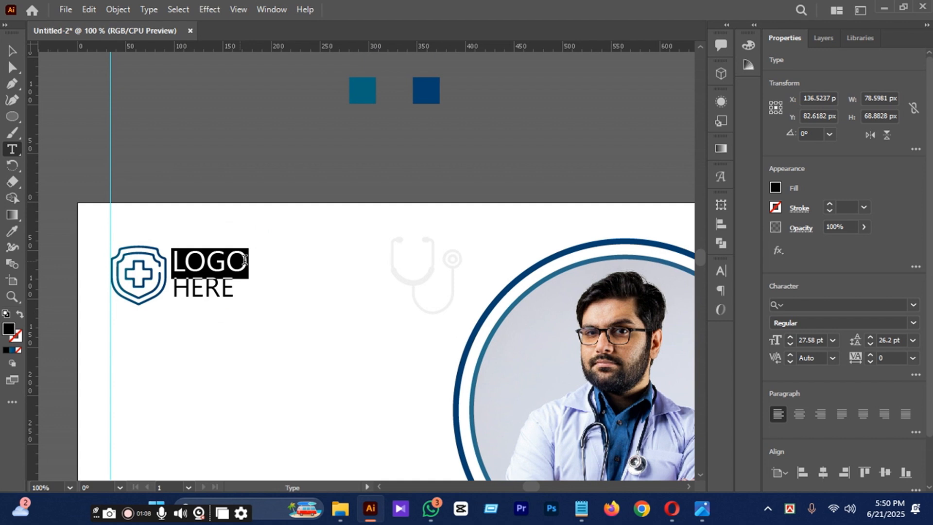
pyautogui.click(13, 234)
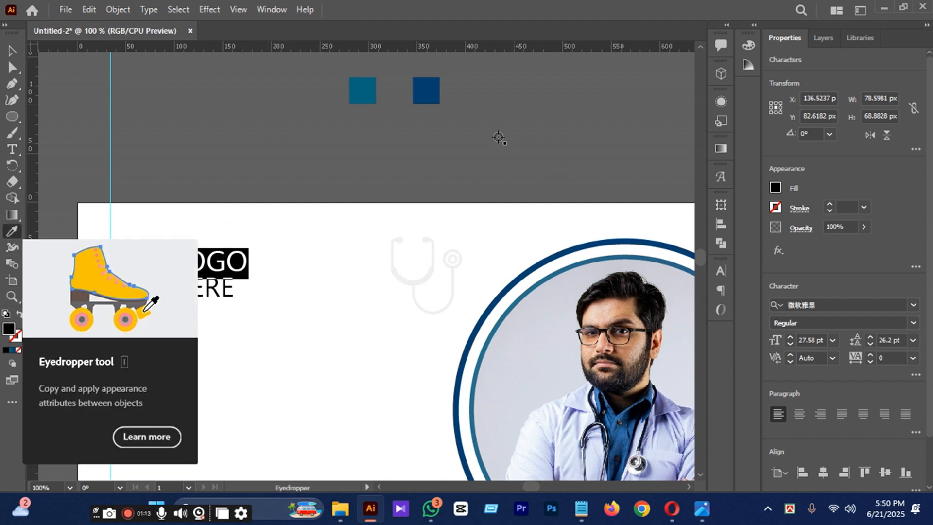
pyautogui.click(426, 92)
pyautogui.click(8, 52)
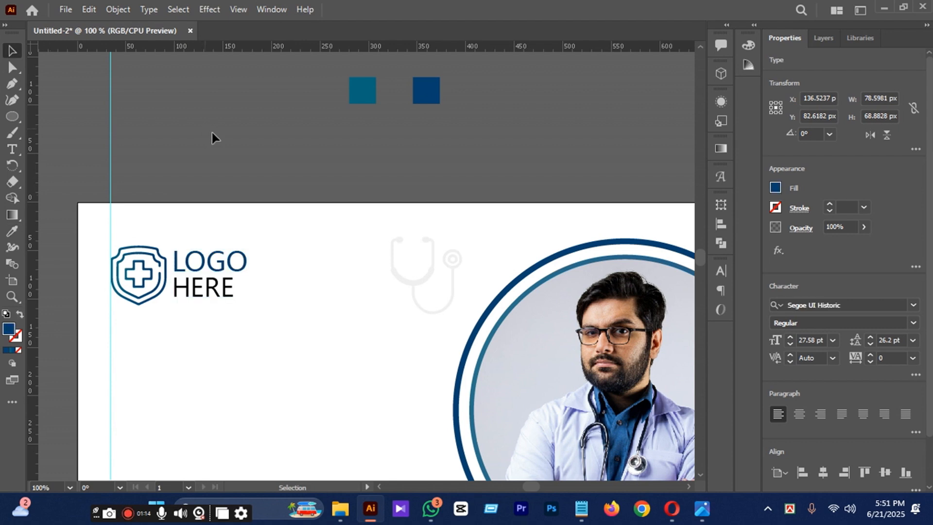
pyautogui.click(212, 137)
# Color the word "HERE" teal by sampling the teal swatch square above the artboard.
pyautogui.press('t')
pyautogui.click(204, 291)
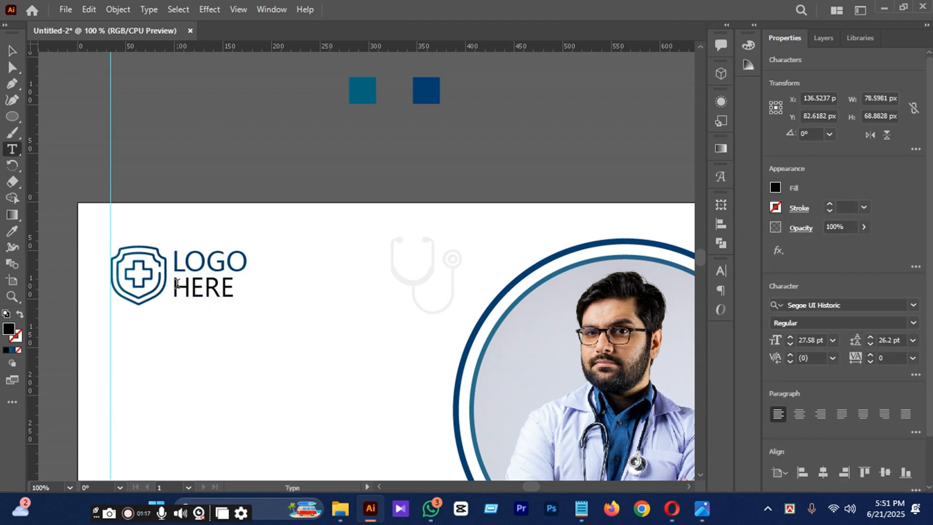
pyautogui.moveTo(176, 285); pyautogui.dragTo(249, 291)
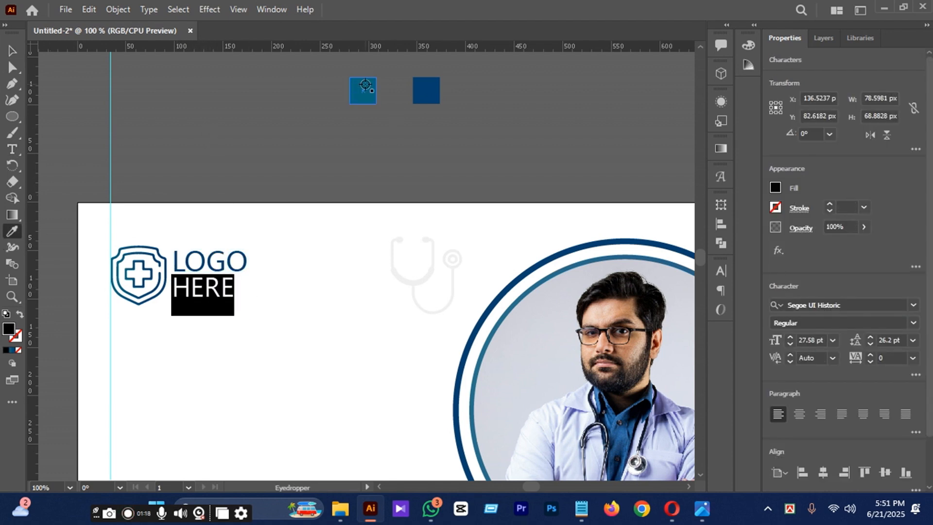
pyautogui.click(366, 86)
pyautogui.click(12, 51)
pyautogui.click(287, 161)
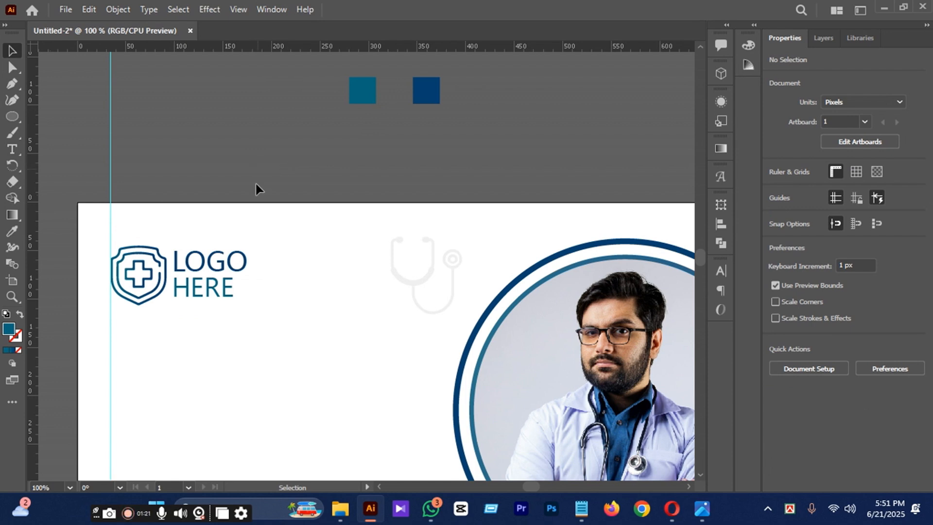
# Group the shield icon and the "LOGO HERE" text into one logo object.
pyautogui.scroll(-2, 218, 271)
pyautogui.scroll(-1, 217, 270)
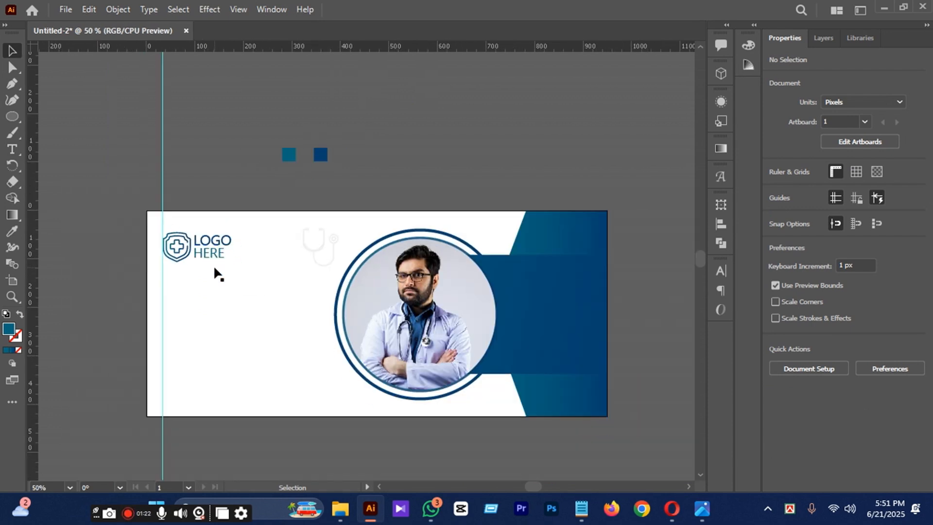
pyautogui.scroll(-1, 214, 268)
pyautogui.click(209, 226)
pyautogui.keyDown('shift'); pyautogui.click(176, 232); pyautogui.keyUp('shift')
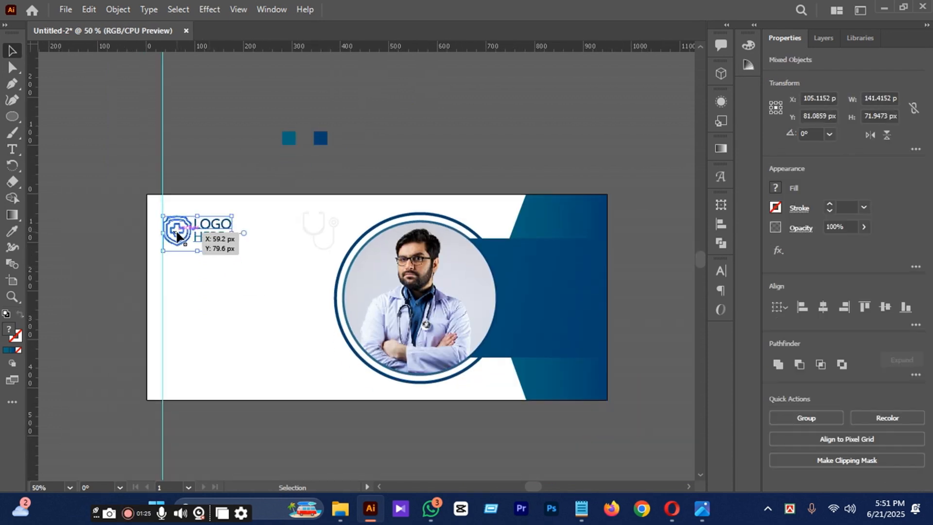
pyautogui.hotkey('ctrl', 'g')
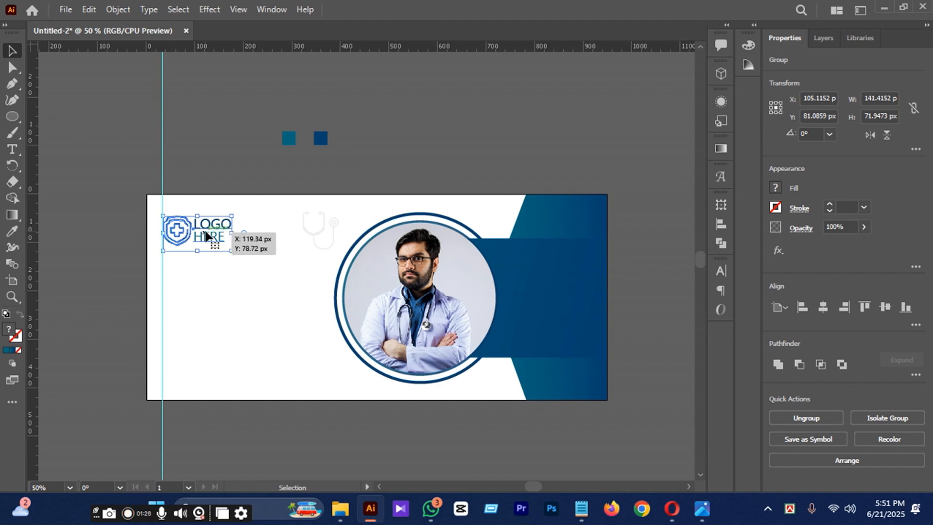
pyautogui.click(221, 125)
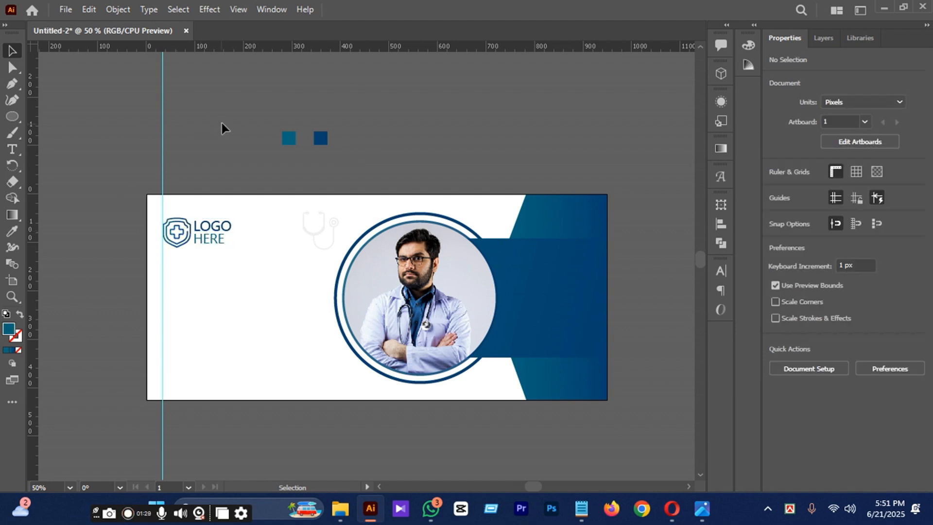
# Place a smaller copy of the faded stethoscope below the doctor photo, beside the lower edge of the gradient shape.
pyautogui.scroll(-1, 246, 263)
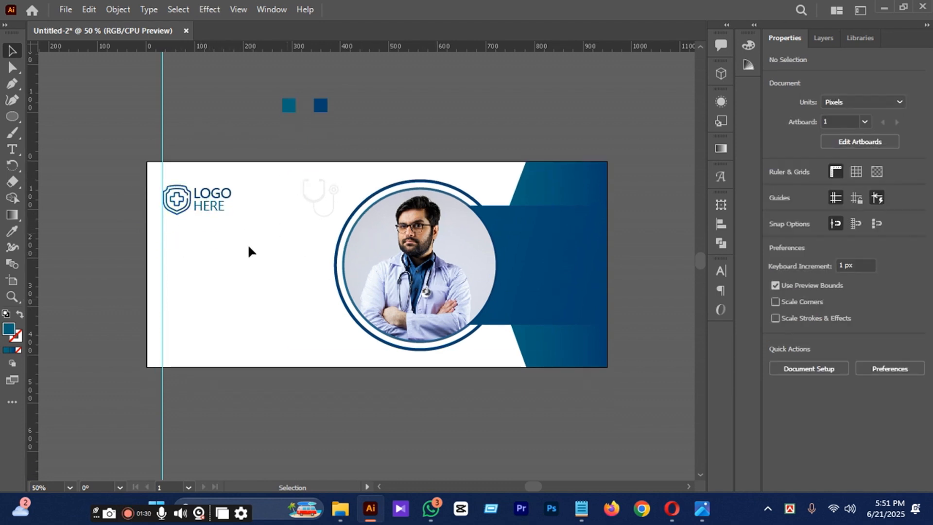
pyautogui.moveTo(319, 188); pyautogui.dragTo(493, 343)
pyautogui.click(354, 396)
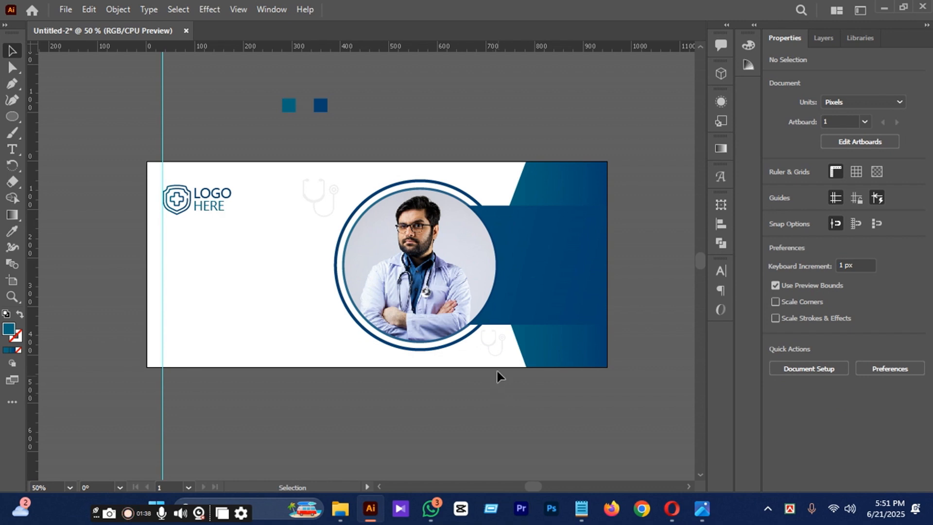
pyautogui.click(517, 406)
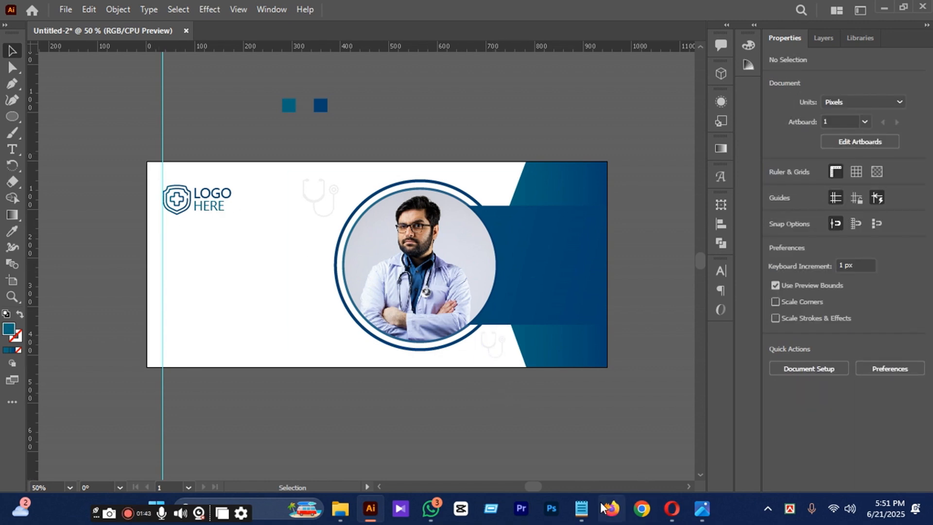
# Switch to Notepad, copy the words "Luxurious Tips" from the banner notes and return to Illustrator.
pyautogui.click(582, 508)
pyautogui.click(335, 412)
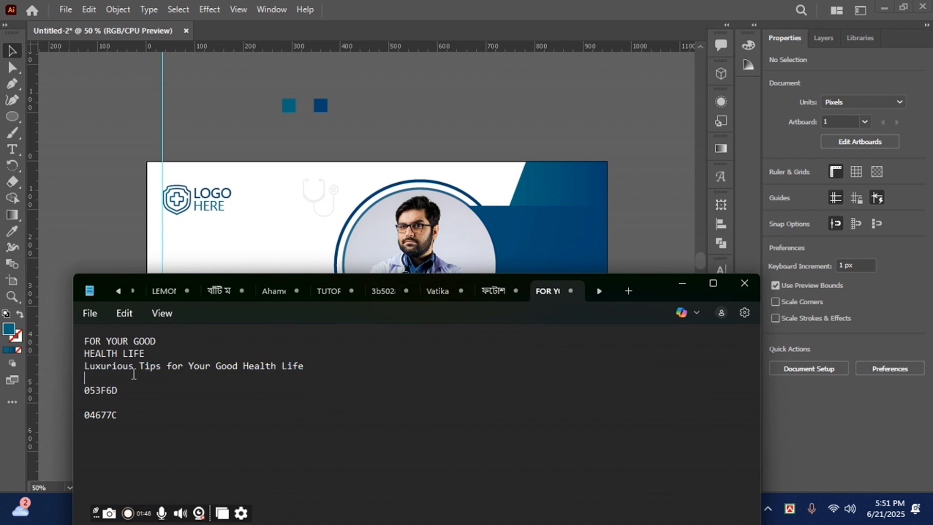
pyautogui.hotkey('ctrl', 'c')
pyautogui.click(682, 283)
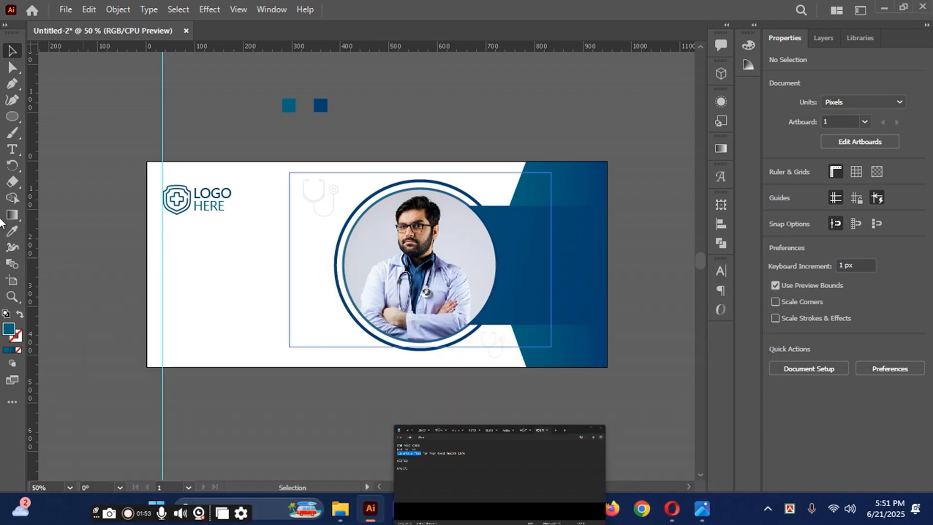
# Paste "Luxurious Tips" as a new text below the logo and scale it up to about 41.53 pt.
pyautogui.click(12, 150)
pyautogui.click(189, 248)
pyautogui.hotkey('ctrl', 'v')
pyautogui.click(12, 51)
pyautogui.moveTo(263, 257); pyautogui.dragTo(290, 276)
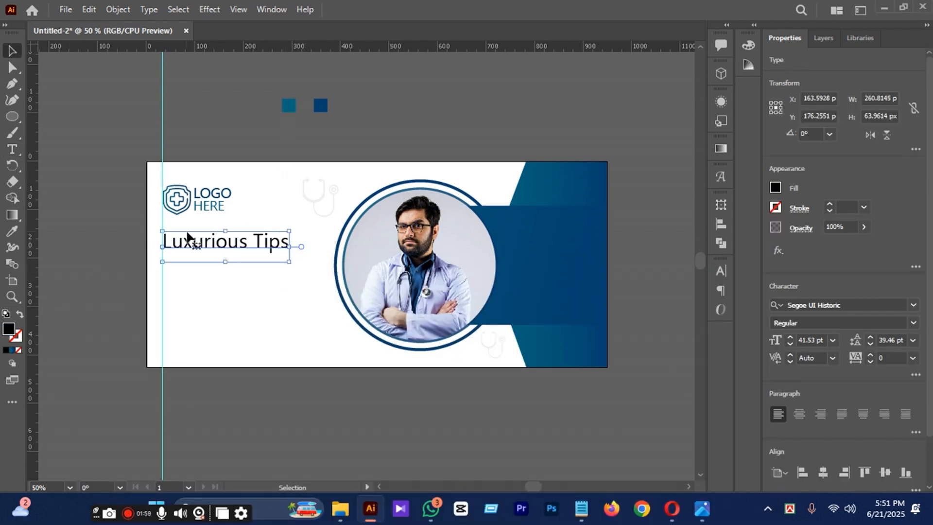
# Nudge the "Luxurious Tips" text about 3 px left and 4 px up toward the vertical guide.
pyautogui.scroll(3, 189, 238)
pyautogui.press('Left')
pyautogui.press('Left')
pyautogui.press('Left')
pyautogui.press('Up')
pyautogui.press('Up')
pyautogui.press('Up')
pyautogui.press('Up')
# Preview several fonts on the "Luxurious Tips" text and apply Franklin Gothic Book.
pyautogui.scroll(-2, 237, 270)
pyautogui.scroll(-1, 236, 273)
pyautogui.click(913, 304)
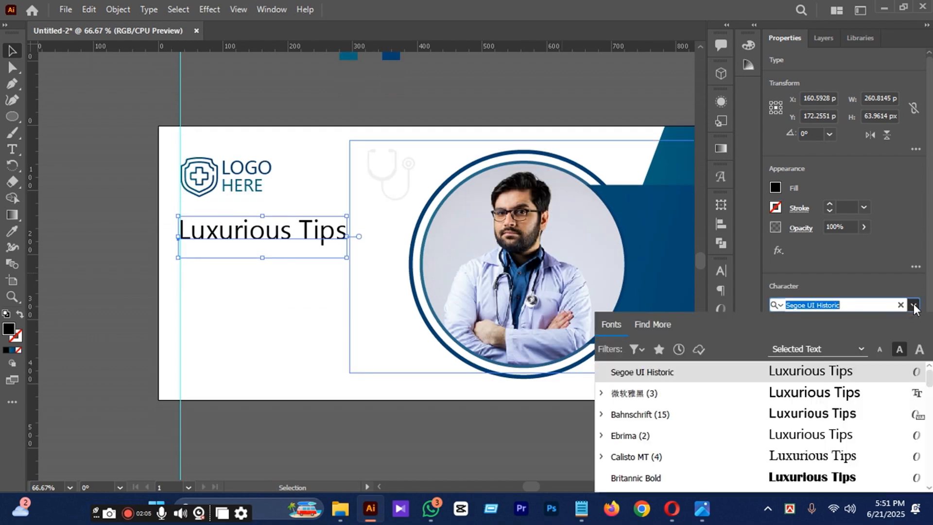
pyautogui.scroll(-5, 844, 437)
pyautogui.scroll(3, 835, 418)
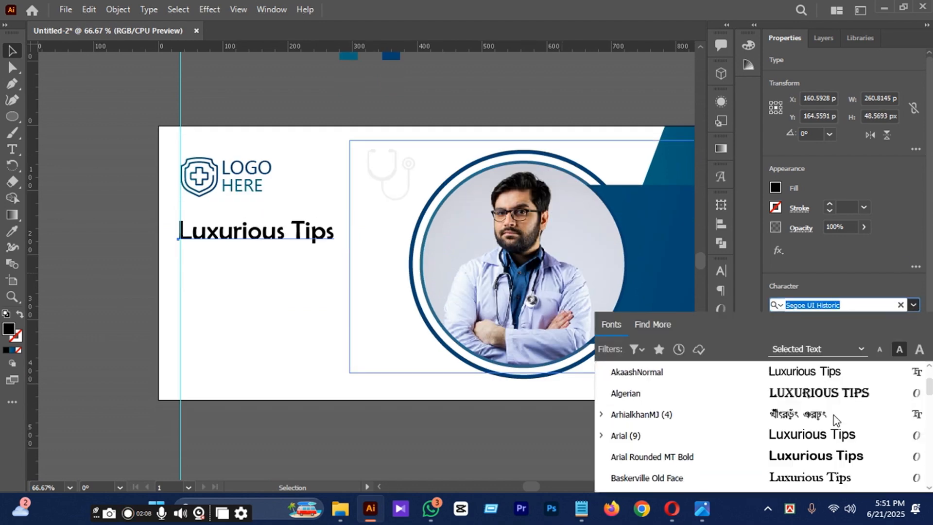
pyautogui.scroll(-7, 826, 428)
pyautogui.scroll(4, 810, 418)
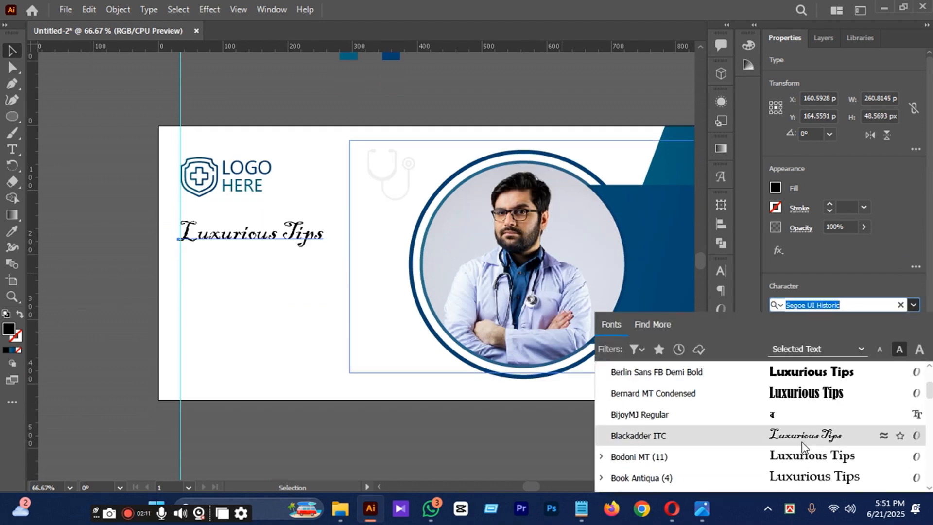
pyautogui.scroll(-12, 807, 418)
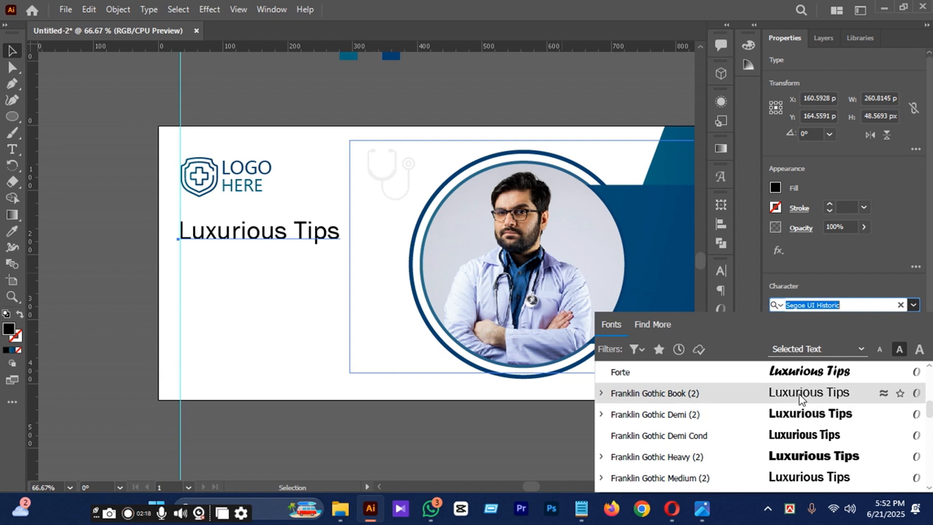
pyautogui.click(800, 393)
# Scale "Luxurious Tips" down to about 35.08 pt, align it to the vertical guide and set its tracking to 20.
pyautogui.moveTo(345, 251); pyautogui.dragTo(332, 251)
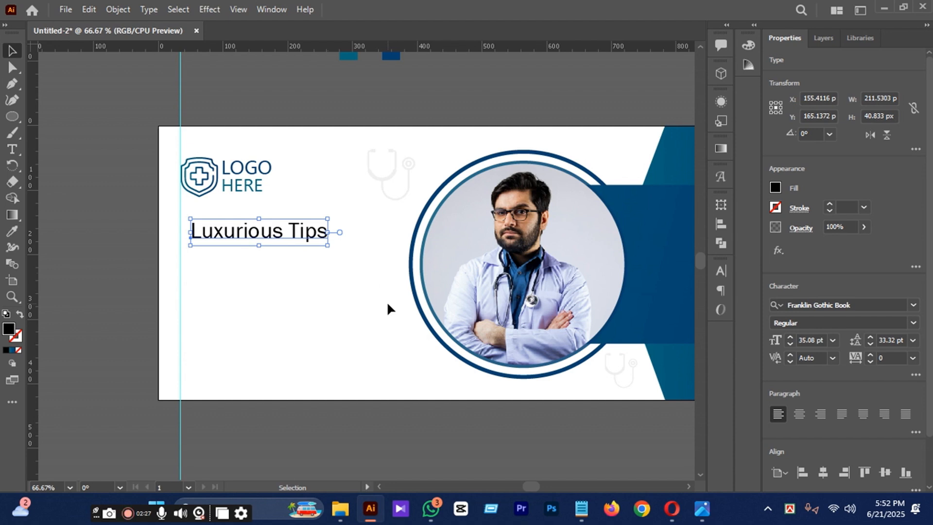
pyautogui.hotkey('alt', 'Right')
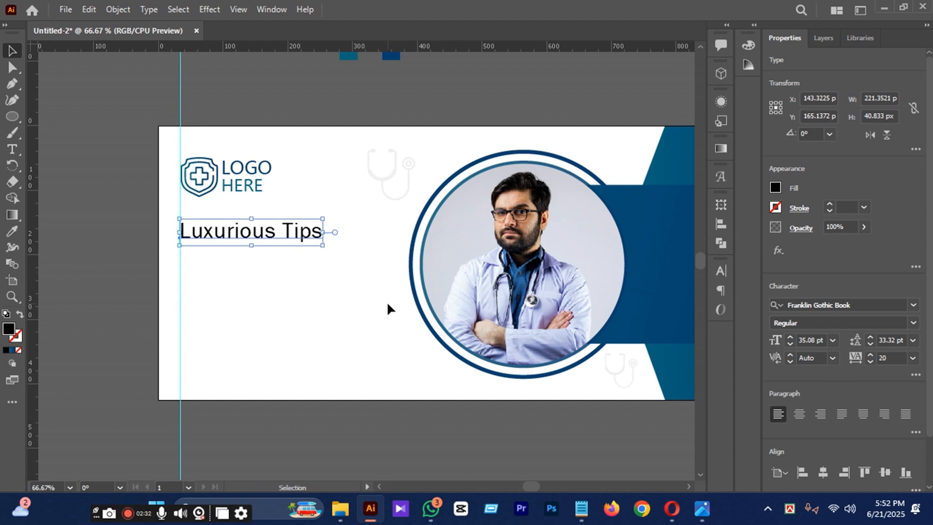
# Copy the teal color and type formatting of the word "HERE" onto the "Luxurious Tips" text.
pyautogui.press('i')
pyautogui.click(223, 184)
pyautogui.press('v')
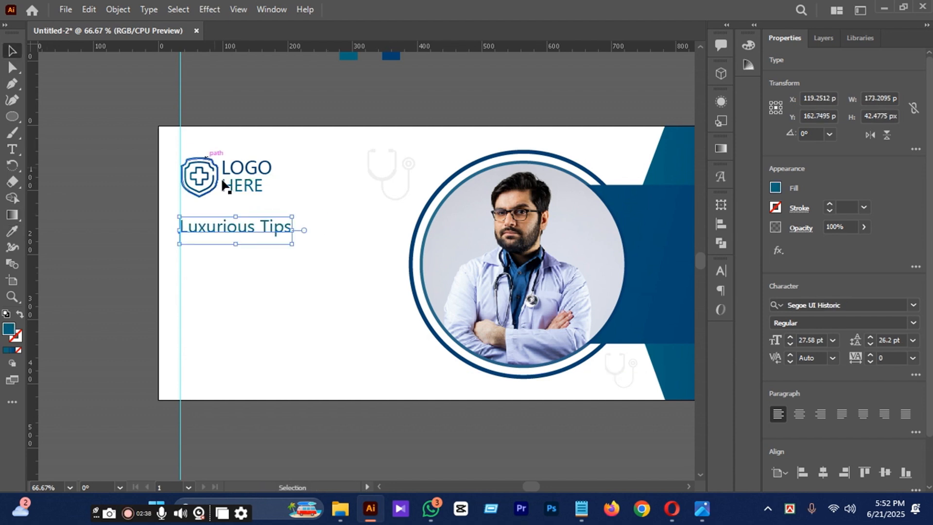
# Set the "Luxurious Tips" text to 36 pt with tracking 20 and nudge it slightly up and left.
pyautogui.click(833, 340)
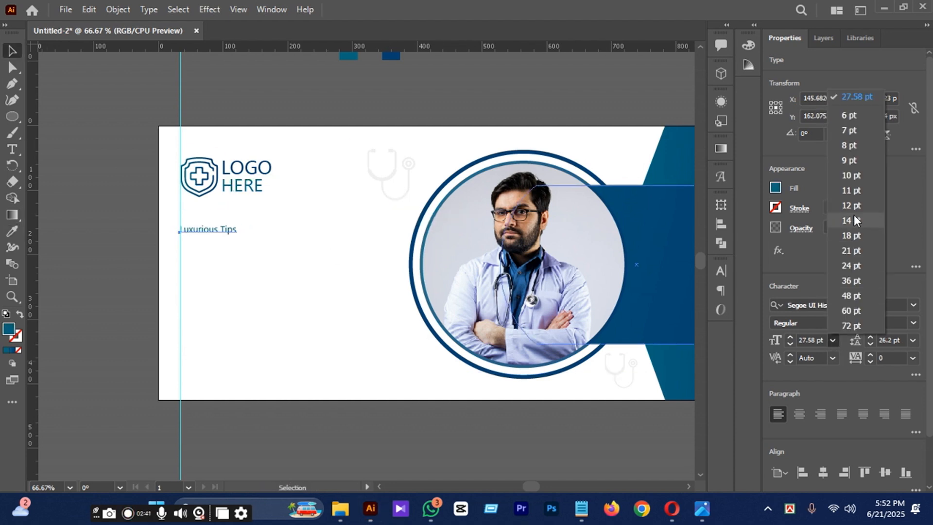
pyautogui.click(858, 281)
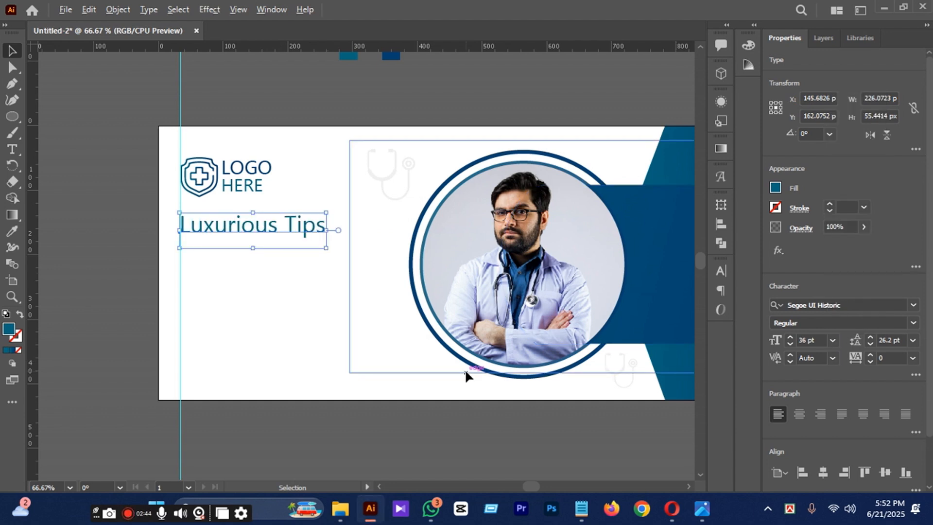
pyautogui.hotkey('alt', 'Right')
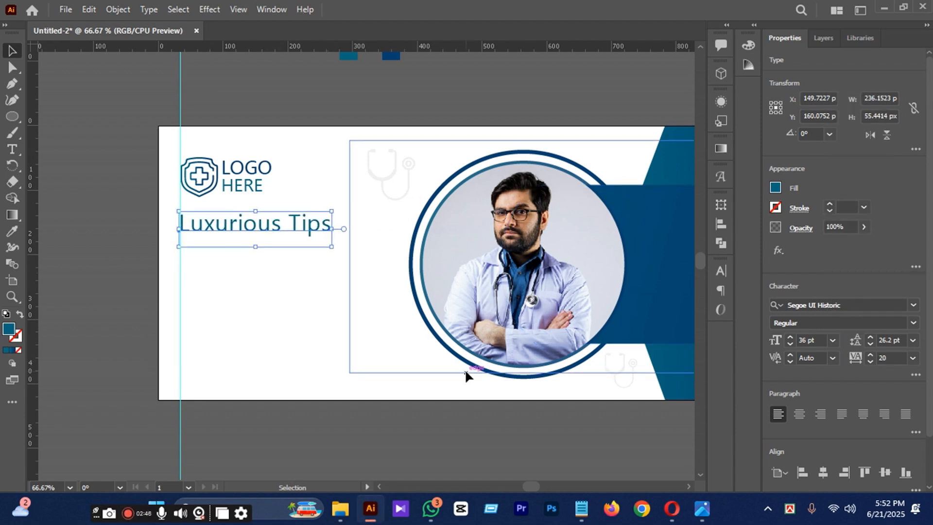
# Switch to Notepad and bring up the notes holding the banner text.
pyautogui.click(583, 509)
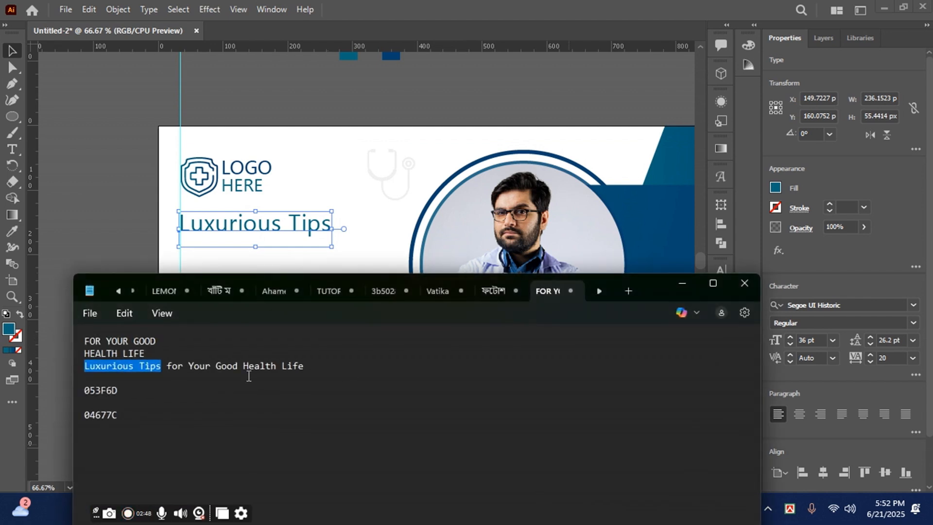
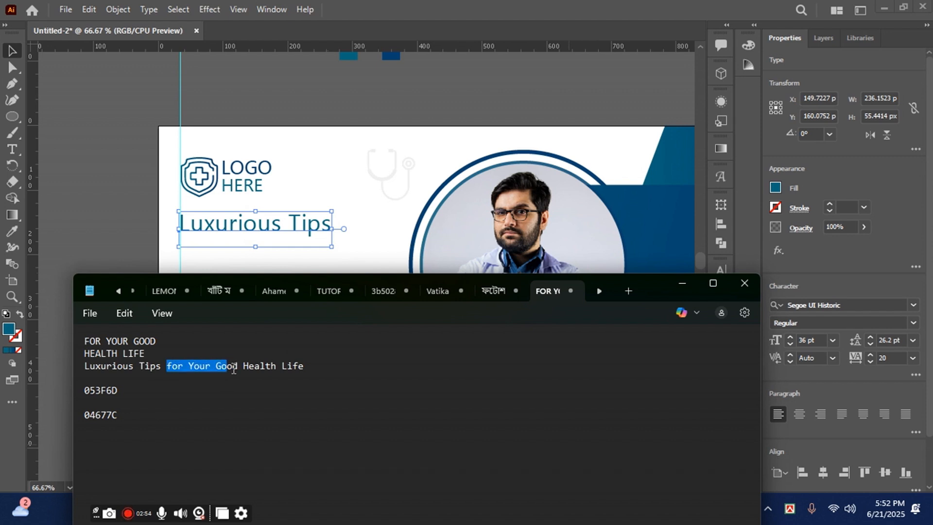
# Switch back to Illustrator and paste the copied "for Your Good" as new text below "Luxurious Tips".
pyautogui.click(683, 285)
pyautogui.press('t')
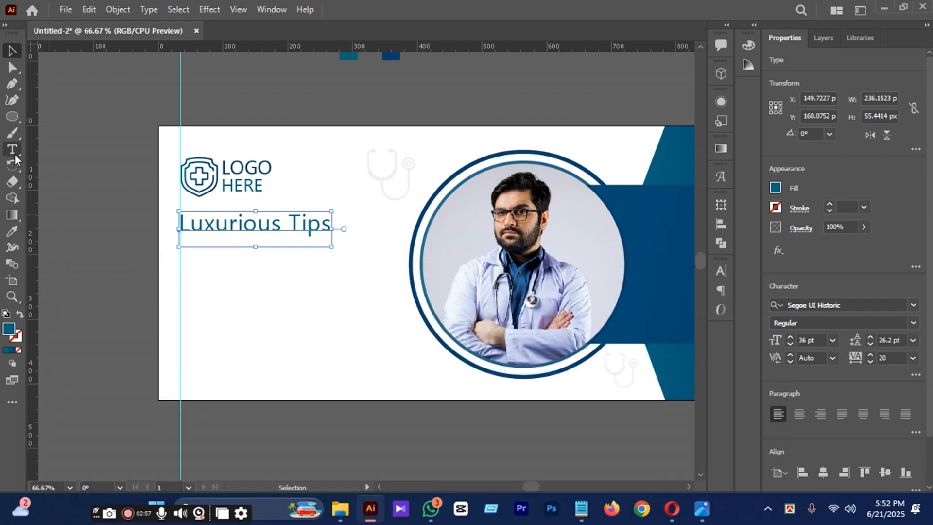
pyautogui.click(210, 266)
pyautogui.write('for Your Good')
# Replace the new text line with "FOR YOUR GOOD" copied from the Notepad notes.
pyautogui.click(588, 509)
pyautogui.tripleClick(89, 341)
pyautogui.hotkey('ctrl', 'c')
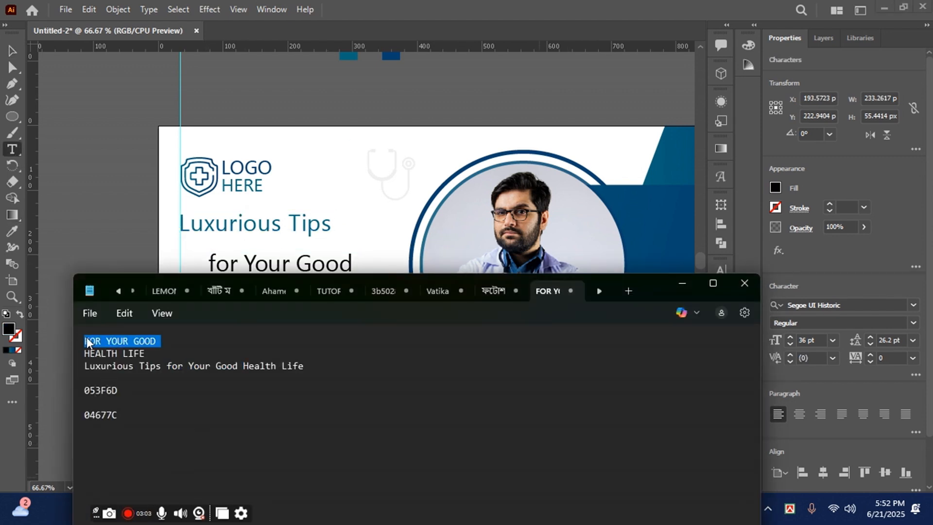
pyautogui.click(682, 284)
pyautogui.moveTo(214, 264); pyautogui.dragTo(370, 269)
pyautogui.hotkey('ctrl', 'v')
pyautogui.press('Escape')
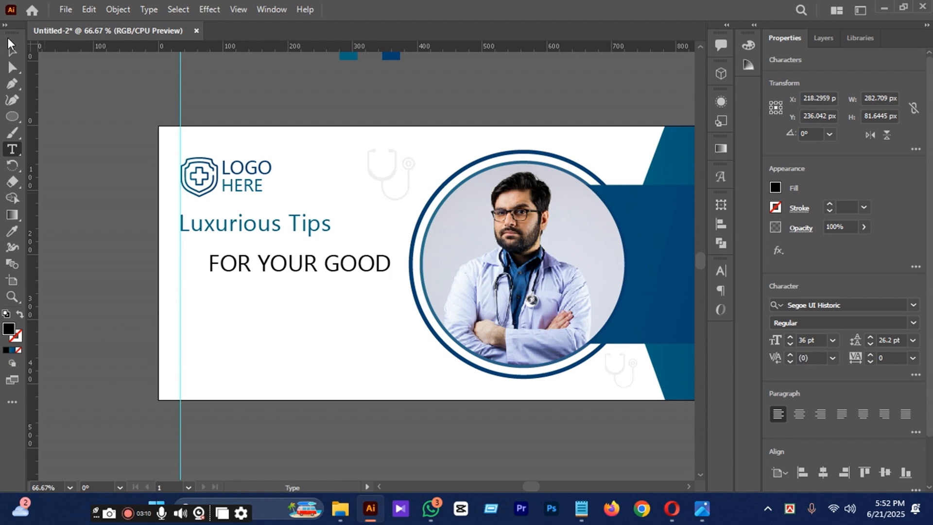
# Enlarge "FOR YOUR GOOD" to about 44.3 pt and align it to the vertical guide beneath "Luxurious Tips".
pyautogui.moveTo(396, 308); pyautogui.dragTo(403, 314)
pyautogui.moveTo(335, 273); pyautogui.dragTo(313, 261)
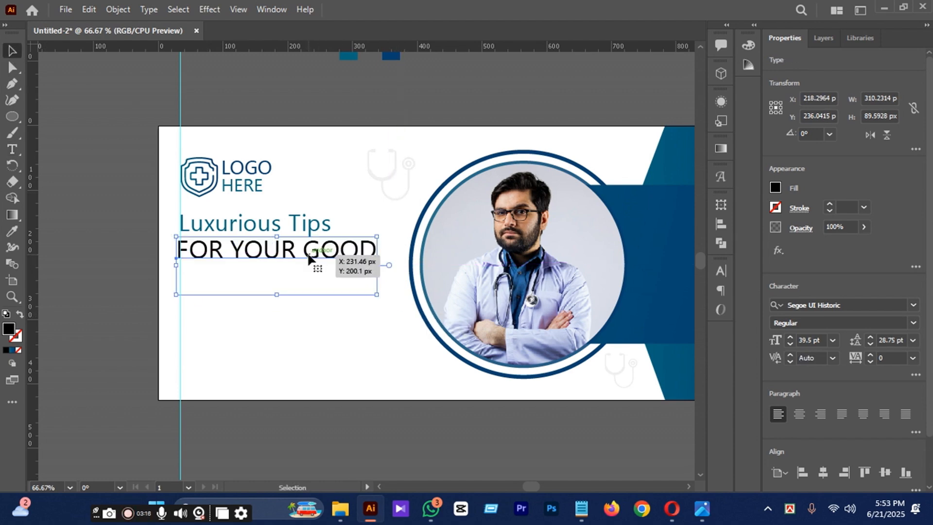
pyautogui.scroll(2, 275, 237)
pyautogui.press('Right')
pyautogui.press('Right')
pyautogui.press('Right')
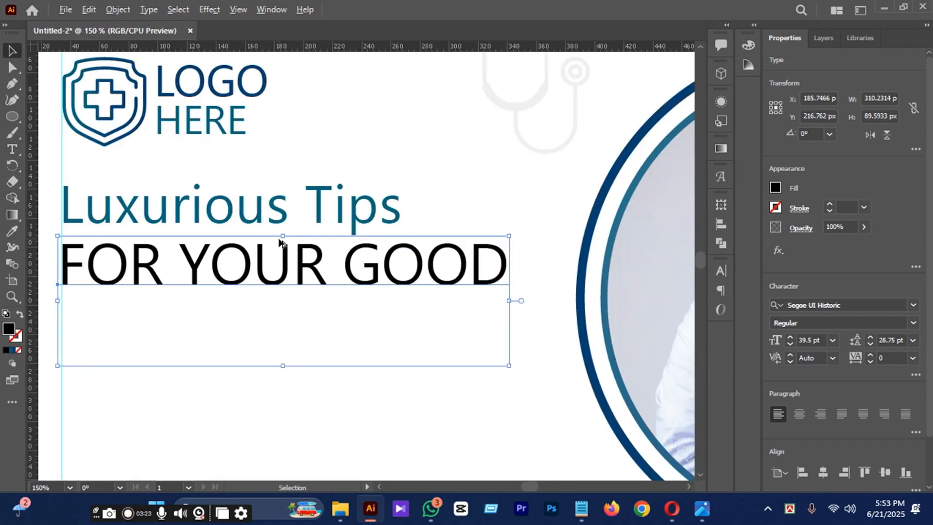
pyautogui.scroll(-1, 370, 275)
pyautogui.moveTo(461, 331); pyautogui.dragTo(476, 337)
# Set "Luxurious Tips" to 24 pt and nudge it down closer to "FOR YOUR GOOD".
pyautogui.click(297, 225)
pyautogui.click(833, 341)
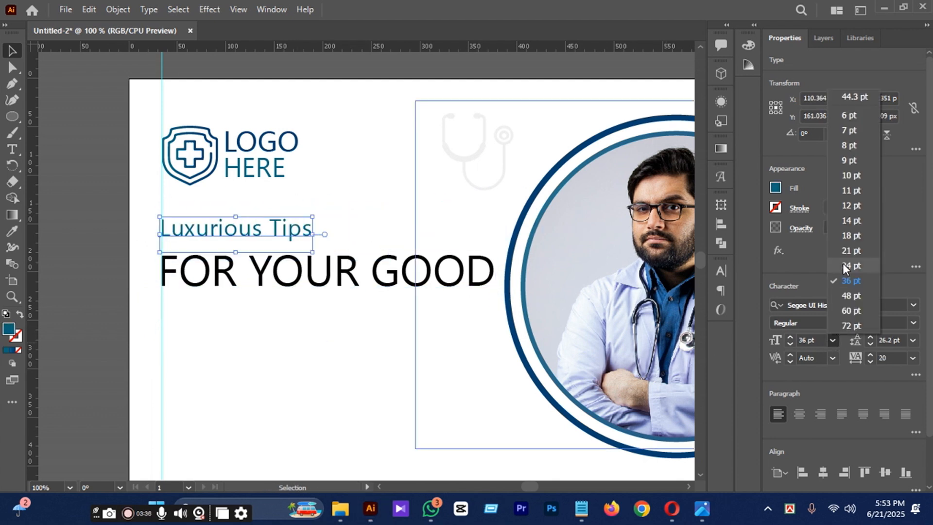
pyautogui.click(843, 267)
pyautogui.press('Down')
pyautogui.press('Down')
pyautogui.press('Down')
pyautogui.press('Down')
pyautogui.press('Down')
pyautogui.scroll(-1, 382, 263)
# Scale "Luxurious Tips" and "FOR YOUR GOOD" down together to about 22.42 pt and 41.38 pt.
pyautogui.click(383, 261)
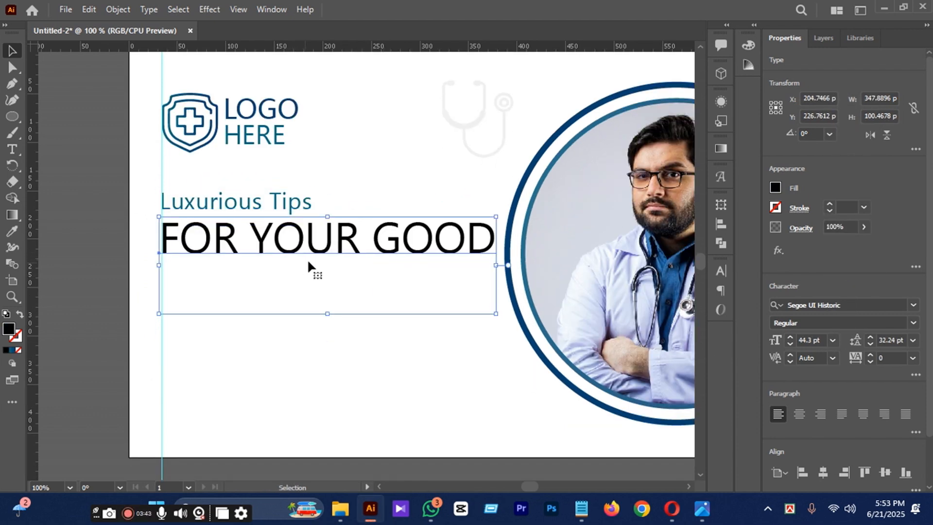
pyautogui.click(290, 201)
pyautogui.moveTo(156, 189); pyautogui.dragTo(492, 309)
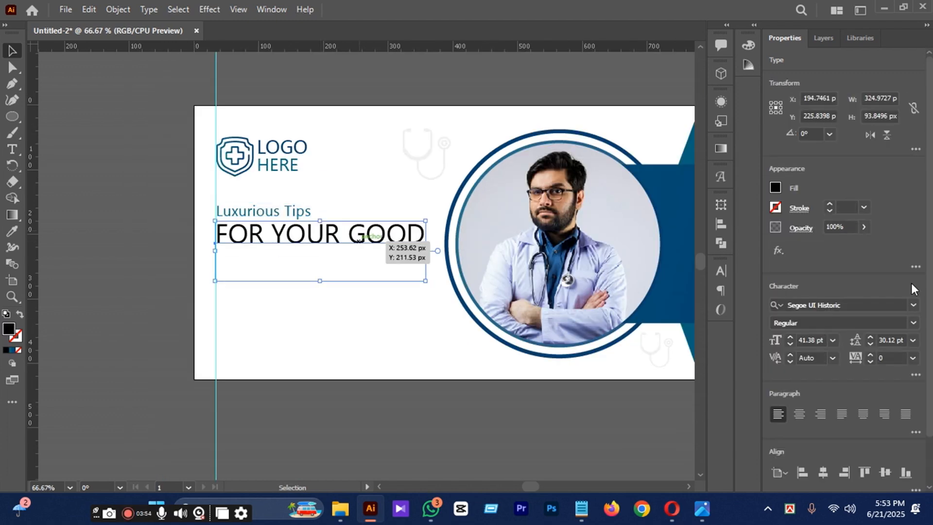
# Change the font of "FOR YOUR GOOD" to Acumin Variable Concept.
pyautogui.click(913, 304)
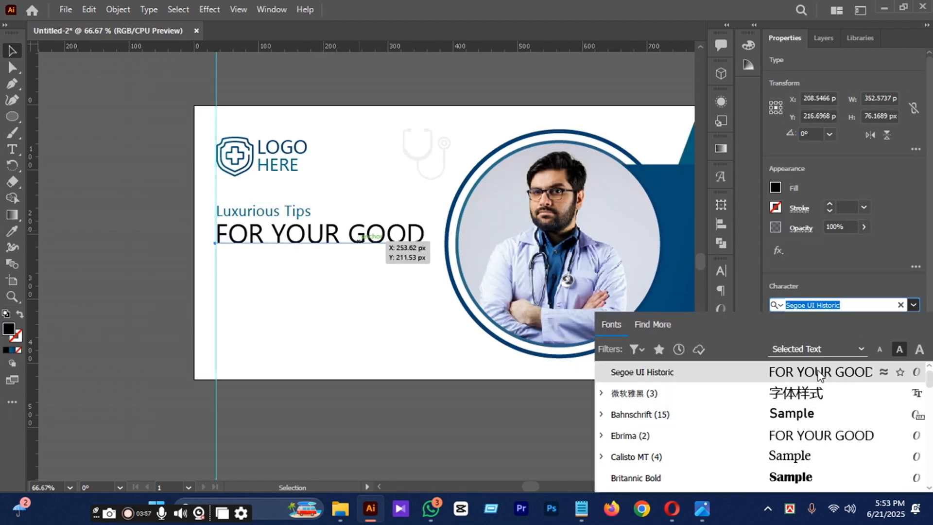
pyautogui.scroll(-3, 814, 389)
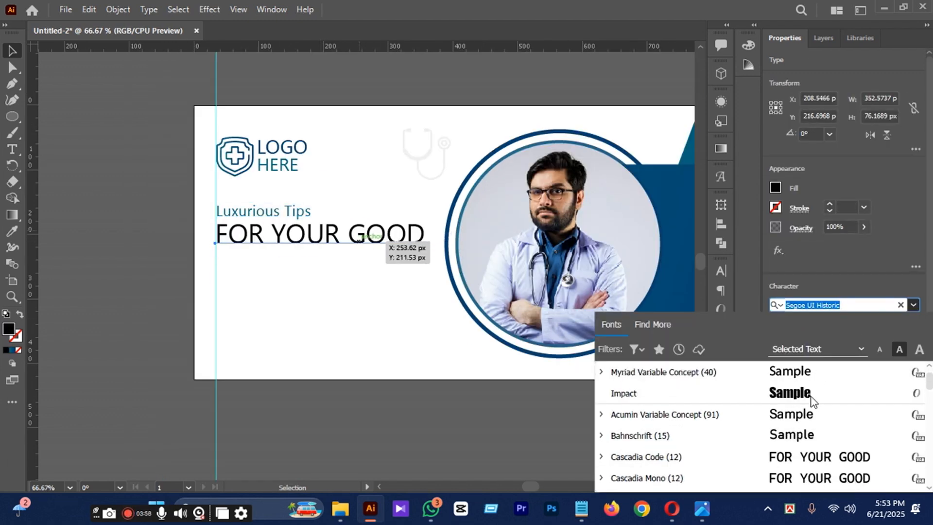
pyautogui.click(807, 424)
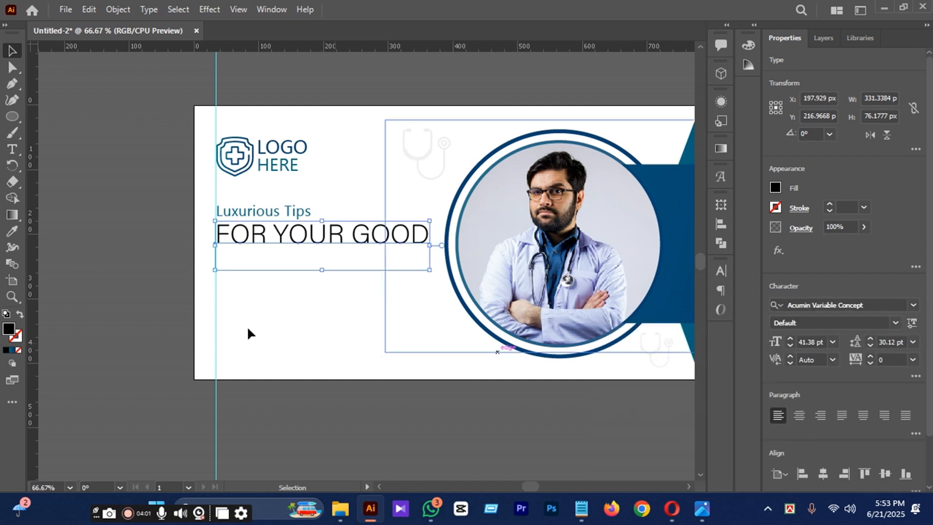
# Apply the teal from the color square above the artboard to "FOR YOUR GOOD" with the Eyedropper, then deselect it.
pyautogui.click(10, 233)
pyautogui.scroll(3, 410, 245)
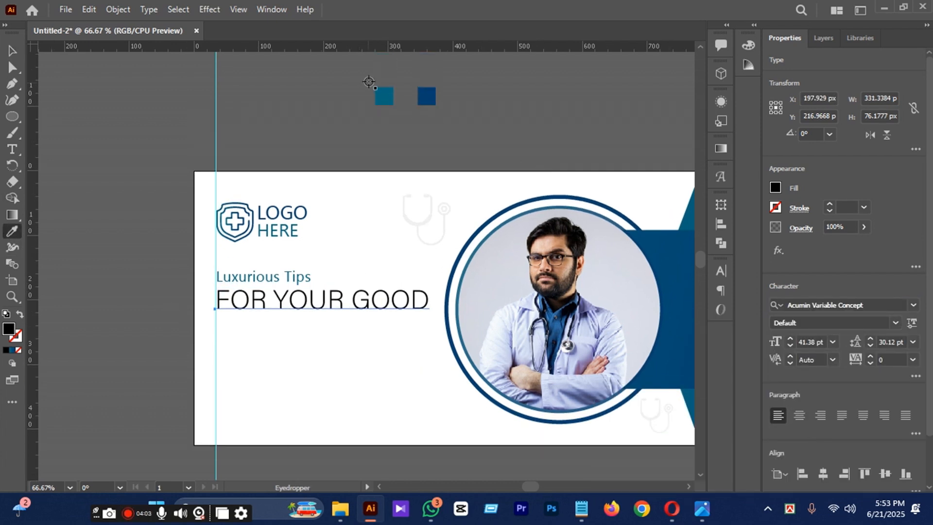
pyautogui.click(378, 95)
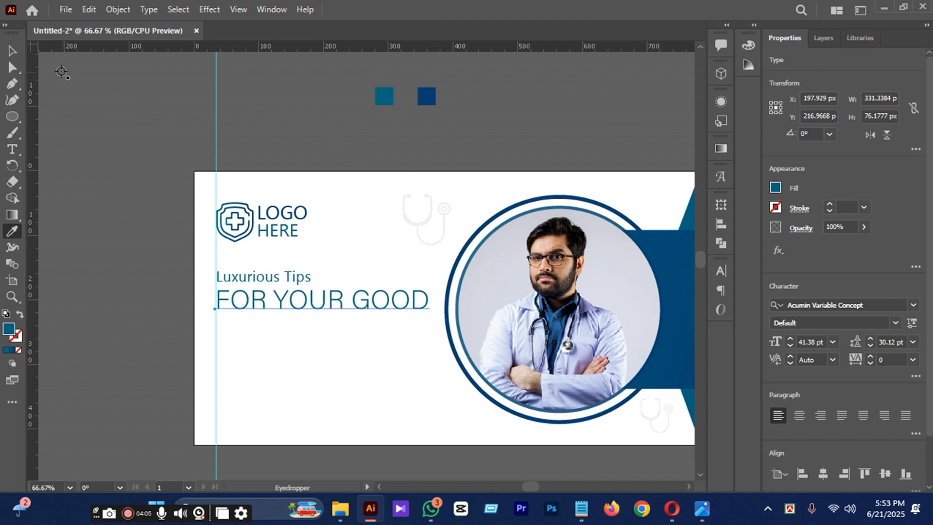
pyautogui.click(12, 50)
pyautogui.scroll(-3, 382, 389)
pyautogui.click(387, 415)
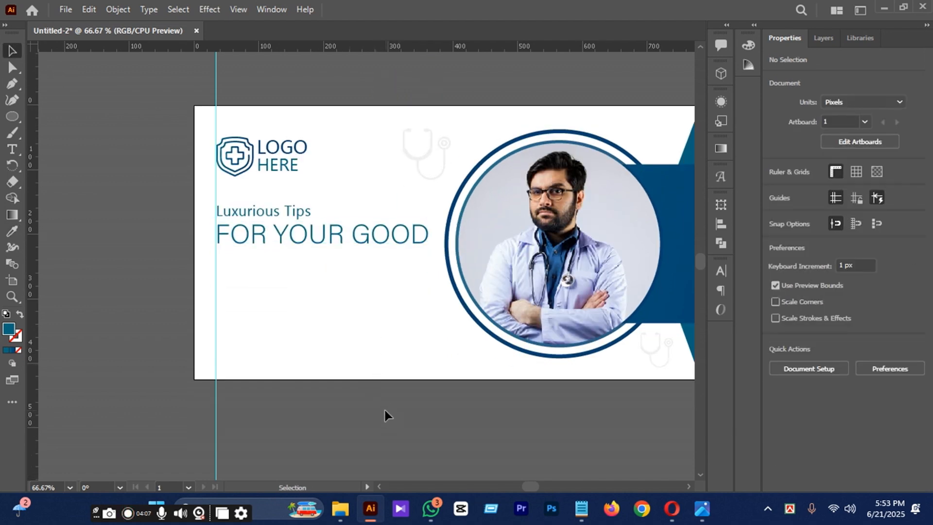
# Copy "HEALTH LIFE" from the Notepad notes and paste it as new text below "FOR YOUR GOOD".
pyautogui.scroll(-1, 384, 407)
pyautogui.click(581, 508)
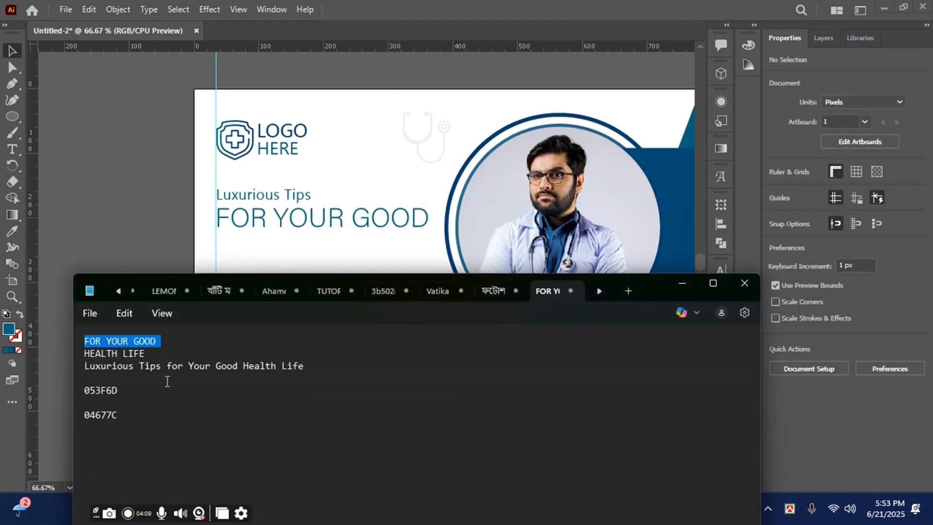
pyautogui.moveTo(86, 348); pyautogui.dragTo(142, 350)
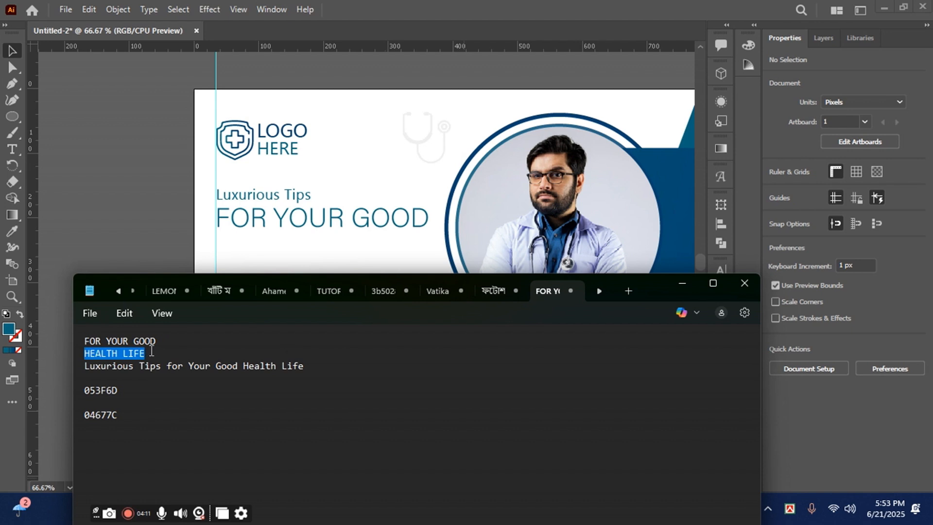
pyautogui.click(683, 283)
pyautogui.click(12, 149)
pyautogui.scroll(-1, 284, 253)
pyautogui.click(284, 253)
pyautogui.write('HEALTH LIFE')
pyautogui.click(12, 51)
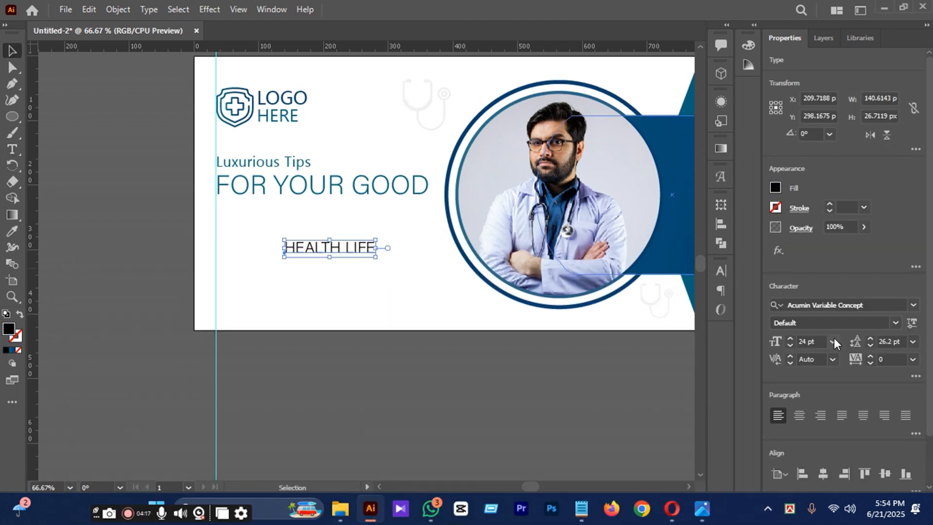
# Enlarge "HEALTH LIFE" to about 55.23 pt and move it to the vertical guide directly under "FOR YOUR GOOD".
pyautogui.click(833, 341)
pyautogui.click(856, 330)
pyautogui.moveTo(430, 246)
pyautogui.mouseDown()
pyautogui.moveTo(329, 233)
pyautogui.moveTo(424, 246)
pyautogui.mouseUp()
pyautogui.scroll(1, 284, 238)
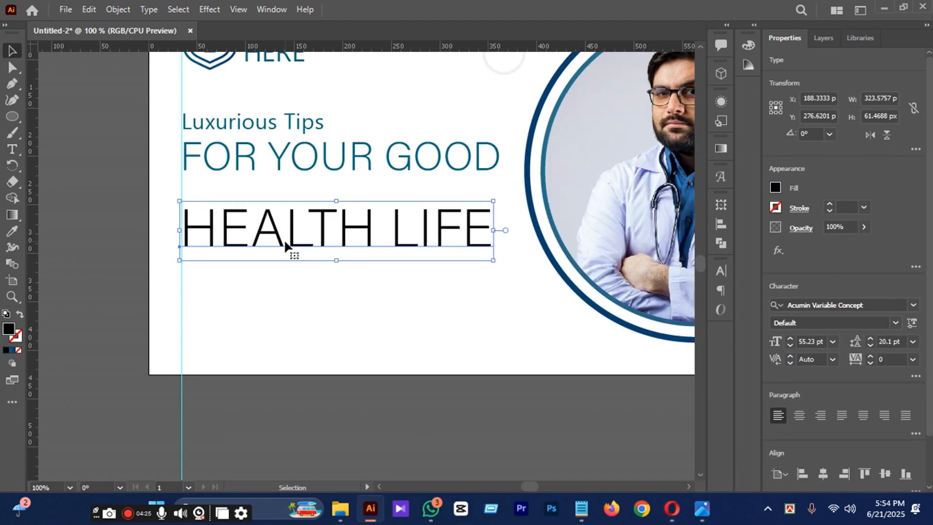
pyautogui.scroll(1, 284, 238)
# Change "HEALTH LIFE" to a heavy bold display font and nudge it right to the vertical guide.
pyautogui.click(913, 305)
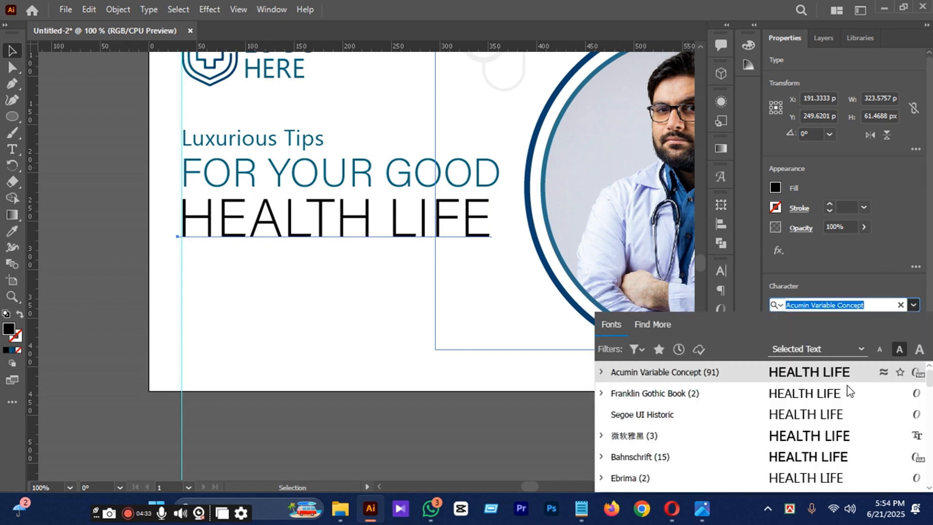
pyautogui.click(813, 461)
pyautogui.press('Right')
pyautogui.press('Right')
# Scale "FOR YOUR GOOD" down to about 35.31 pt and move it toward the vertical guide above "HEALTH LIFE".
pyautogui.click(456, 181)
pyautogui.moveTo(502, 226); pyautogui.dragTo(478, 221)
pyautogui.moveTo(338, 171); pyautogui.dragTo(312, 173)
# Set the tracking of "FOR YOUR GOOD" to 40 and position it at the guide just above "HEALTH LIFE".
pyautogui.hotkey('alt', 'Right')
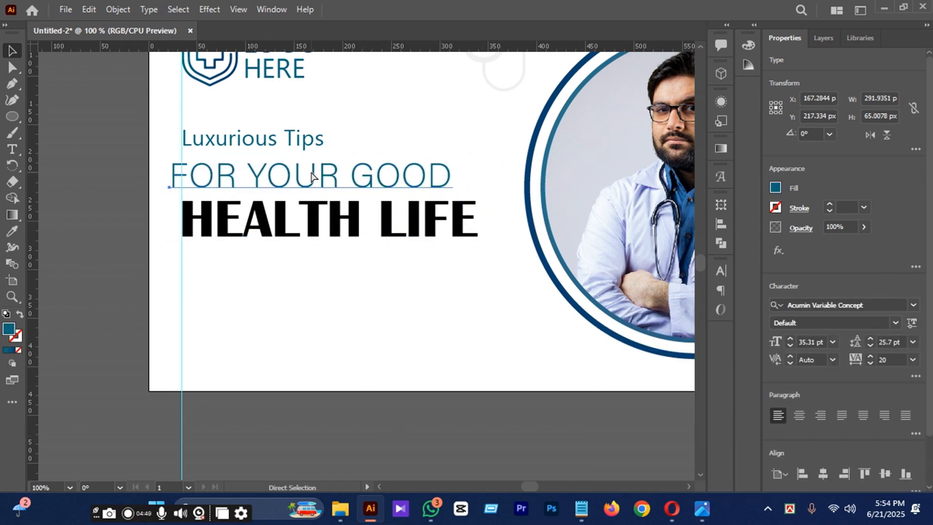
pyautogui.hotkey('alt', 'Right')
pyautogui.press('Down')
pyautogui.press('Down')
pyautogui.press('Down')
pyautogui.scroll(-1, 313, 174)
pyautogui.click(372, 212)
pyautogui.scroll(-1, 372, 214)
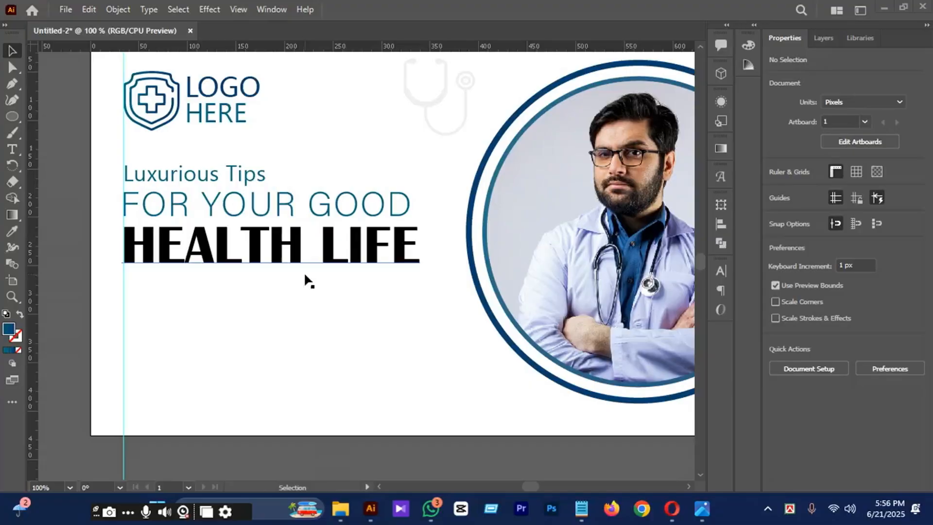
# Set "FOR YOUR GOOD" to 24 pt and align it to the vertical guide above "HEALTH LIFE".
pyautogui.click(231, 218)
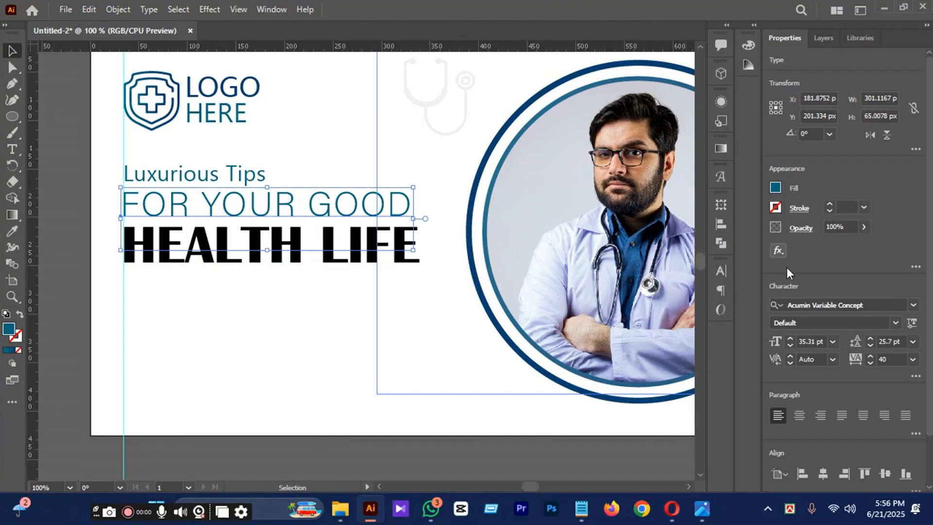
pyautogui.click(836, 342)
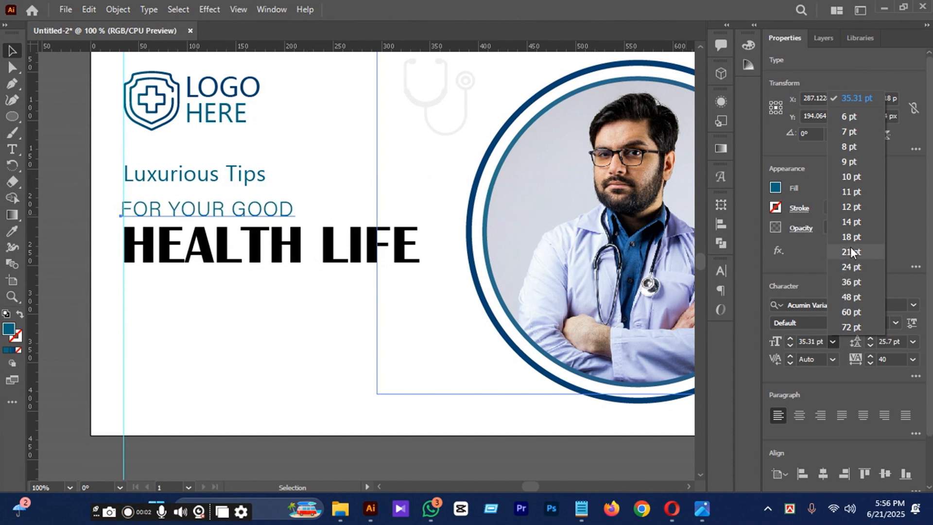
pyautogui.click(851, 267)
pyautogui.scroll(2, 191, 209)
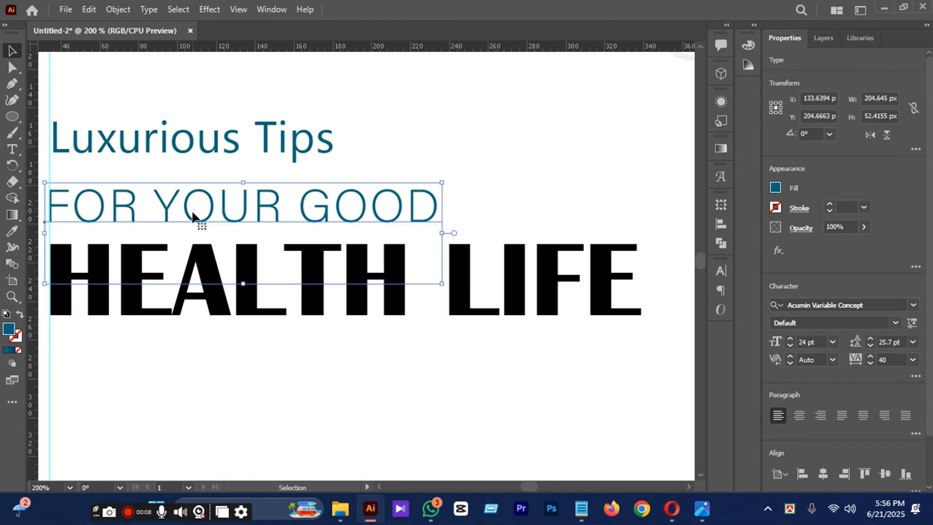
pyautogui.scroll(-1, 178, 217)
# Move "Luxurious Tips" down and slightly left so it sits just above "FOR YOUR GOOD".
pyautogui.click(206, 152)
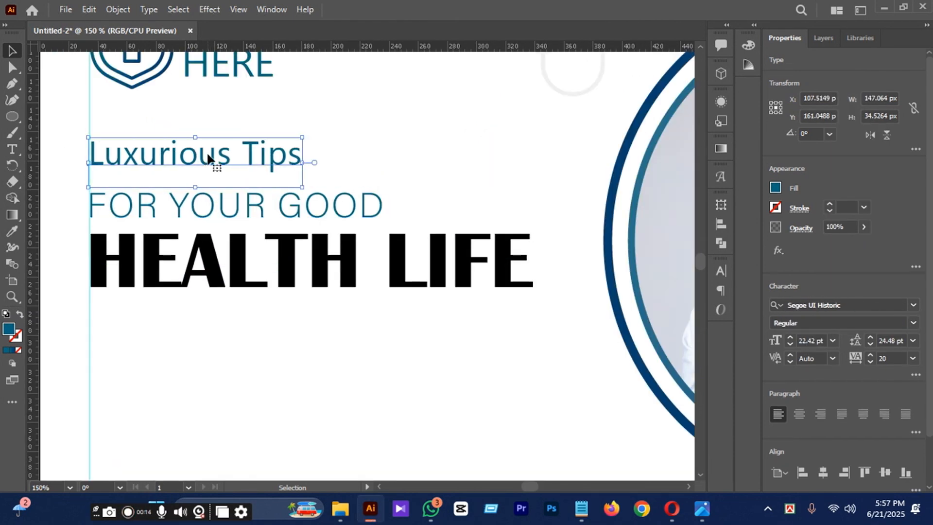
pyautogui.scroll(-2, 206, 155)
pyautogui.click(275, 229)
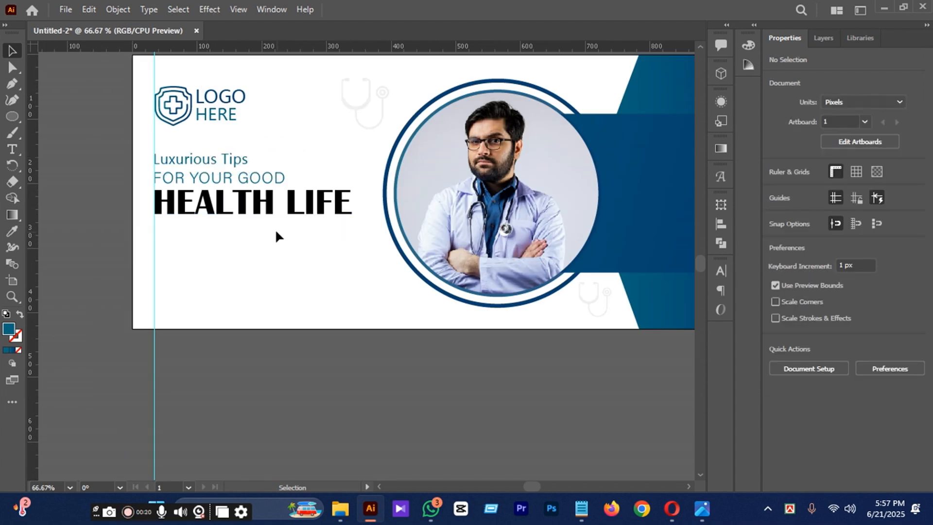
# Set the fill color of "Luxurious Tips" to black, 000000.
pyautogui.click(232, 164)
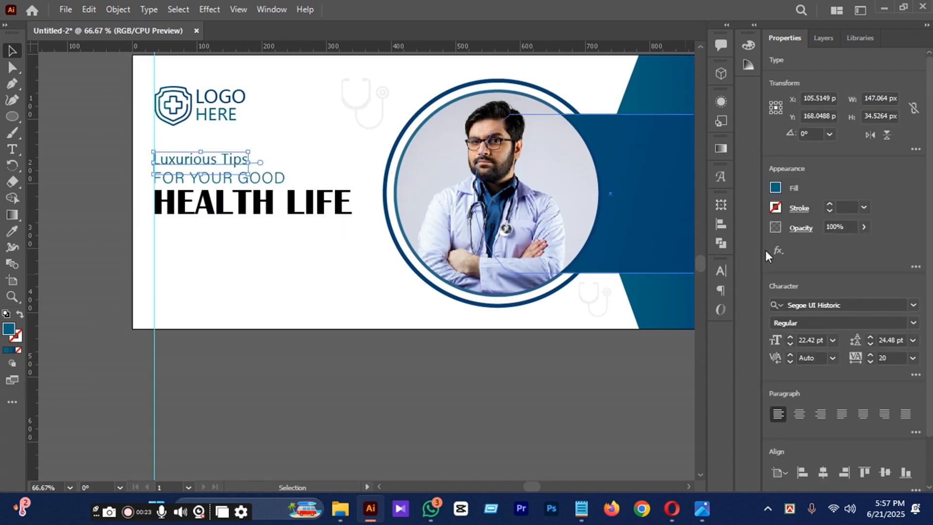
pyautogui.doubleClick(9, 332)
pyautogui.click(695, 410)
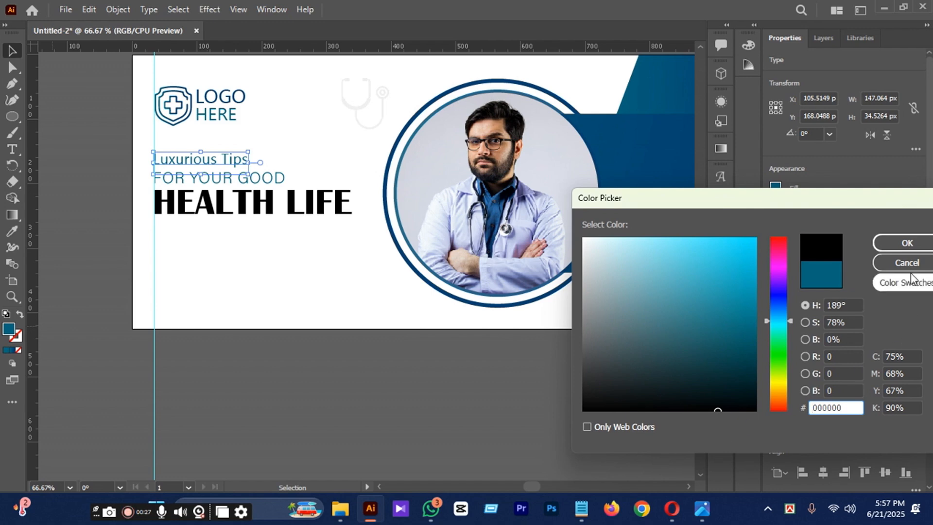
pyautogui.click(907, 242)
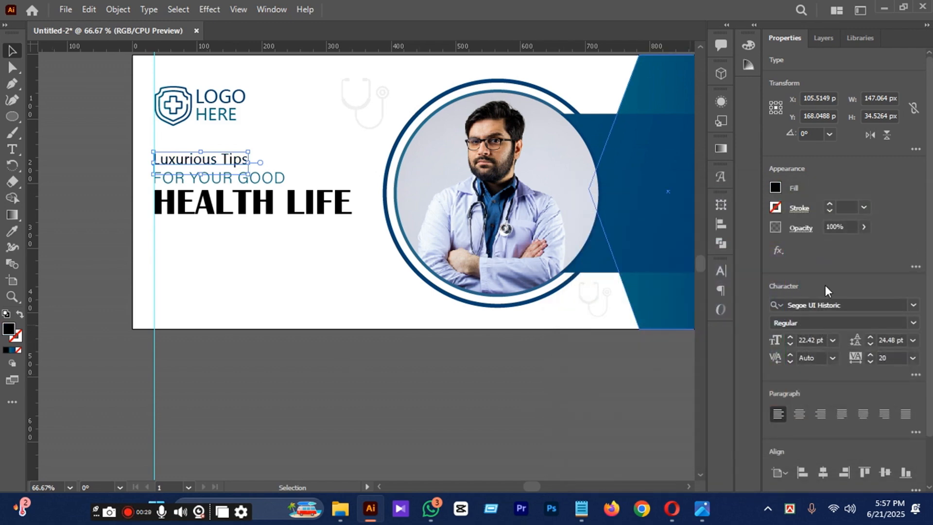
# Change the font of "Luxurious Tips" to Freestyle Script.
pyautogui.click(916, 304)
pyautogui.scroll(-5, 882, 412)
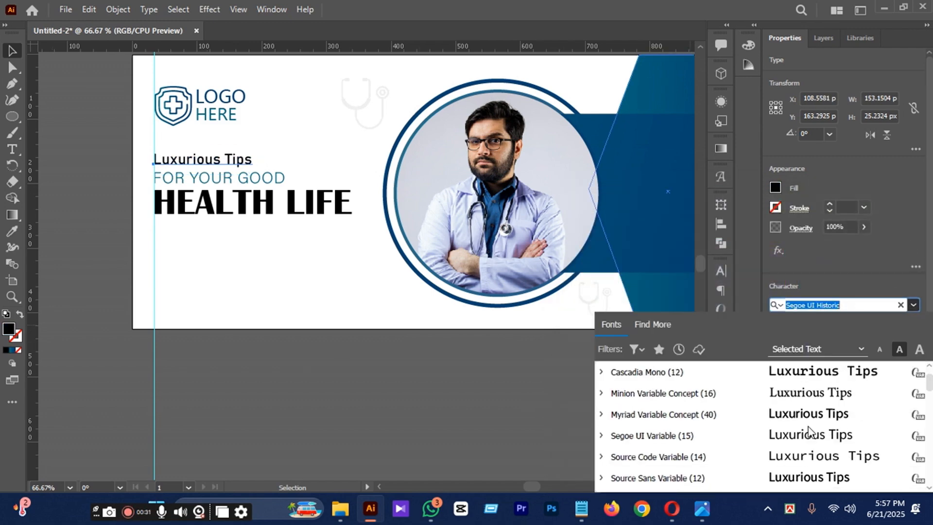
pyautogui.scroll(-10, 811, 384)
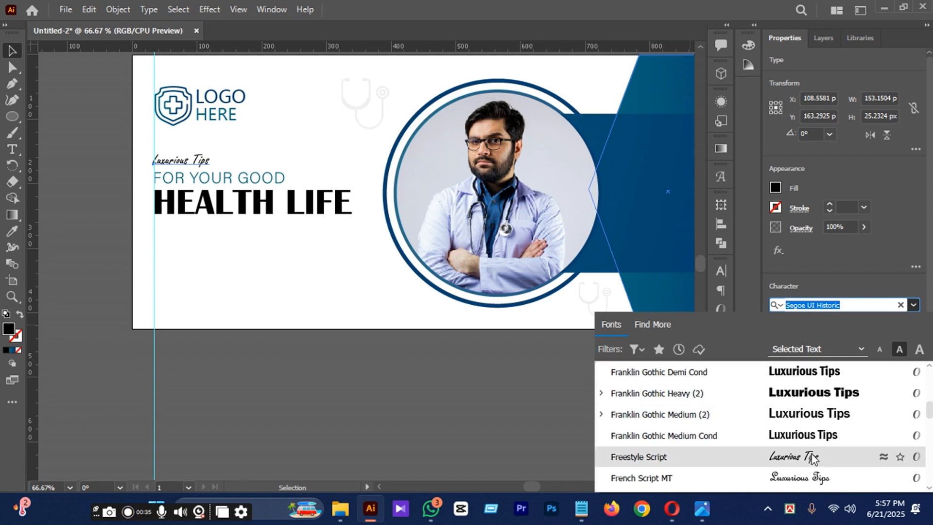
pyautogui.click(810, 459)
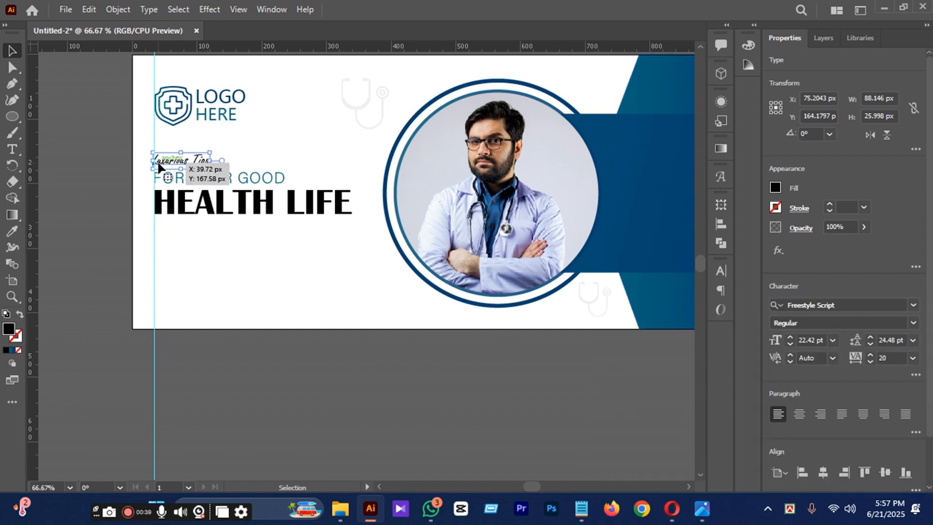
# Enlarge "Luxurious Tips" to about 32.84 pt and align it to the vertical guide just above "FOR YOUR GOOD".
pyautogui.scroll(3, 168, 166)
pyautogui.moveTo(295, 174); pyautogui.dragTo(362, 204)
pyautogui.hotkey('shift', 'Right')
pyautogui.hotkey('shift', 'Right')
pyautogui.press('Left')
pyautogui.press('Left')
pyautogui.press('Left')
pyautogui.press('Left')
pyautogui.press('Left')
pyautogui.press('Left')
pyautogui.press('Left')
pyautogui.press('Up')
pyautogui.press('Up')
pyautogui.press('Up')
pyautogui.press('Up')
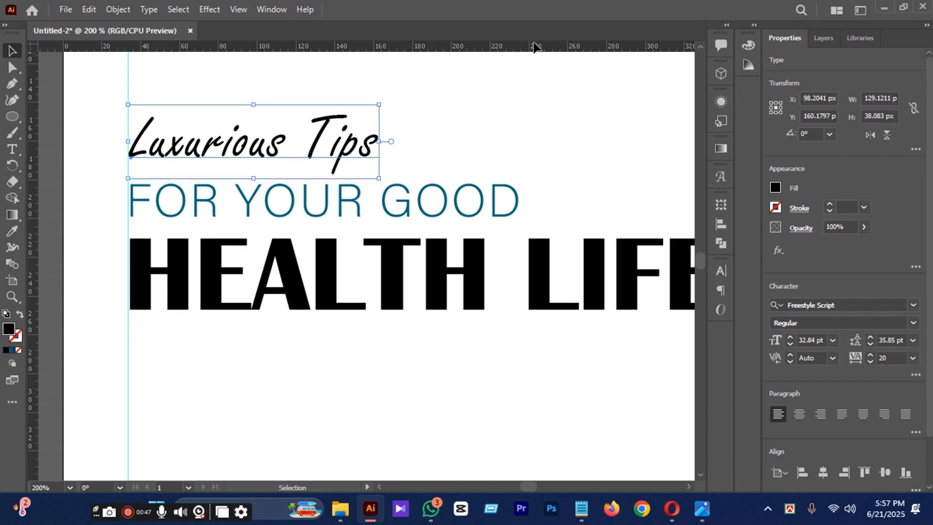
# Preview alternative fonts for "Luxurious Tips" and keep Freestyle Script.
pyautogui.scroll(-2, 349, 214)
pyautogui.click(913, 305)
pyautogui.scroll(-8, 832, 407)
pyautogui.scroll(-6, 826, 418)
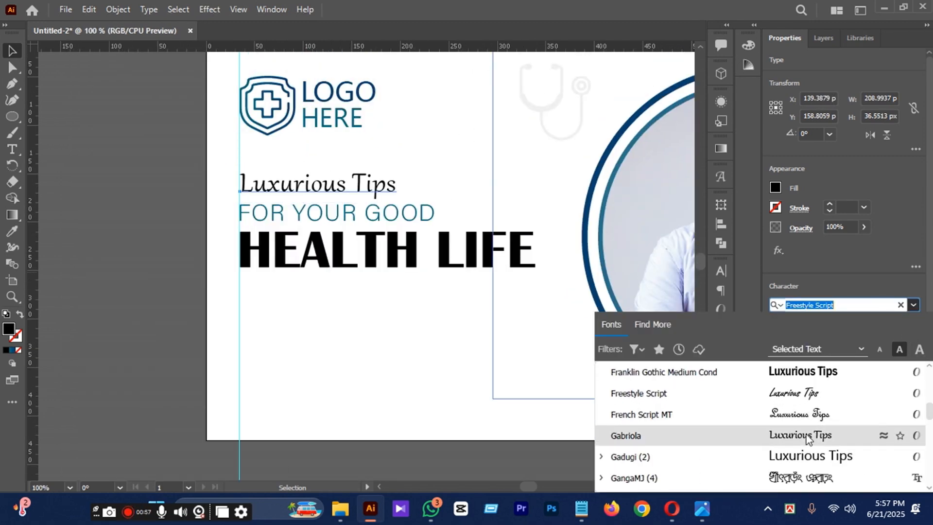
pyautogui.scroll(-20, 806, 438)
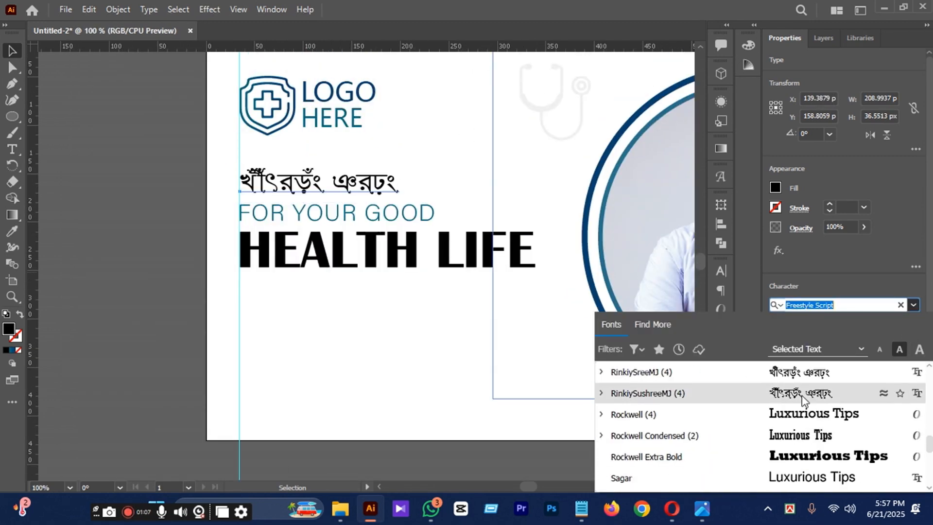
pyautogui.scroll(-15, 801, 399)
pyautogui.scroll(15, 804, 389)
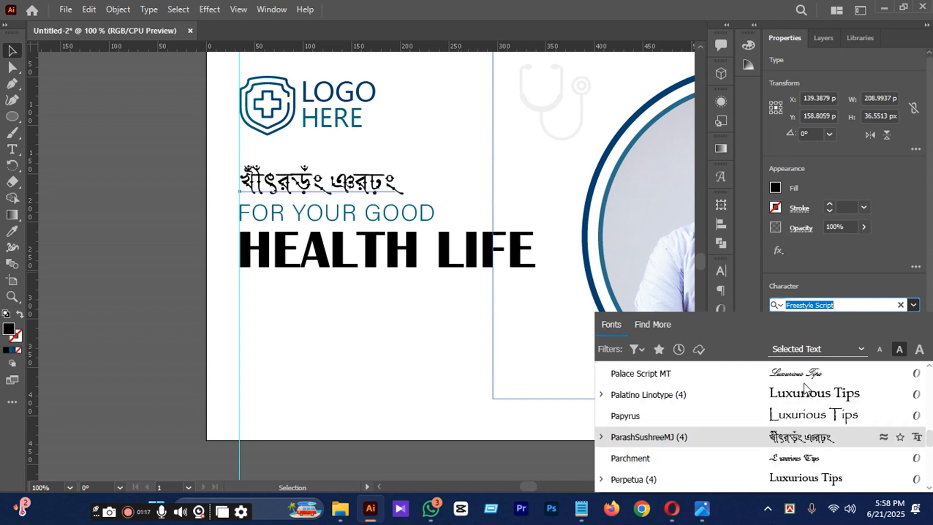
pyautogui.scroll(20, 804, 383)
pyautogui.click(809, 457)
pyautogui.click(170, 369)
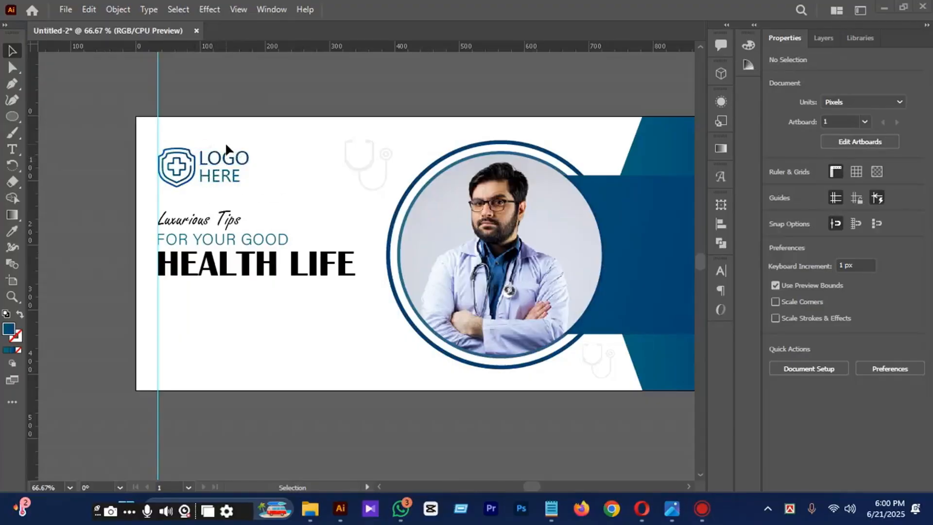
# Scale the shield logo group down to about 100 x 51 px.
pyautogui.scroll(1, 225, 142)
pyautogui.click(192, 201)
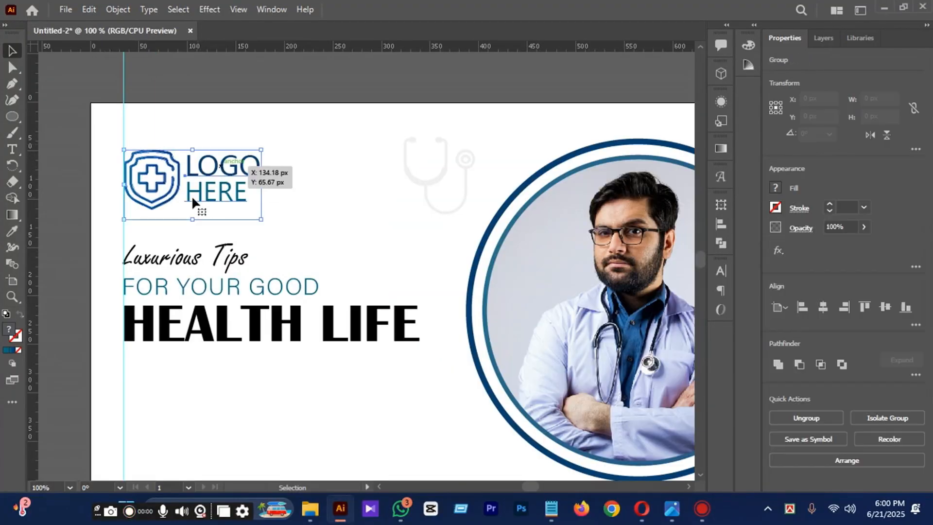
pyautogui.moveTo(261, 218); pyautogui.dragTo(242, 208)
# Move the logo group left to the vertical guide and up to about Y 60 px.
pyautogui.hotkey('shift', 'Up')
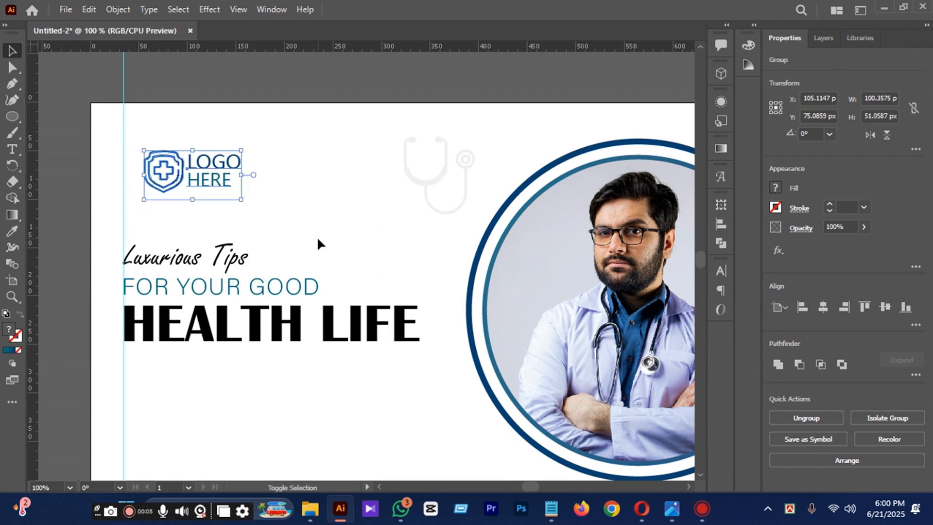
pyautogui.hotkey('shift', 'Left')
pyautogui.hotkey('shift', 'Left')
pyautogui.hotkey('shift', 'Up')
pyautogui.press('Up')
pyautogui.press('Up')
pyautogui.press('Up')
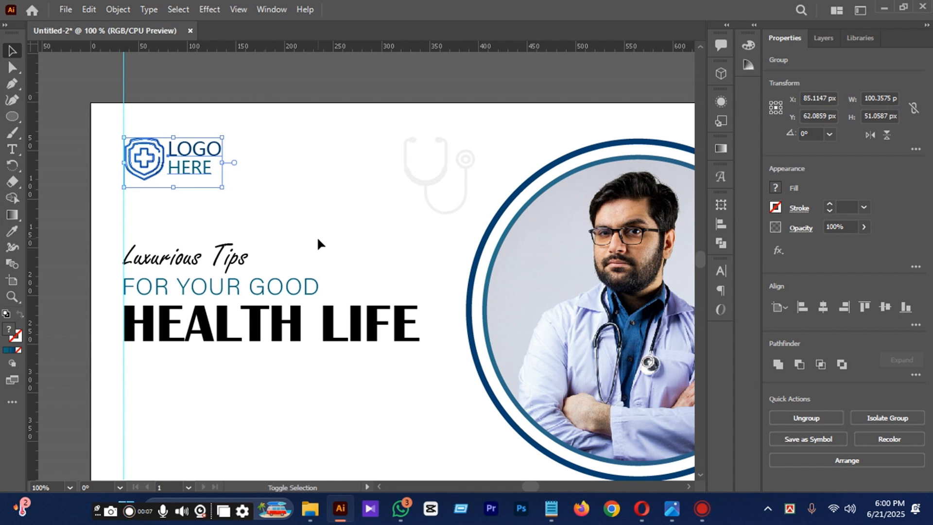
pyautogui.press('Up')
pyautogui.press('Up')
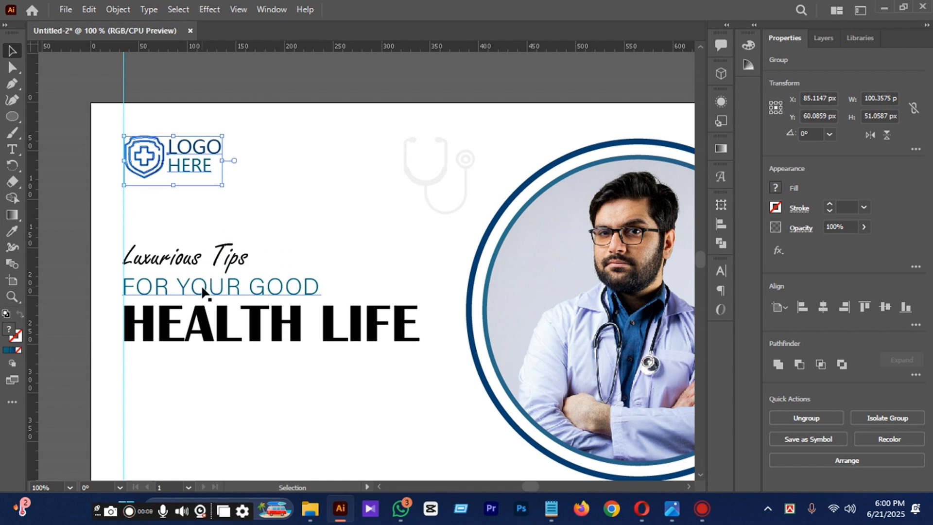
# Change the fill color of "Luxurious Tips" to a light blue.
pyautogui.click(208, 262)
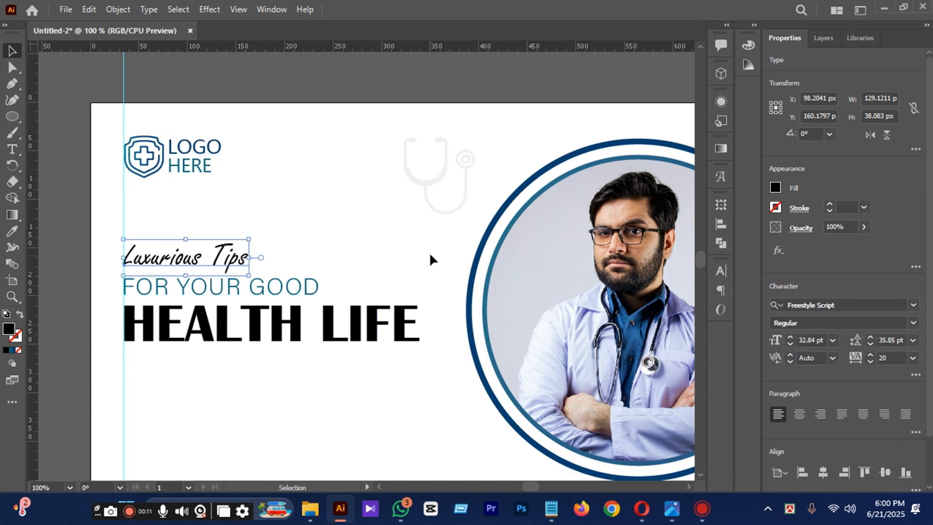
pyautogui.doubleClick(8, 330)
pyautogui.moveTo(651, 307)
pyautogui.mouseDown()
pyautogui.moveTo(707, 301)
pyautogui.moveTo(730, 279)
pyautogui.mouseUp()
pyautogui.click(906, 247)
pyautogui.click(416, 431)
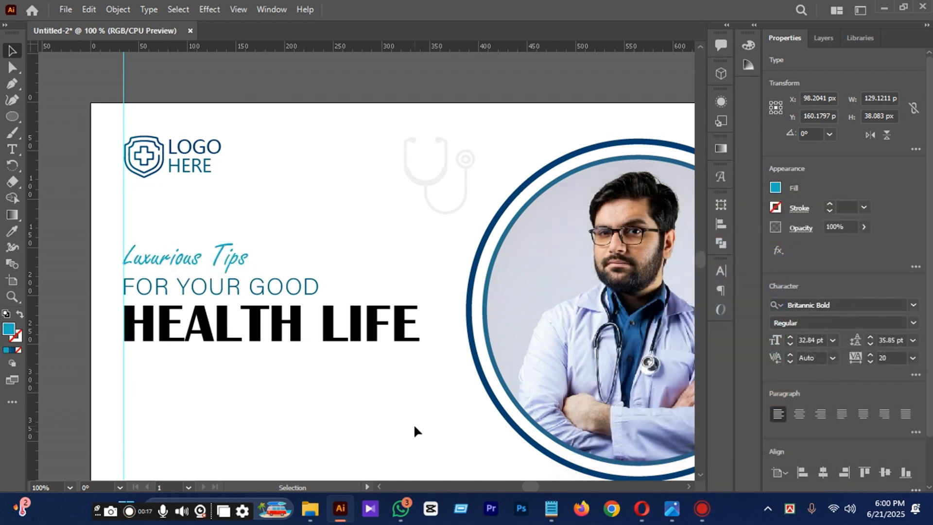
# Change the font of "FOR YOUR GOOD" to 微软雅黑 Regular.
pyautogui.scroll(-1, 282, 437)
pyautogui.click(224, 285)
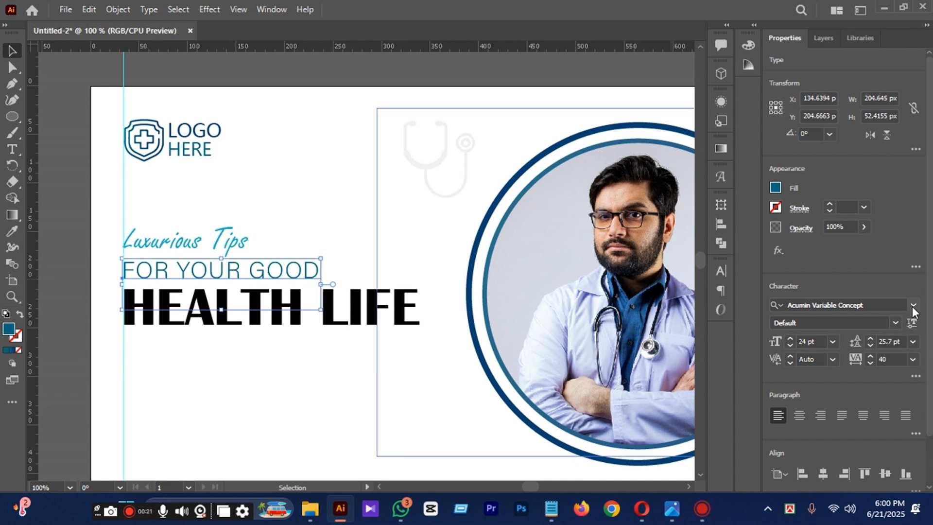
pyautogui.click(913, 306)
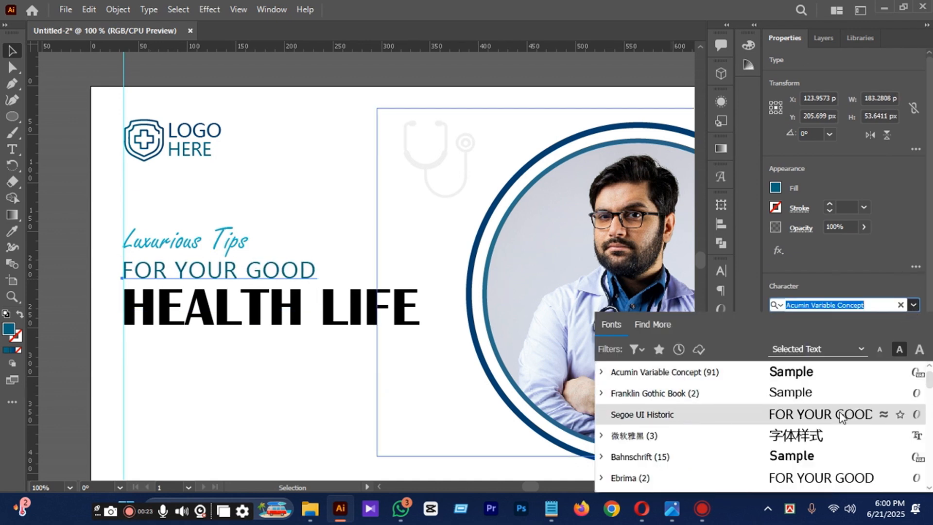
pyautogui.click(828, 436)
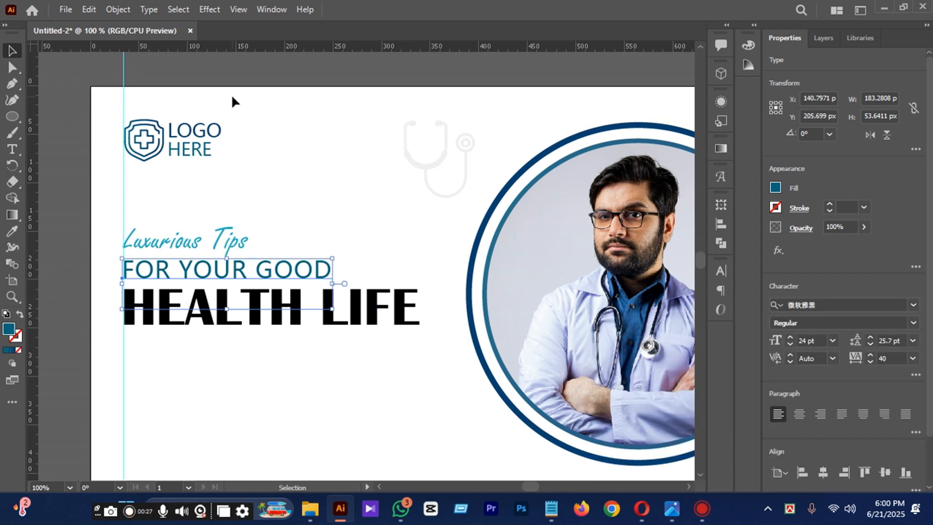
pyautogui.click(292, 74)
# Change the font of the whole "HEALTH LIFE" line to Franklin Gothic Demi.
pyautogui.scroll(-1, 287, 210)
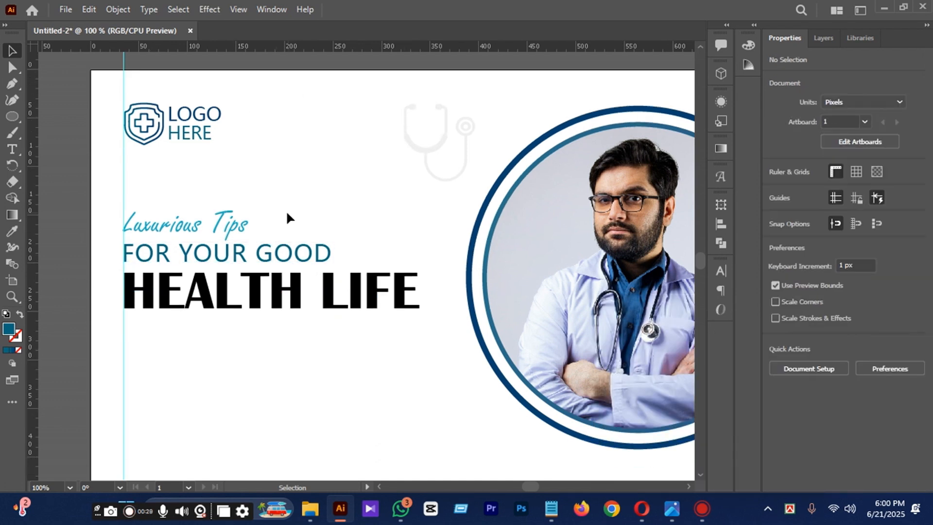
pyautogui.click(281, 298)
pyautogui.doubleClick(282, 297)
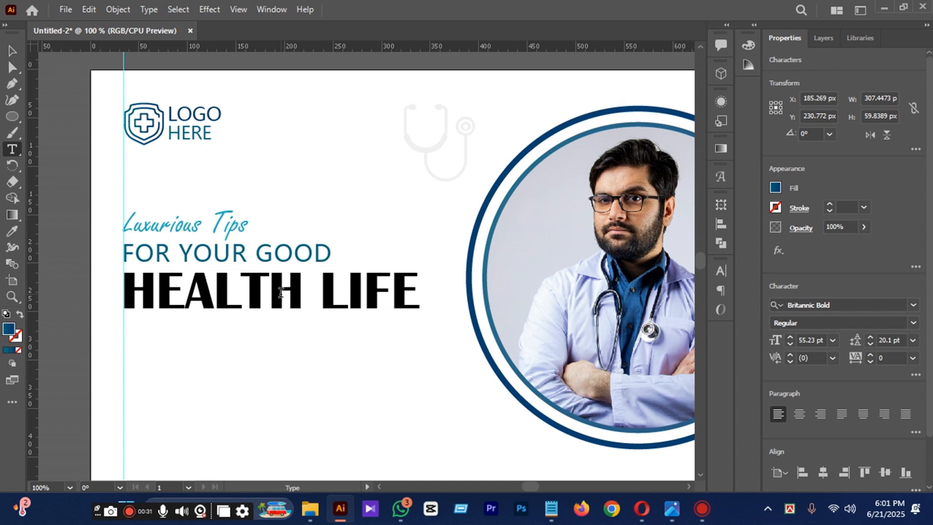
pyautogui.hotkey('ctrl', 'a')
pyautogui.click(858, 309)
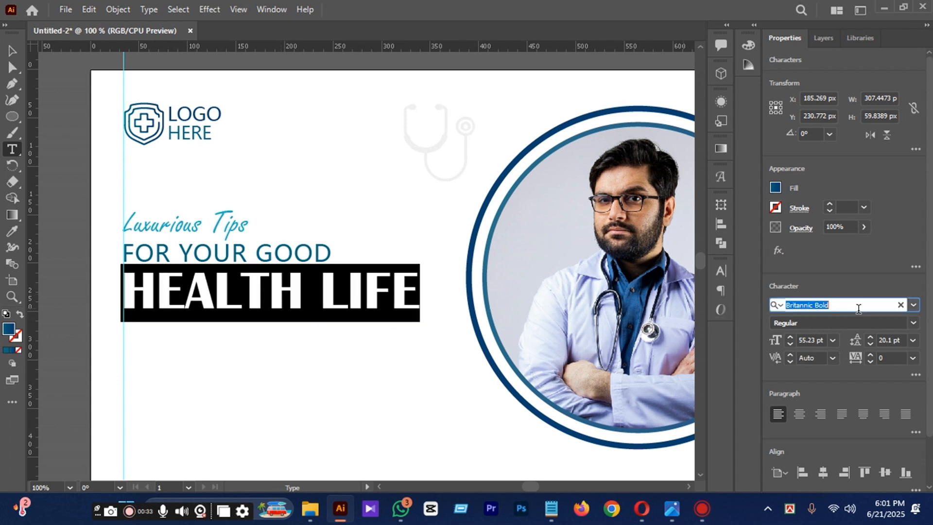
pyautogui.write('Franklin Gothic Demi')
pyautogui.click(834, 370)
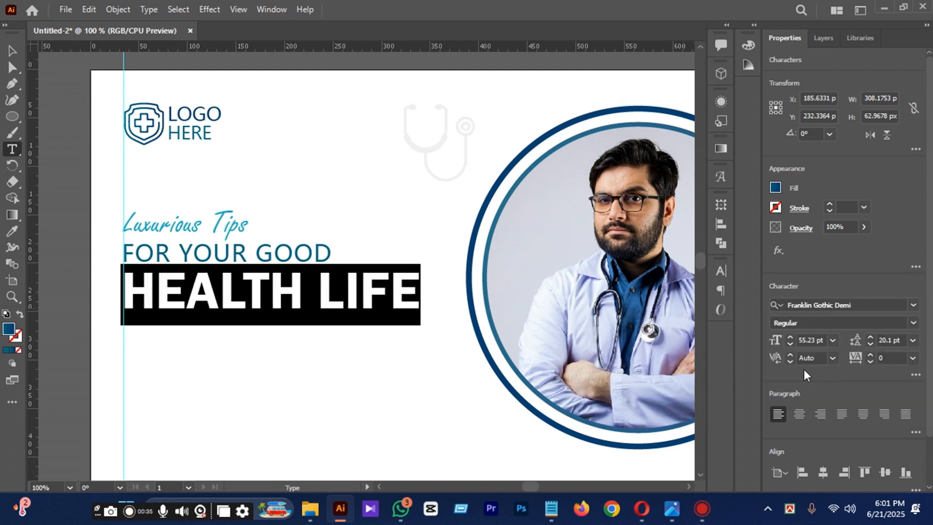
pyautogui.click(4, 43)
pyautogui.scroll(-2, 286, 216)
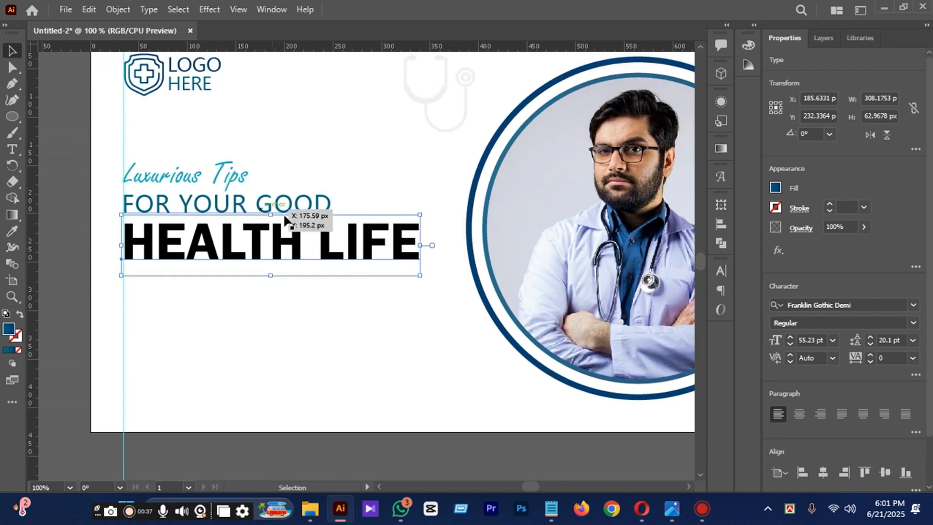
# Nudge "HEALTH LIFE" 1 px left and recolor it with the dark blue sampled from the swatch square above the artboard.
pyautogui.click(362, 331)
pyautogui.click(259, 262)
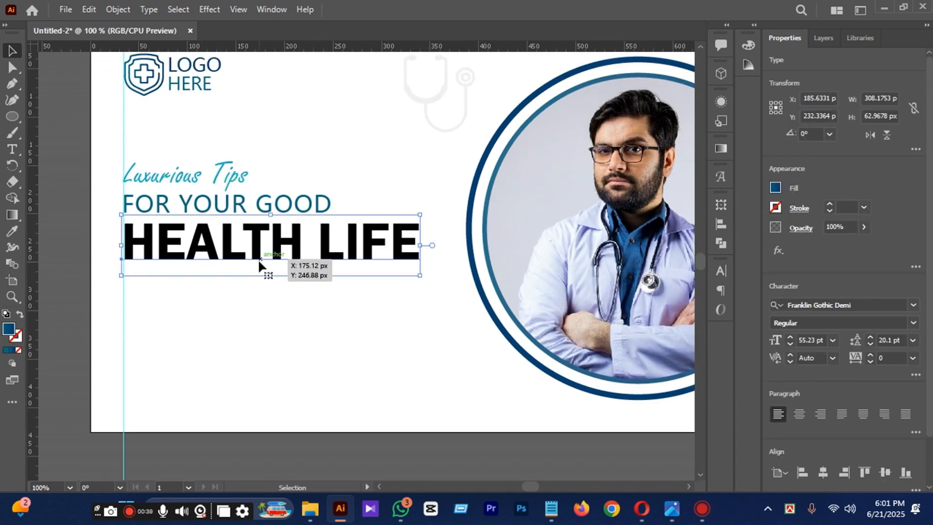
pyautogui.scroll(-1, 259, 262)
pyautogui.scroll(-1, 272, 259)
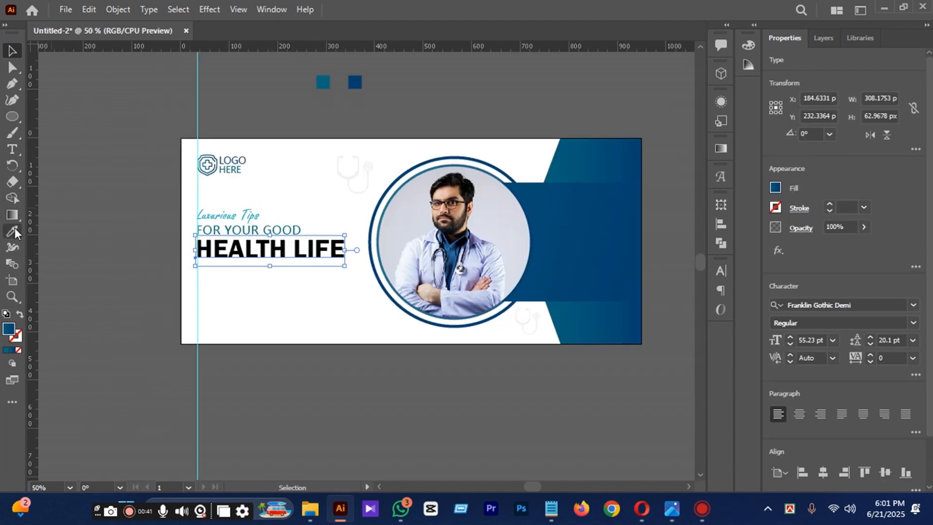
pyautogui.click(12, 231)
pyautogui.click(356, 82)
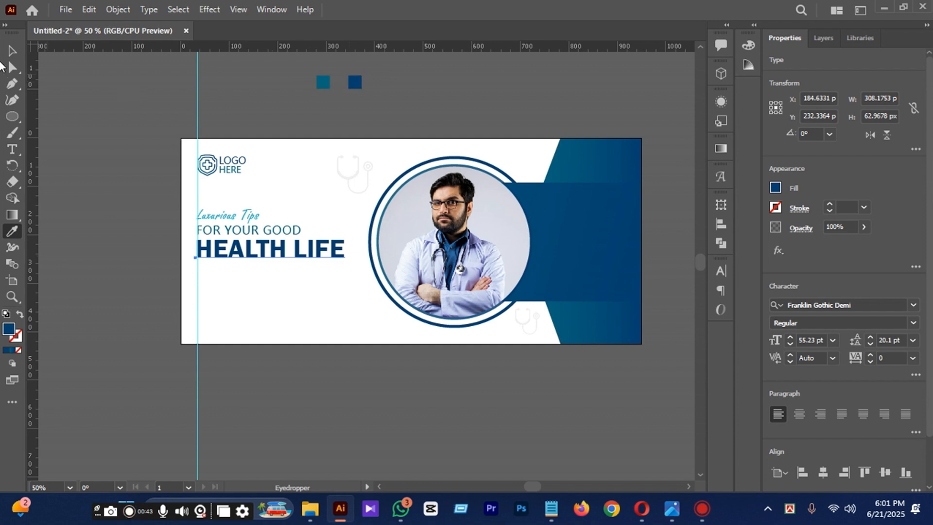
pyautogui.click(11, 54)
pyautogui.click(75, 182)
# Recolor "Luxurious Tips" with the teal sampled from the swatch square above the artboard.
pyautogui.scroll(1, 248, 232)
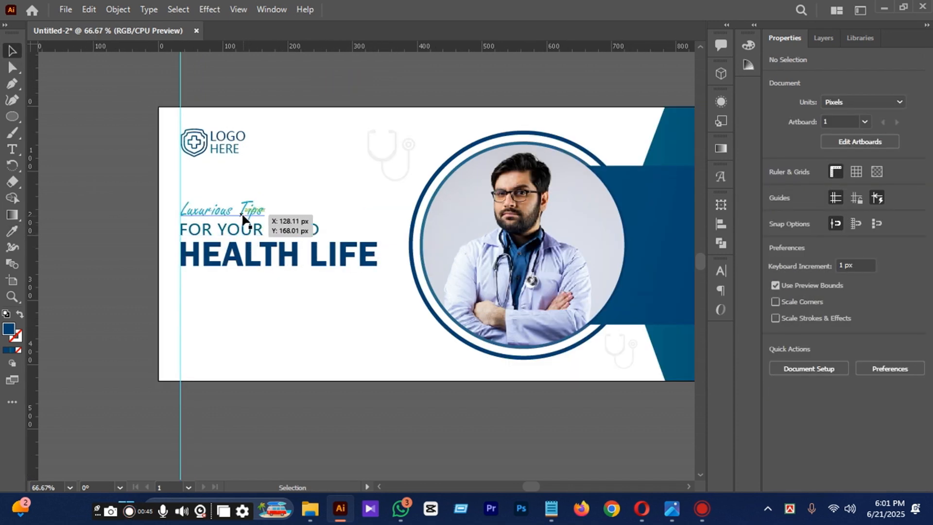
pyautogui.click(242, 214)
pyautogui.scroll(2, 242, 217)
pyautogui.click(12, 231)
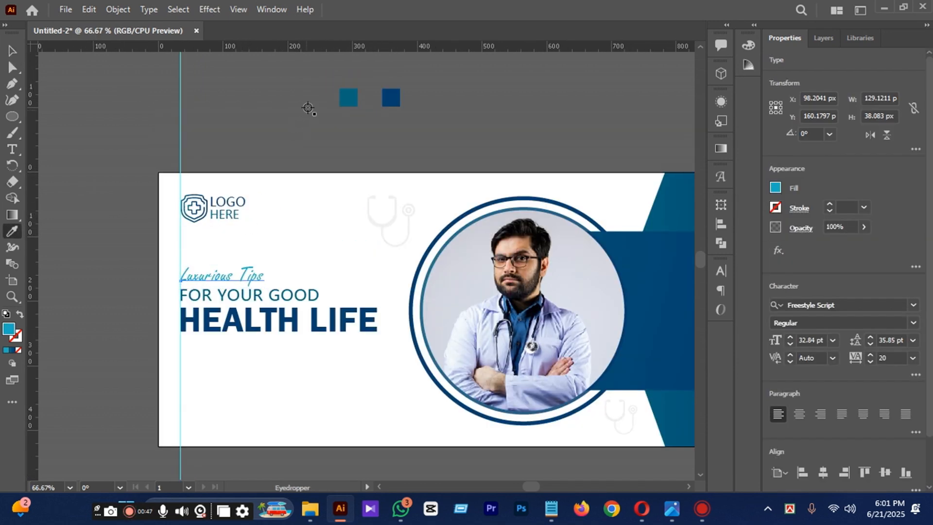
pyautogui.click(12, 51)
pyautogui.click(276, 218)
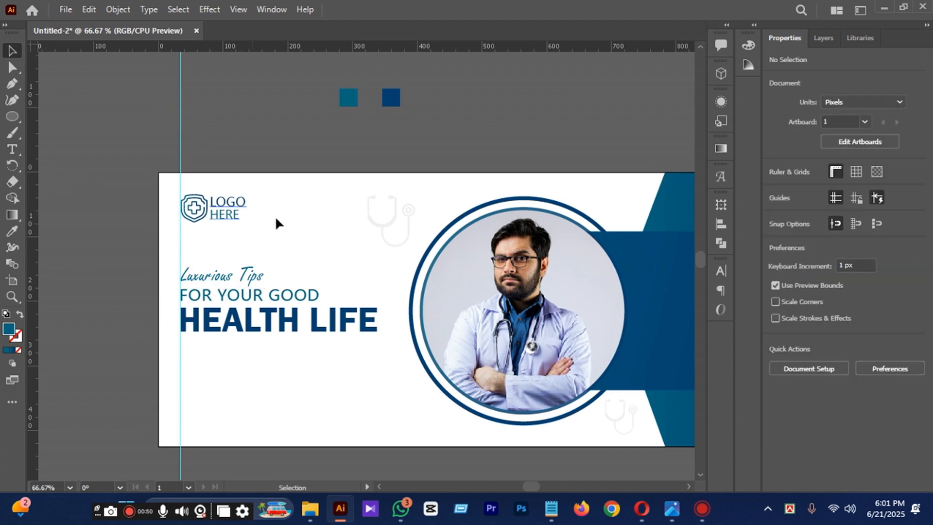
# Select all three headline lines and enlarge them together to about 322 x 128 px.
pyautogui.scroll(-1, 291, 257)
pyautogui.scroll(2, 304, 285)
pyautogui.scroll(-1, 278, 269)
pyautogui.moveTo(134, 180); pyautogui.dragTo(315, 315)
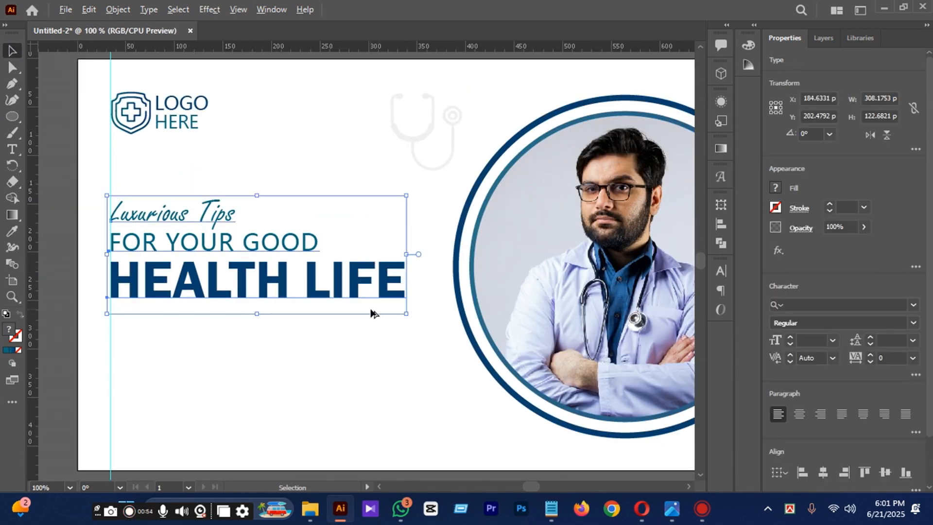
pyautogui.scroll(-1, 370, 309)
pyautogui.moveTo(394, 313)
pyautogui.mouseDown()
pyautogui.moveTo(408, 322)
pyautogui.moveTo(399, 316)
pyautogui.mouseUp()
# Nudge the three headline lines so their left edge meets the vertical guide, and raise them slightly.
pyautogui.press('Right')
pyautogui.press('Right')
pyautogui.press('Right')
pyautogui.press('Right')
pyautogui.press('Right')
pyautogui.press('Right')
pyautogui.press('Right')
pyautogui.press('Down')
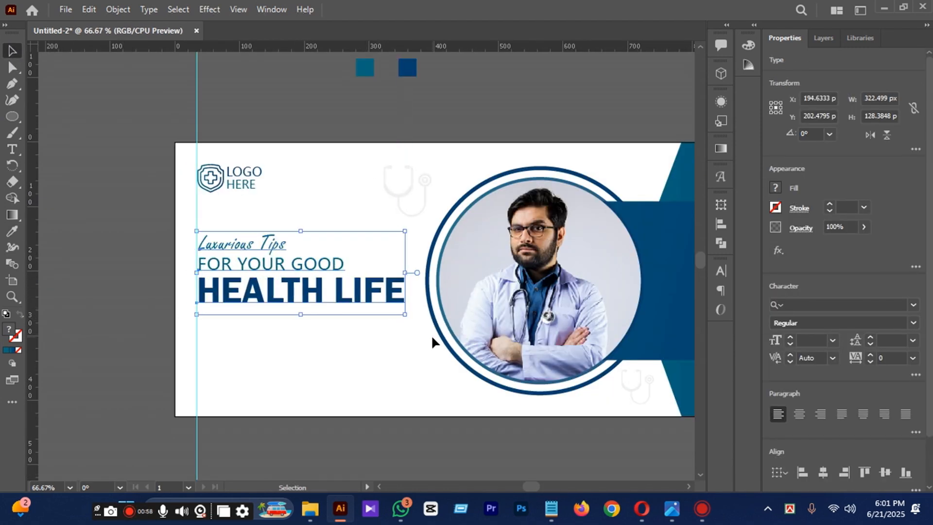
pyautogui.press('Up')
pyautogui.press('Up')
pyautogui.press('Up')
pyautogui.press('Up')
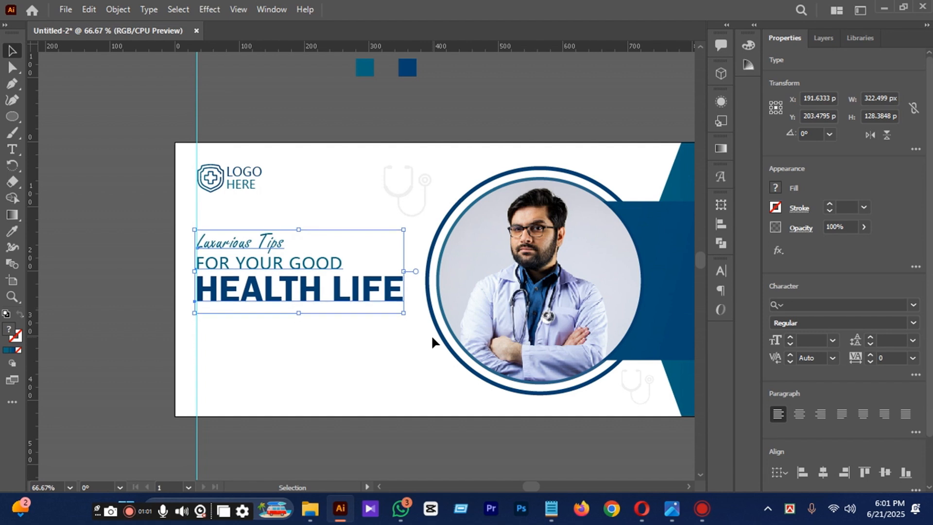
pyautogui.click(132, 164)
# Move the small faded stethoscope from the lower right of the photo circle to its lower left.
pyautogui.scroll(-1, 136, 175)
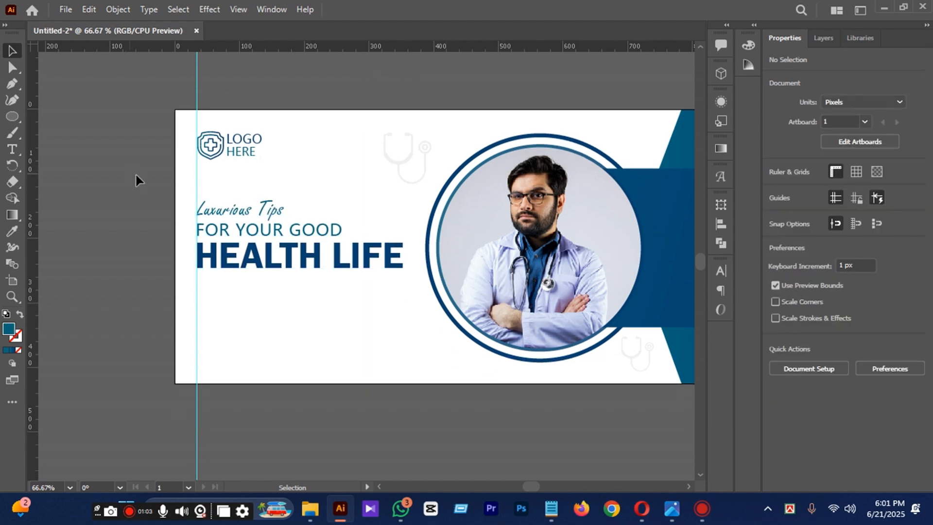
pyautogui.moveTo(635, 347); pyautogui.dragTo(424, 340)
pyautogui.click(525, 416)
# Group the three headline lines.
pyautogui.click(257, 203)
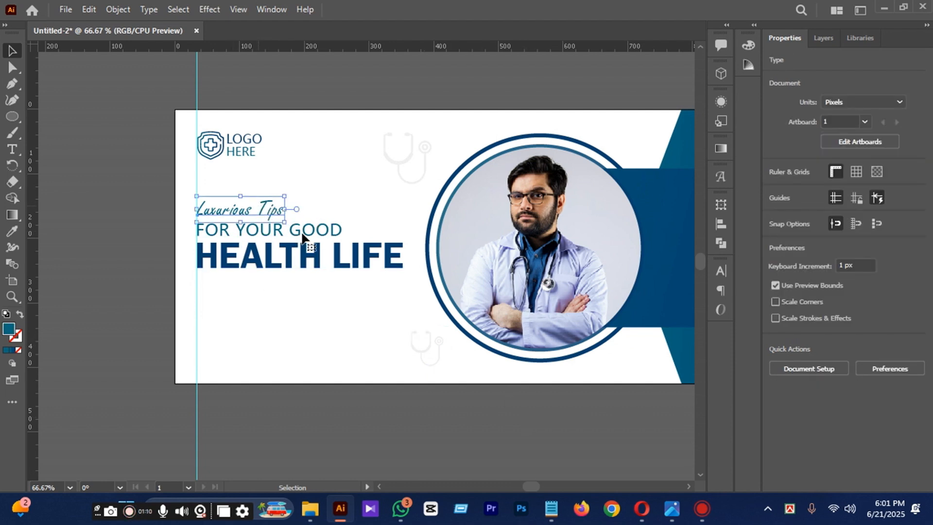
pyautogui.keyDown('shift'); pyautogui.click(356, 265); pyautogui.keyUp('shift')
pyautogui.hotkey('ctrl', 'g')
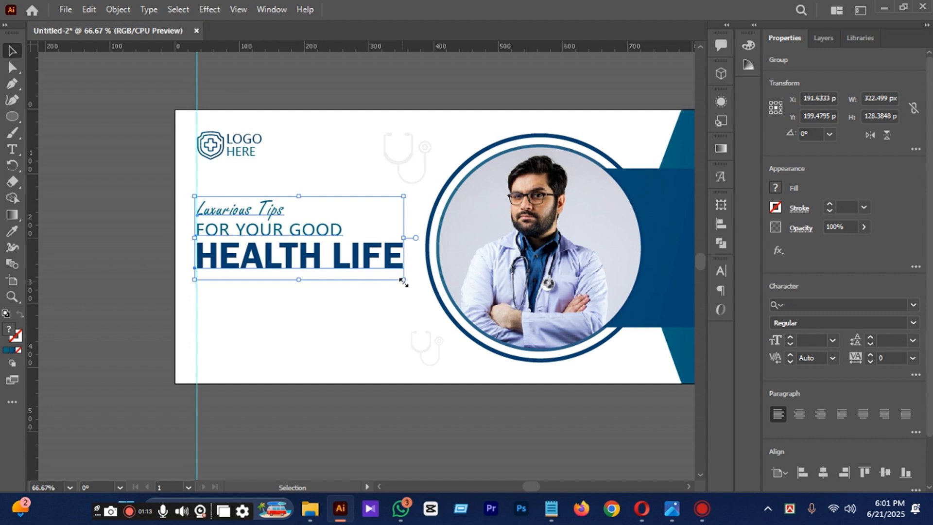
# Enlarge the headline group to about 336 x 134 px and shift it right to align with the vertical guide.
pyautogui.moveTo(404, 280); pyautogui.dragTo(409, 287)
pyautogui.moveTo(410, 291); pyautogui.dragTo(410, 286)
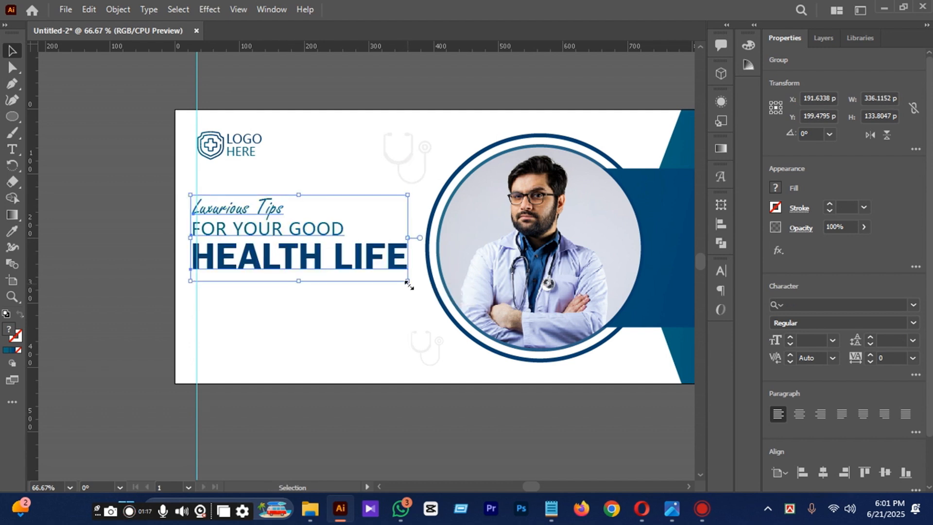
pyautogui.press('Right')
pyautogui.press('Right')
pyautogui.press('Right')
pyautogui.press('Right')
pyautogui.press('Right')
pyautogui.press('Right')
pyautogui.press('Right')
pyautogui.press('Right')
pyautogui.press('Right')
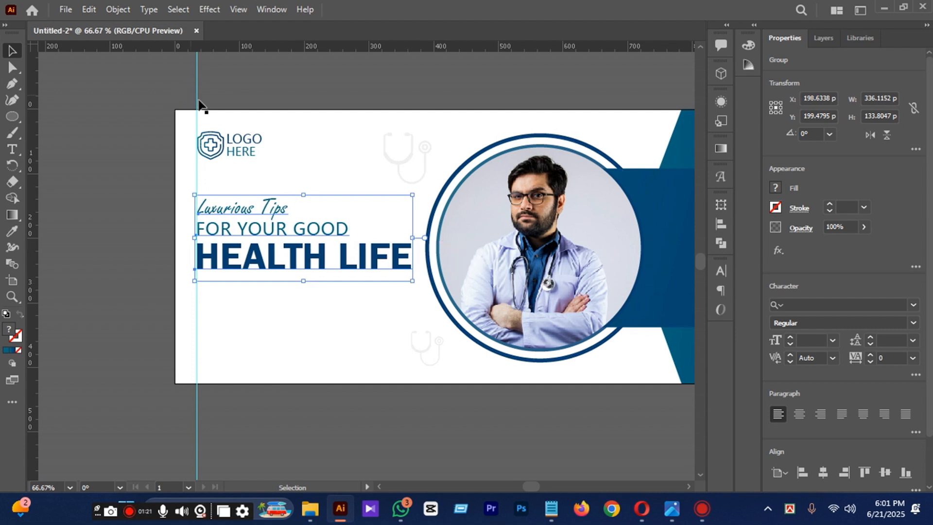
# Group the logo with the headline and move the combined group down 13 px.
pyautogui.keyDown('shift'); pyautogui.click(250, 140); pyautogui.keyUp('shift')
pyautogui.hotkey('ctrl', 'g')
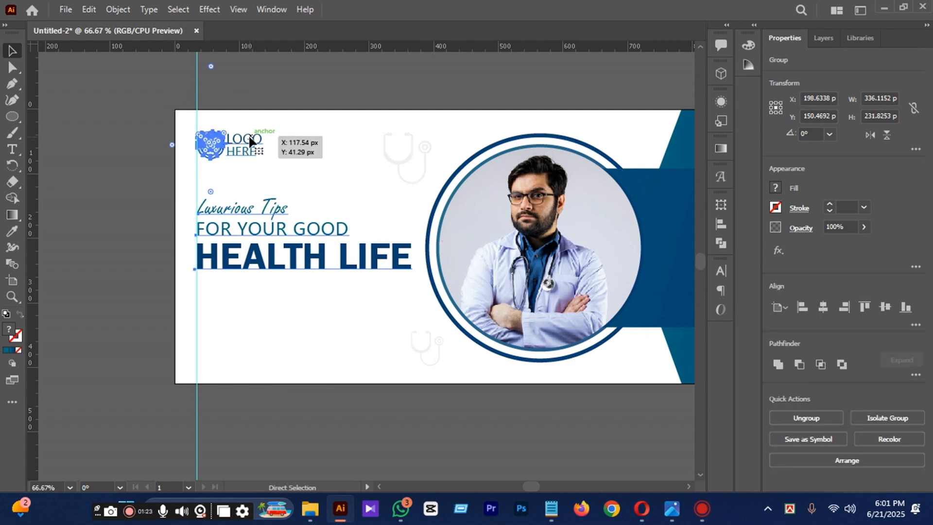
pyautogui.hotkey('shift', 'Down')
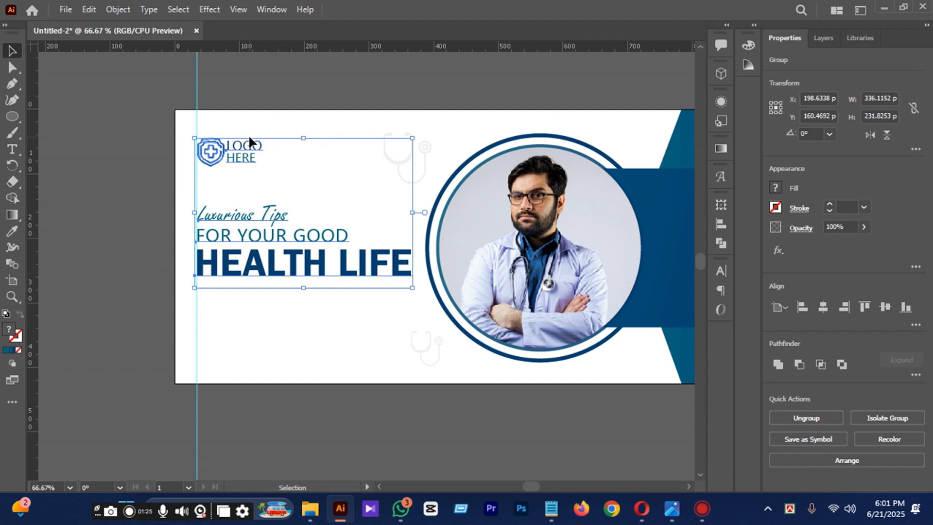
pyautogui.press('Down')
pyautogui.press('Down')
pyautogui.press('Down')
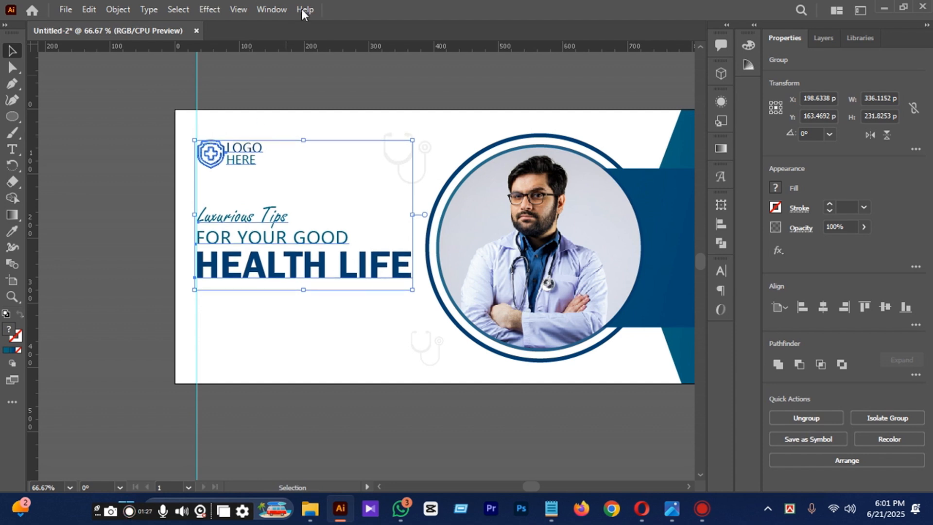
# Move the small faded stethoscope slightly up and to the left, away from the photo circle's lower left edge.
pyautogui.scroll(-1, 194, 89)
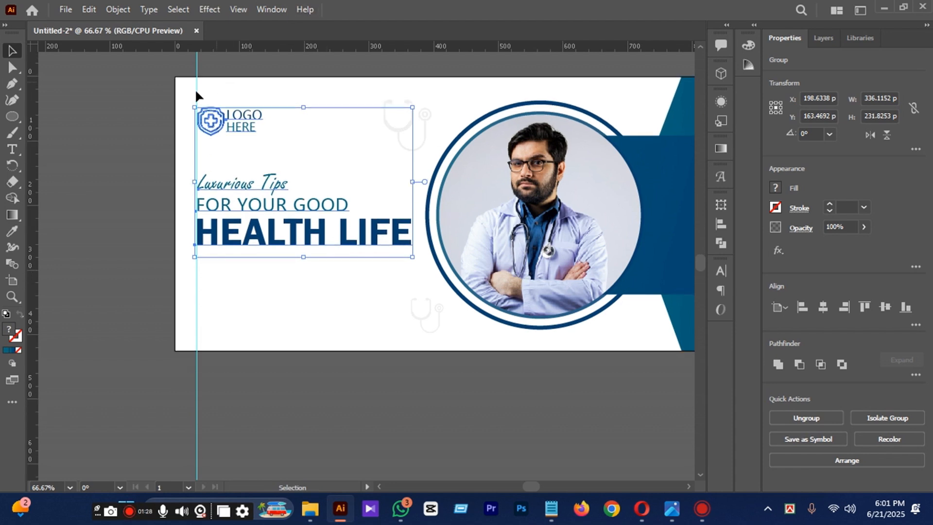
pyautogui.click(136, 120)
pyautogui.scroll(-1, 133, 138)
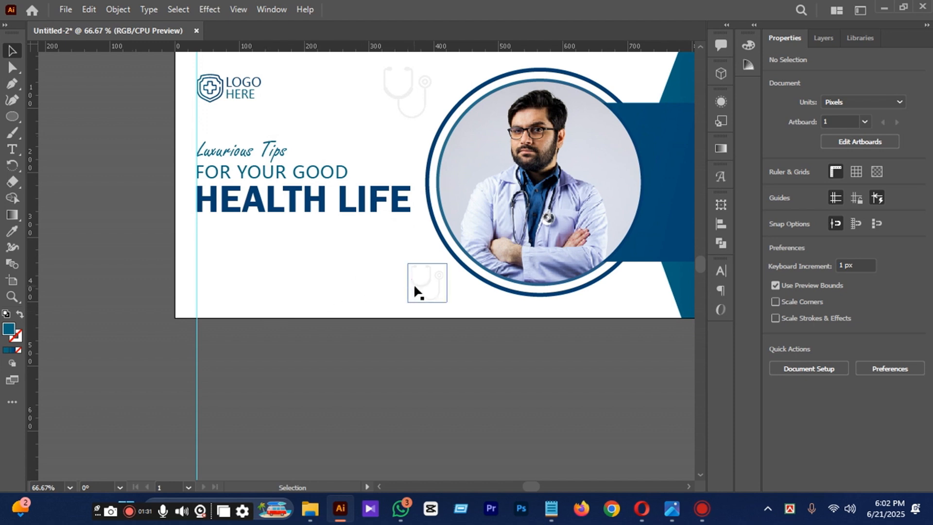
pyautogui.moveTo(413, 283); pyautogui.dragTo(406, 260)
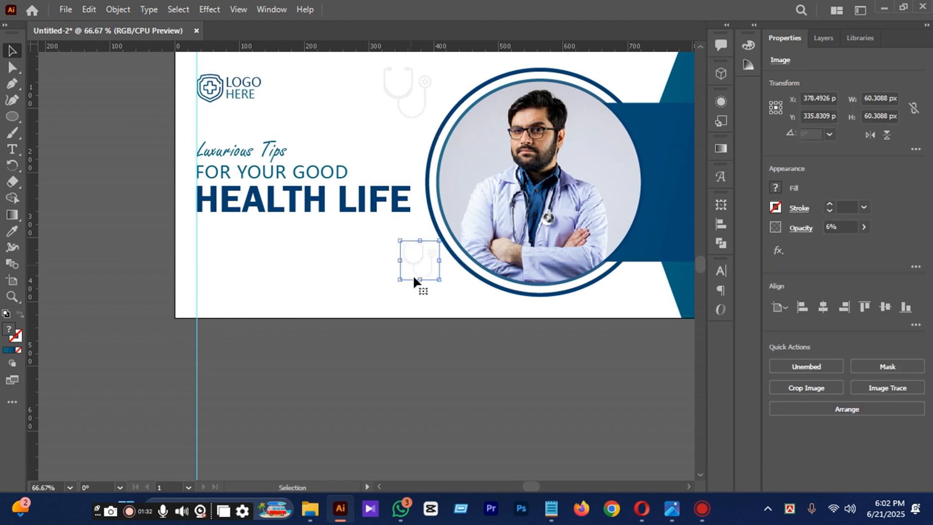
pyautogui.click(540, 358)
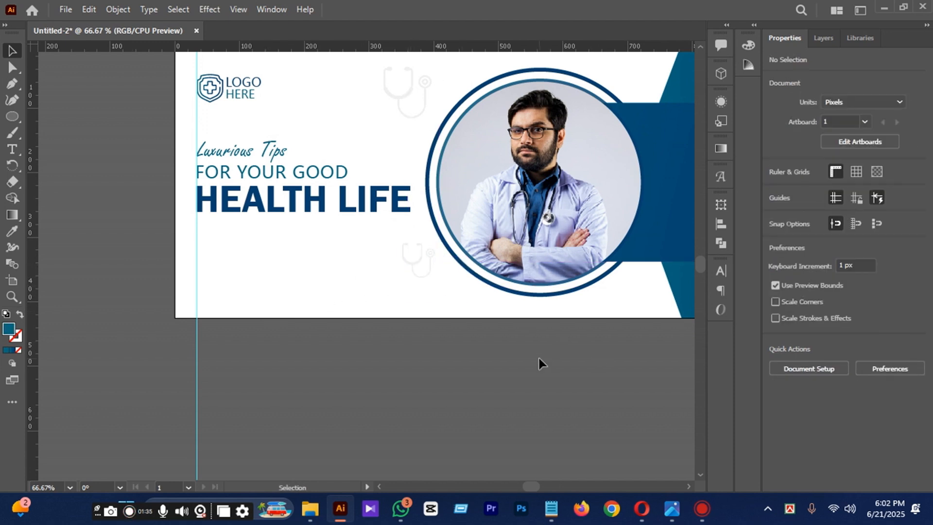
pyautogui.scroll(2, 528, 359)
pyautogui.scroll(-1, 204, 360)
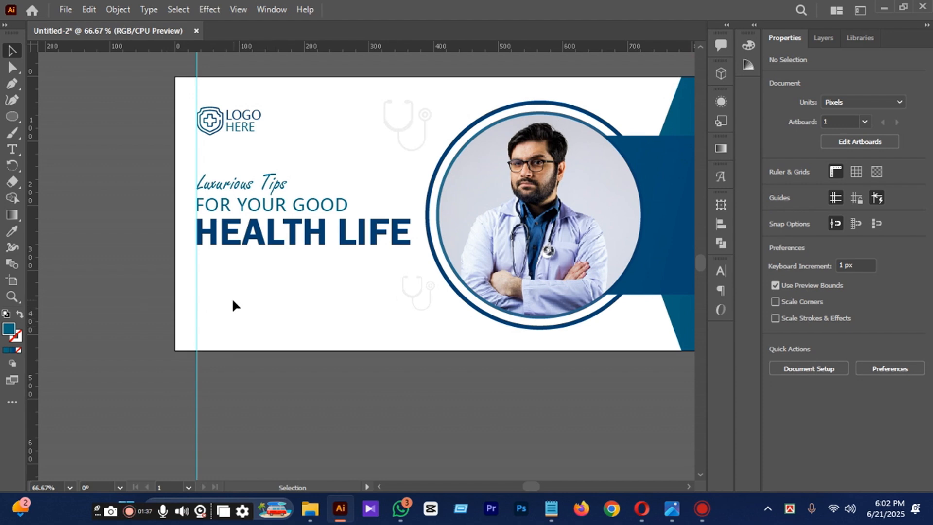
# Place the phone-call image from the Downloads folder in File Explorer onto the banner below the headline.
pyautogui.moveTo(310, 511)
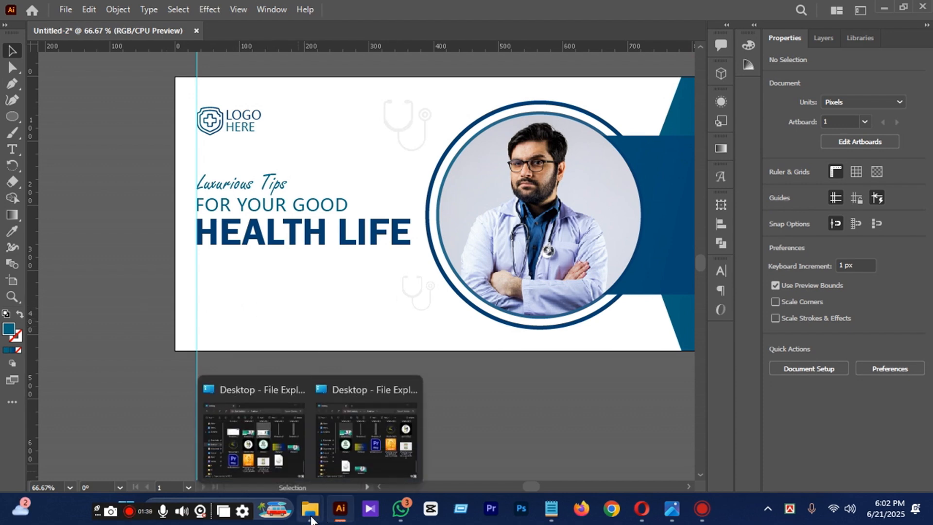
pyautogui.click(251, 428)
pyautogui.scroll(5, 585, 294)
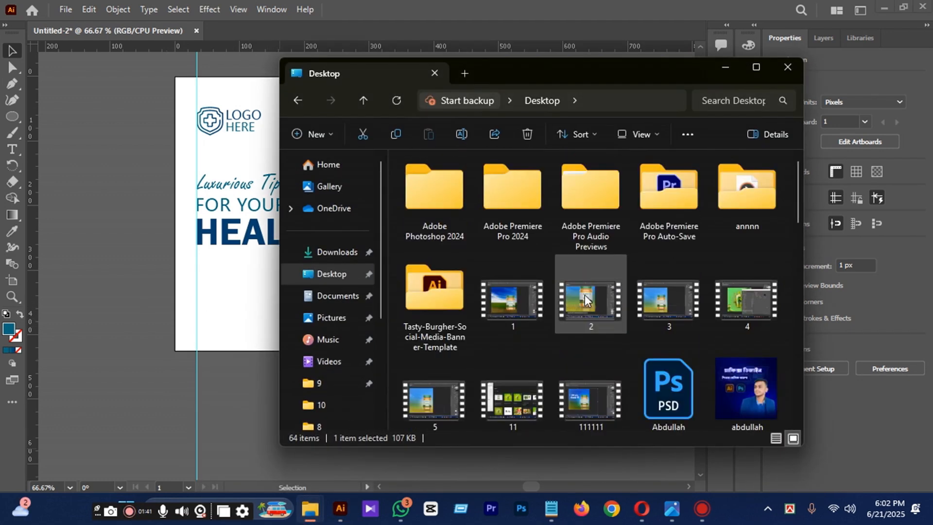
pyautogui.scroll(-5, 585, 295)
pyautogui.click(336, 252)
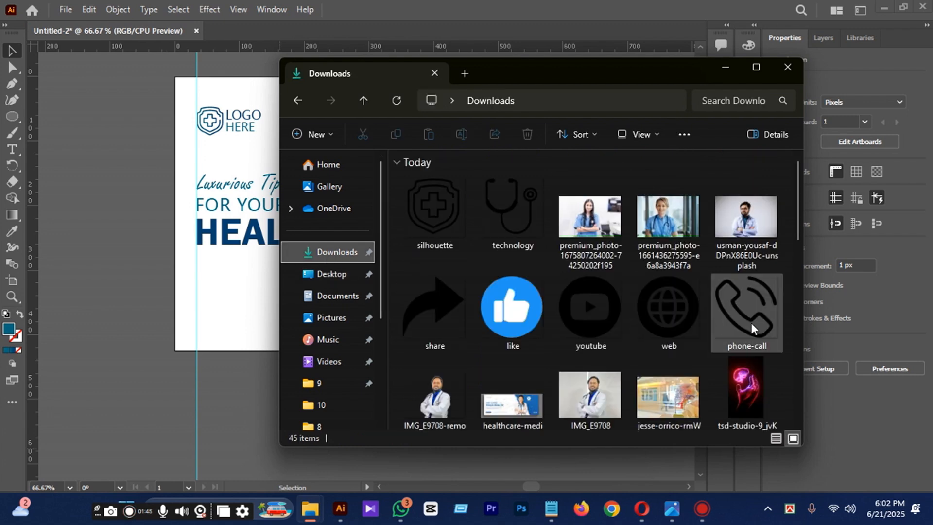
pyautogui.moveTo(752, 323); pyautogui.dragTo(212, 282)
pyautogui.click(725, 67)
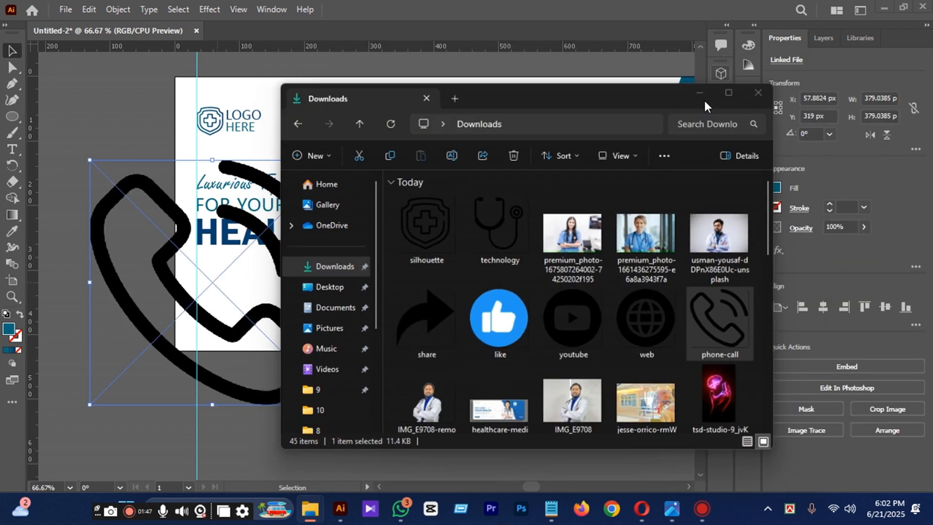
# Embed the phone icon and shrink it to about 41 px, with its left edge on the vertical guide.
pyautogui.moveTo(334, 404); pyautogui.dragTo(240, 309)
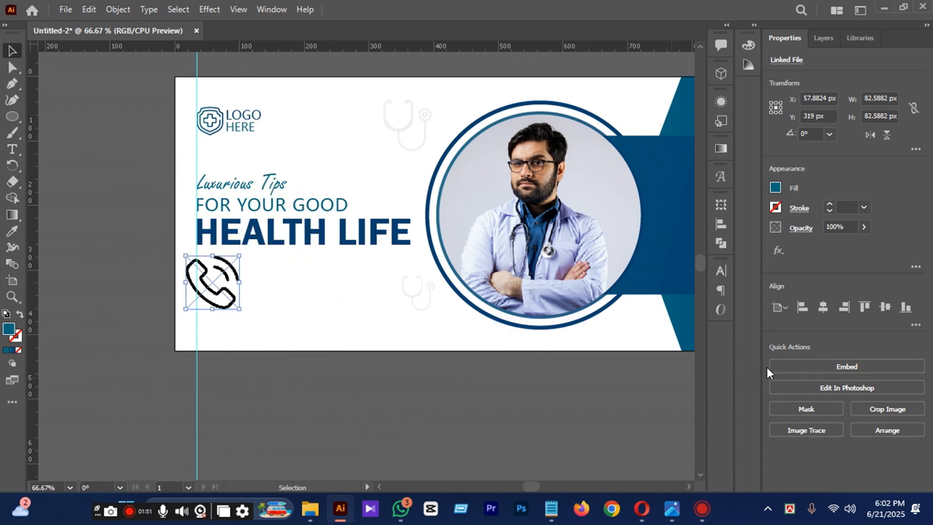
pyautogui.click(802, 366)
pyautogui.scroll(2, 201, 288)
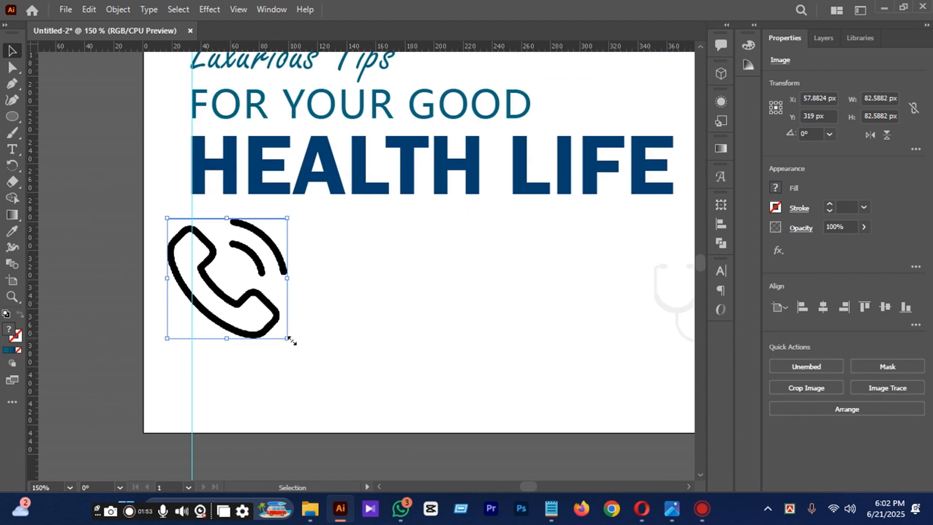
pyautogui.moveTo(290, 340); pyautogui.dragTo(228, 325)
pyautogui.scroll(-1, 235, 324)
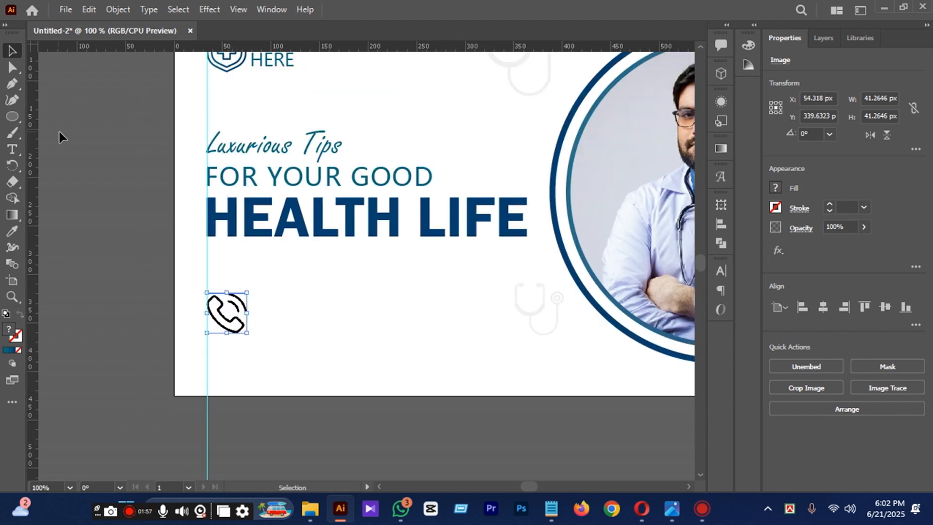
# Draw a teal circle about 58 px wide, align it with the guide over the phone icon and send it behind the icon.
pyautogui.rightClick(8, 119)
pyautogui.click(49, 121)
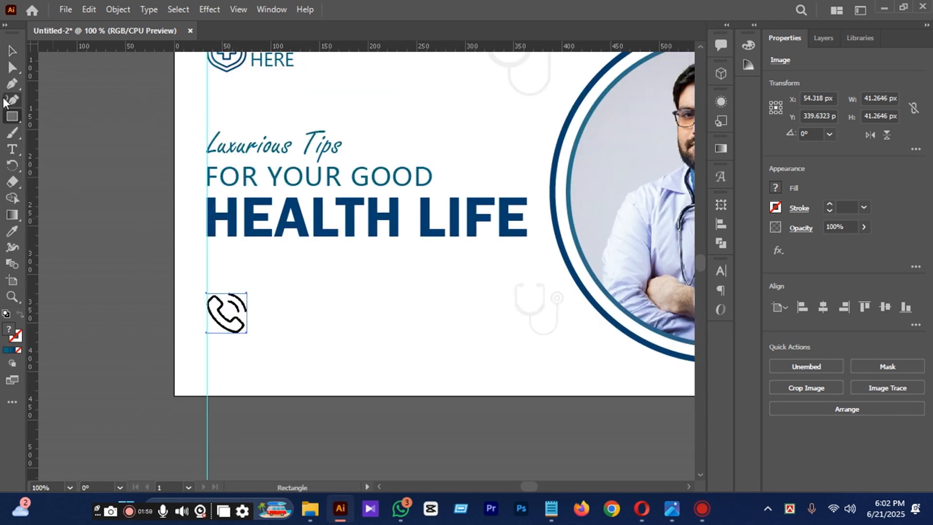
pyautogui.rightClick(13, 111)
pyautogui.click(73, 132)
pyautogui.moveTo(308, 299); pyautogui.dragTo(336, 329)
pyautogui.click(4, 51)
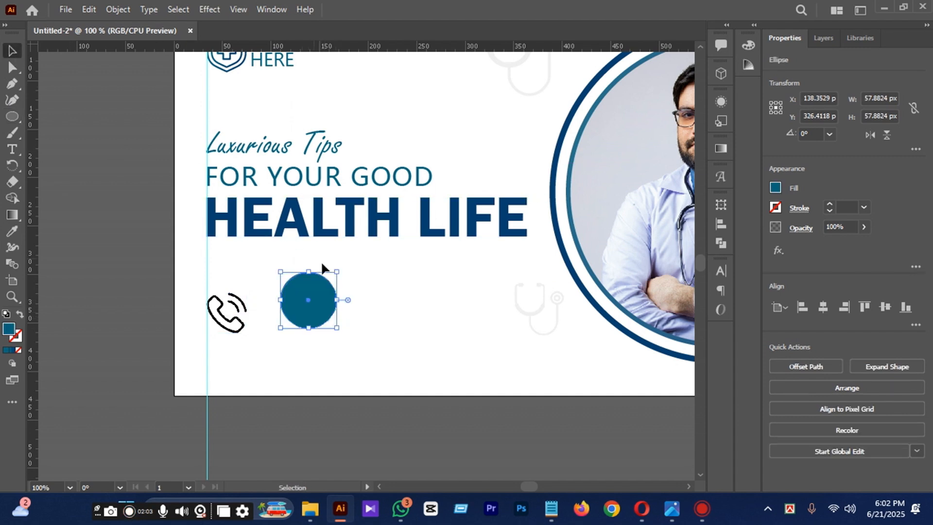
pyautogui.moveTo(312, 295); pyautogui.dragTo(236, 297)
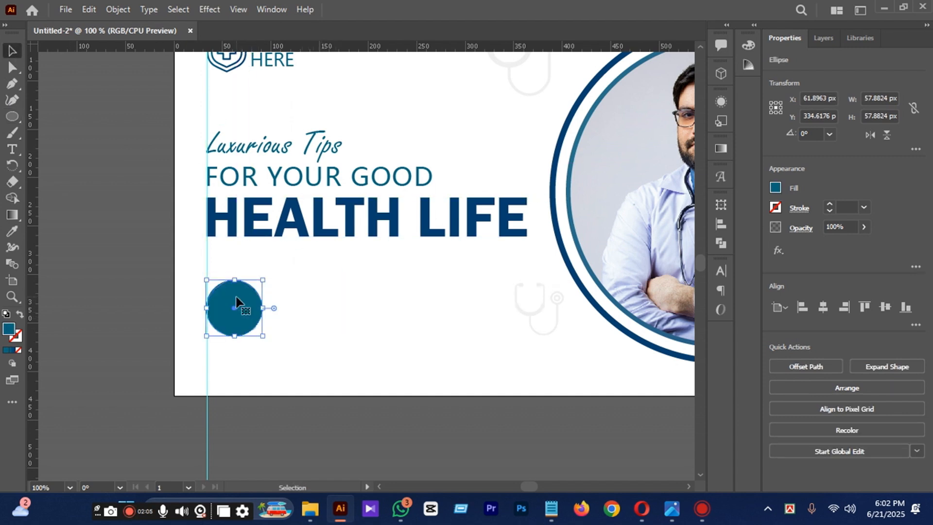
pyautogui.hotkey('ctrl', '[')
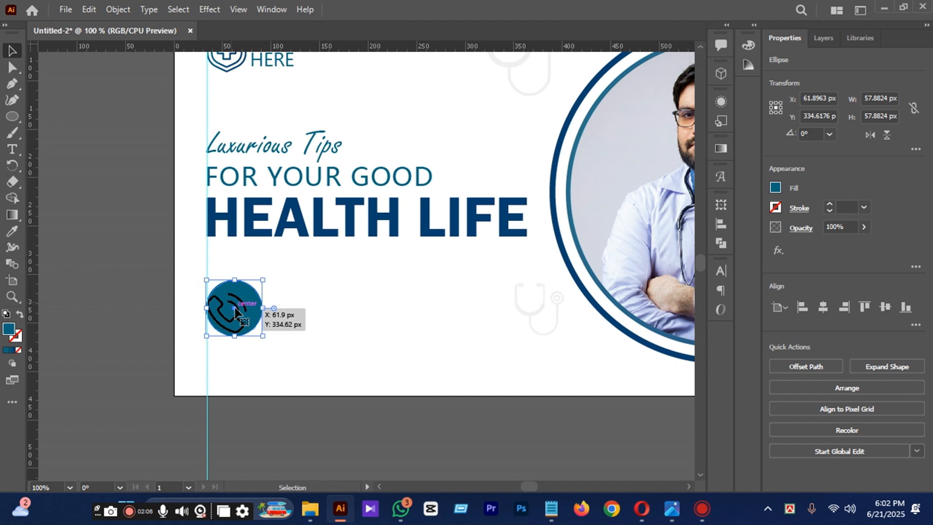
# Center the phone icon on the teal circle.
pyautogui.click(349, 448)
pyautogui.scroll(1, 245, 310)
pyautogui.moveTo(237, 303); pyautogui.dragTo(248, 301)
pyautogui.press('Down')
pyautogui.press('Down')
pyautogui.press('Down')
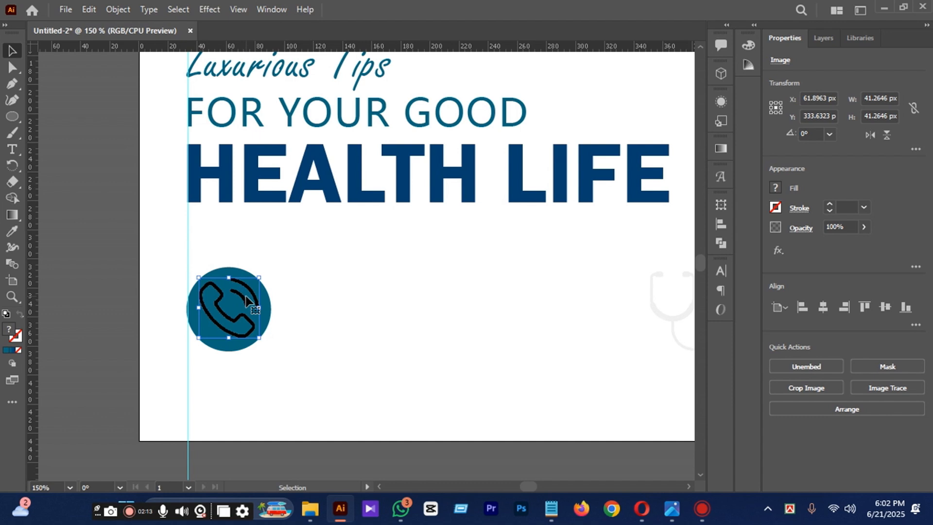
# Delete the phone icon from the teal circle.
pyautogui.scroll(-1, 246, 300)
pyautogui.scroll(1, 362, 436)
pyautogui.scroll(-1, 363, 436)
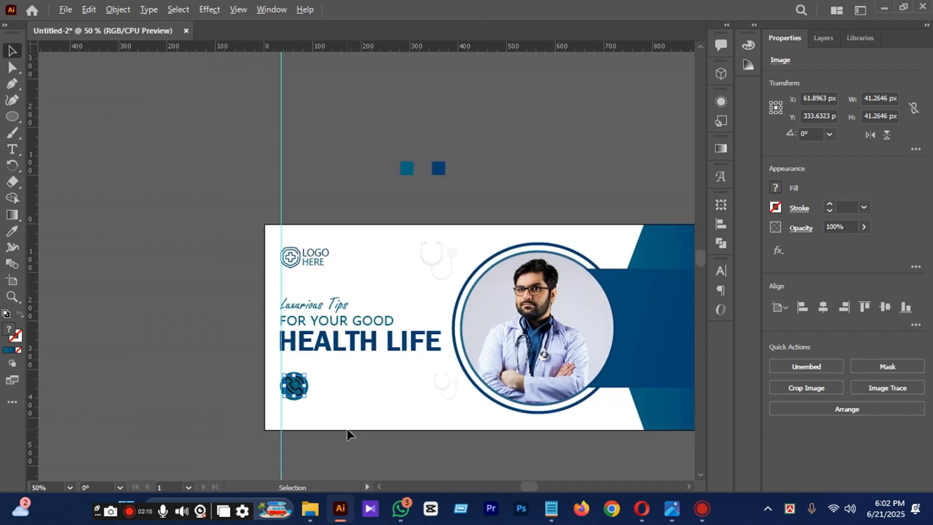
pyautogui.press('Delete')
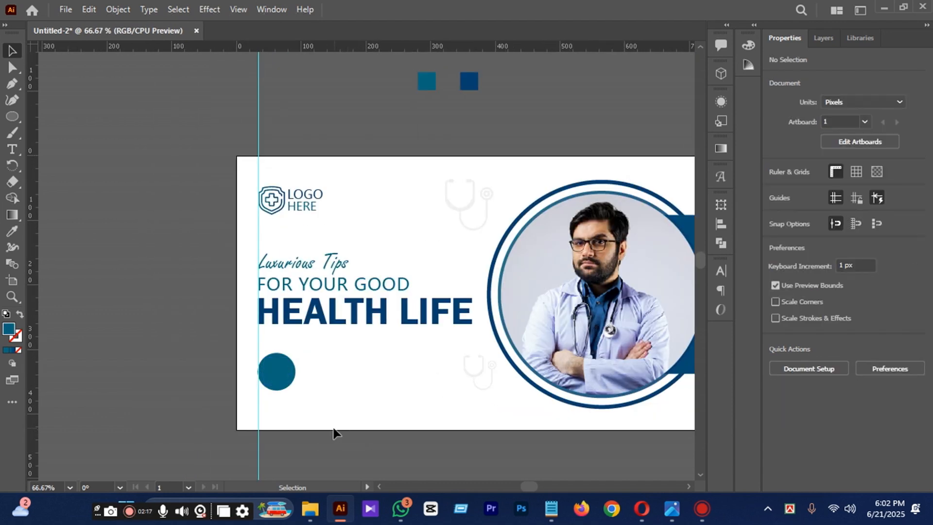
# Shrink the teal circle to about 42 px and nudge it left until its edge meets the vertical guide.
pyautogui.scroll(2, 272, 384)
pyautogui.click(273, 380)
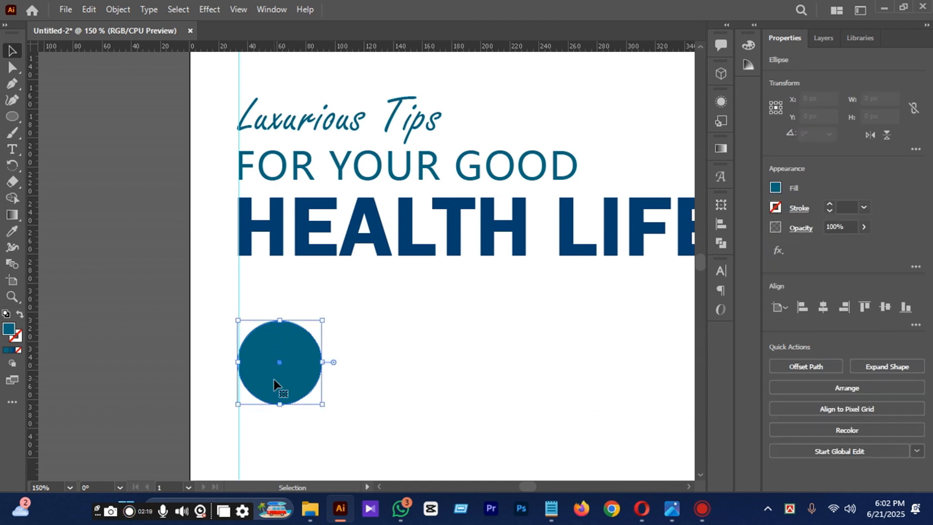
pyautogui.press('Right')
pyautogui.press('Right')
pyautogui.press('Right')
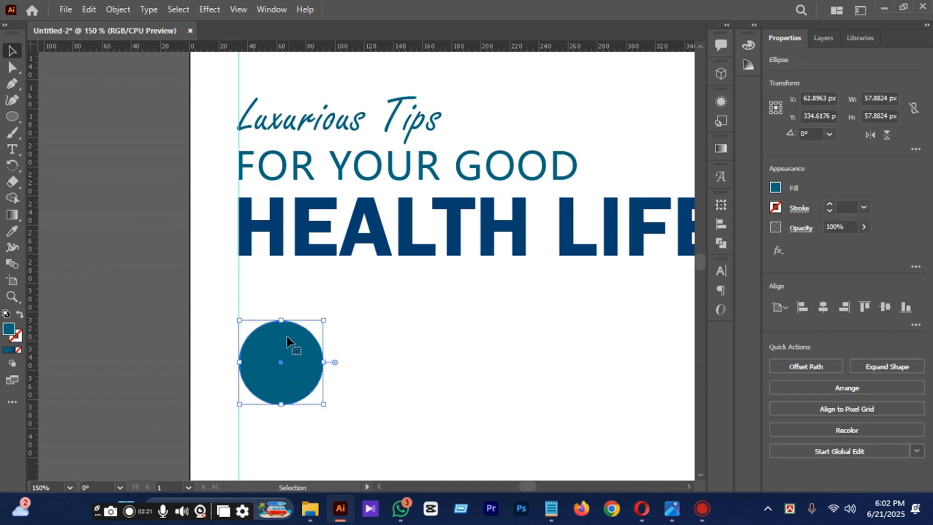
pyautogui.moveTo(324, 405); pyautogui.dragTo(314, 393)
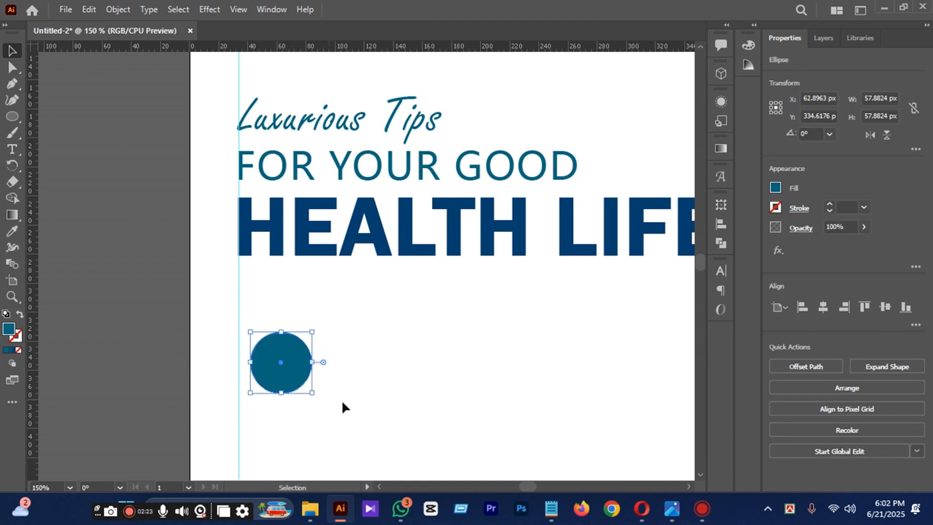
pyautogui.scroll(-2, 344, 406)
pyautogui.press('Left')
pyautogui.press('Left')
pyautogui.press('Left')
pyautogui.press('Left')
pyautogui.press('Left')
pyautogui.press('Left')
pyautogui.press('Left')
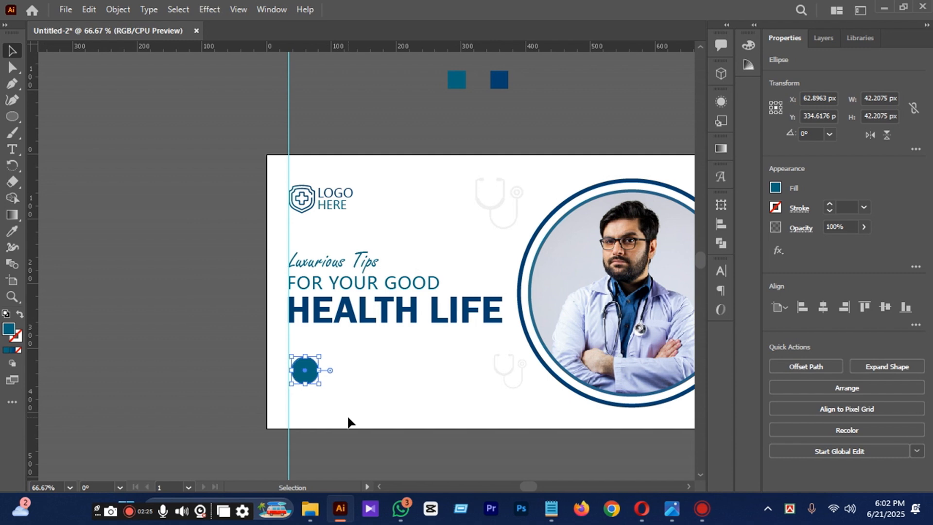
pyautogui.scroll(-1, 334, 400)
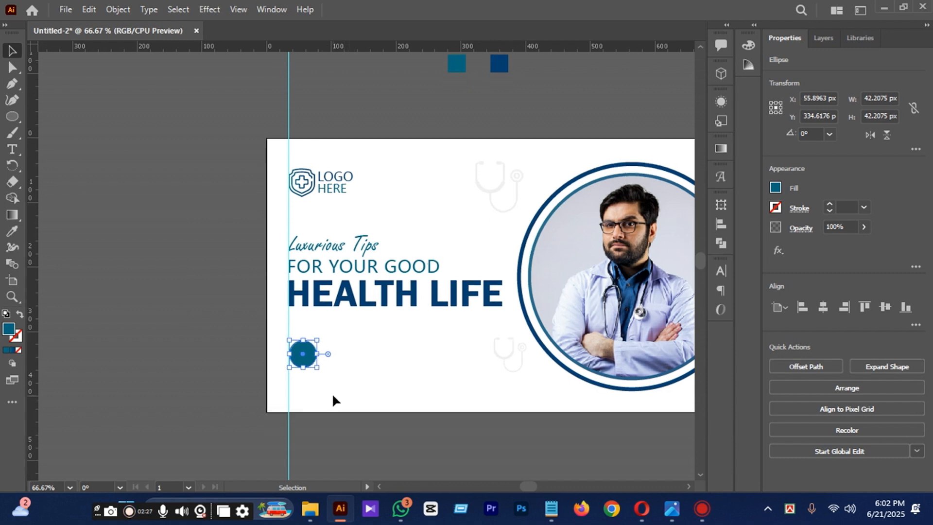
# Paste a copy of the teal circle in front of it and shrink the copy to about 38 px around its center.
pyautogui.scroll(1, 308, 335)
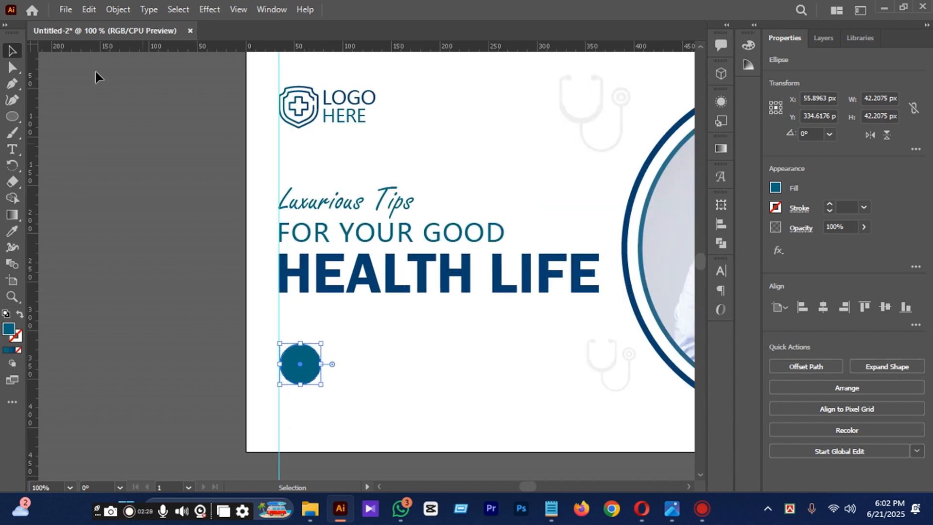
pyautogui.click(89, 13)
pyautogui.click(87, 11)
pyautogui.click(85, 9)
pyautogui.click(196, 105)
pyautogui.moveTo(324, 389); pyautogui.dragTo(318, 379)
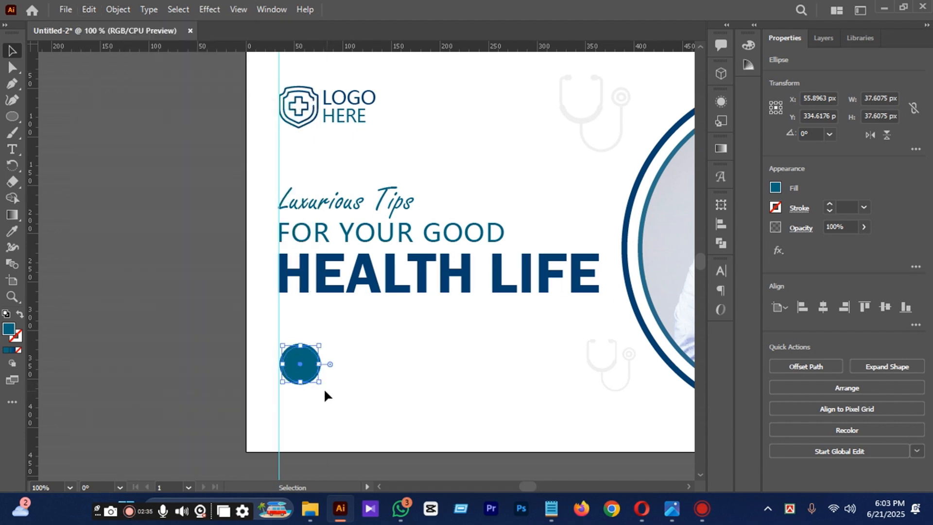
# Swap the outer circle's fill and stroke to make it an unfilled ring with a 1 pt teal stroke.
pyautogui.scroll(2, 313, 383)
pyautogui.scroll(1, 307, 381)
pyautogui.click(374, 372)
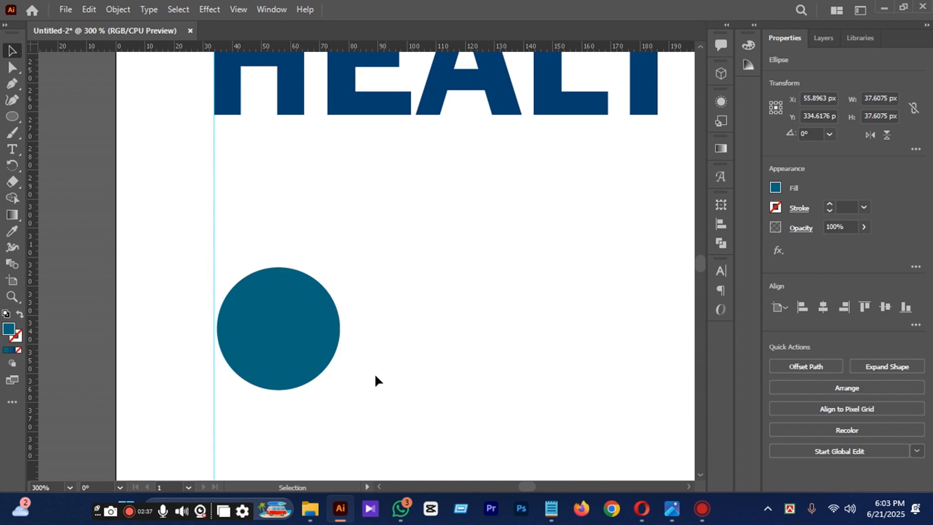
pyautogui.click(340, 337)
pyautogui.click(19, 315)
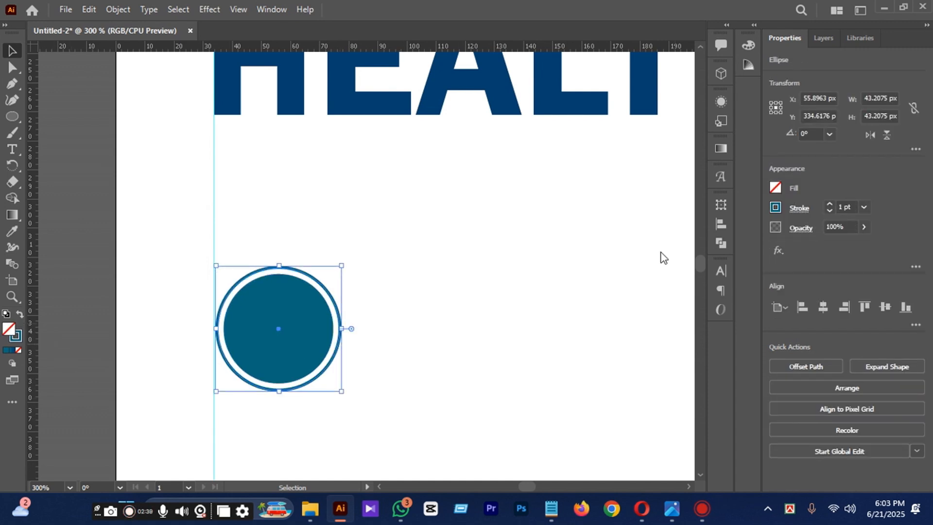
pyautogui.click(456, 341)
# Group the ring with the filled circle and place a copy of the group about 180 px to its right.
pyautogui.scroll(-2, 265, 305)
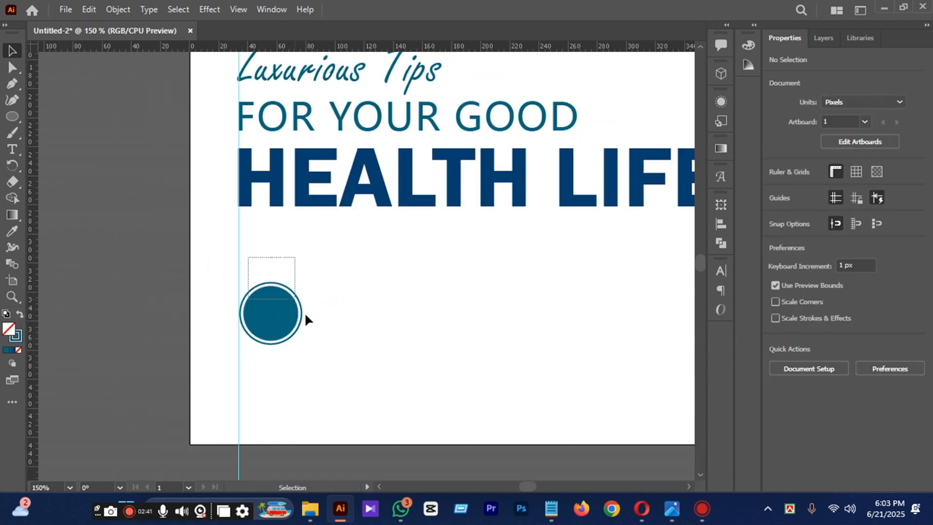
pyautogui.moveTo(306, 320); pyautogui.dragTo(388, 333)
pyautogui.scroll(-2, 271, 333)
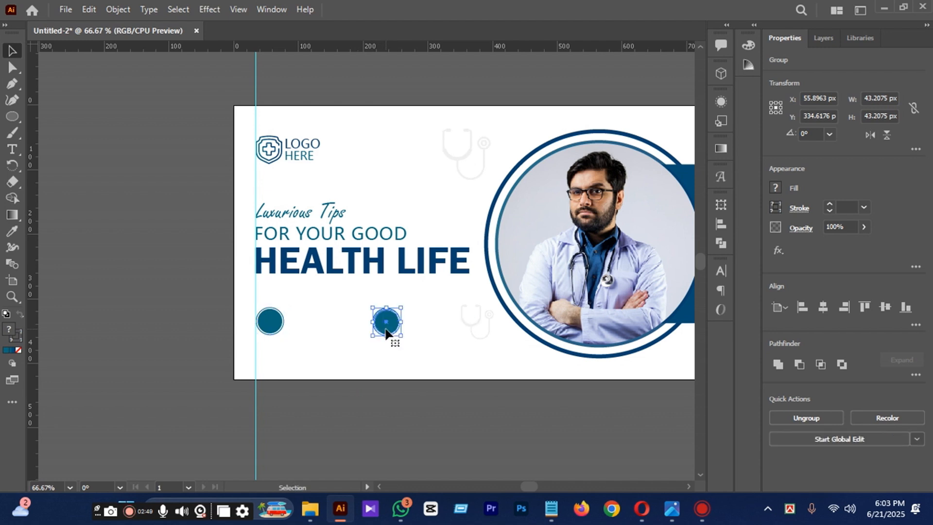
pyautogui.click(511, 416)
# Move the small faded stethoscope down and right beside the photo circle's lower left edge, to about X 413, Y 369 px.
pyautogui.moveTo(488, 335); pyautogui.dragTo(514, 340)
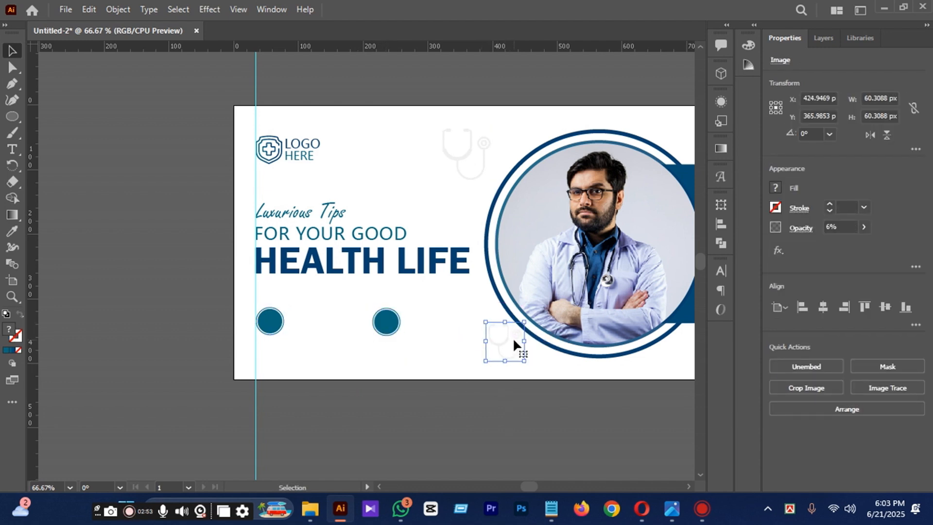
pyautogui.press('Left')
pyautogui.press('Left')
pyautogui.press('Left')
pyautogui.press('Left')
pyautogui.press('Left')
pyautogui.press('Left')
pyautogui.press('Left')
pyautogui.press('Left')
pyautogui.press('Left')
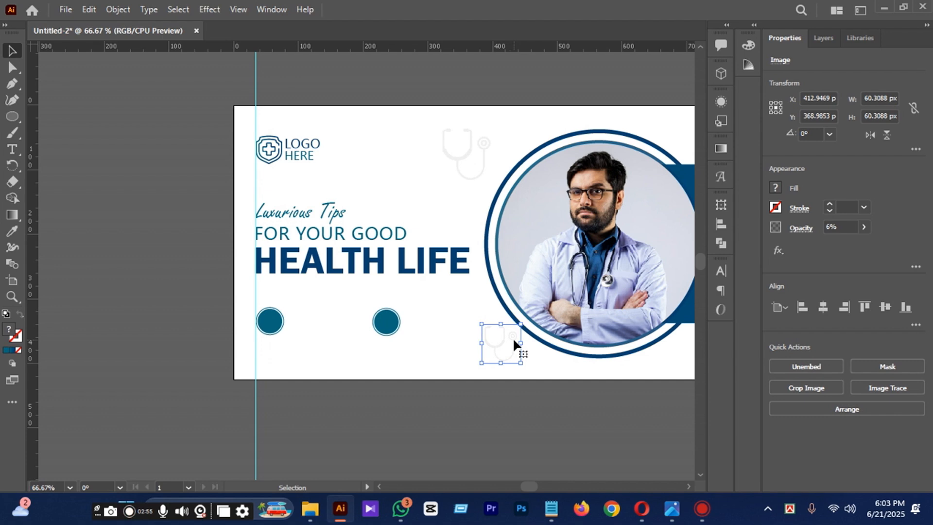
pyautogui.press('Down')
pyautogui.press('Down')
pyautogui.press('Down')
pyautogui.click(551, 426)
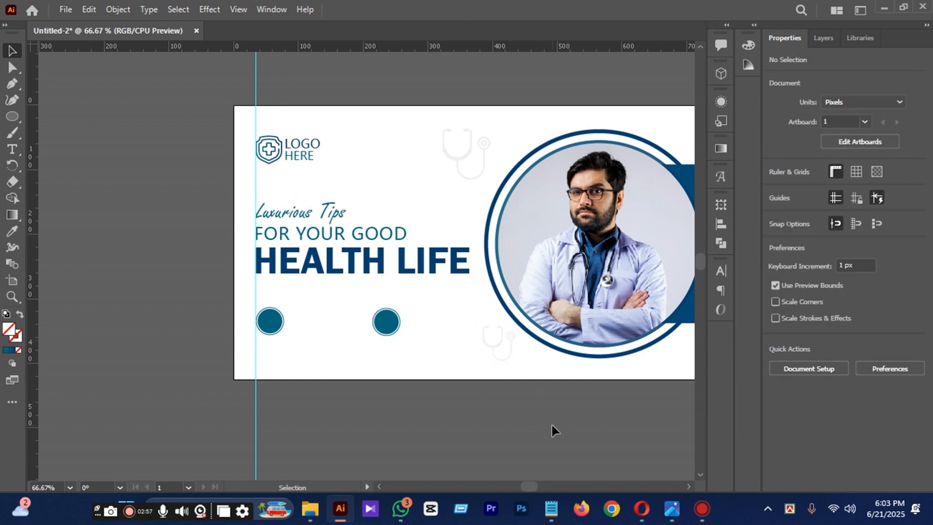
# Place the phone-call icon from the Downloads folder onto the canvas beside the banner headline.
pyautogui.scroll(2, 277, 334)
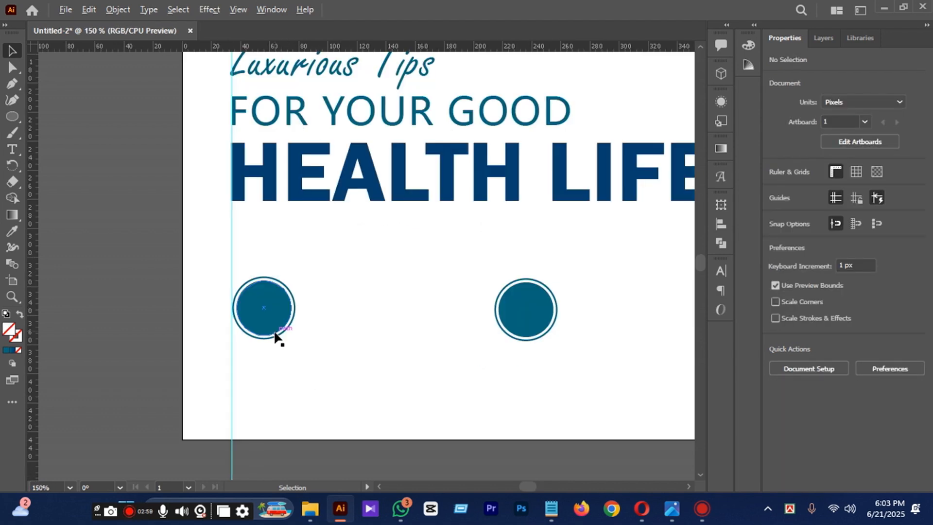
pyautogui.moveTo(310, 508)
pyautogui.click(302, 428)
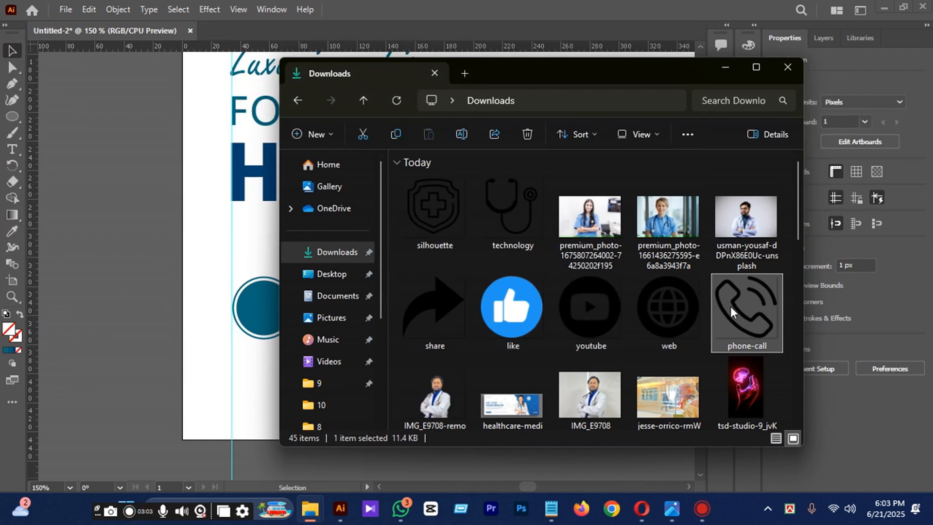
pyautogui.moveTo(730, 307); pyautogui.dragTo(227, 249)
pyautogui.click(724, 68)
pyautogui.scroll(-2, 399, 265)
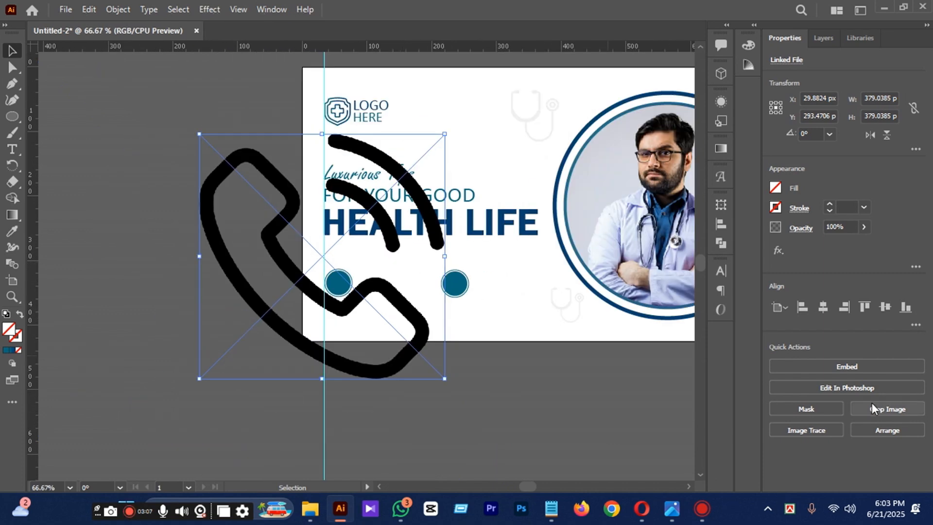
# Image-trace the phone icon with the 6 Colors preset and expand the result into paths.
pyautogui.click(807, 431)
pyautogui.press('Escape')
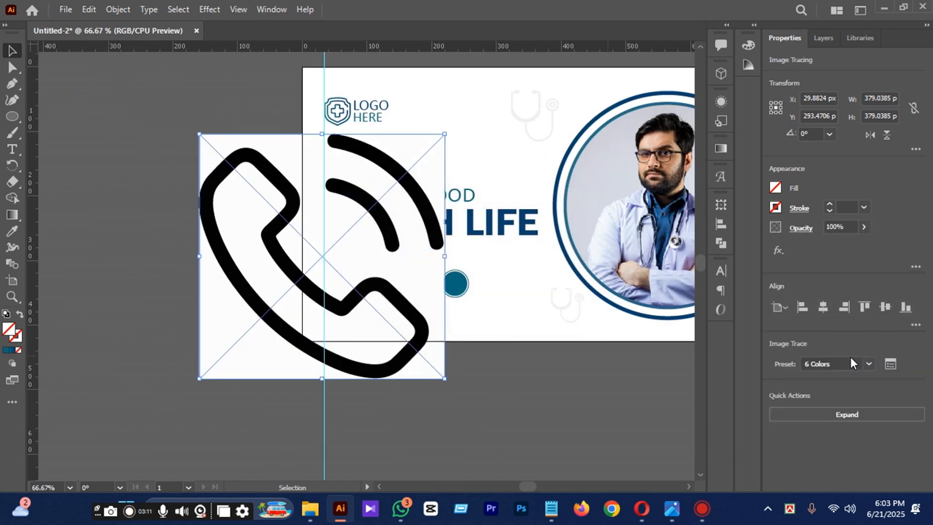
pyautogui.click(832, 413)
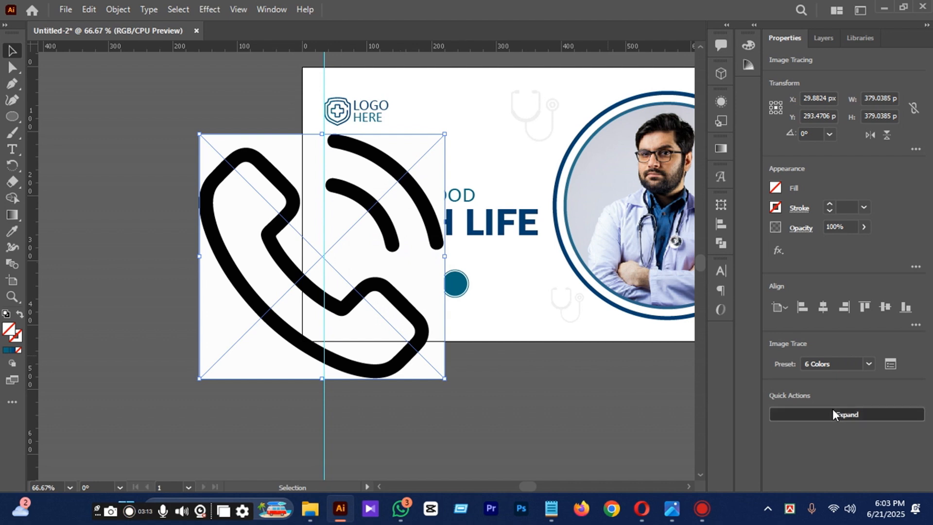
# Delete the white background shapes around and inside the traced phone icon, keeping its black outlines.
pyautogui.click(12, 67)
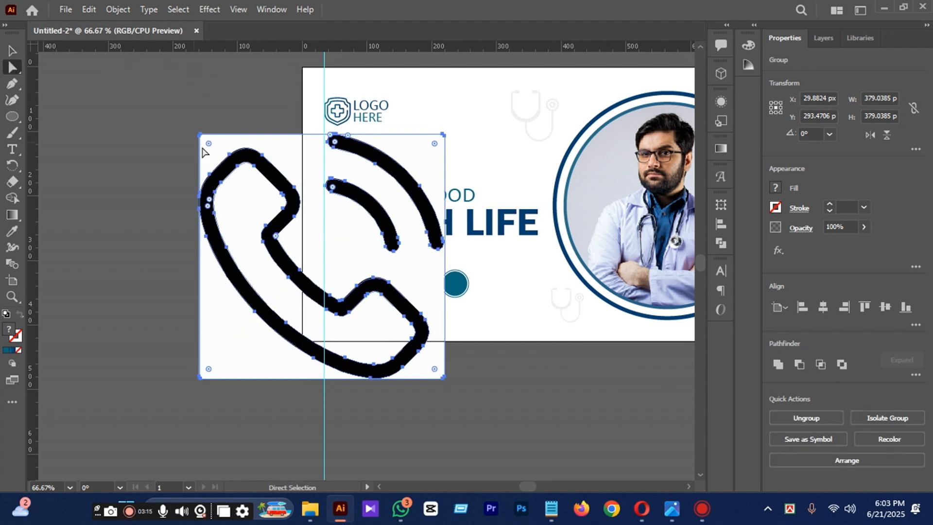
pyautogui.click(290, 159)
pyautogui.press('Delete')
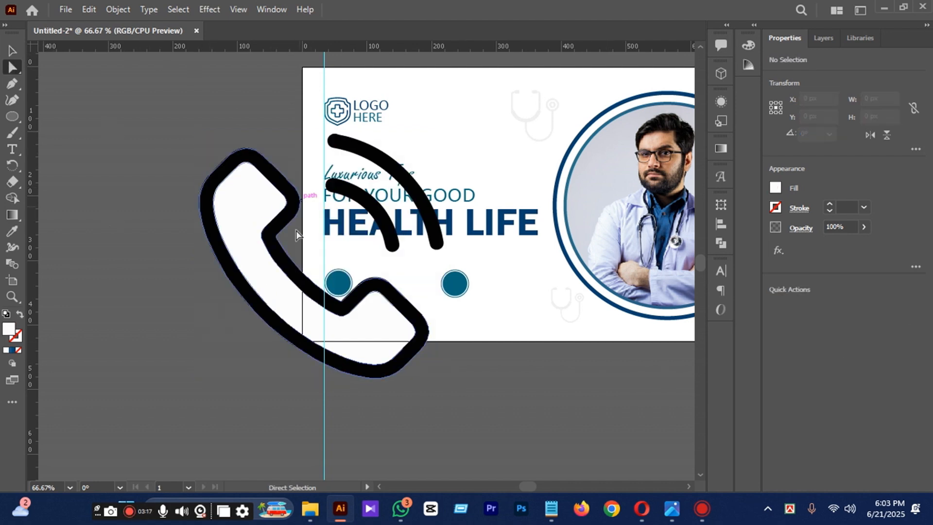
pyautogui.click(11, 51)
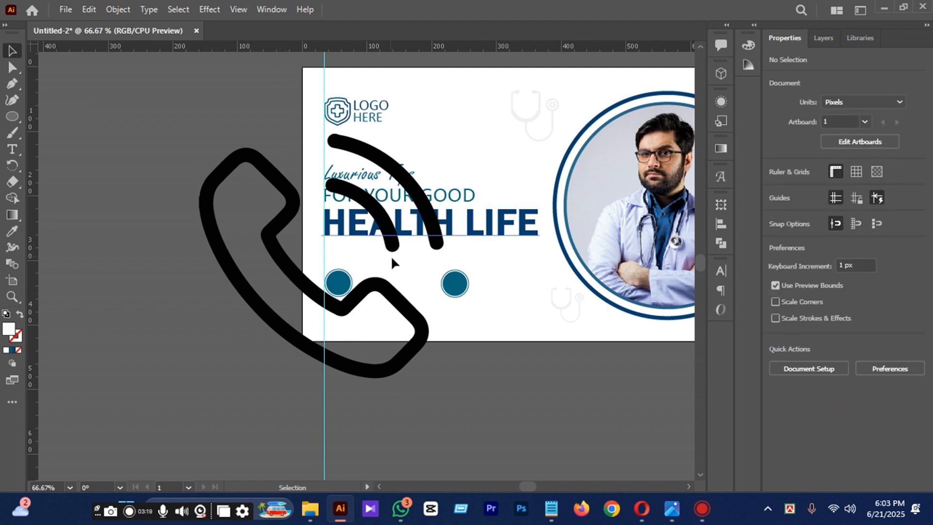
# Scale the phone icon to about 30 px and position it over the left teal circle.
pyautogui.click(417, 330)
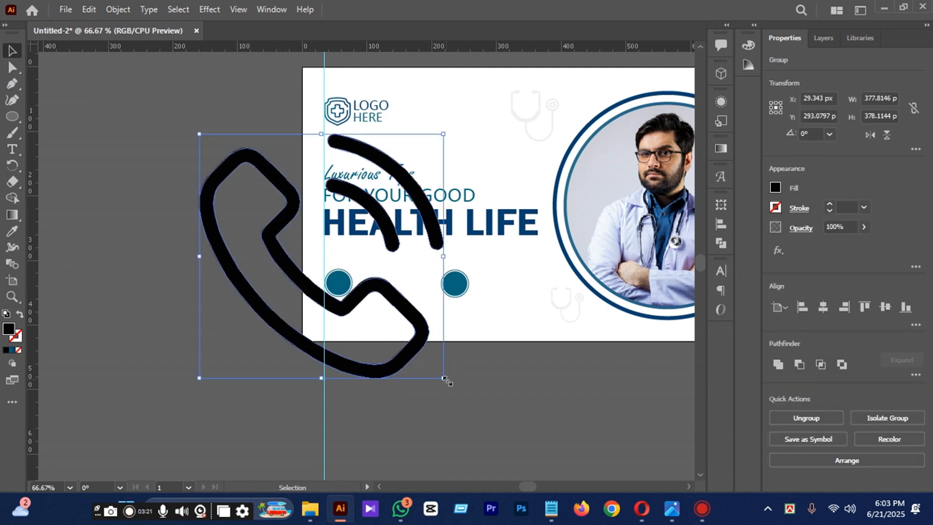
pyautogui.moveTo(444, 379); pyautogui.dragTo(333, 285)
pyautogui.scroll(5, 333, 285)
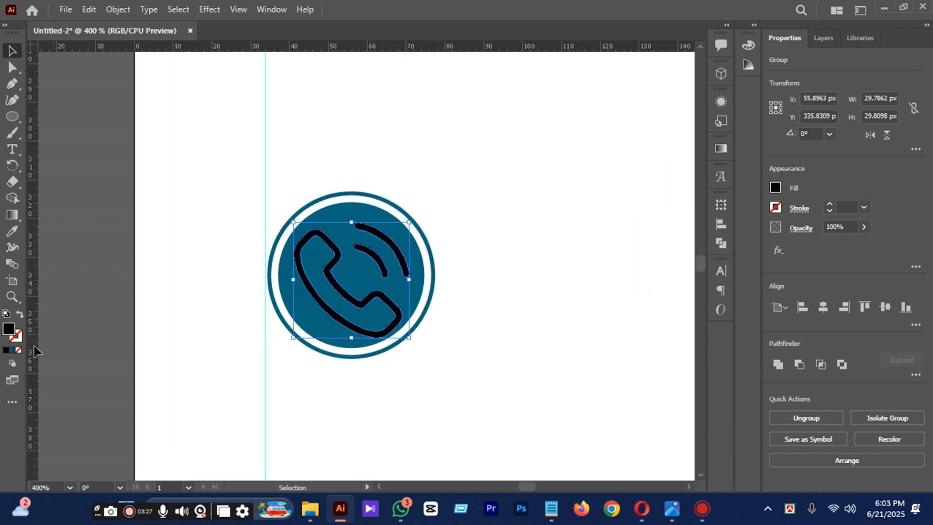
# Fill the phone icon with off-white #F5F7F7.
pyautogui.doubleClick(9, 328)
pyautogui.click(585, 244)
pyautogui.press('Return')
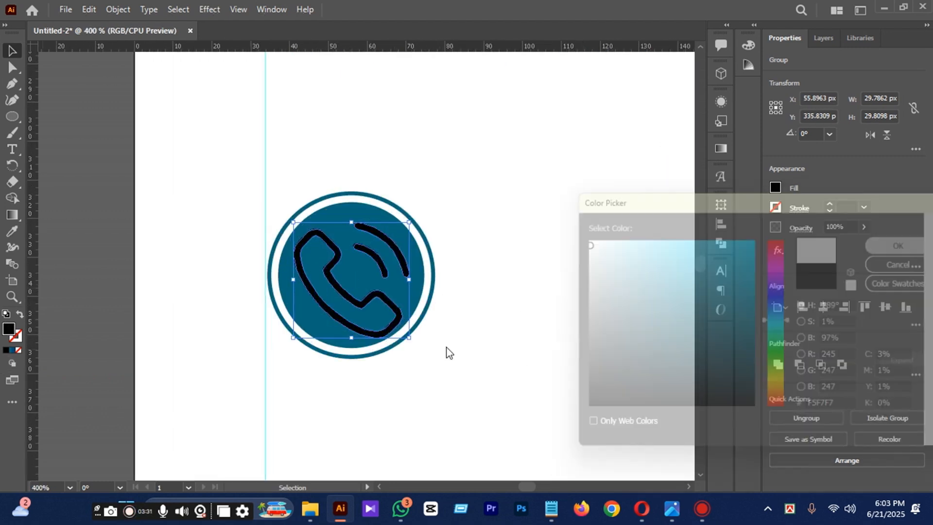
# Shrink the phone icon slightly and fine-tune its position so it sits centered in the left teal circle.
pyautogui.moveTo(408, 338); pyautogui.dragTo(406, 334)
pyautogui.press('Up')
pyautogui.scroll(-4, 311, 328)
pyautogui.click(463, 429)
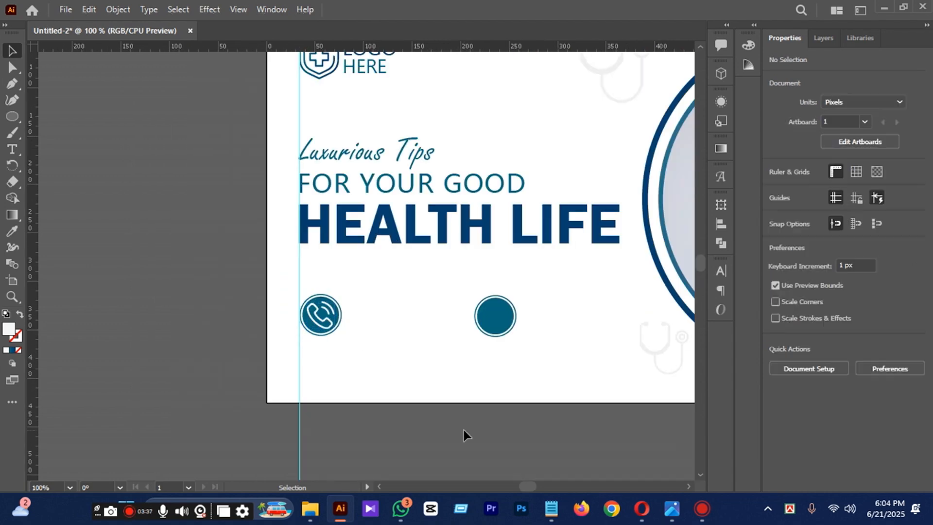
pyautogui.click(330, 323)
pyautogui.moveTo(336, 330); pyautogui.dragTo(335, 331)
pyautogui.click(387, 421)
# Place the web globe icon from the Downloads folder onto the canvas to the left of the banner.
pyautogui.moveTo(310, 508)
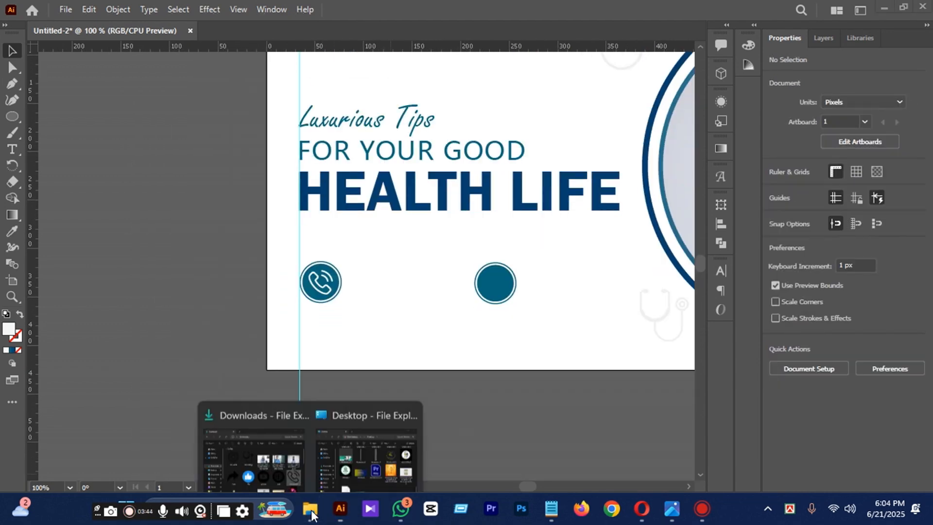
pyautogui.click(250, 437)
pyautogui.moveTo(660, 287); pyautogui.dragTo(165, 160)
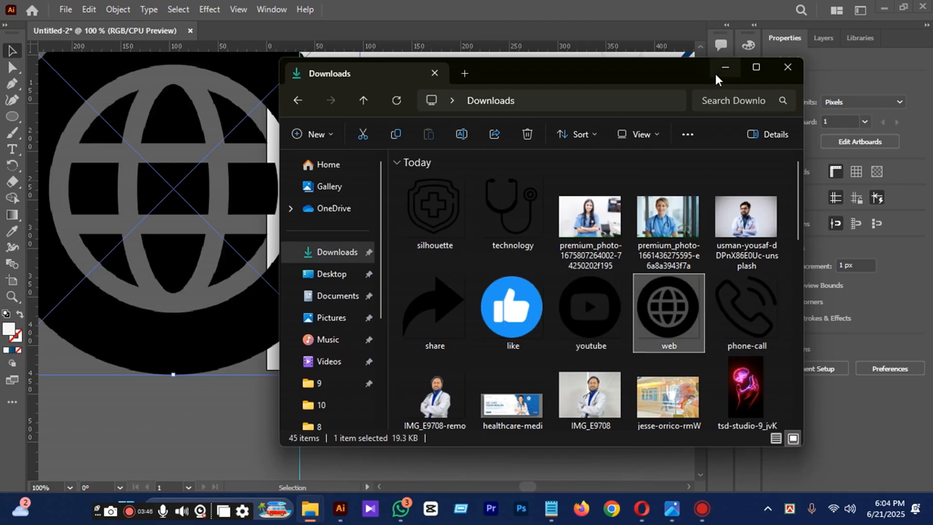
pyautogui.scroll(-1, 336, 248)
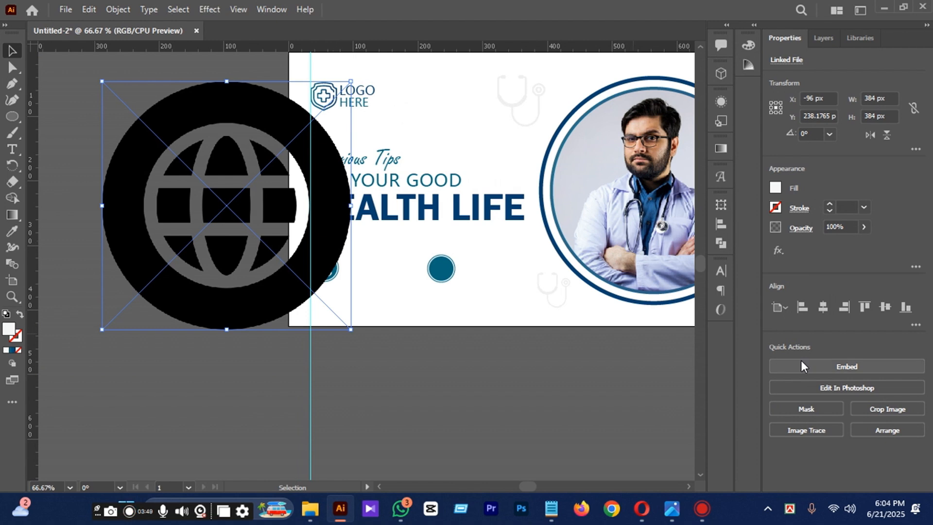
# Image-trace the globe icon with the 6 Colors preset and expand the result into paths.
pyautogui.click(815, 433)
pyautogui.click(816, 308)
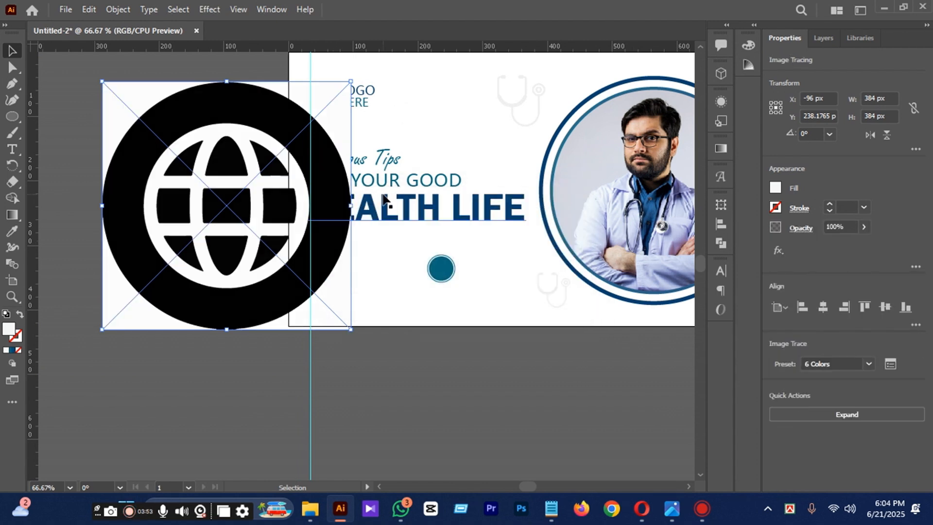
pyautogui.click(847, 414)
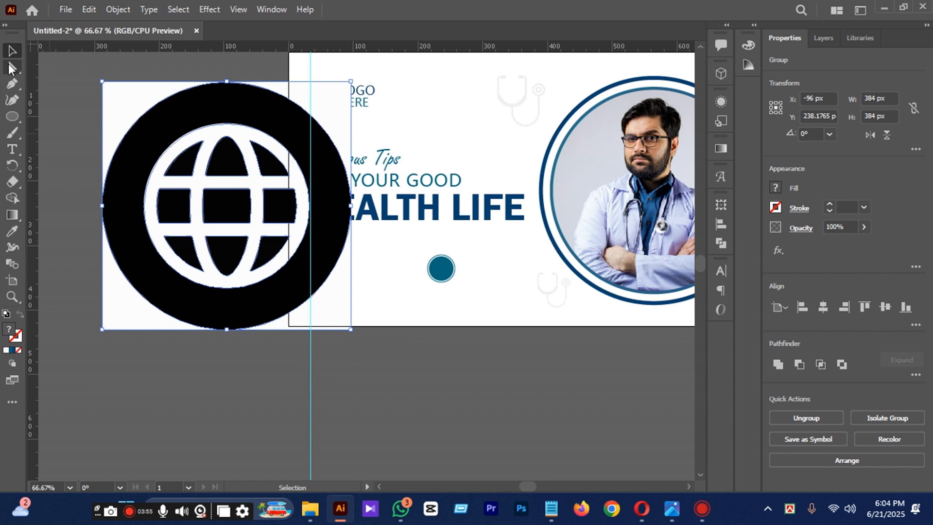
# Delete the traced globe's white corner background, black outer ring and central black segment.
pyautogui.click(11, 68)
pyautogui.click(408, 423)
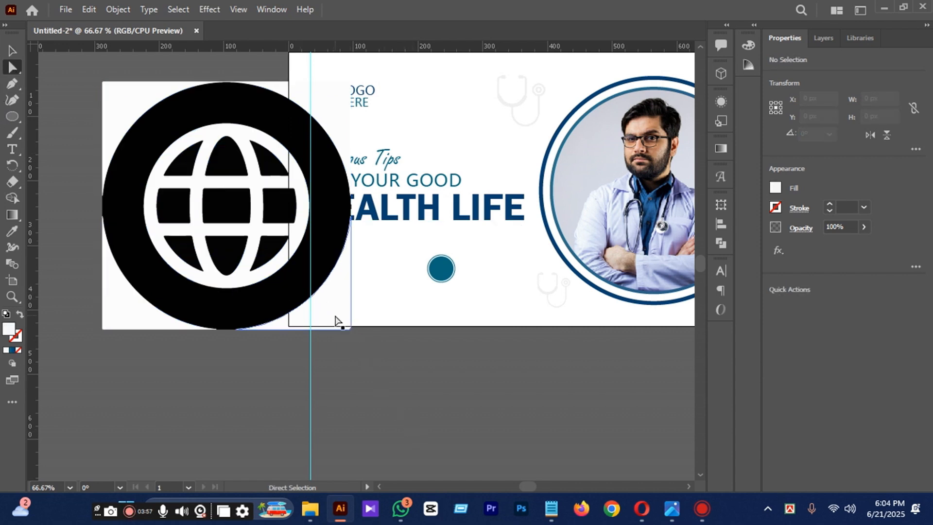
pyautogui.click(336, 317)
pyautogui.press('Delete')
pyautogui.click(298, 282)
pyautogui.press('Delete')
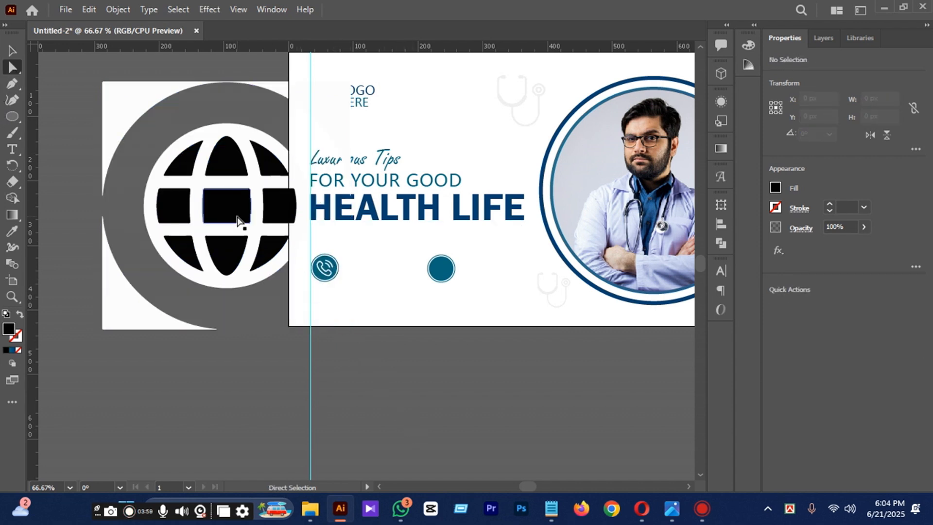
pyautogui.press('Delete')
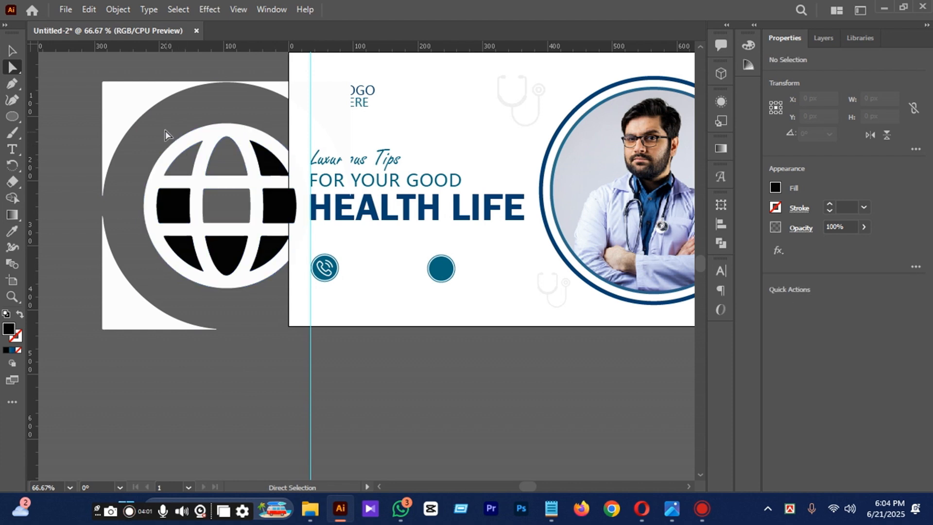
pyautogui.click(140, 109)
pyautogui.press('Delete')
pyautogui.click(127, 297)
pyautogui.press('Delete')
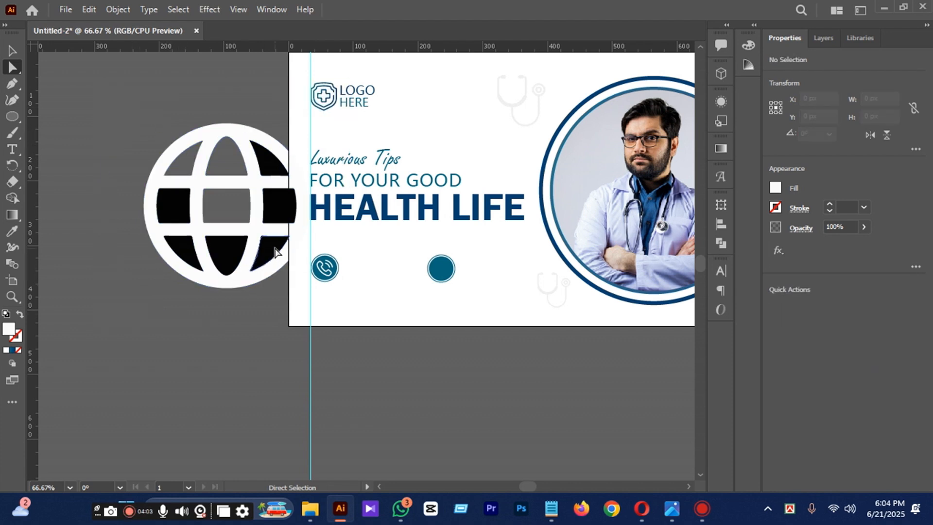
# Delete the remaining black segments inside the globe, leaving only its white grid shape.
pyautogui.click(275, 250)
pyautogui.press('Delete')
pyautogui.click(269, 198)
pyautogui.press('Delete')
pyautogui.click(264, 156)
pyautogui.click(218, 254)
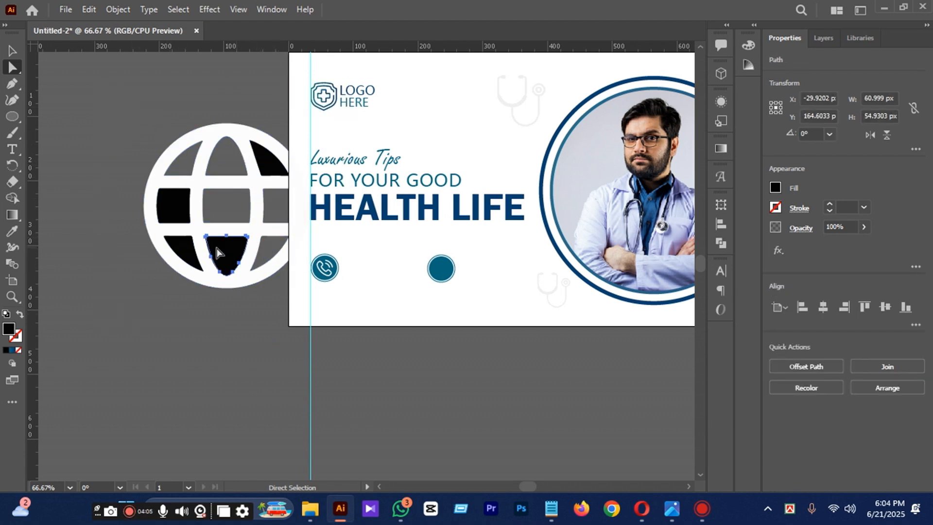
pyautogui.press('Delete')
pyautogui.click(225, 202)
pyautogui.click(176, 203)
pyautogui.press('Delete')
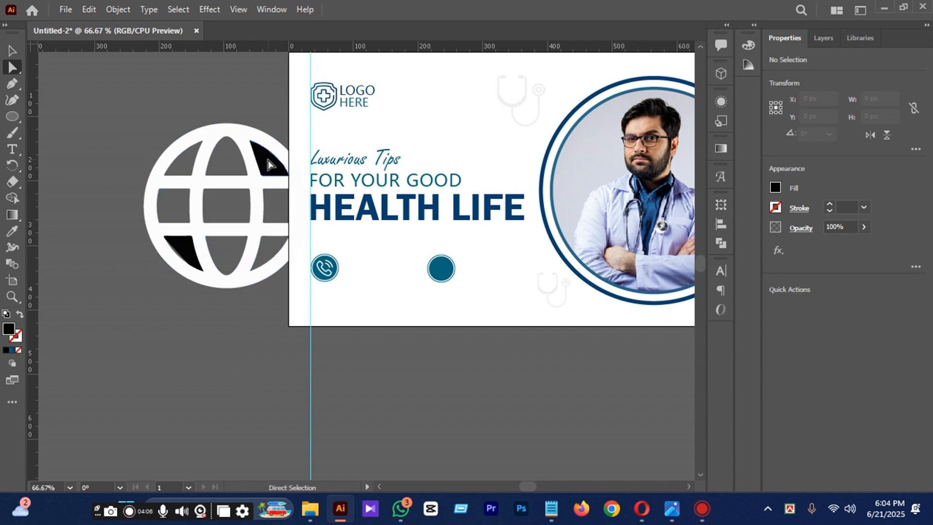
pyautogui.click(267, 156)
pyautogui.press('Delete')
pyautogui.click(181, 248)
pyautogui.press('Delete')
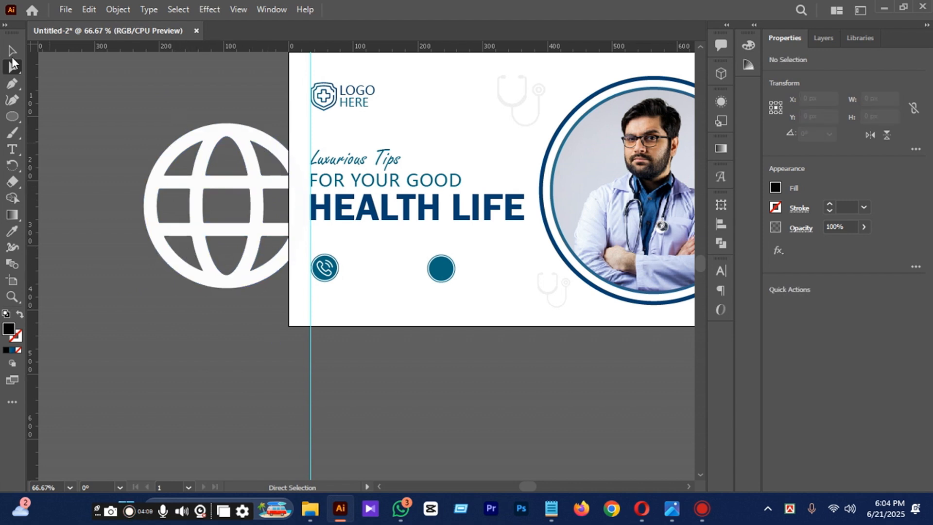
# Shrink the whole white globe to about 56 px and move it over the right teal circle.
pyautogui.click(201, 179)
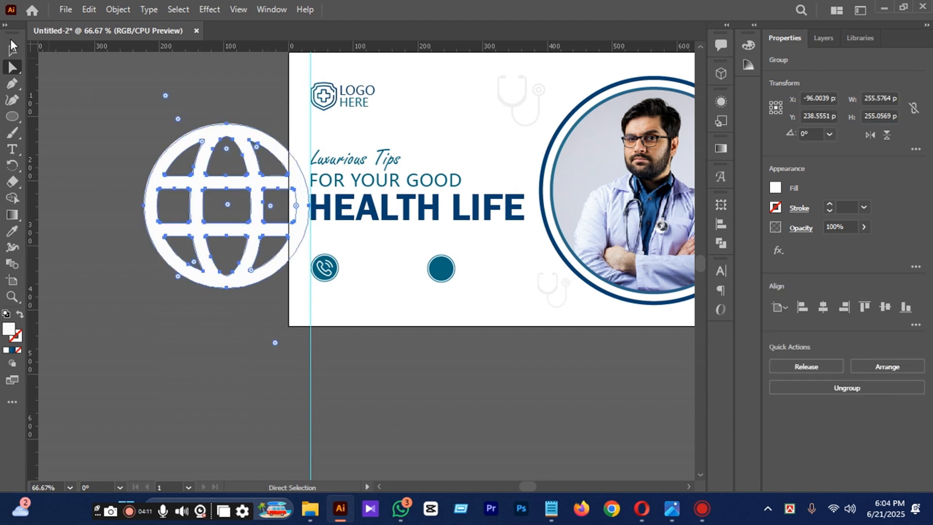
pyautogui.click(12, 49)
pyautogui.click(54, 206)
pyautogui.click(208, 239)
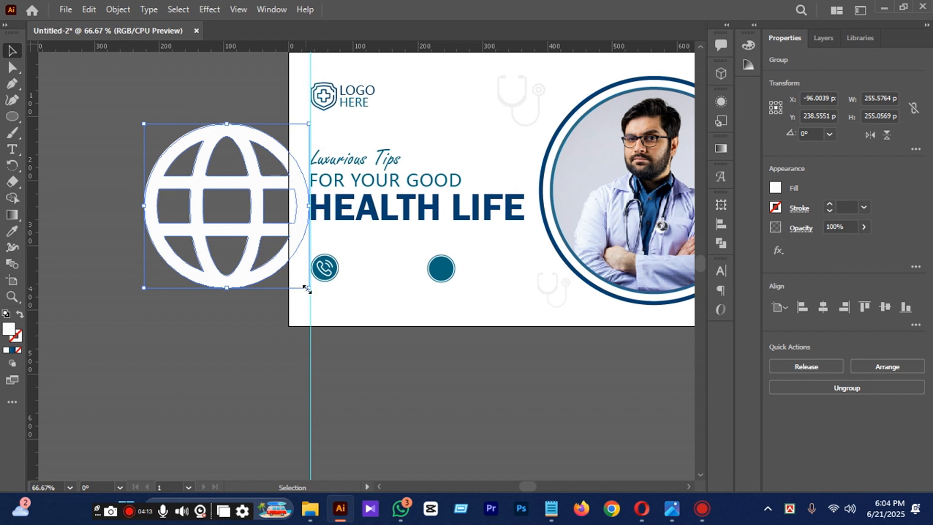
pyautogui.moveTo(307, 289); pyautogui.dragTo(435, 268)
pyautogui.scroll(3, 456, 272)
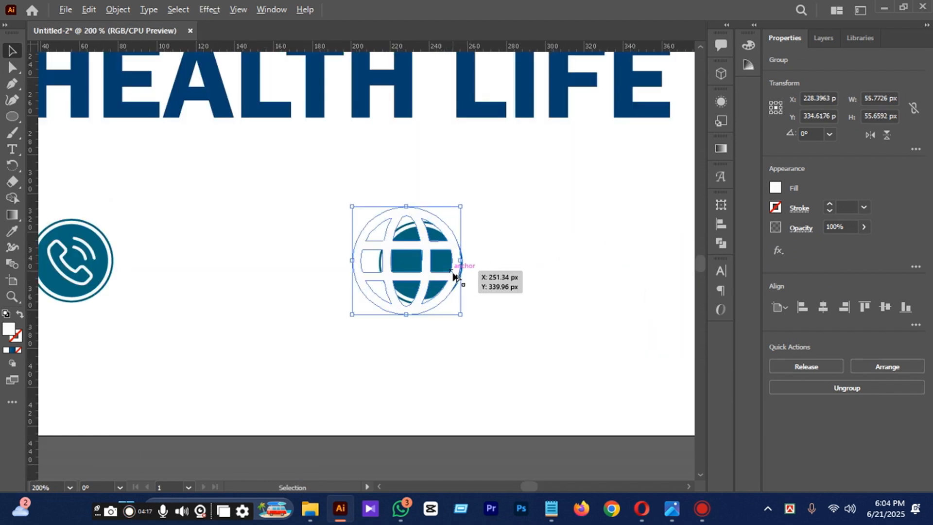
# Resize the globe to about 27 px and center it in the right teal circle at about X 236, Y 336 px.
pyautogui.moveTo(463, 321); pyautogui.dragTo(430, 288)
pyautogui.press('Right')
pyautogui.press('Right')
pyautogui.press('Right')
pyautogui.press('Right')
pyautogui.press('Right')
pyautogui.press('Right')
pyautogui.press('Right')
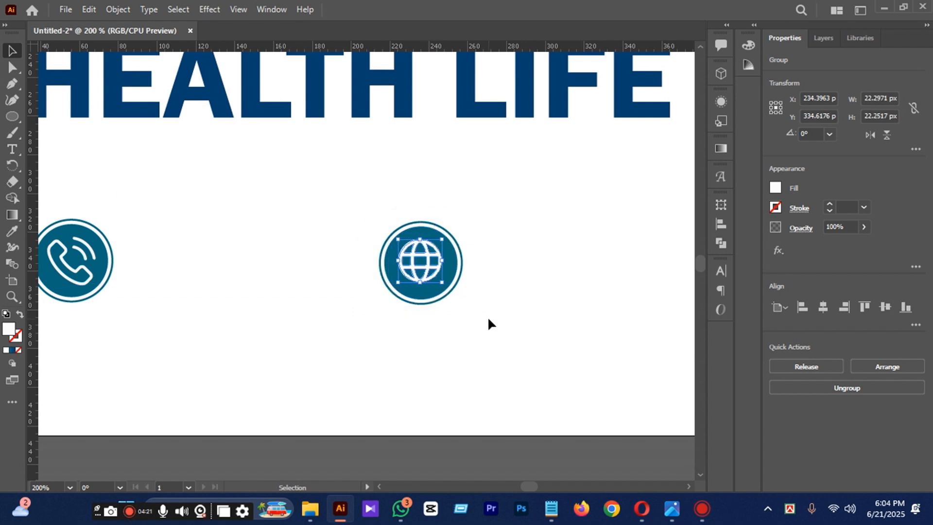
pyautogui.press('Down')
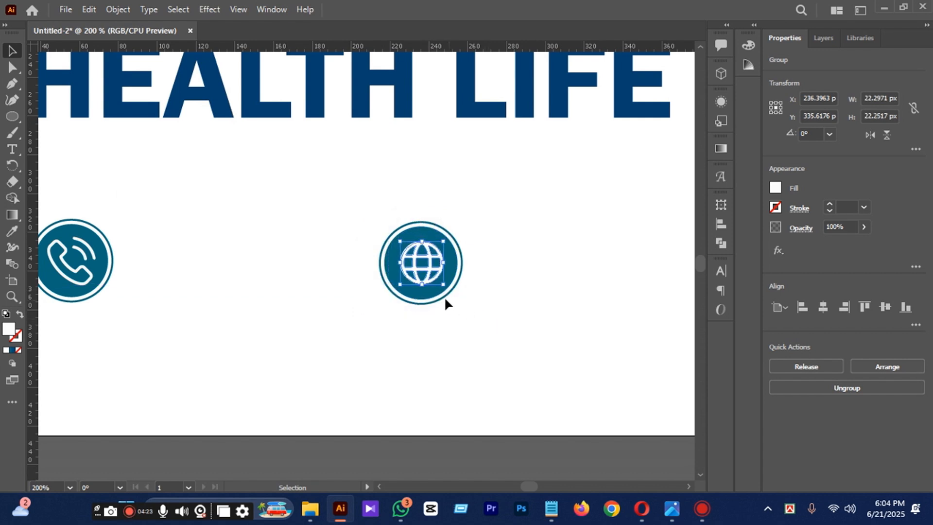
pyautogui.moveTo(443, 284); pyautogui.dragTo(450, 291)
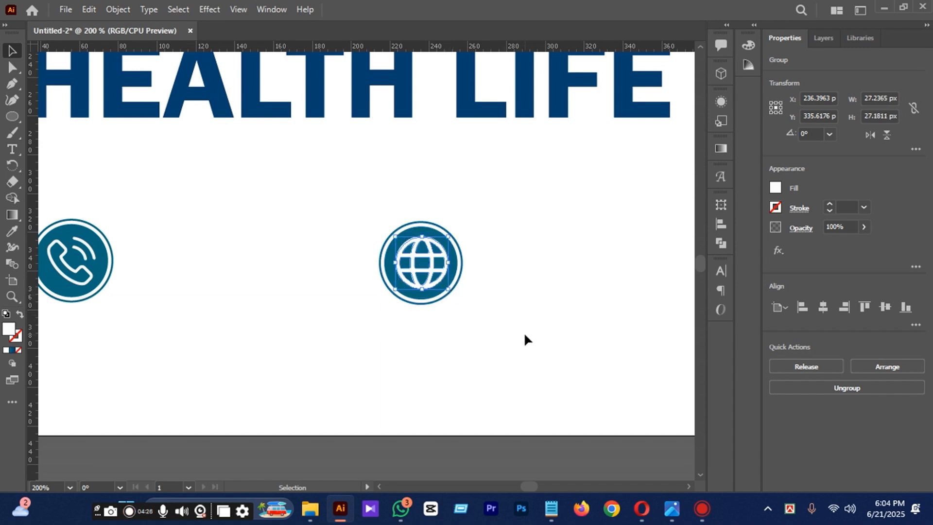
# Add a horizontal guide at Y 355 px near the lower edge of the two contact icons.
pyautogui.keyDown('alt'); pyautogui.scroll(-3, 285, 243); pyautogui.keyUp('alt')
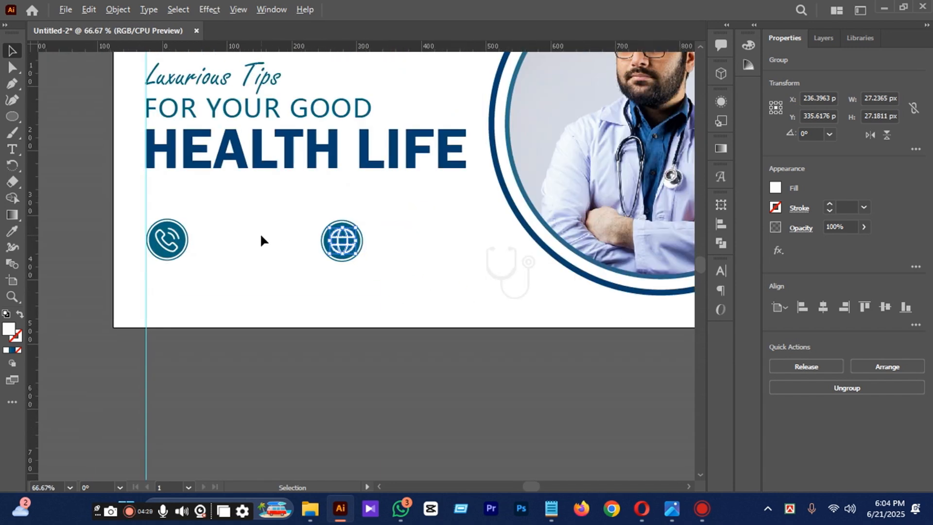
pyautogui.click(324, 335)
pyautogui.click(318, 306)
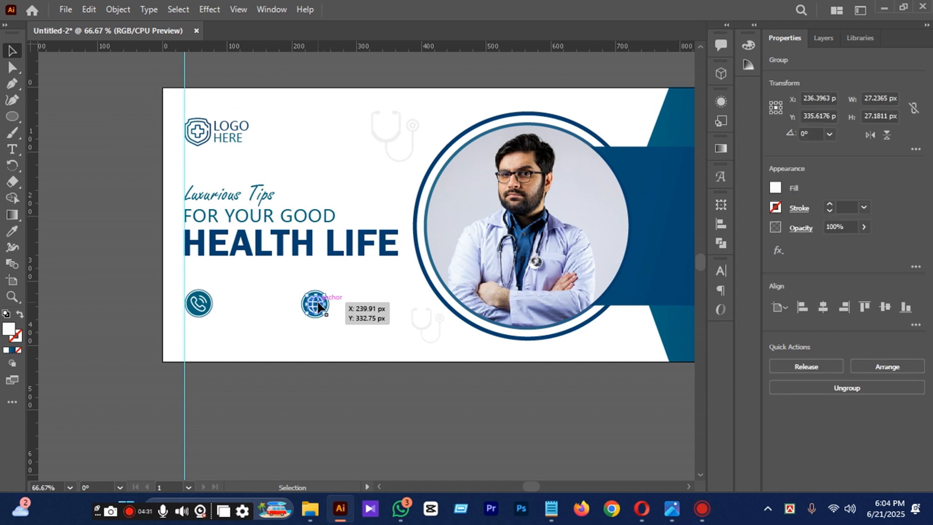
pyautogui.click(368, 405)
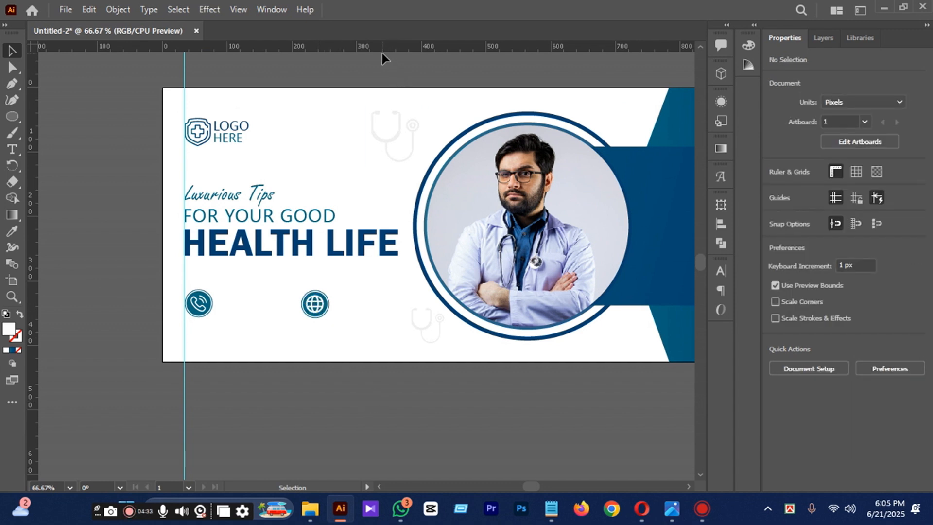
pyautogui.moveTo(382, 48); pyautogui.dragTo(403, 317)
pyautogui.scroll(2, 220, 290)
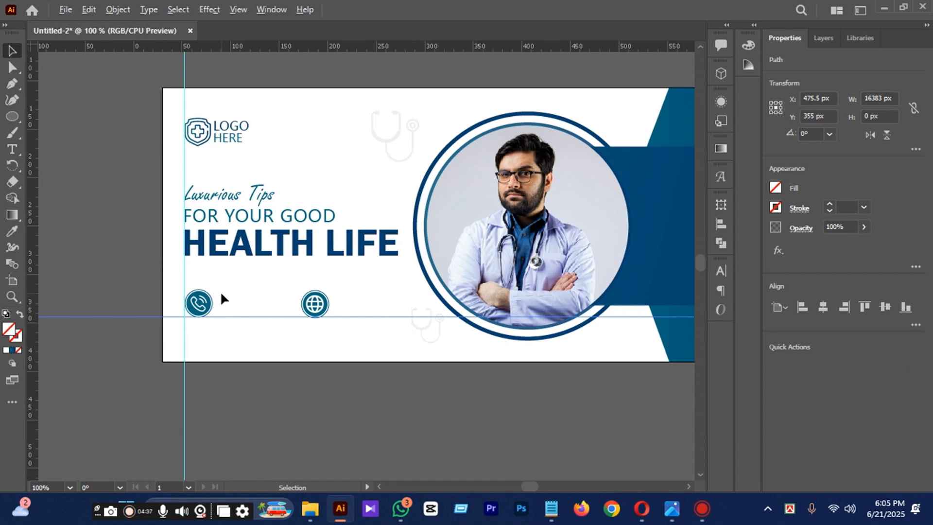
# Move the globe icon horizontally away from the phone icon to about X 257 px.
pyautogui.moveTo(337, 262); pyautogui.dragTo(460, 331)
pyautogui.hotkey('shift', 'Right')
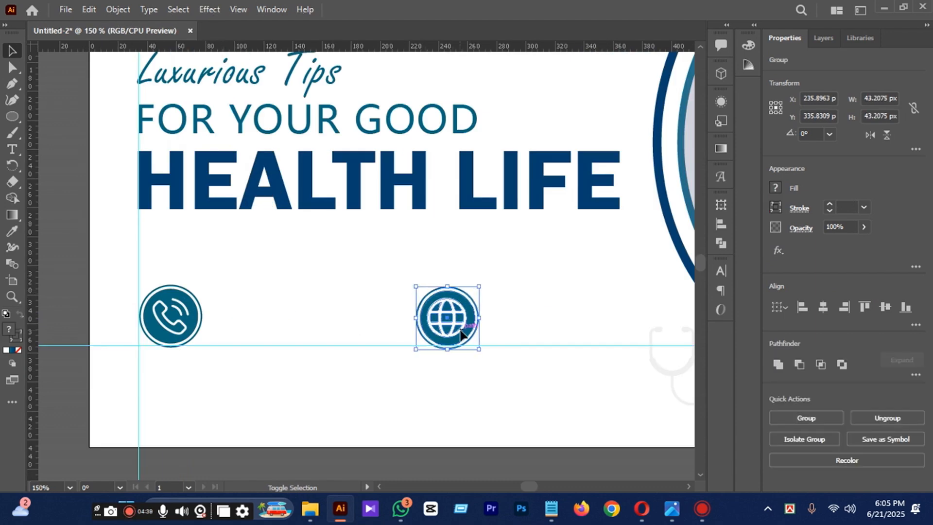
pyautogui.press('Right')
pyautogui.press('Right')
pyautogui.press('Right')
pyautogui.press('Right')
pyautogui.press('Right')
pyautogui.press('Right')
pyautogui.press('Right')
pyautogui.press('Right')
pyautogui.press('Right')
pyautogui.press('Right')
pyautogui.press('Right')
pyautogui.press('Right')
pyautogui.press('Right')
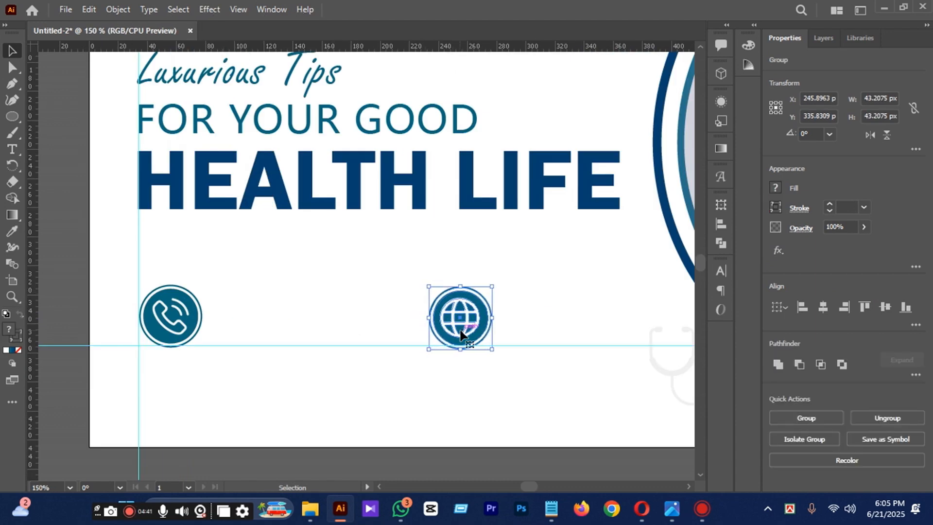
pyautogui.scroll(-2, 460, 334)
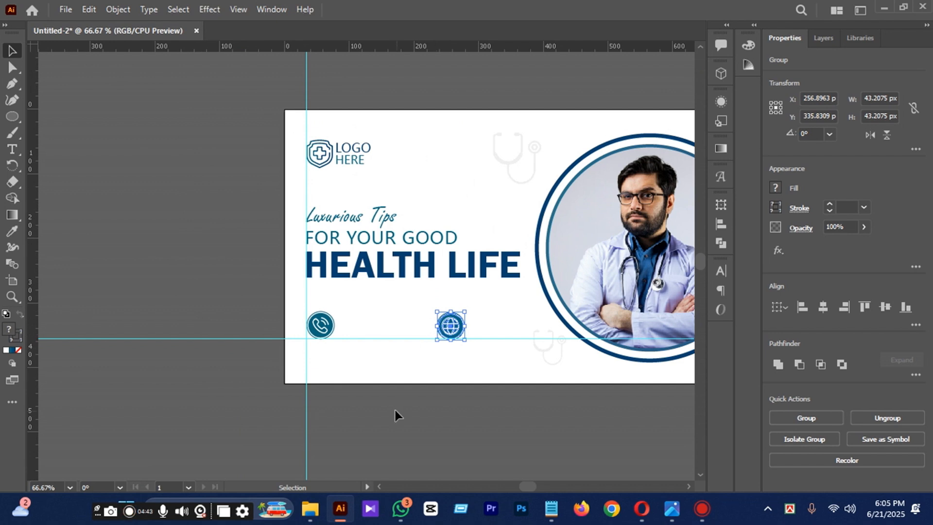
# Add the text FAST CALL NOW near the phone icon.
pyautogui.scroll(2, 348, 308)
pyautogui.click(12, 149)
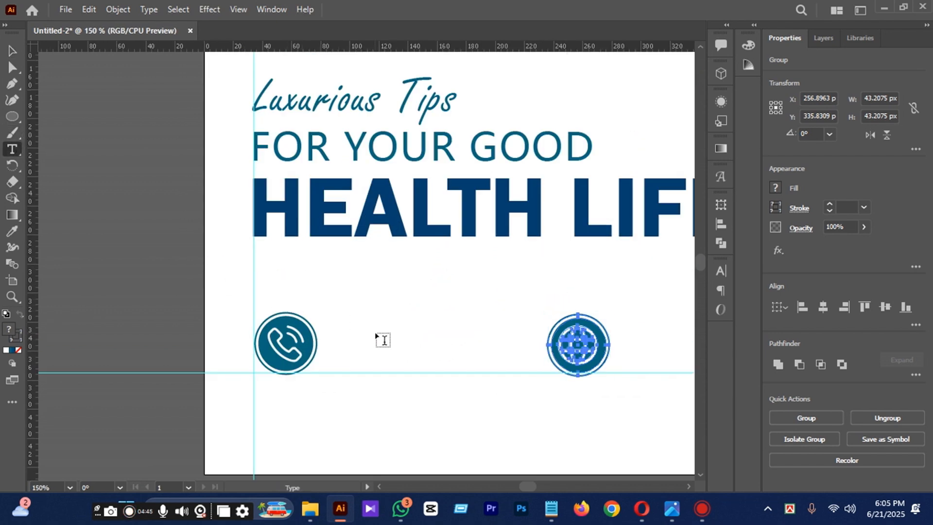
pyautogui.click(348, 319)
pyautogui.write('FAST ')
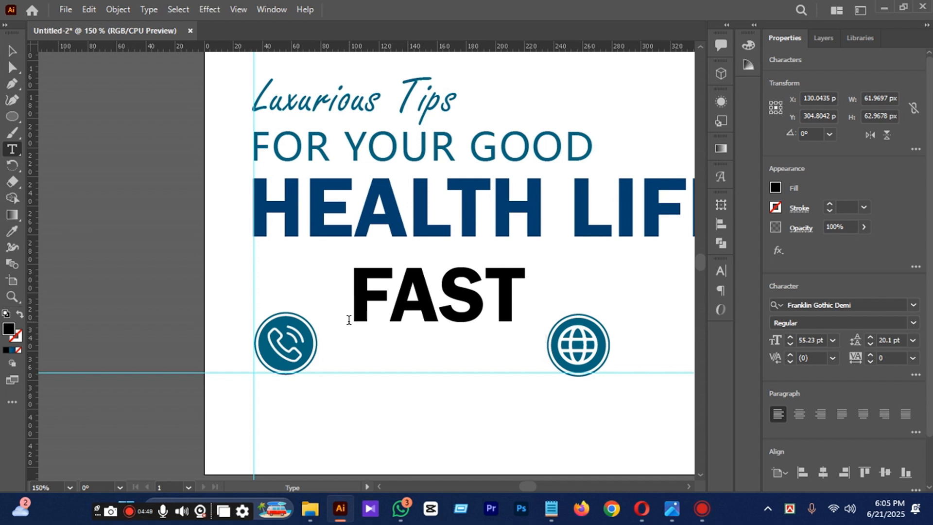
pyautogui.write('CAA')
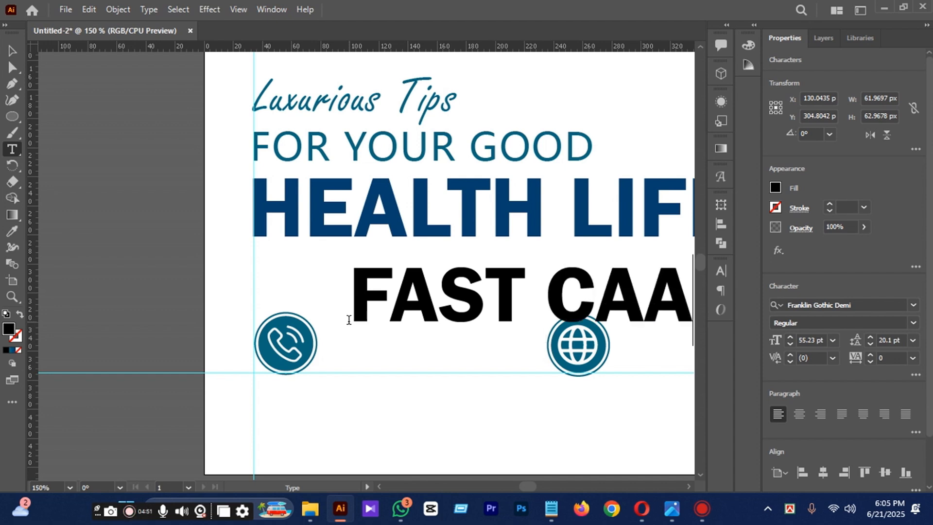
pyautogui.press('BackSpace')
pyautogui.press('BackSpace')
pyautogui.write('ALL')
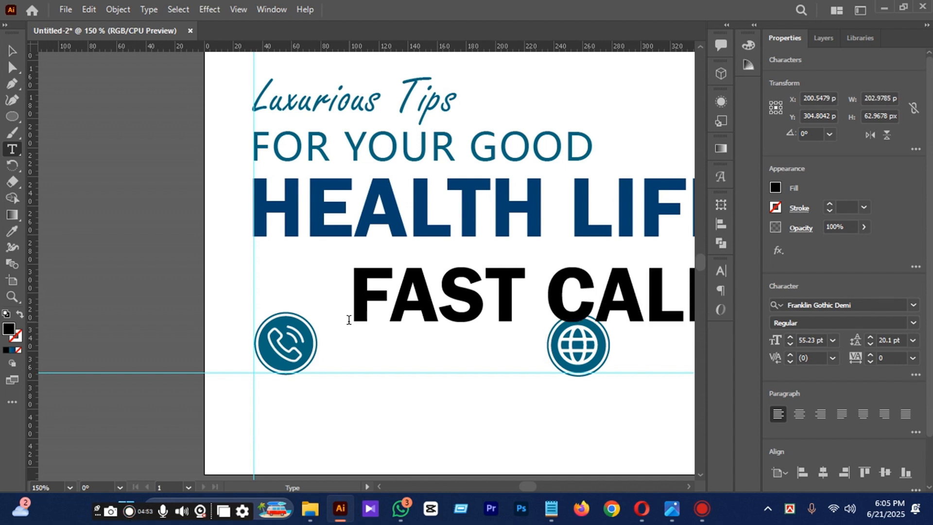
pyautogui.click(349, 319)
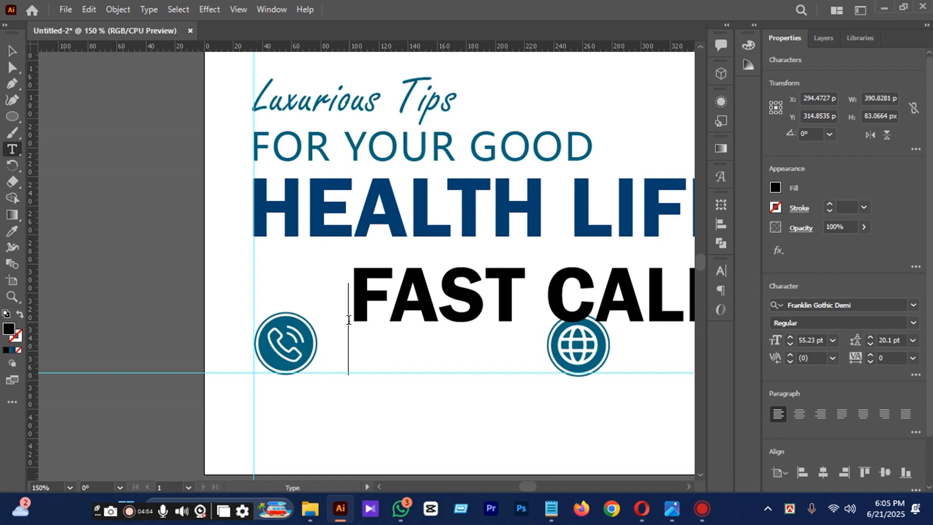
# Shrink the FAST CALL NOW text to about 108 px wide and place it between the two contact icons.
pyautogui.hotkey('ctrl', '-')
pyautogui.hotkey('ctrl', '-')
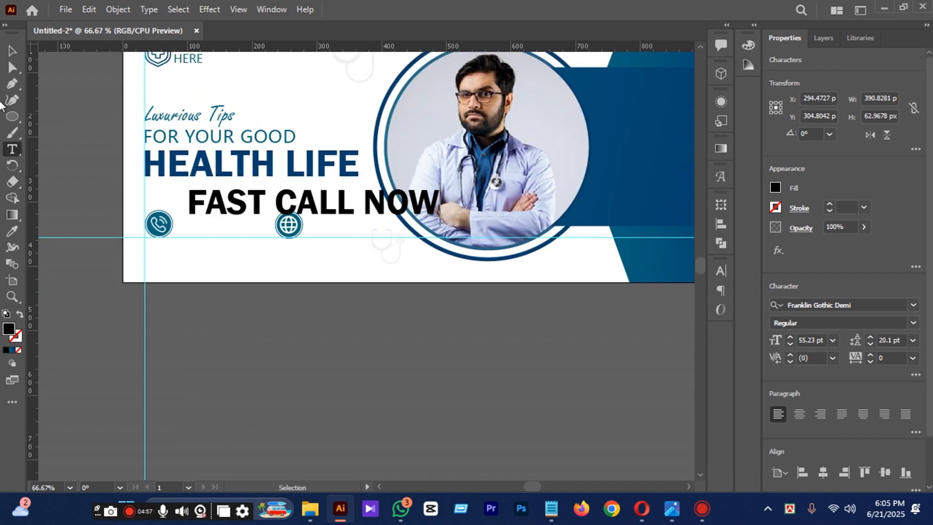
pyautogui.click(12, 51)
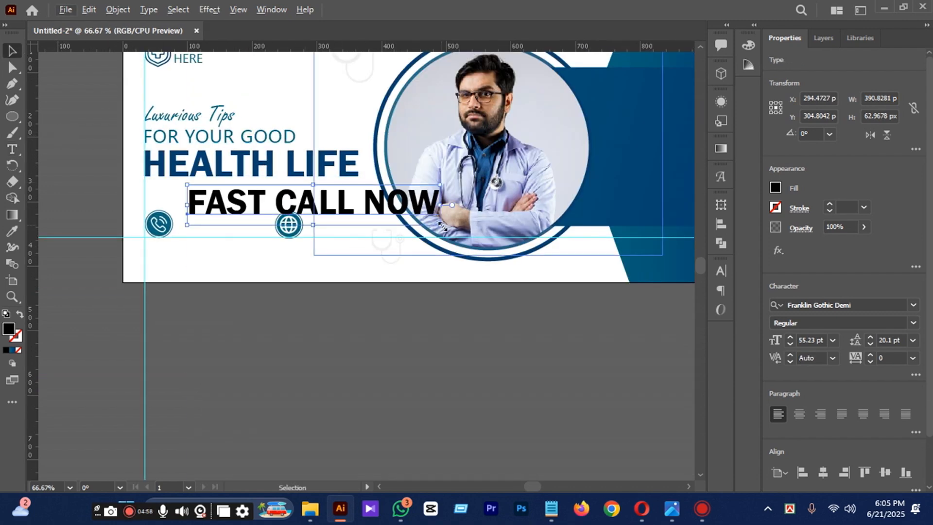
pyautogui.moveTo(442, 226); pyautogui.dragTo(215, 218)
pyautogui.hotkey('ctrl', '+')
pyautogui.hotkey('ctrl', '+')
pyautogui.scroll(-1, 218, 223)
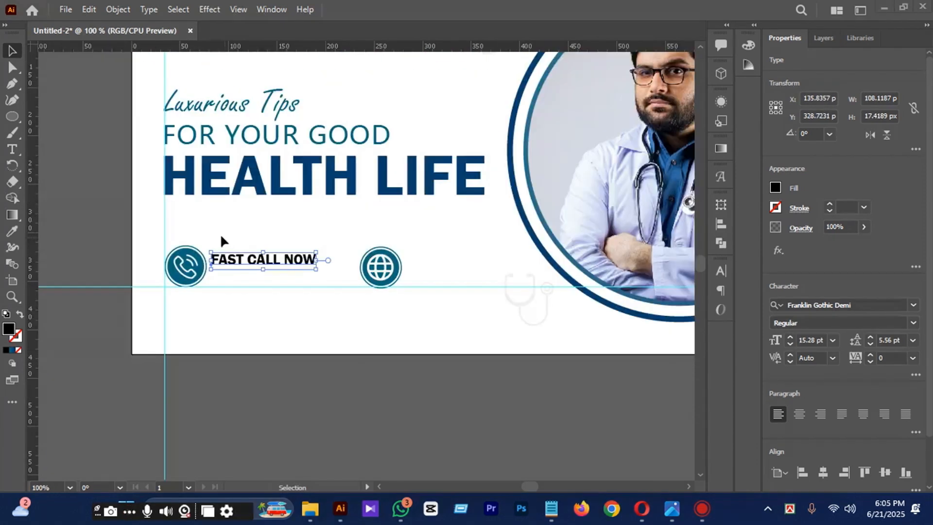
# Copy the FOR YOUR GOOD text style onto FAST CALL NOW, then shrink it to about 83 px wide beside the phone icon.
pyautogui.click(12, 231)
pyautogui.click(202, 130)
pyautogui.click(12, 51)
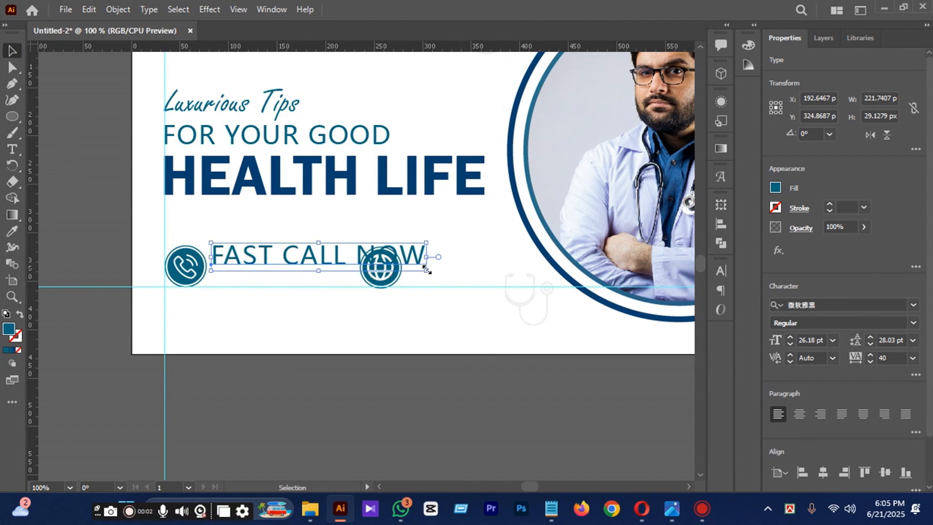
pyautogui.moveTo(427, 266); pyautogui.dragTo(188, 275)
pyautogui.hotkey('ctrl', '+')
pyautogui.hotkey('ctrl', '+')
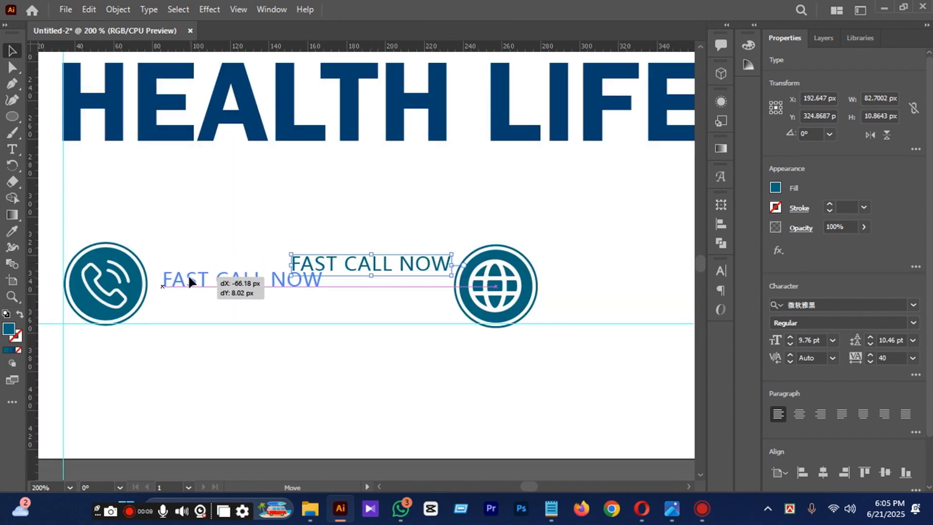
# Set the FAST CALL NOW text to Franklin Gothic Book at 10 pt.
pyautogui.click(283, 360)
pyautogui.click(262, 287)
pyautogui.click(833, 340)
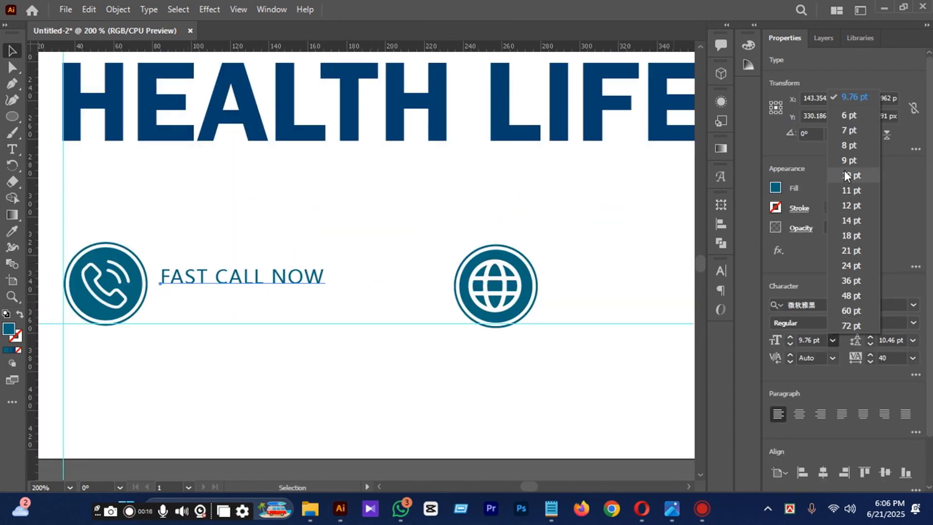
pyautogui.click(833, 341)
pyautogui.click(802, 304)
pyautogui.click(835, 466)
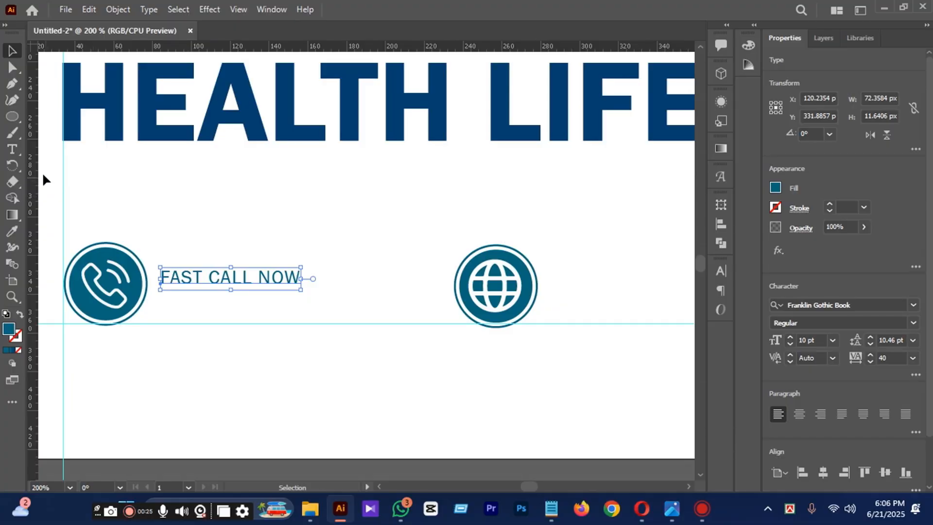
# Add the contact phone number as a separate text line below the phone icon.
pyautogui.click(13, 149)
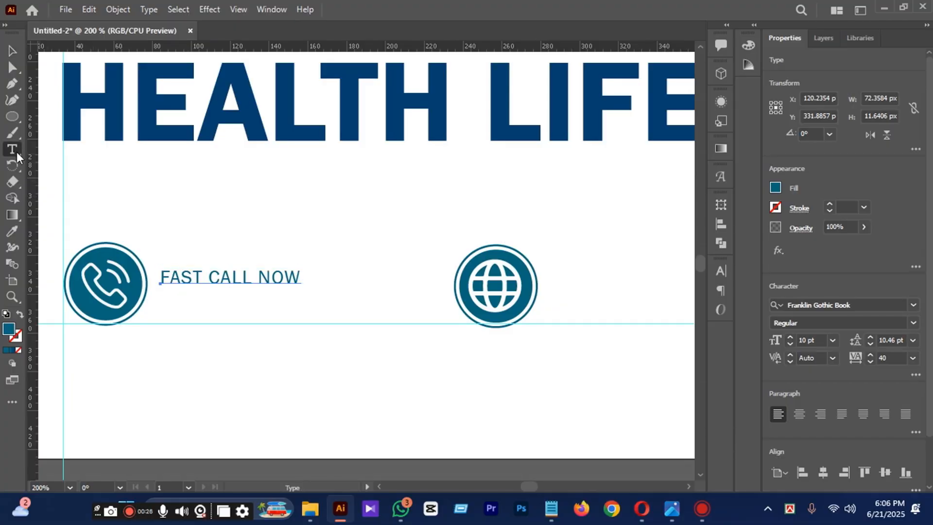
pyautogui.click(194, 365)
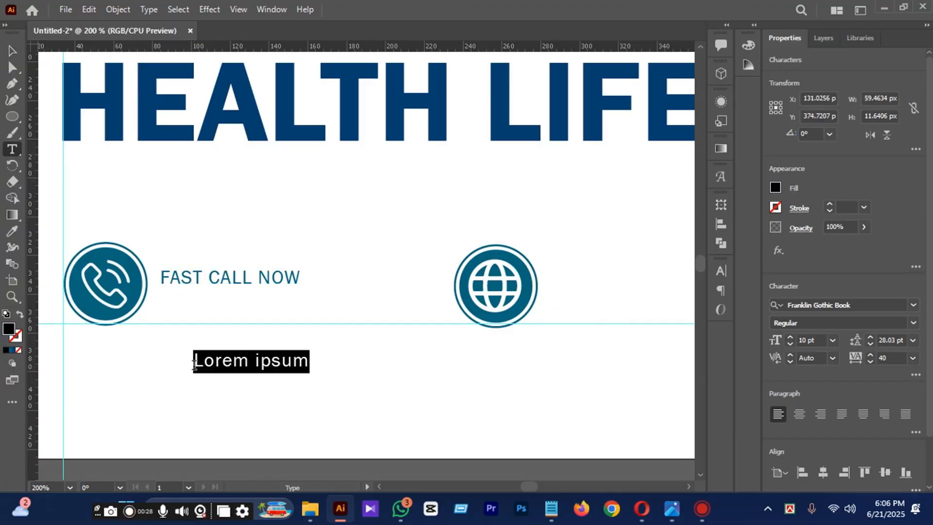
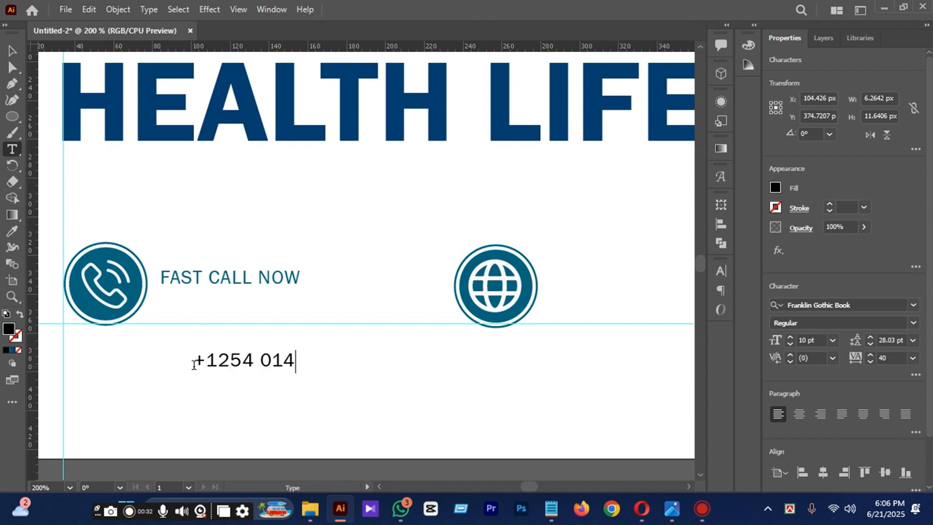
pyautogui.press('Escape')
# Move the phone number directly beneath FAST CALL NOW and set its font to Franklin Gothic Demi.
pyautogui.moveTo(300, 358); pyautogui.dragTo(268, 297)
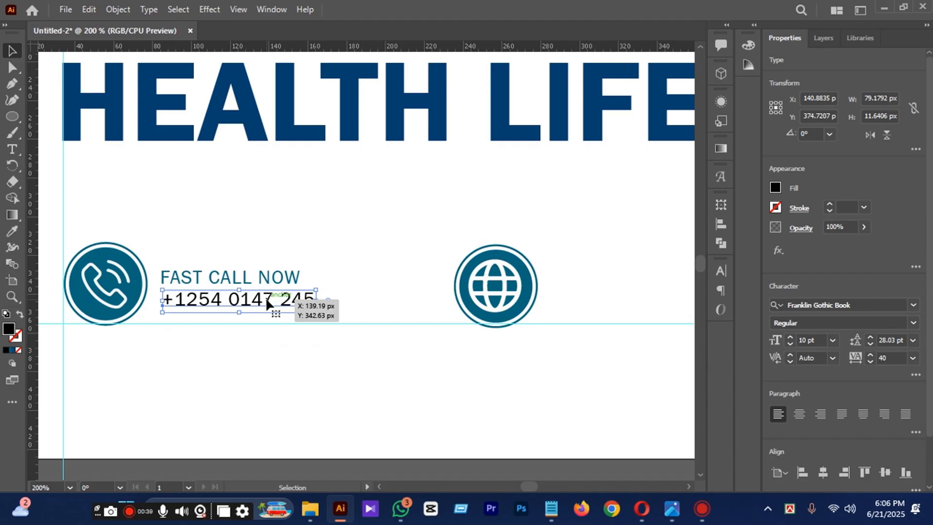
pyautogui.click(913, 305)
pyautogui.click(856, 394)
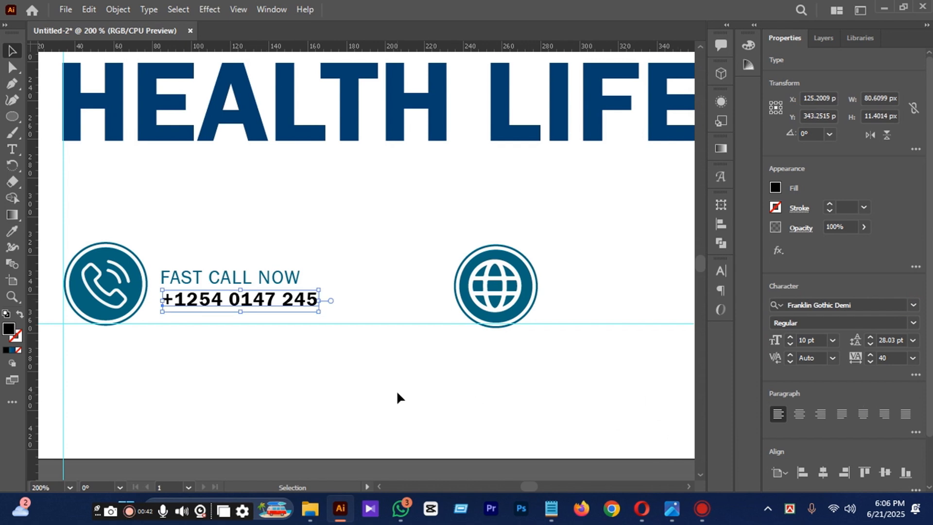
# Reduce FAST CALL NOW to 6 pt and align its left edge with the phone number.
pyautogui.click(250, 277)
pyautogui.scroll(1, 250, 277)
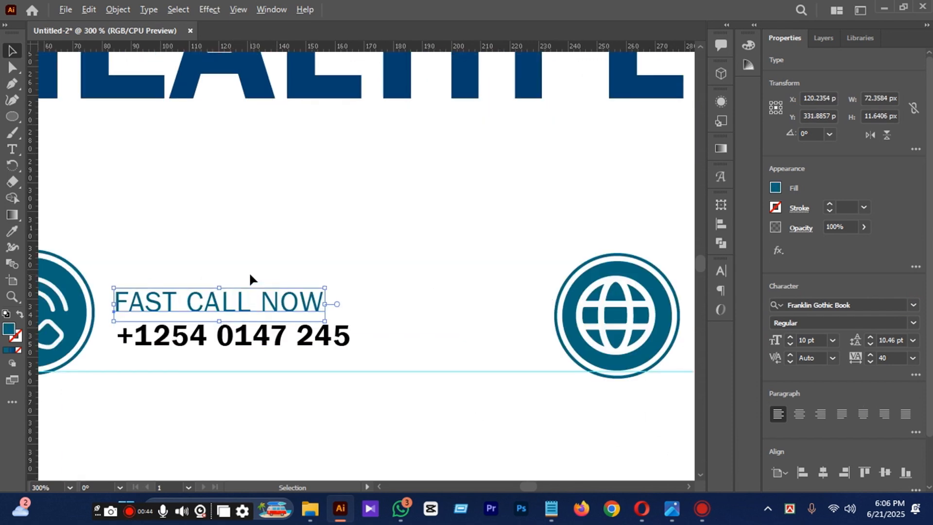
pyautogui.click(832, 340)
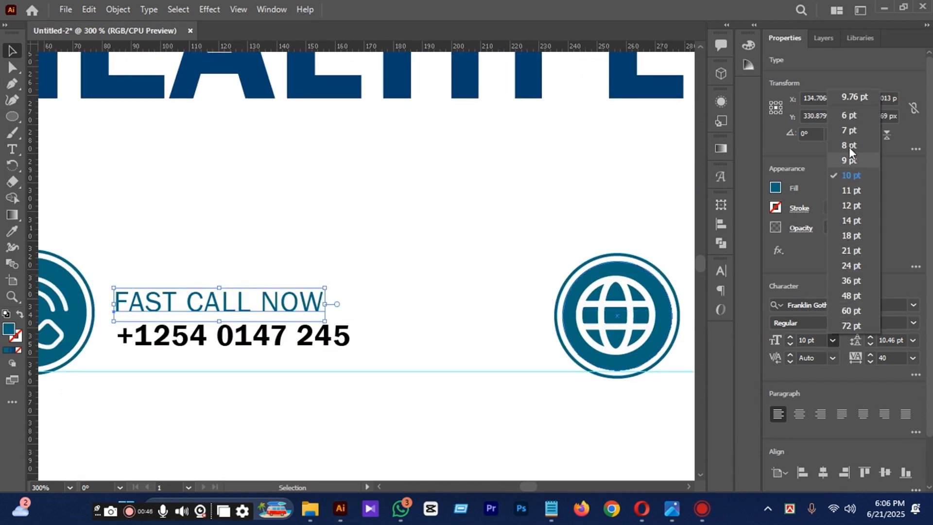
pyautogui.click(851, 113)
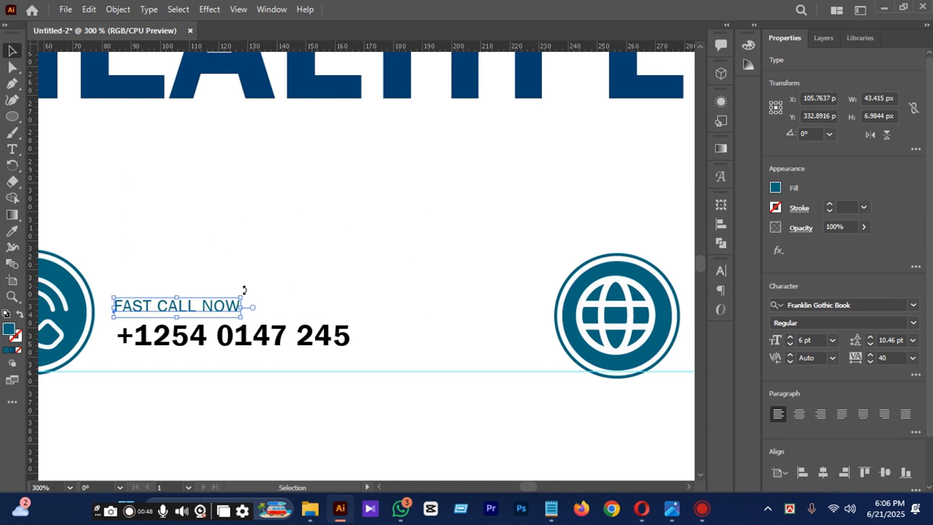
pyautogui.moveTo(171, 308); pyautogui.dragTo(176, 304)
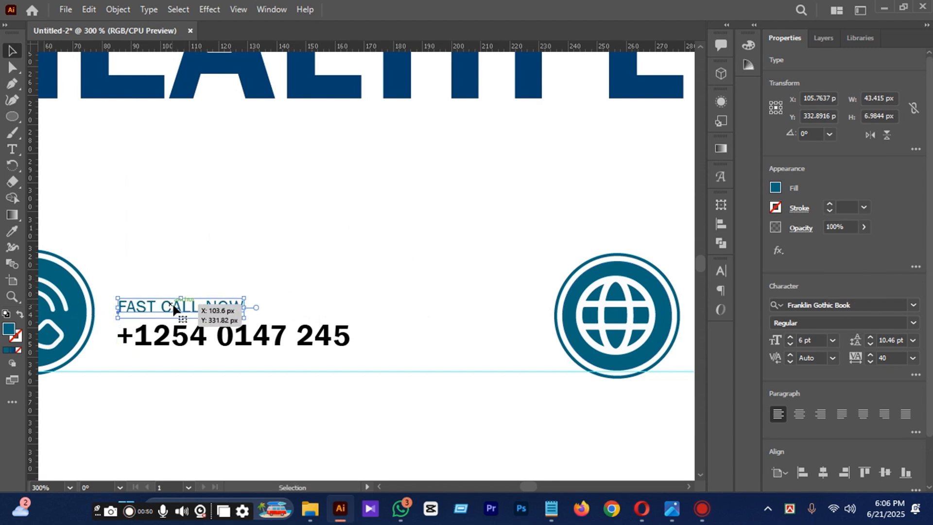
# Enlarge FAST CALL NOW and the phone number together to about 91 px wide and group them beside the phone icon.
pyautogui.keyDown('shift'); pyautogui.click(238, 335); pyautogui.keyUp('shift')
pyautogui.scroll(-1, 238, 336)
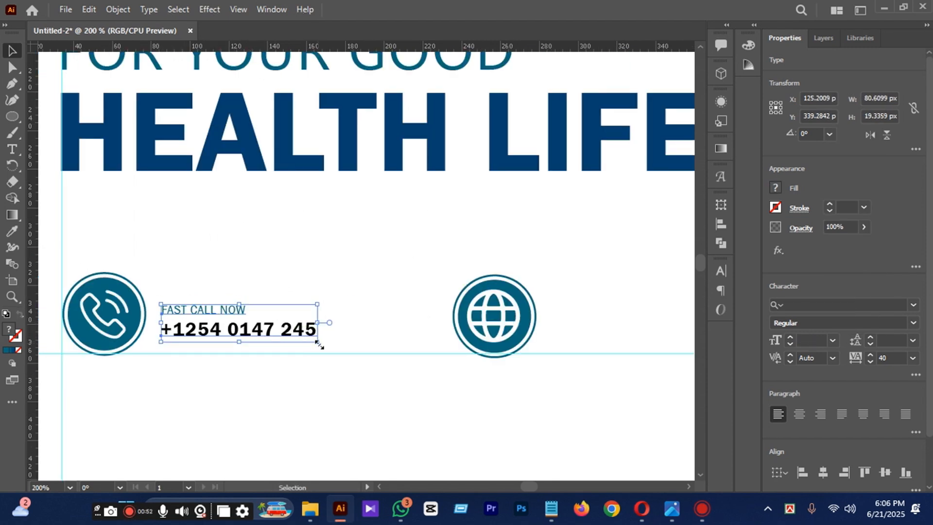
pyautogui.moveTo(307, 340); pyautogui.dragTo(327, 348)
pyautogui.press('Up')
pyautogui.press('Up')
pyautogui.press('Up')
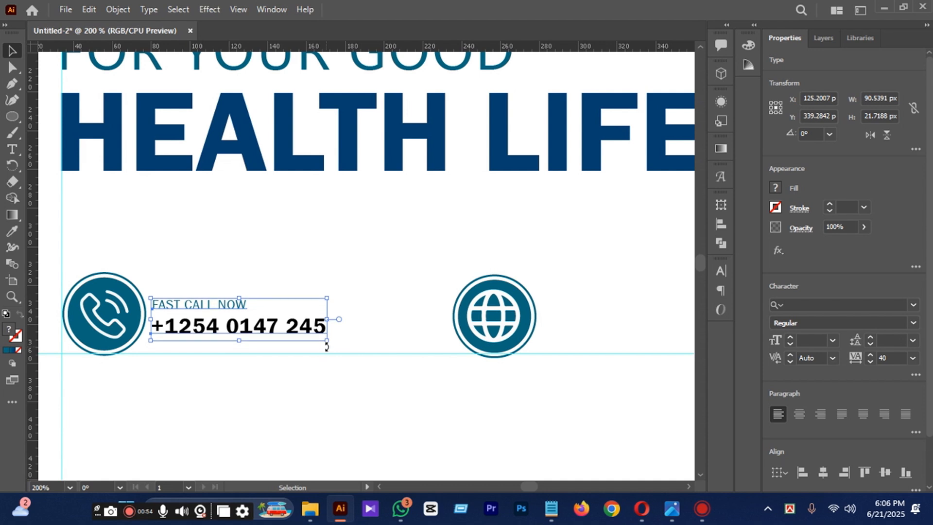
pyautogui.press('Right')
pyautogui.press('Right')
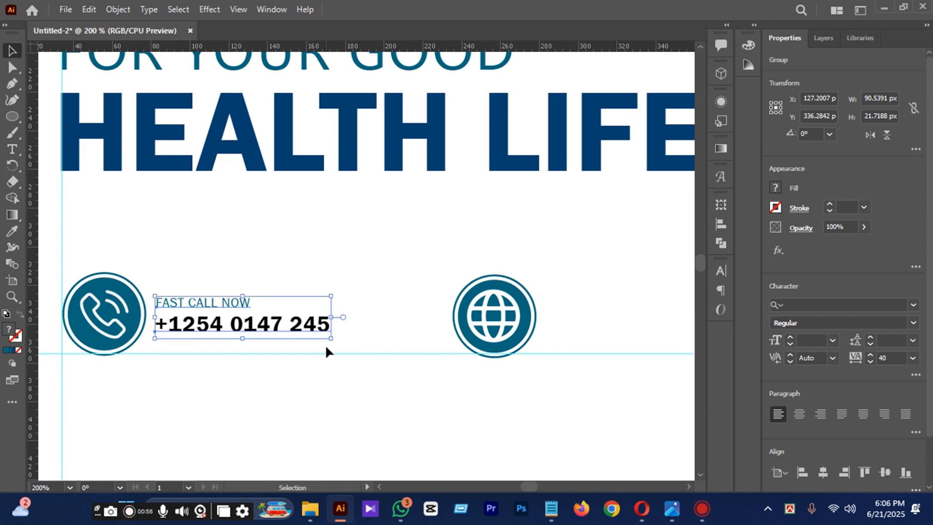
pyautogui.click(348, 401)
pyautogui.moveTo(293, 343); pyautogui.dragTo(293, 344)
pyautogui.click(436, 365)
# Raise the globe icon to about Y 333 px so that it rests on the horizontal guide.
pyautogui.click(513, 301)
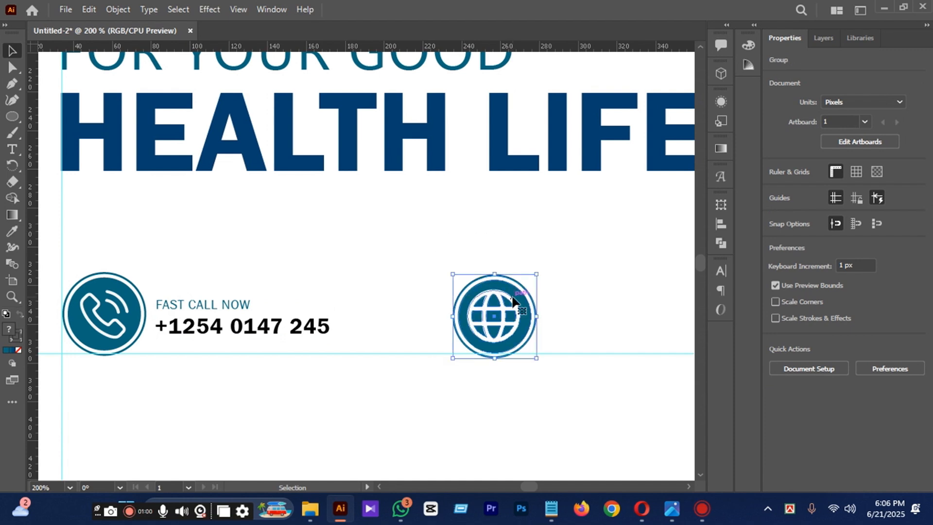
pyautogui.press('Up')
pyautogui.press('Up')
pyautogui.press('Up')
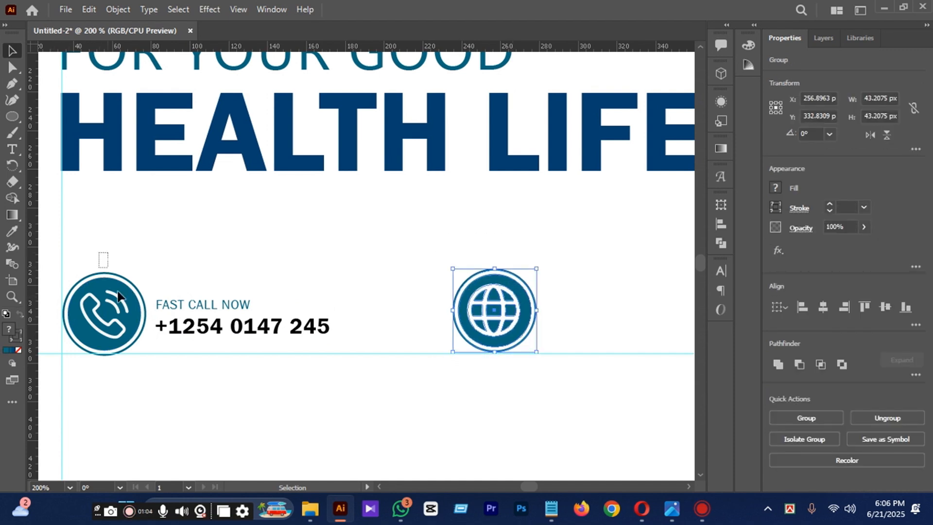
# Raise the phone icon to about Y 334 px on the horizontal guide and group its parts.
pyautogui.click(127, 322)
pyautogui.press('Up')
pyautogui.press('Up')
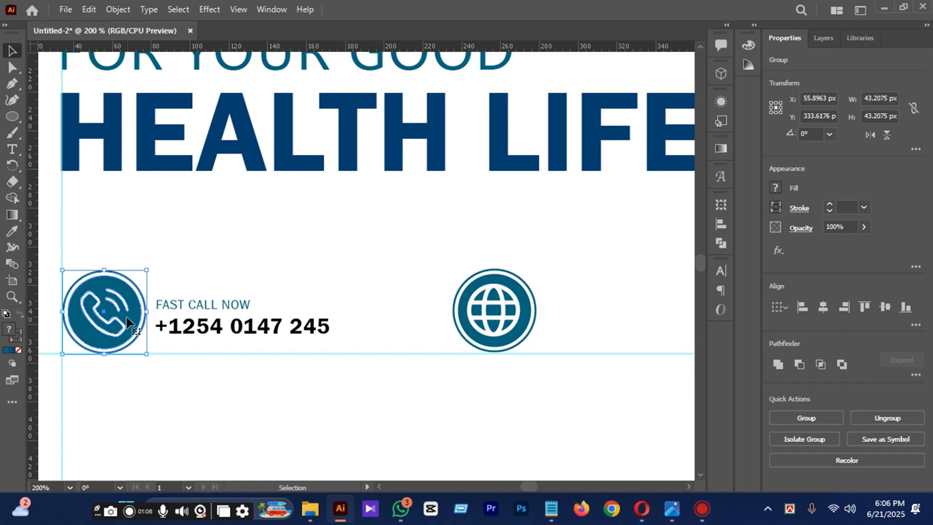
pyautogui.hotkey('ctrl', 'g')
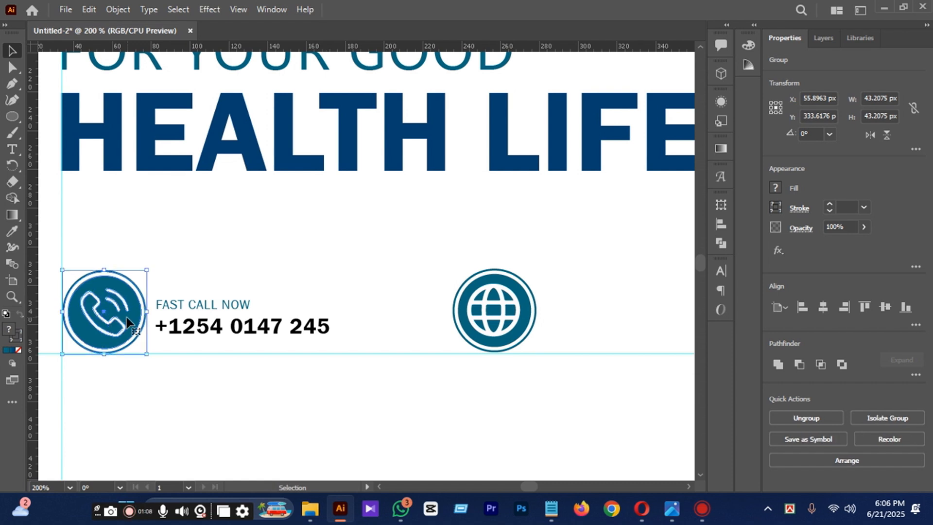
# Nudge the phone text group to about X 128, Y 336 px beside the phone icon.
pyautogui.click(201, 417)
pyautogui.click(204, 333)
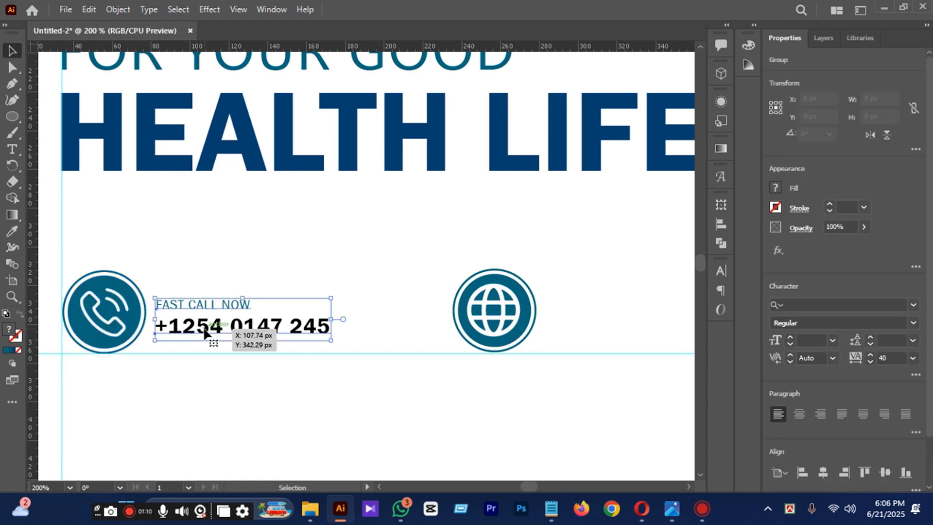
pyautogui.press('Right')
pyautogui.press('Right')
pyautogui.press('Up')
pyautogui.press('Up')
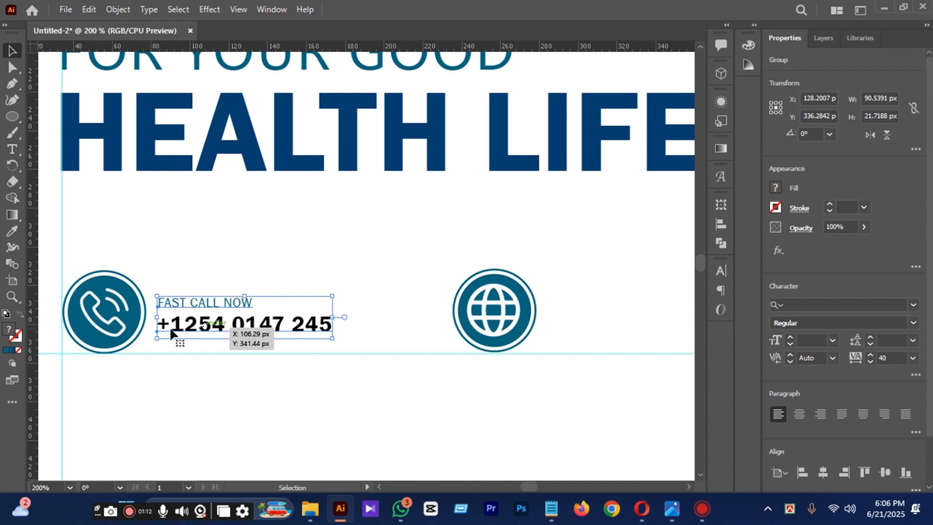
# Group the phone icon with its two text lines.
pyautogui.keyDown('shift'); pyautogui.click(100, 333); pyautogui.keyUp('shift')
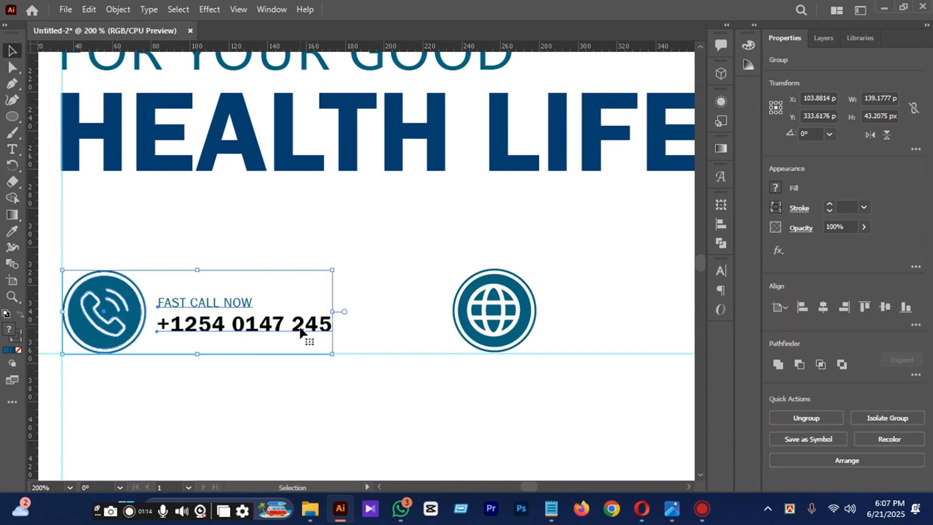
pyautogui.hotkey('ctrl', '-')
pyautogui.hotkey('ctrl', '-')
pyautogui.click(336, 389)
pyautogui.hotkey('ctrl', '-')
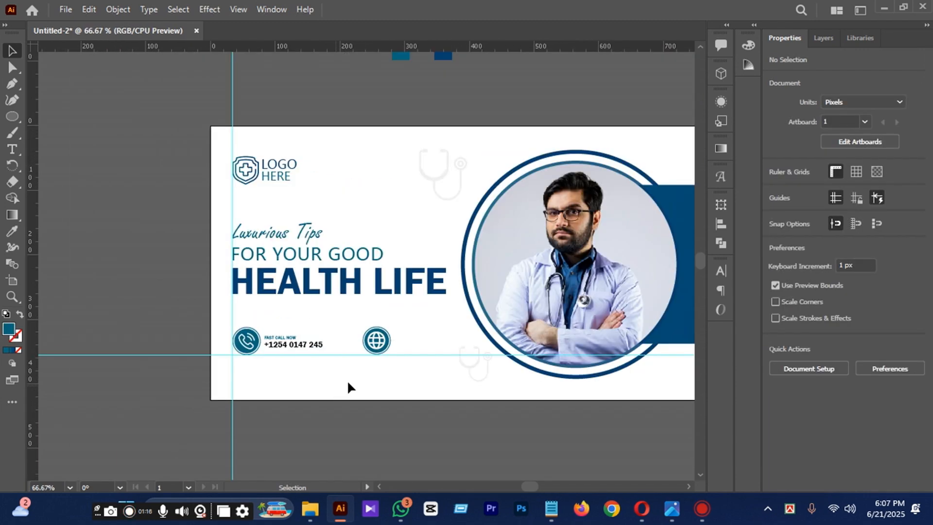
# Nudge the globe icon left to about X 242 px, closer to the phone contact group.
pyautogui.scroll(1, 417, 357)
pyautogui.keyDown('shift'); pyautogui.click(357, 333); pyautogui.keyUp('shift')
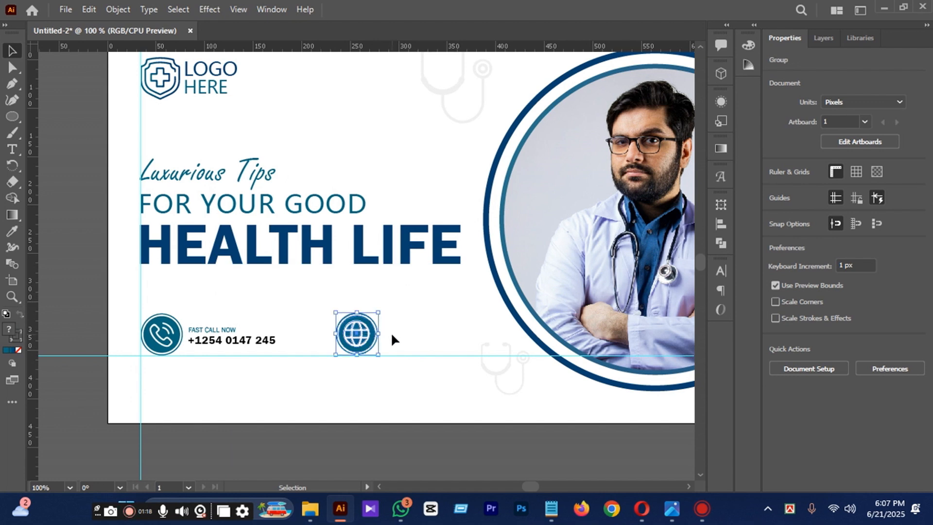
pyautogui.press('Left')
pyautogui.press('Left')
pyautogui.press('Left')
pyautogui.press('Left')
pyautogui.press('Left')
pyautogui.press('Left')
pyautogui.press('Left')
pyautogui.press('Left')
pyautogui.press('Left')
pyautogui.press('Left')
pyautogui.press('Left')
pyautogui.press('Left')
pyautogui.press('Left')
pyautogui.press('Left')
pyautogui.press('Left')
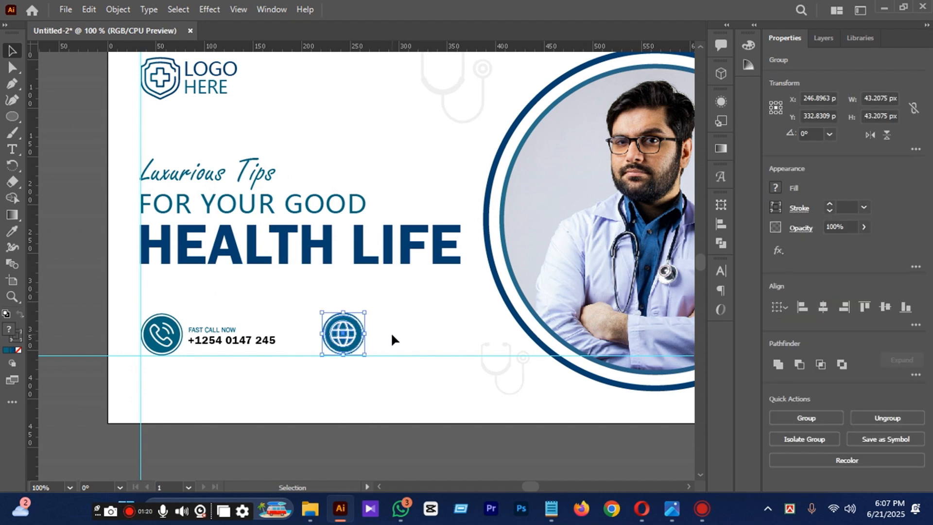
# Add the text line "YOUR WEBSOTE.COM" below the globe icon in 6 pt Franklin Gothic Demi.
pyautogui.press('t')
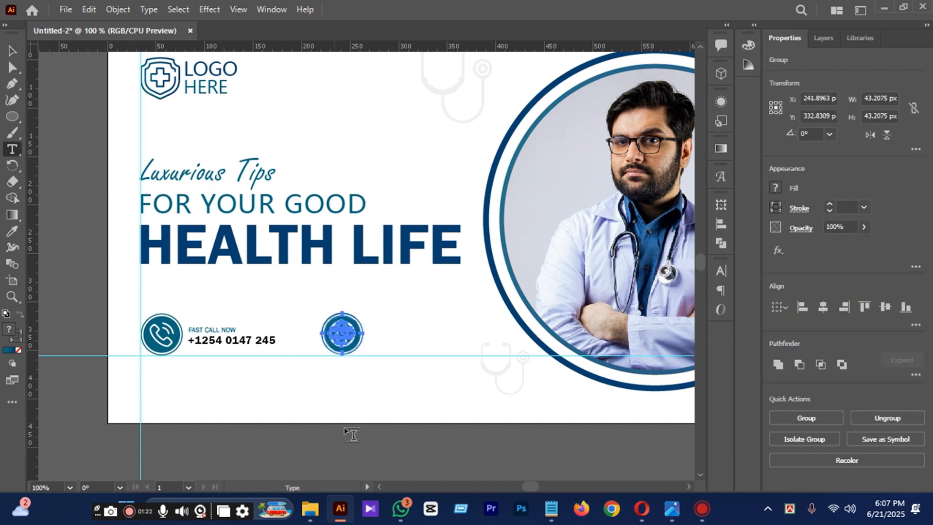
pyautogui.click(323, 385)
pyautogui.press('BackSpace')
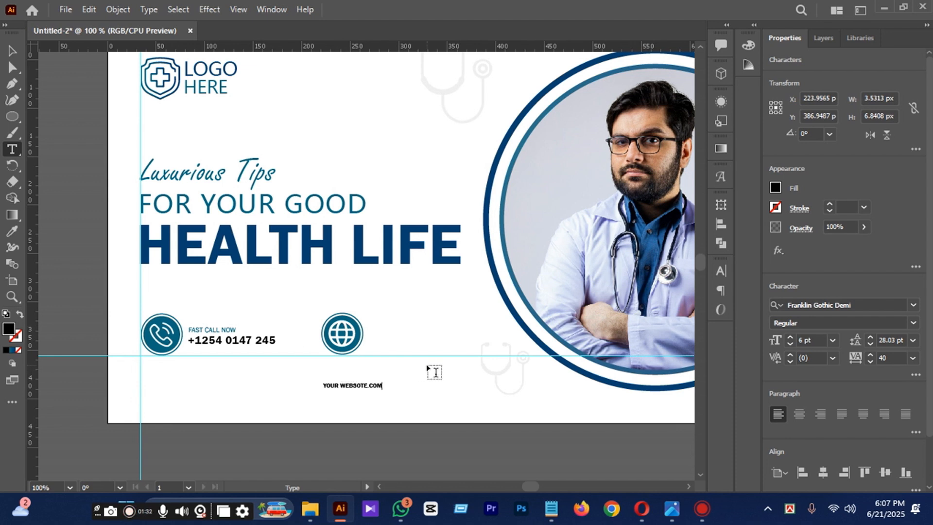
pyautogui.click(12, 50)
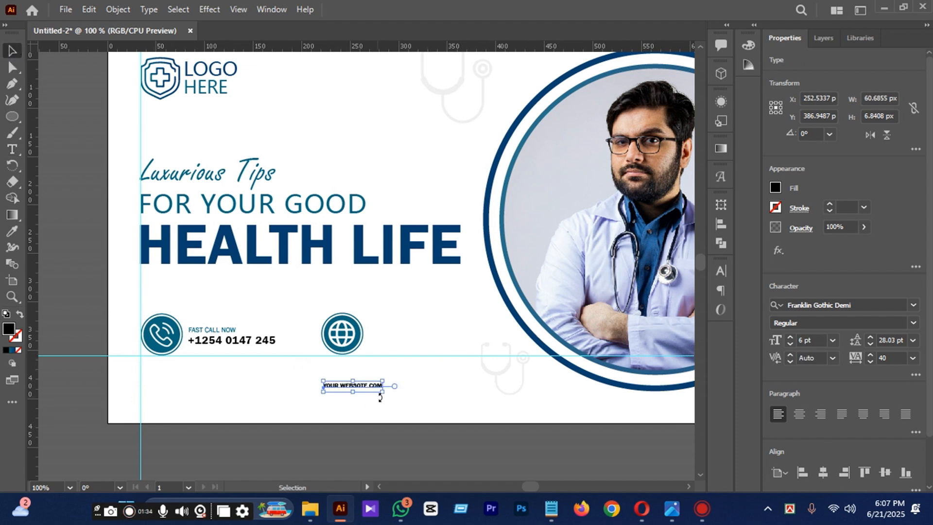
# Scale the web address text to about 111 px wide and place it beside the globe icon at about X 324, Y 337 px.
pyautogui.moveTo(365, 385); pyautogui.dragTo(486, 339)
pyautogui.scroll(2, 410, 320)
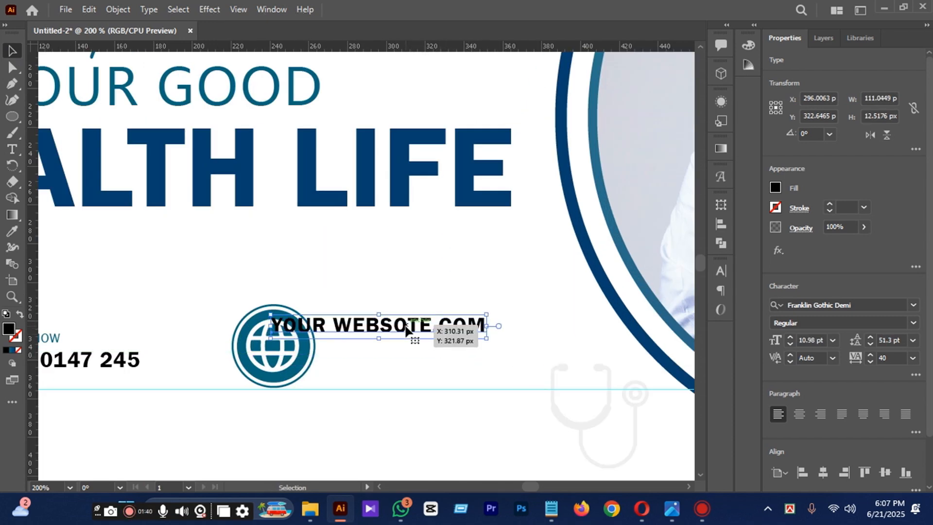
pyautogui.moveTo(408, 325); pyautogui.dragTo(461, 359)
pyautogui.press('Up')
pyautogui.press('Up')
pyautogui.press('Up')
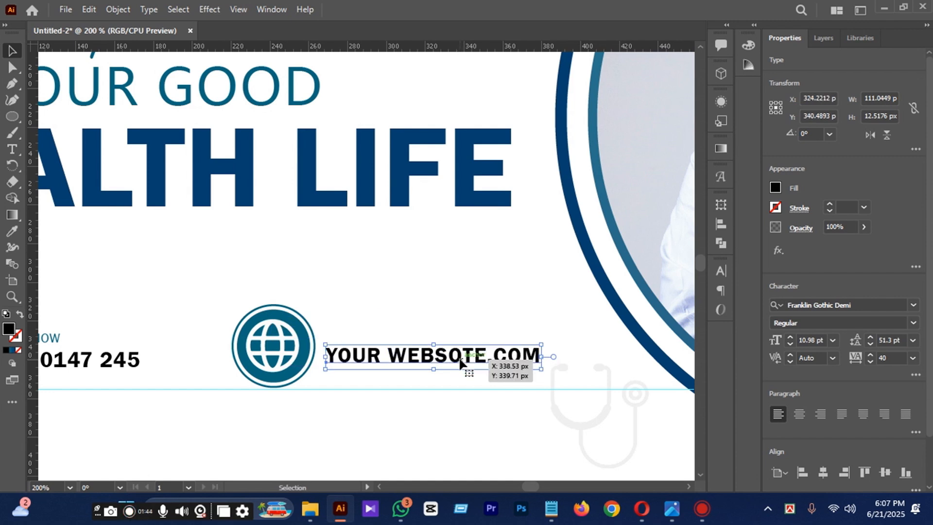
pyautogui.press('Right')
pyautogui.press('Right')
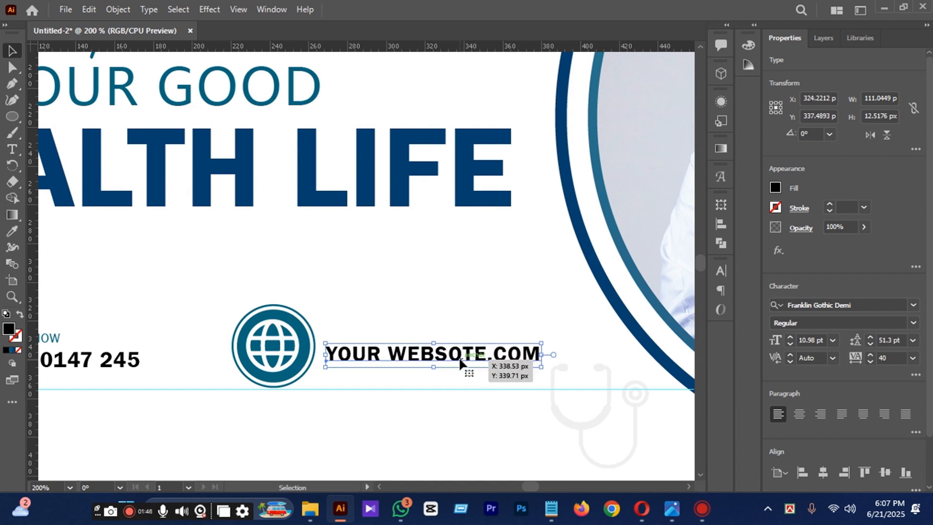
pyautogui.click(369, 302)
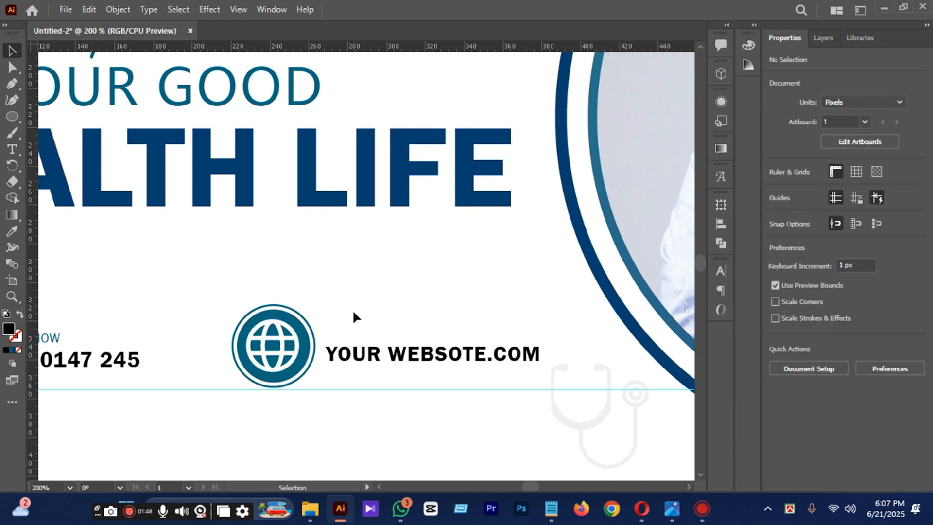
# Add a small "MY WEBSITE" text line and place it directly above the web address beside the globe icon.
pyautogui.click(12, 149)
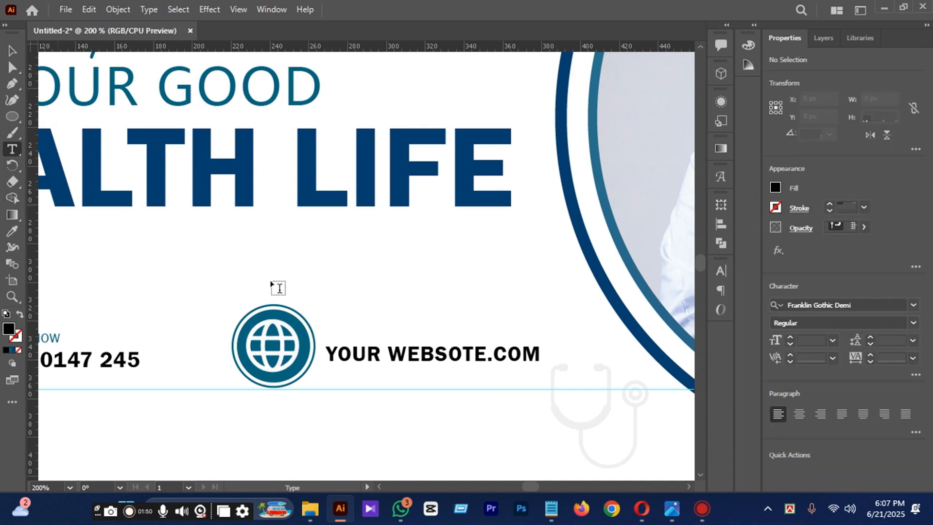
pyautogui.moveTo(327, 293); pyautogui.dragTo(328, 293)
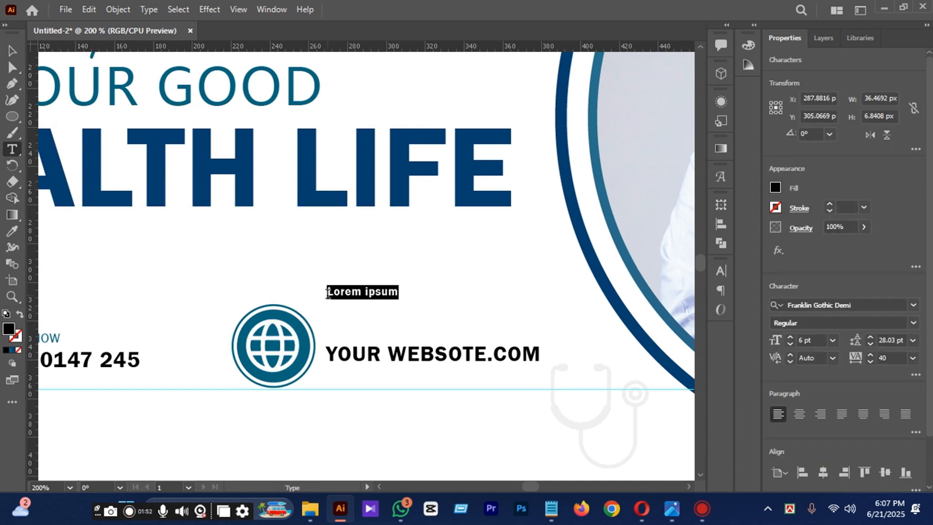
pyautogui.write('mY')
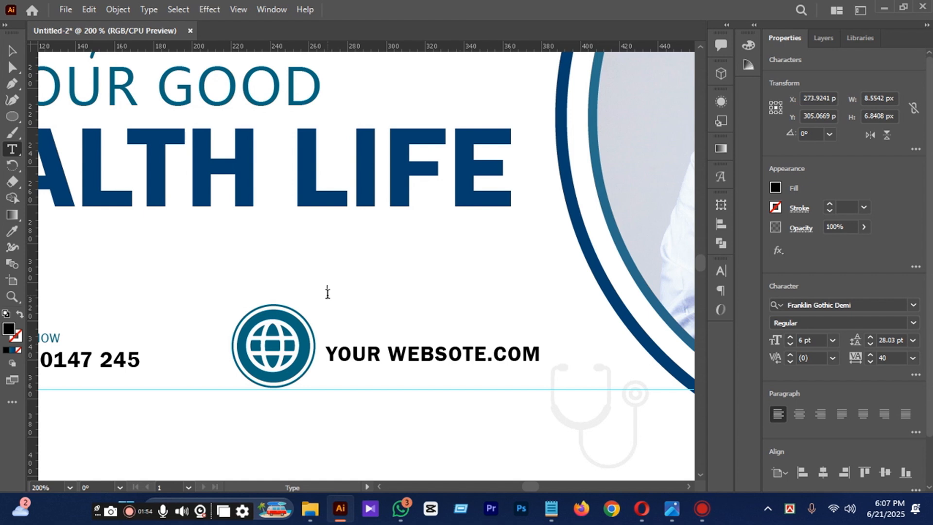
pyautogui.press('BackSpace')
pyautogui.press('BackSpace')
pyautogui.write('MY weBSITE')
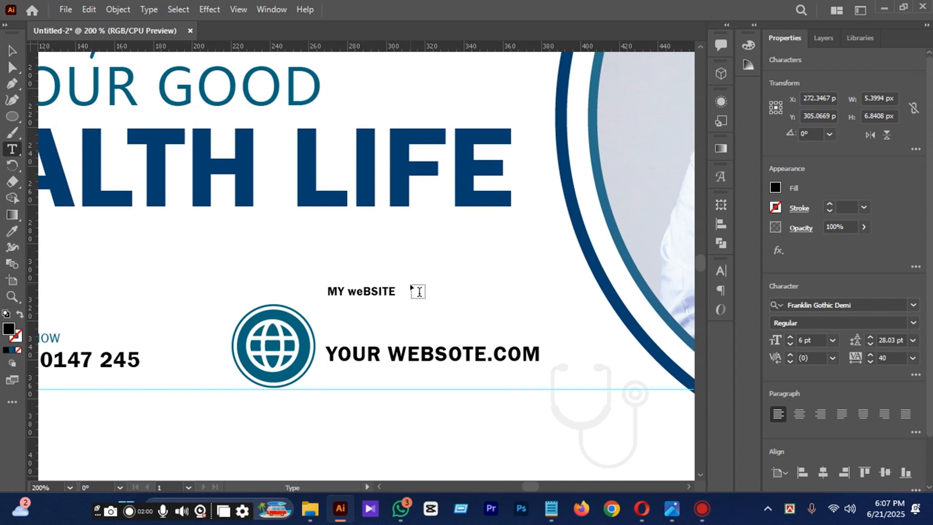
pyautogui.press('BackSpace')
pyautogui.press('BackSpace')
pyautogui.press('BackSpace')
pyautogui.press('BackSpace')
pyautogui.press('BackSpace')
pyautogui.press('BackSpace')
pyautogui.press('BackSpace')
pyautogui.write('W')
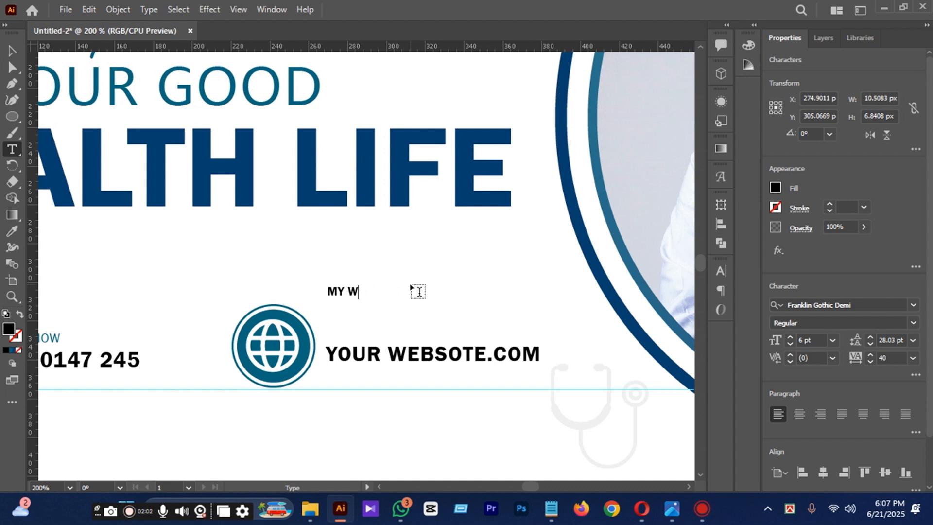
pyautogui.write('EBSITE')
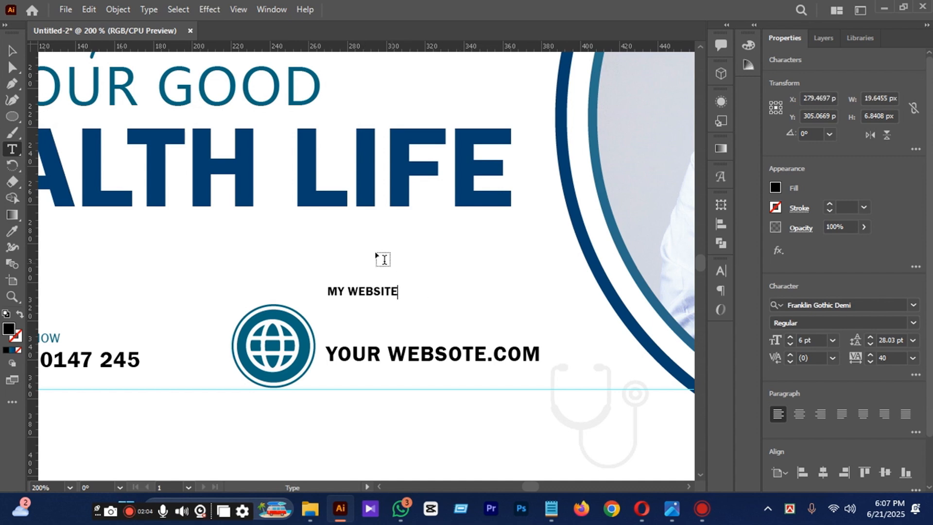
pyautogui.click(12, 51)
pyautogui.moveTo(380, 291); pyautogui.dragTo(382, 332)
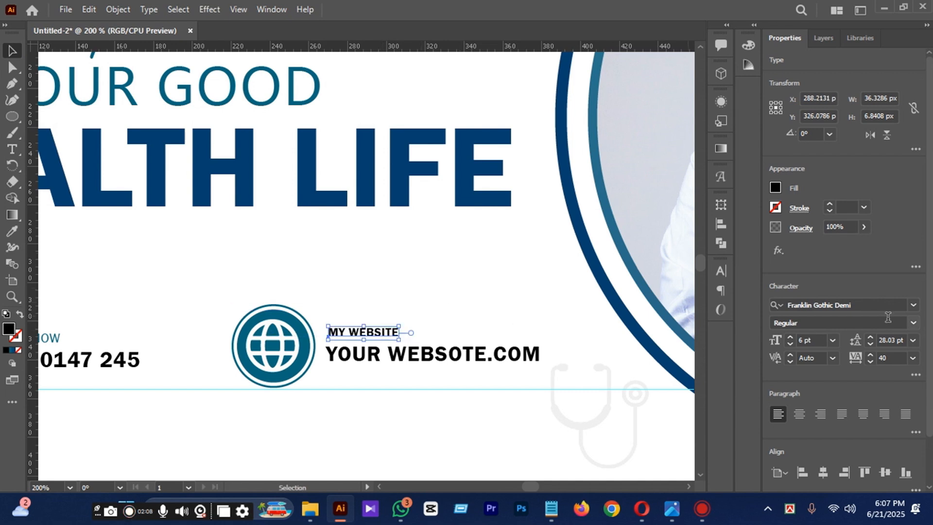
# Set the "MY WEBSITE" line to Franklin Gothic Book at 7 pt.
pyautogui.click(913, 306)
pyautogui.click(820, 391)
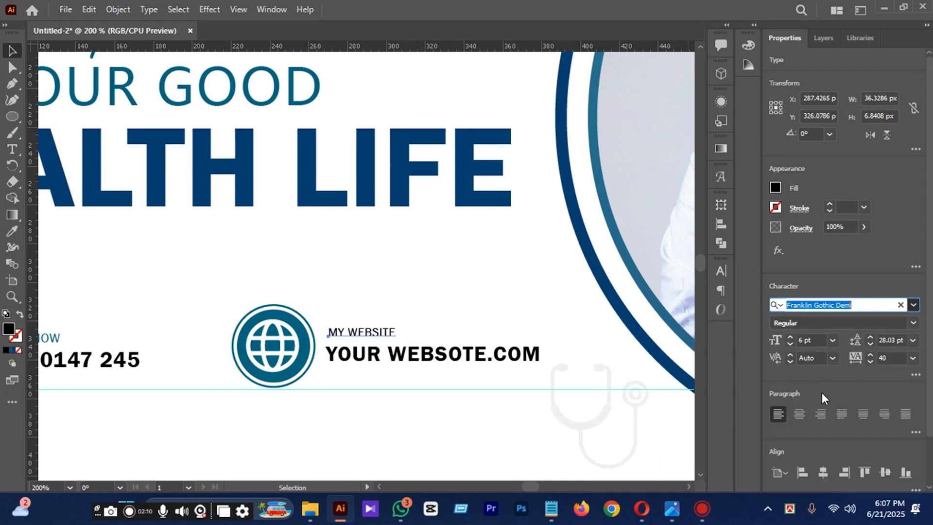
pyautogui.click(486, 360)
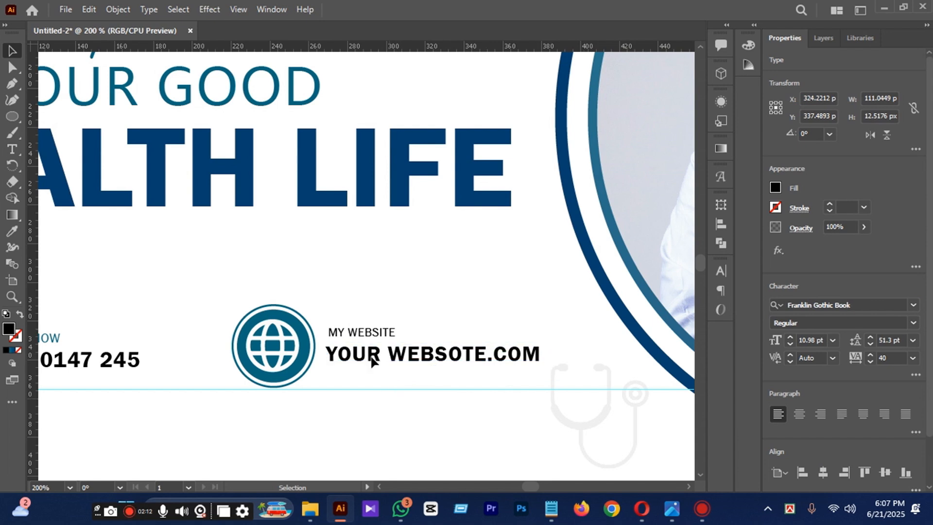
pyautogui.click(393, 332)
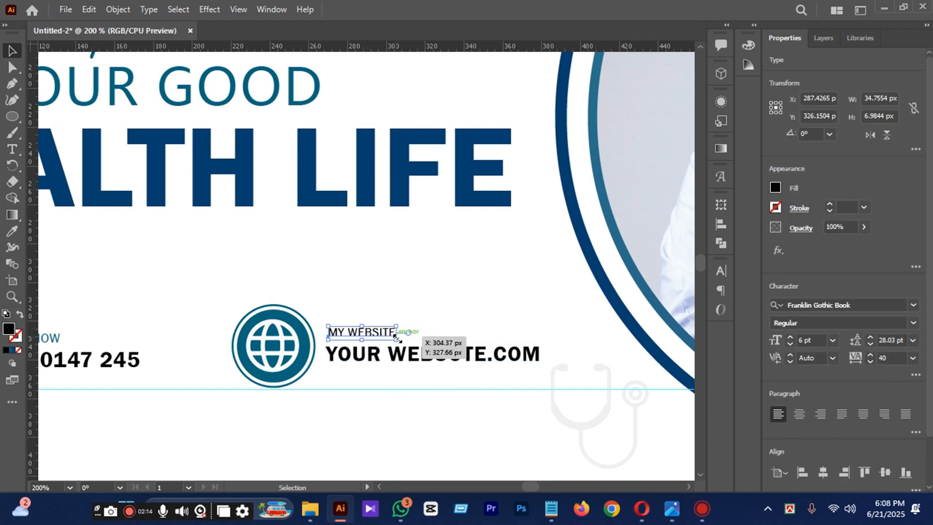
pyautogui.click(833, 340)
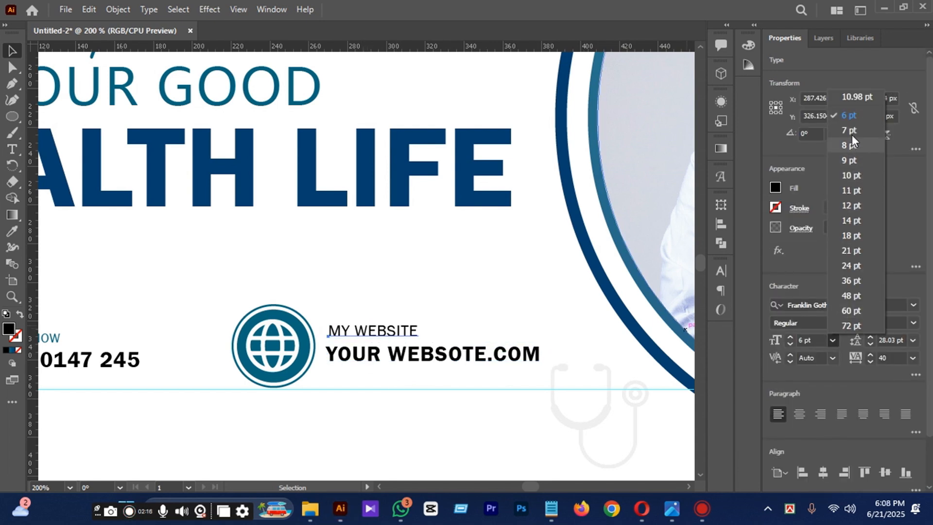
pyautogui.click(851, 117)
# Shift the "MY WEBSITE" line slightly to about X 289, Y 326 px above the web address.
pyautogui.click(58, 342)
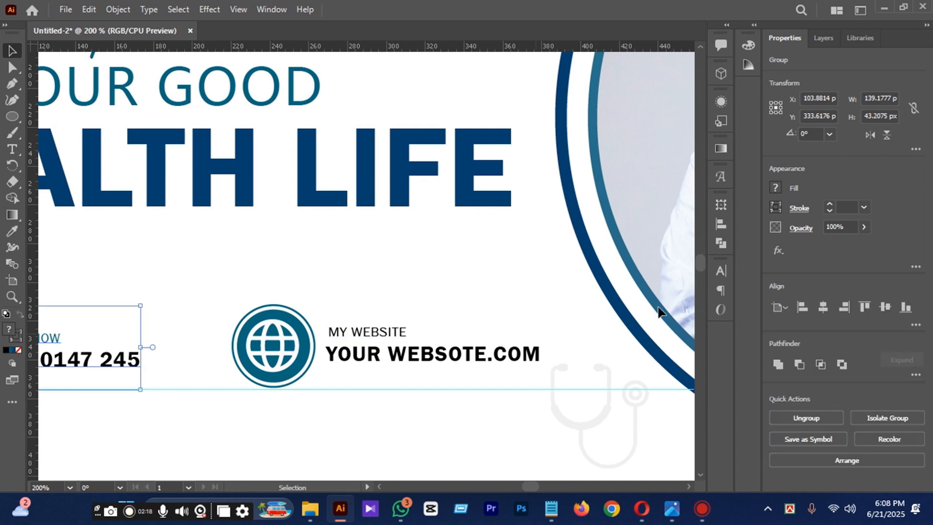
pyautogui.click(384, 354)
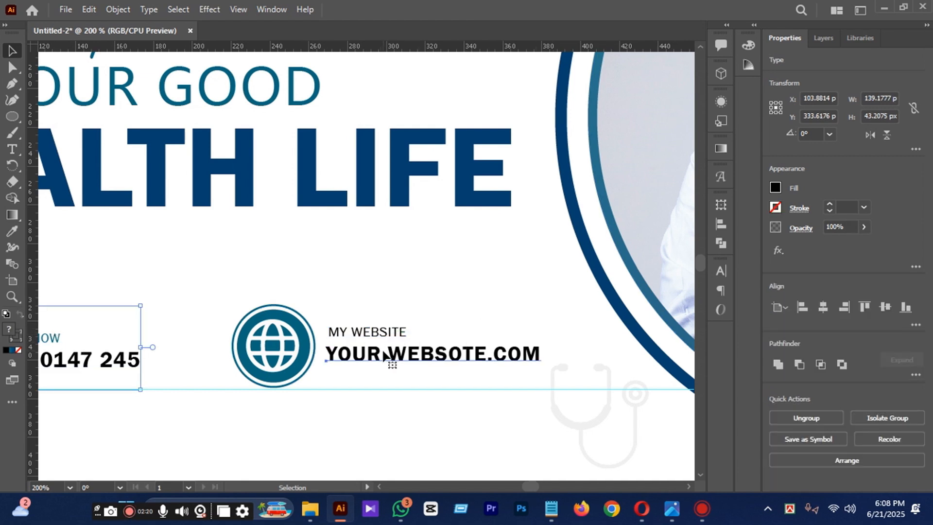
pyautogui.click(410, 264)
pyautogui.moveTo(370, 332); pyautogui.dragTo(367, 332)
pyautogui.hotkey('ctrl', '-')
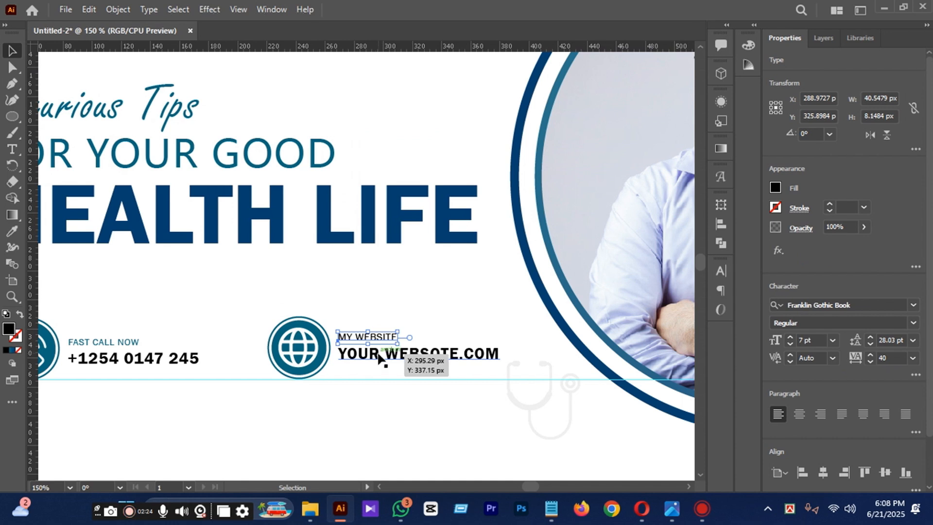
# Select both website text lines and move them together beside the globe icon, at about Y 335 px.
pyautogui.keyDown('shift'); pyautogui.click(378, 354); pyautogui.keyUp('shift')
pyautogui.moveTo(376, 343); pyautogui.dragTo(377, 346)
pyautogui.press('Right')
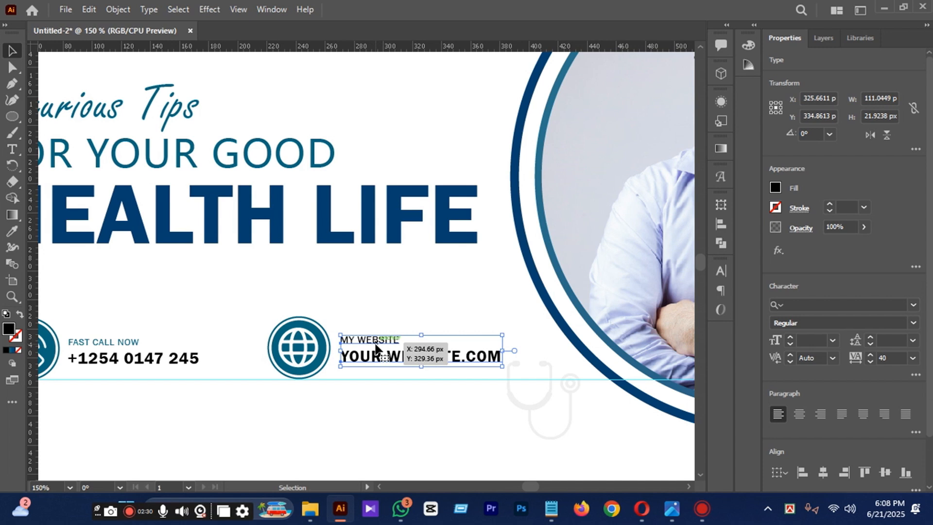
pyautogui.press('Left')
pyautogui.press('Left')
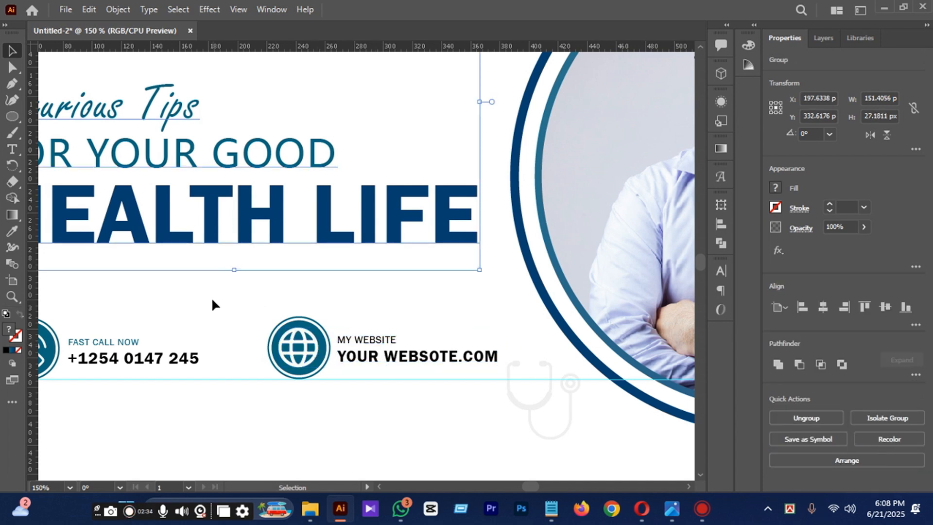
# Group the globe icon with its two website text lines.
pyautogui.click(300, 339)
pyautogui.moveTo(260, 289); pyautogui.dragTo(421, 361)
pyautogui.hotkey('ctrl', 'g')
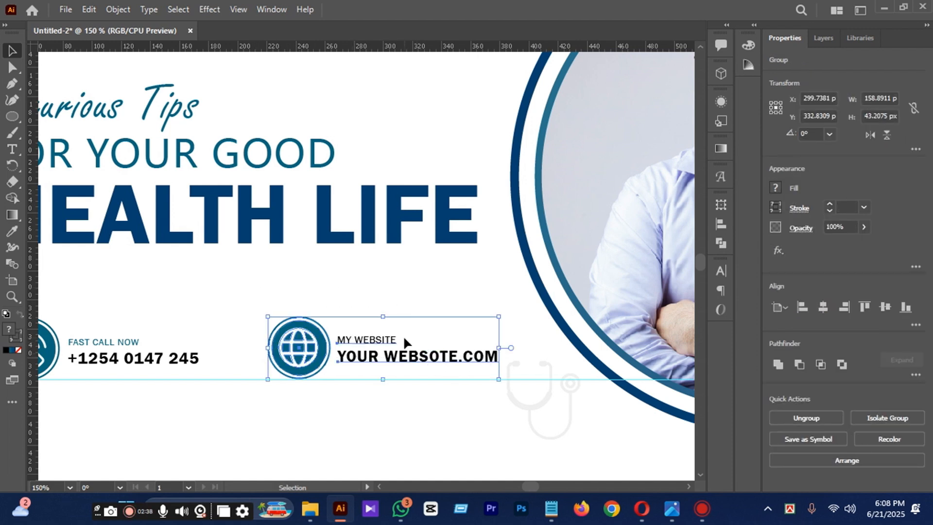
pyautogui.scroll(-1, 405, 341)
pyautogui.click(329, 308)
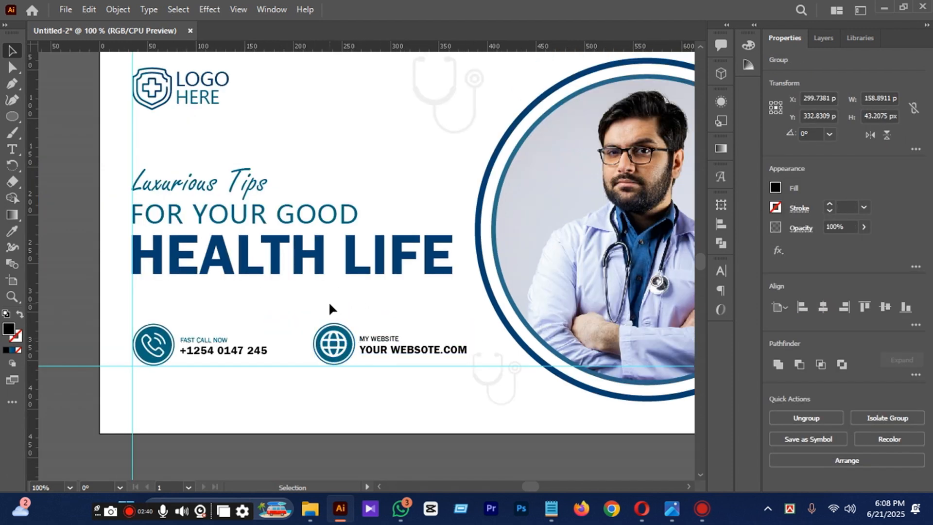
# Delete the vertical and horizontal guides from the banner.
pyautogui.scroll(1, 329, 304)
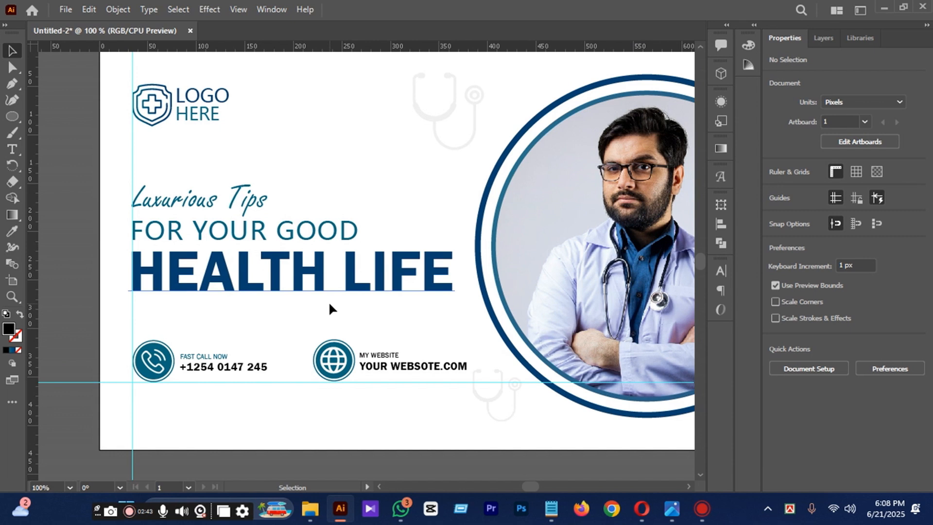
pyautogui.scroll(-1, 329, 301)
pyautogui.scroll(-1, 360, 359)
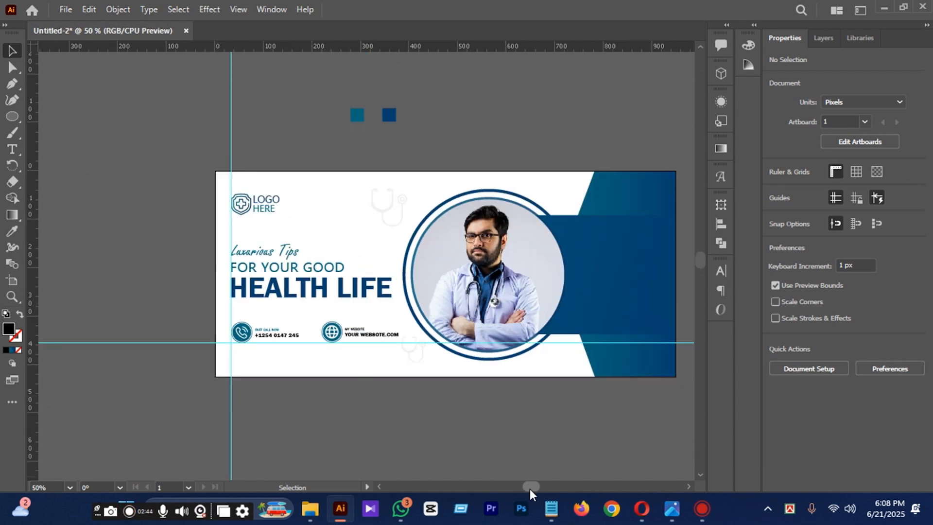
pyautogui.hscroll(3, 530, 488)
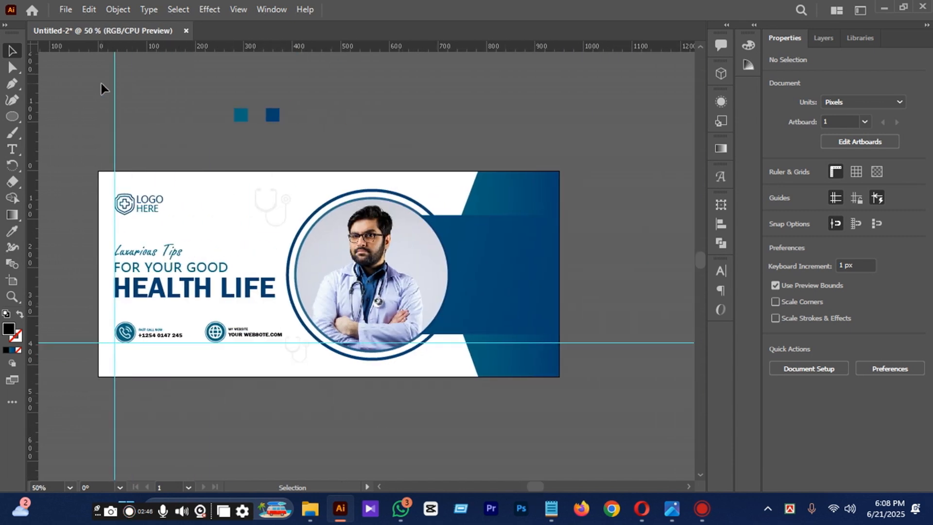
pyautogui.click(115, 92)
pyautogui.press('Delete')
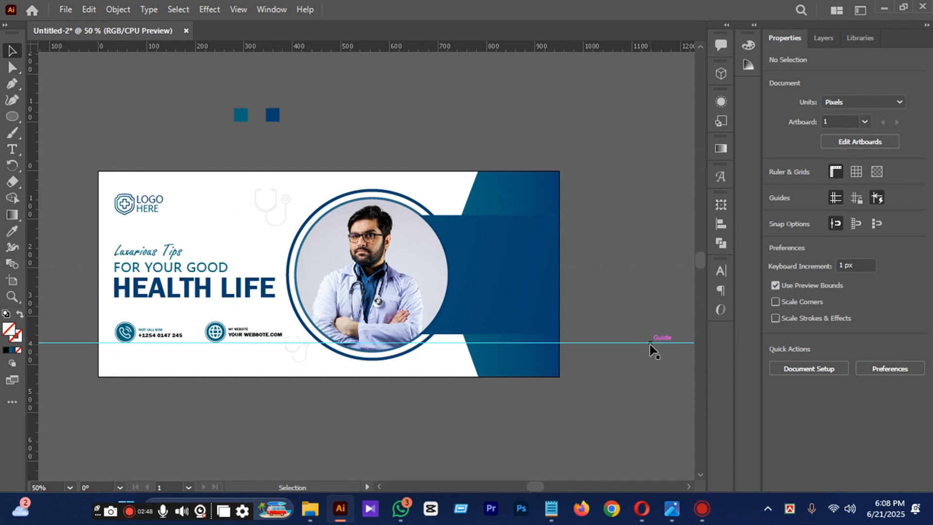
pyautogui.click(650, 343)
pyautogui.press('Delete')
# Delete the two colour sample squares above the artboard.
pyautogui.hscroll(-3, 541, 488)
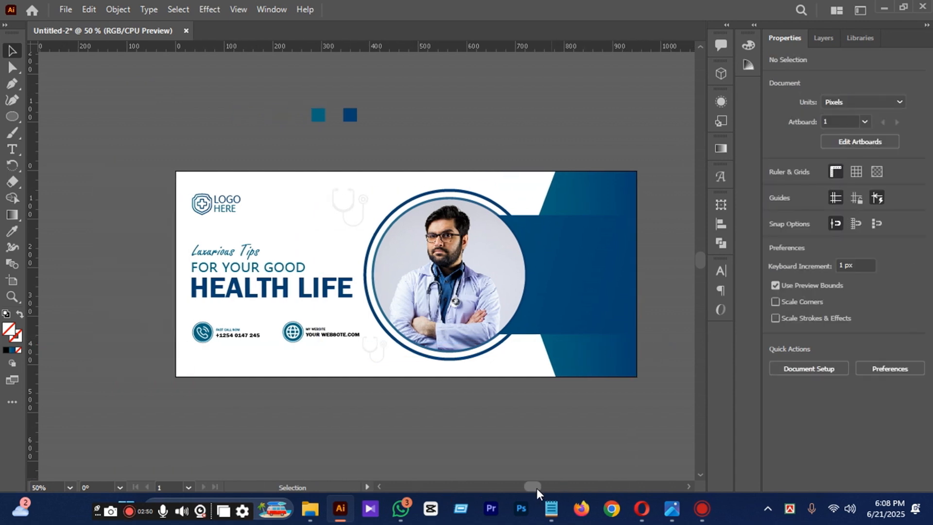
pyautogui.moveTo(290, 81); pyautogui.dragTo(469, 145)
pyautogui.press('Delete')
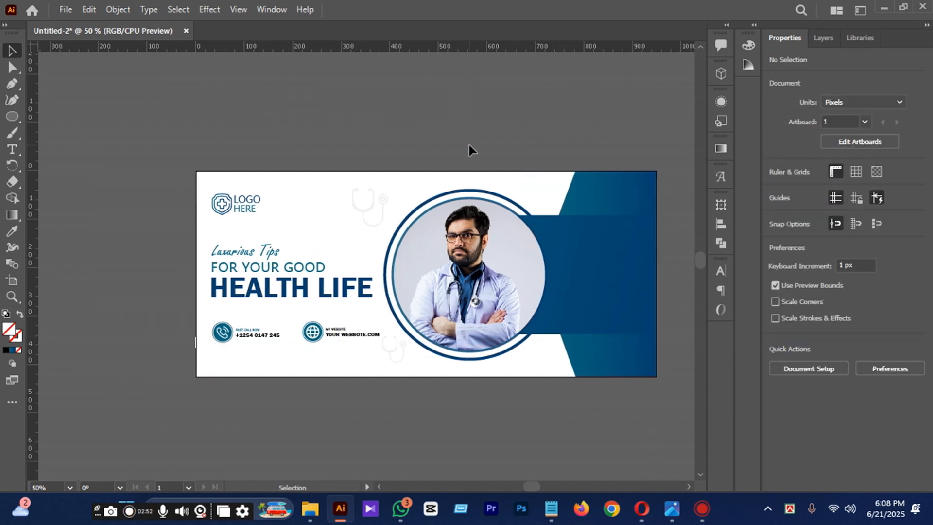
# Shift the lower faded stethoscope slightly right and down, away from the web address text.
pyautogui.hscroll(1, 529, 485)
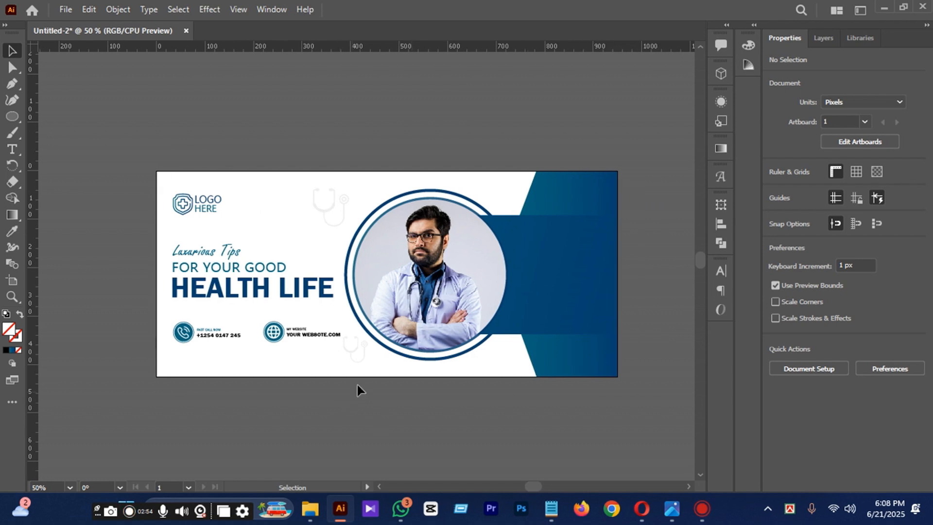
pyautogui.moveTo(357, 358); pyautogui.dragTo(361, 362)
pyautogui.click(125, 210)
pyautogui.moveTo(539, 486); pyautogui.dragTo(539, 486)
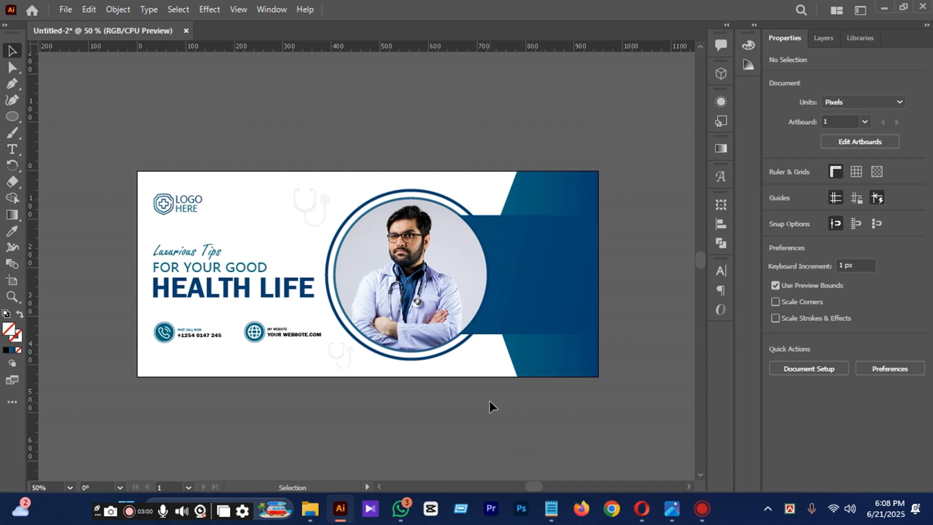
pyautogui.click(172, 291)
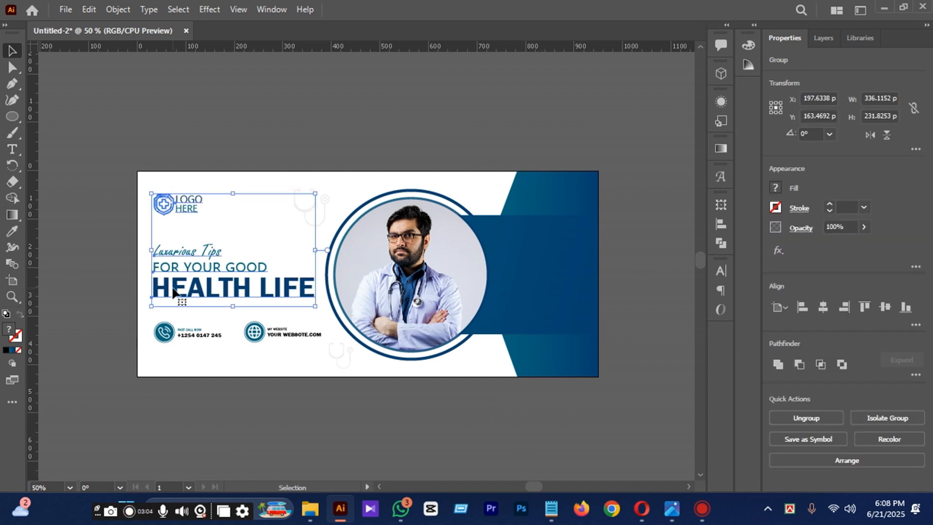
pyautogui.click(204, 380)
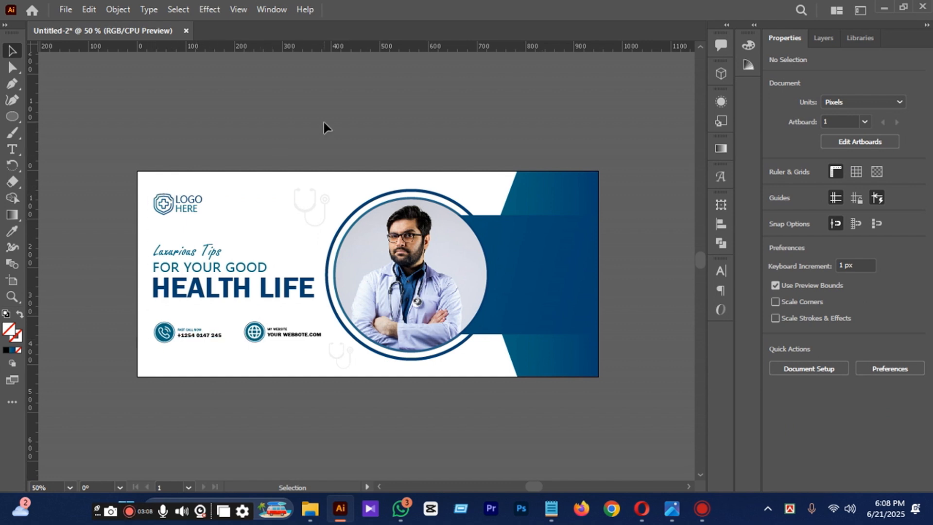
# Create a 950 x 425 px rectangle over the banner with the Rectangle tool.
pyautogui.scroll(-1, 325, 127)
pyautogui.moveTo(13, 117); pyautogui.dragTo(31, 118)
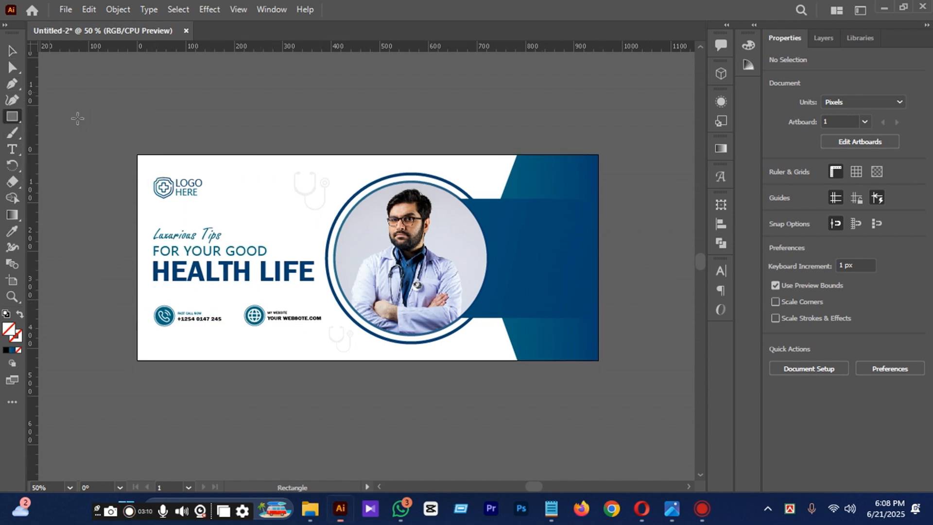
pyautogui.click(321, 117)
pyautogui.write('950')
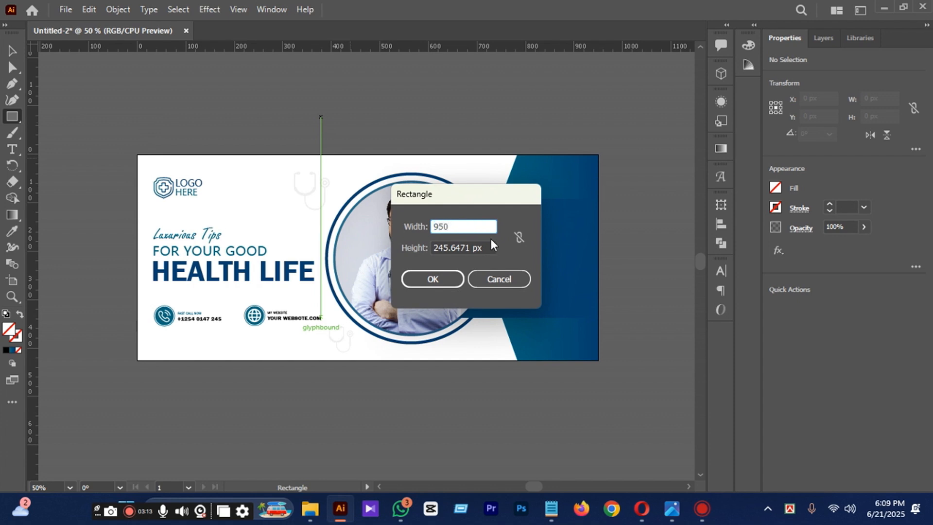
pyautogui.press('Tab')
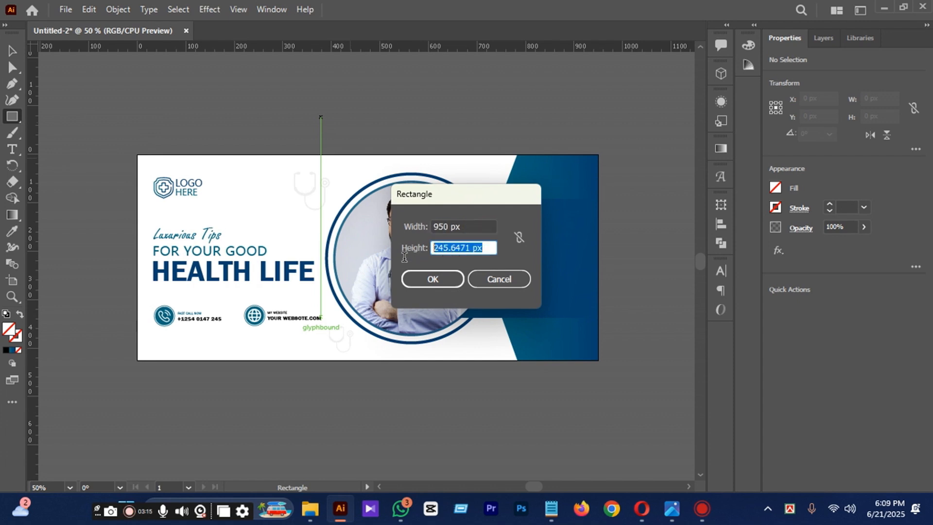
pyautogui.write('425')
pyautogui.press('Return')
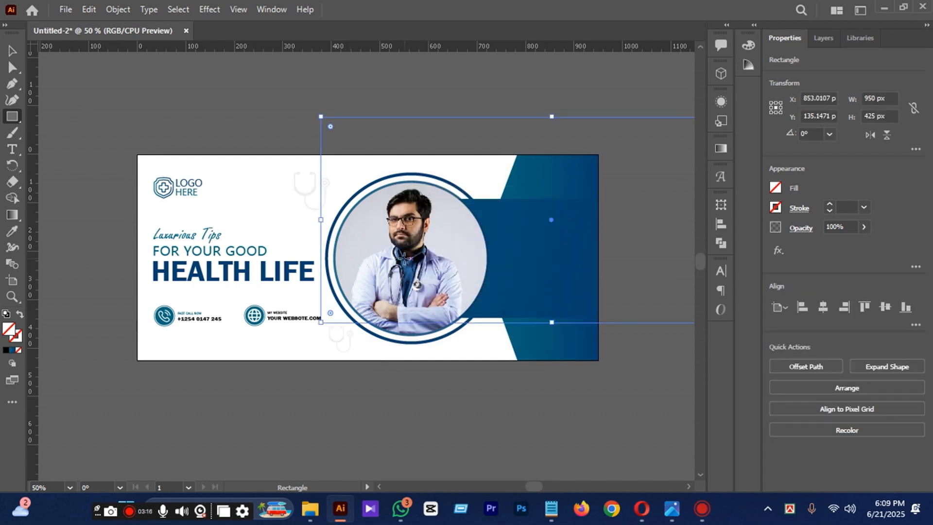
# Fill the new rectangle with a bright cyan blue and centre it on the artboard.
pyautogui.click(13, 50)
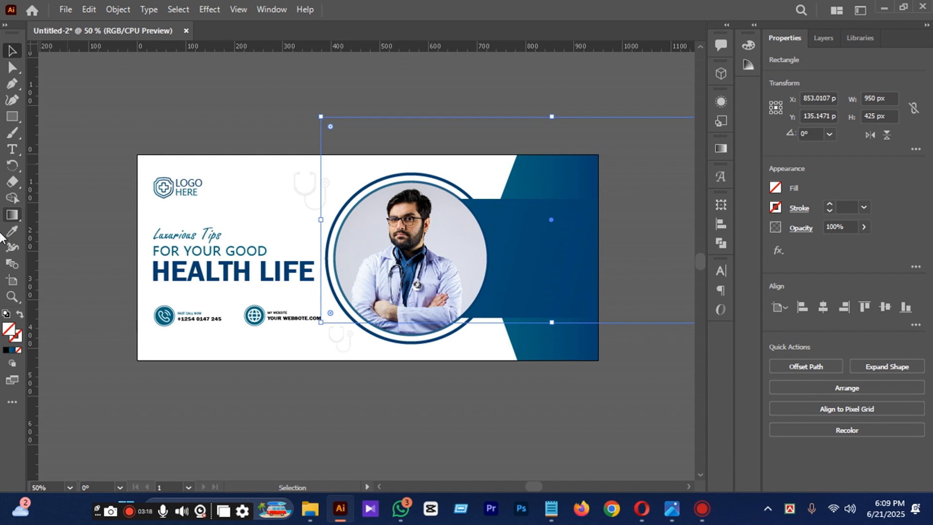
pyautogui.doubleClick(9, 332)
pyautogui.moveTo(715, 288)
pyautogui.mouseDown()
pyautogui.moveTo(712, 299)
pyautogui.moveTo(744, 268)
pyautogui.mouseUp()
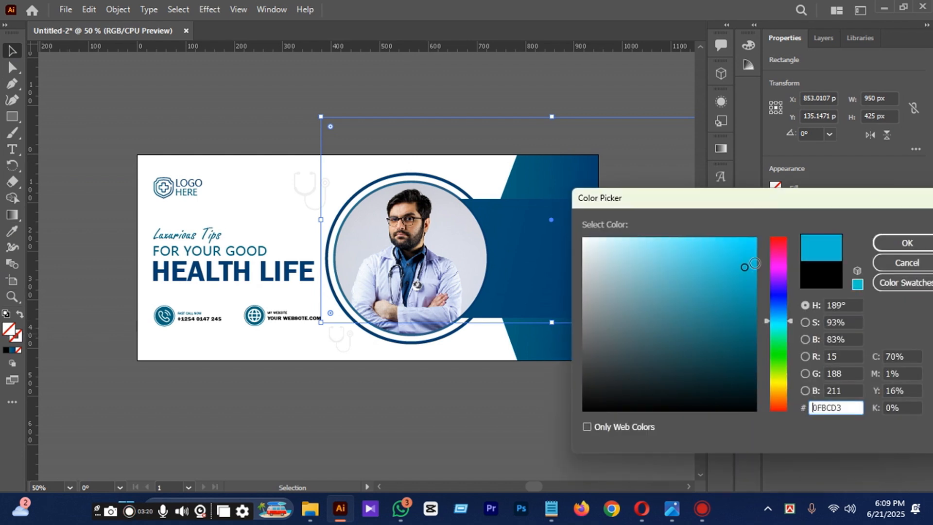
pyautogui.click(910, 249)
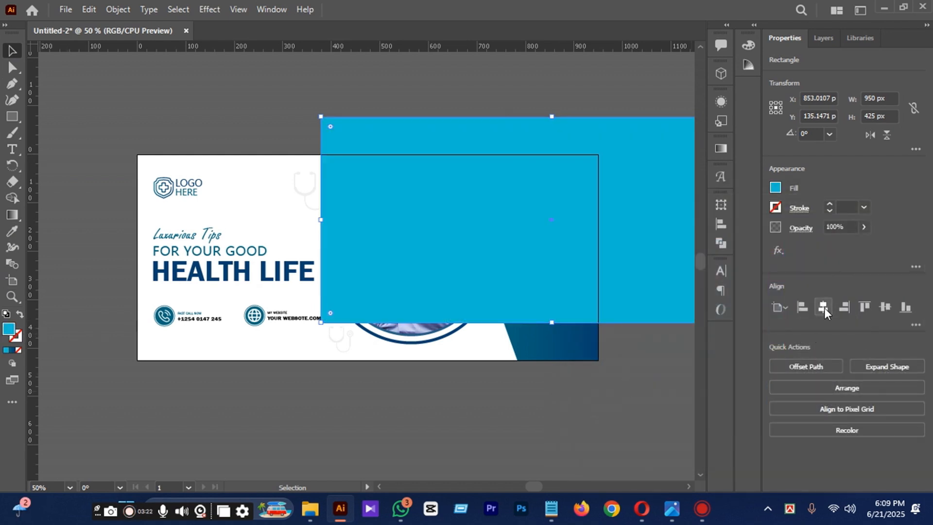
pyautogui.click(823, 307)
# Clip all the banner artwork to the artboard-sized cyan rectangle with a clipping mask, leaving nothing selected.
pyautogui.moveTo(90, 111); pyautogui.dragTo(673, 376)
pyautogui.rightClick(351, 154)
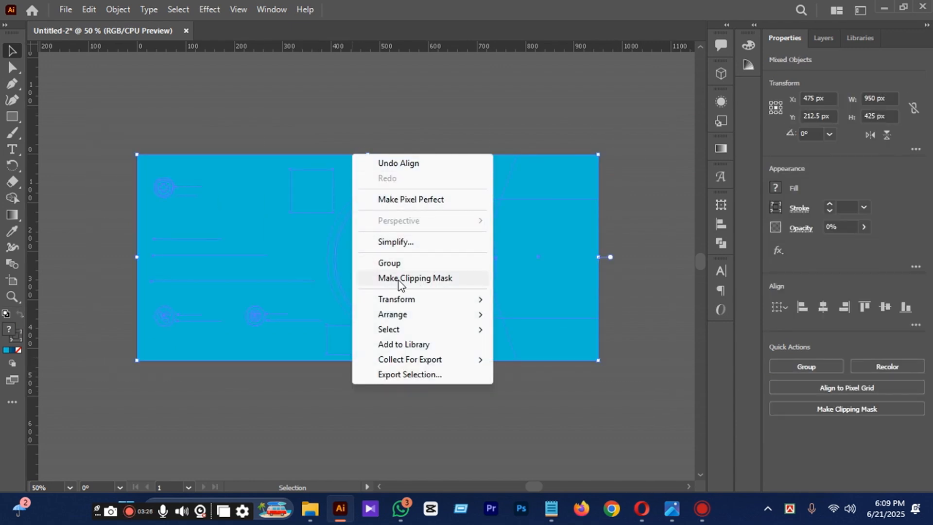
pyautogui.click(457, 280)
pyautogui.click(316, 107)
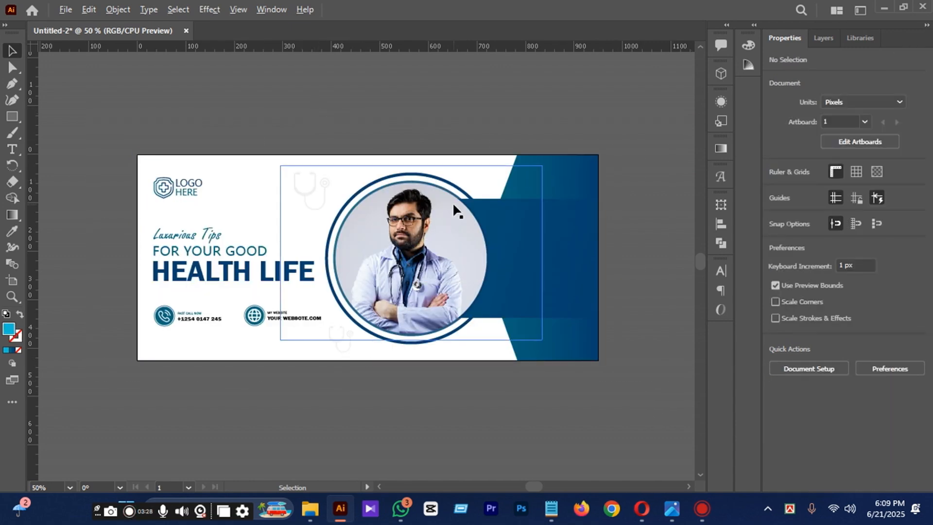
pyautogui.scroll(1, 452, 202)
pyautogui.scroll(-1, 452, 202)
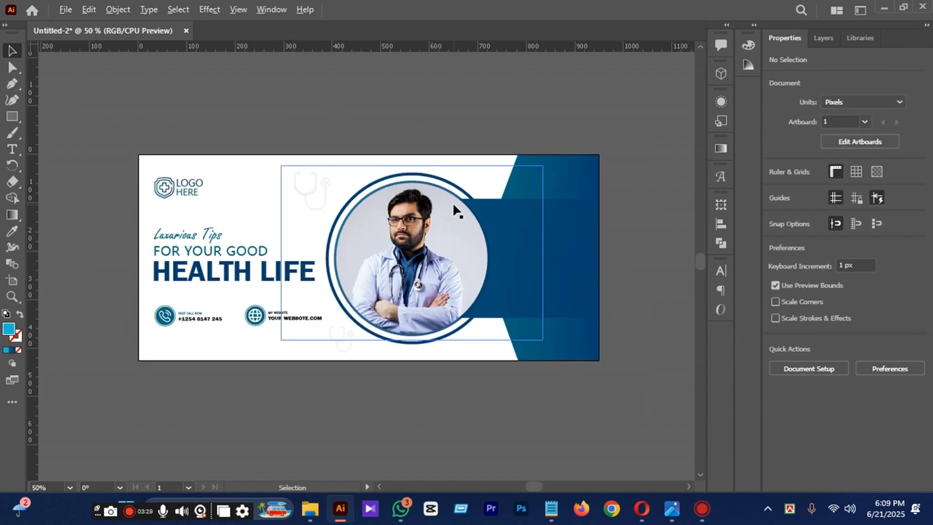
# Try to save a copy of the banner on the Desktop as FACEBOOK COVER in Adobe Illustrator format.
pyautogui.click(66, 9)
pyautogui.click(116, 169)
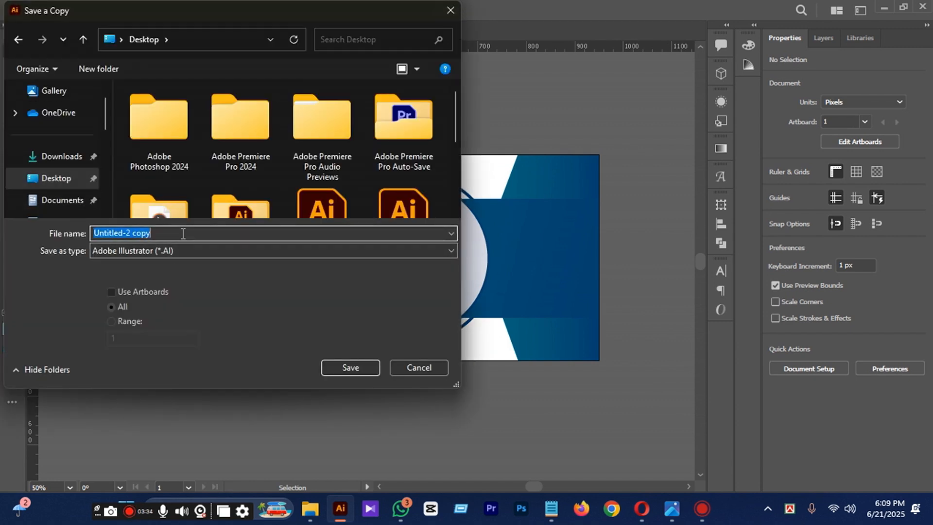
pyautogui.write('FACEBOOK COVER')
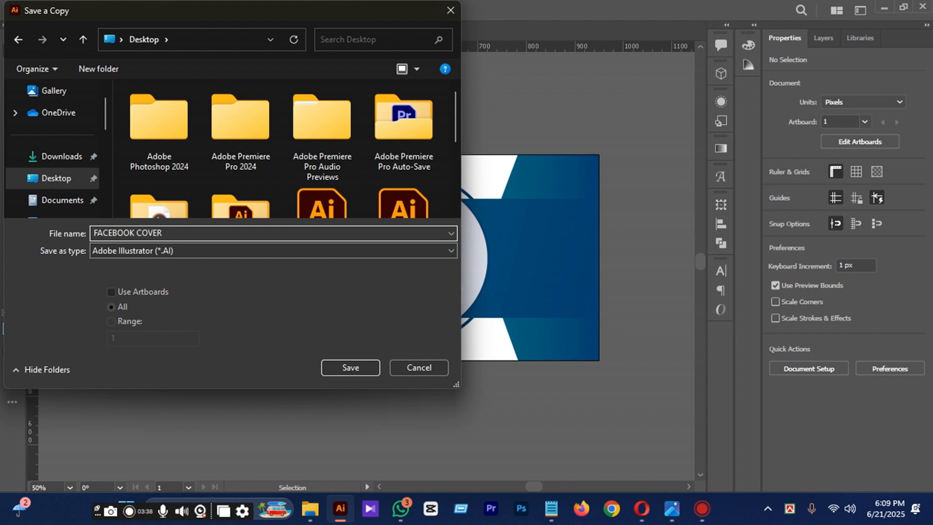
pyautogui.press('Return')
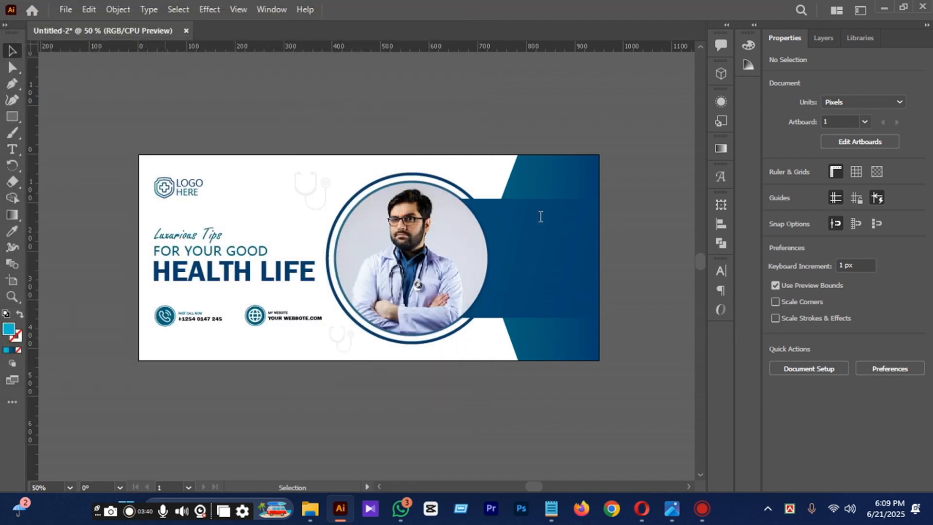
pyautogui.click(504, 441)
# Stop the save of the FACEBOOK COVER copy that is still in progress.
pyautogui.click(65, 10)
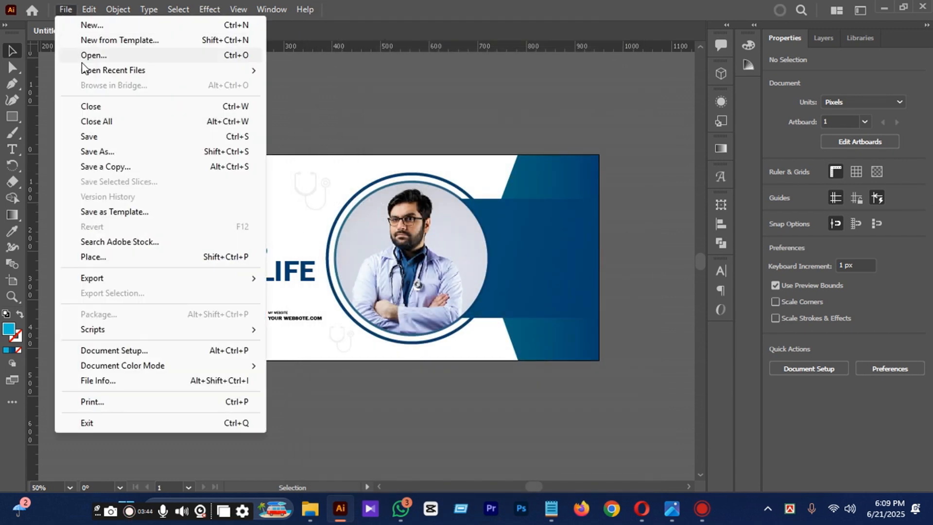
pyautogui.click(107, 153)
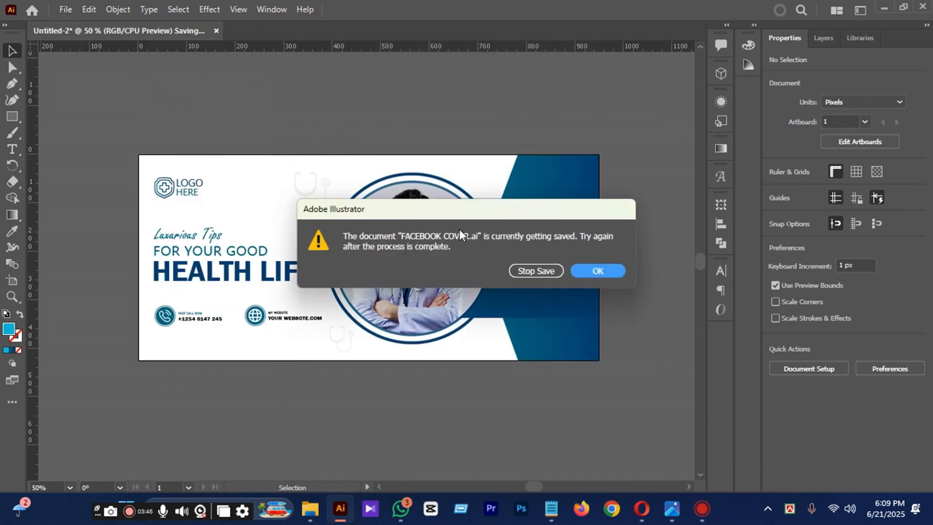
pyautogui.click(532, 268)
# Save the document under the name FACEBOOK COVER on the Desktop in Adobe Illustrator format.
pyautogui.click(65, 9)
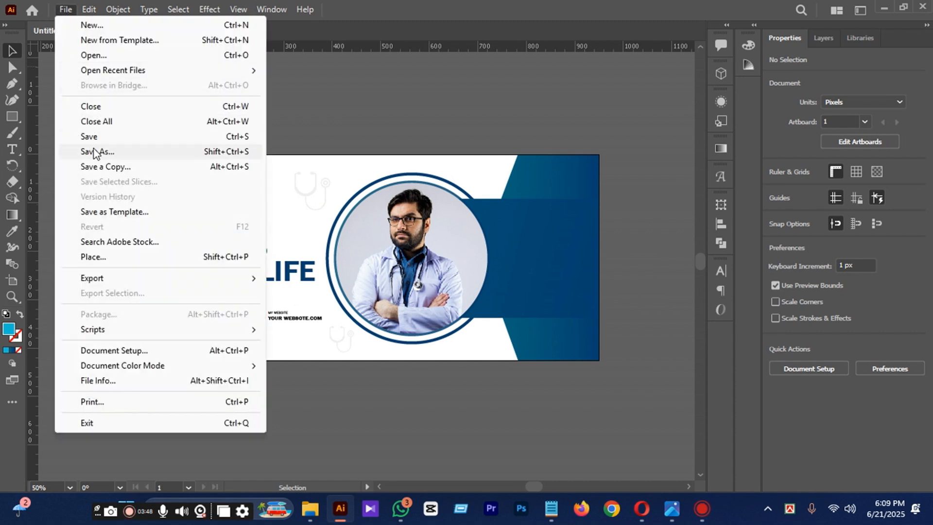
pyautogui.click(97, 152)
pyautogui.scroll(-3, 193, 177)
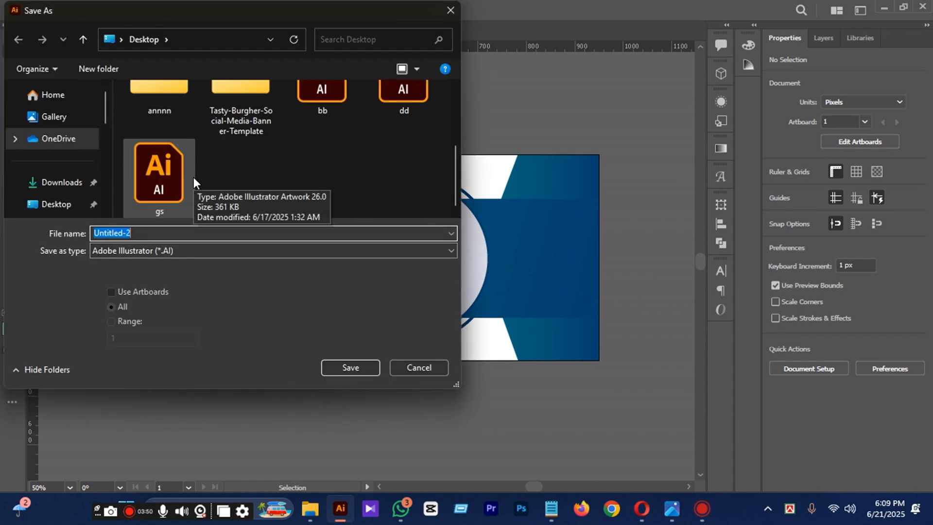
pyautogui.scroll(3, 262, 119)
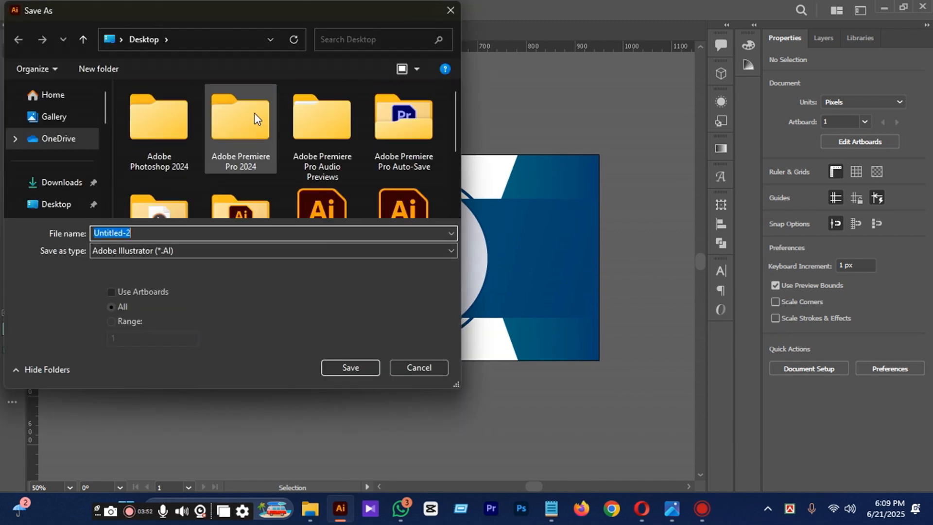
pyautogui.scroll(-1, 254, 116)
pyautogui.scroll(-1, 254, 117)
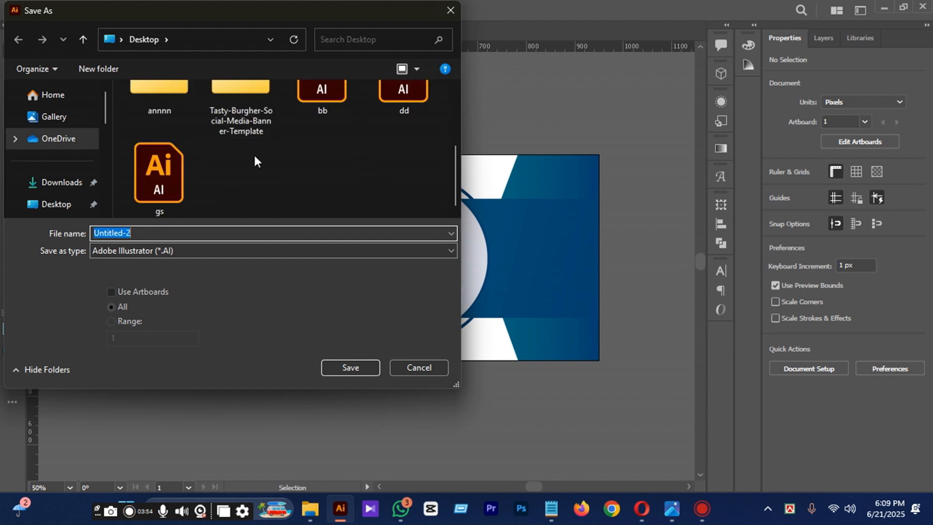
pyautogui.click(73, 205)
pyautogui.click(153, 228)
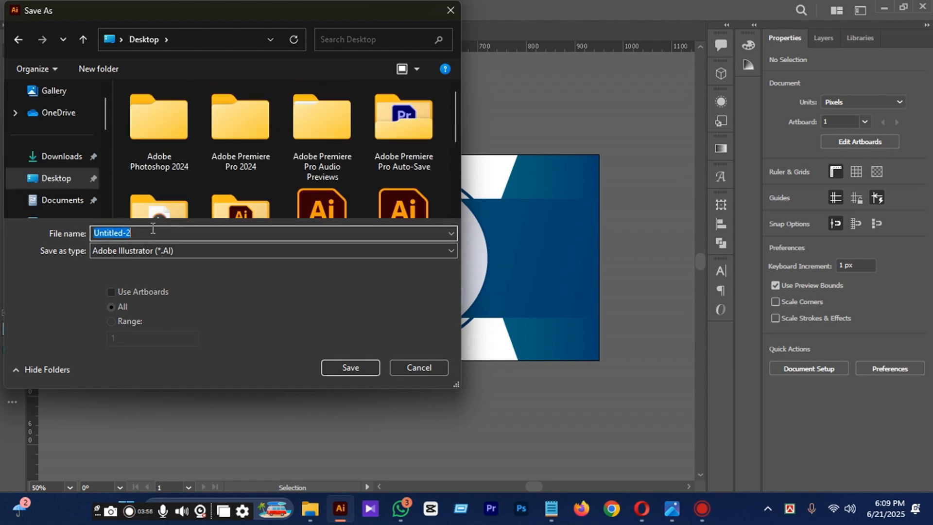
pyautogui.write('FACEBOOK COVER')
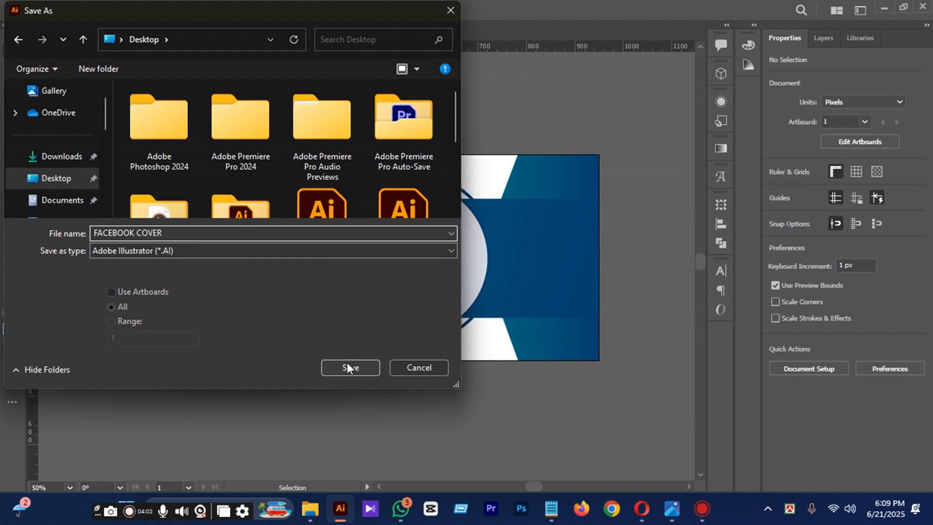
pyautogui.click(349, 367)
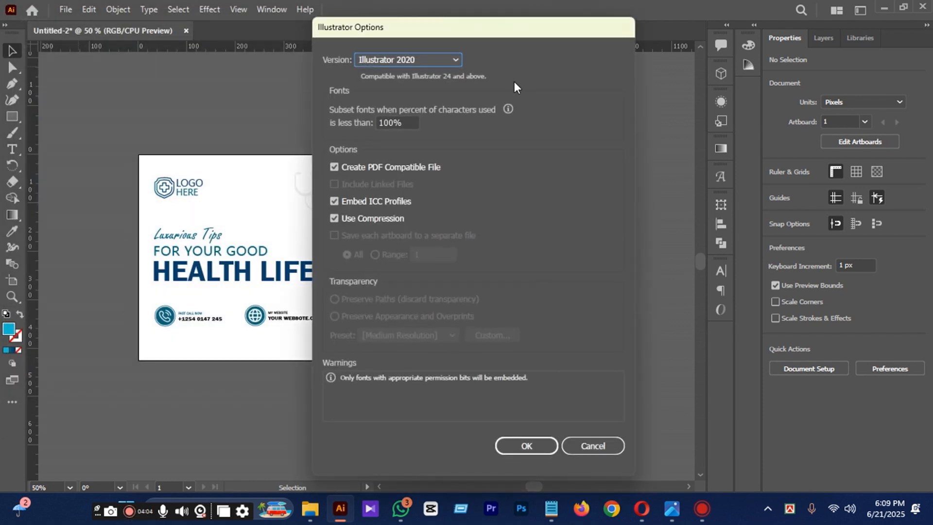
# Choose Illustrator 10 as the file version and accept the save options.
pyautogui.click(413, 59)
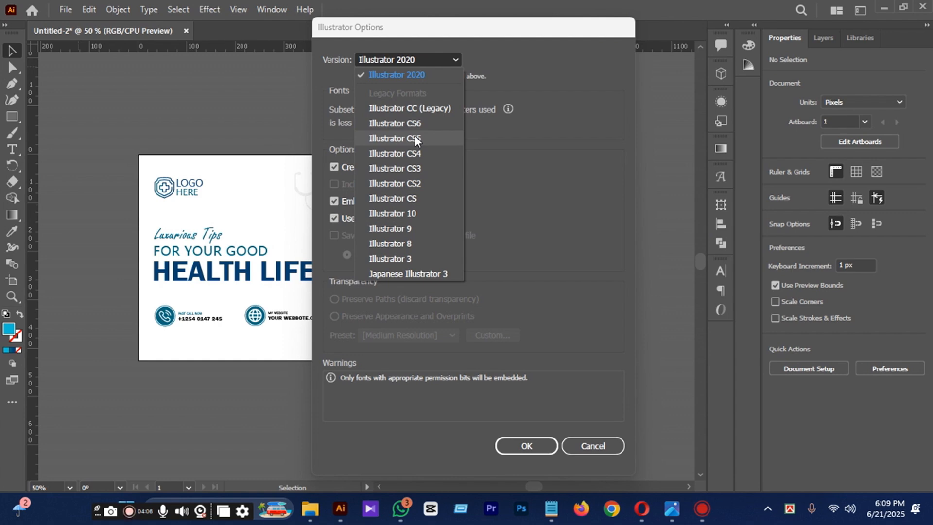
pyautogui.click(421, 215)
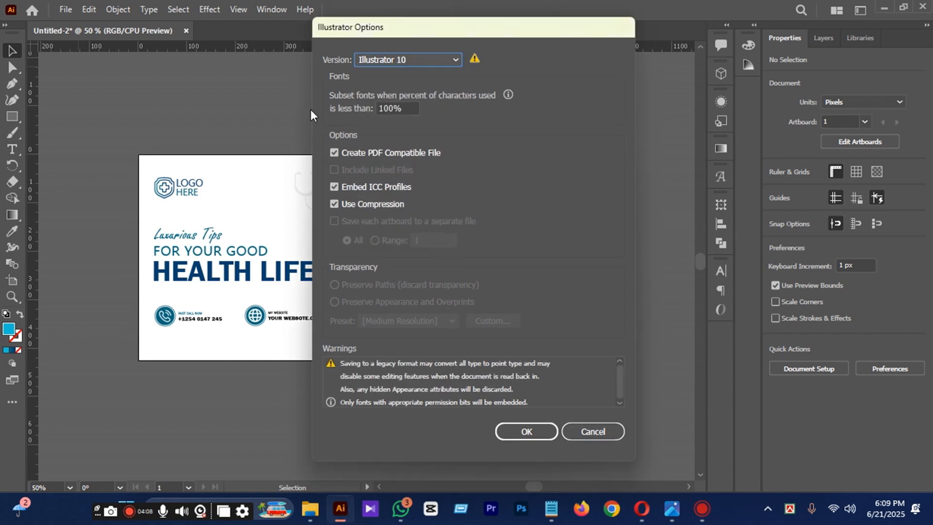
pyautogui.click(539, 432)
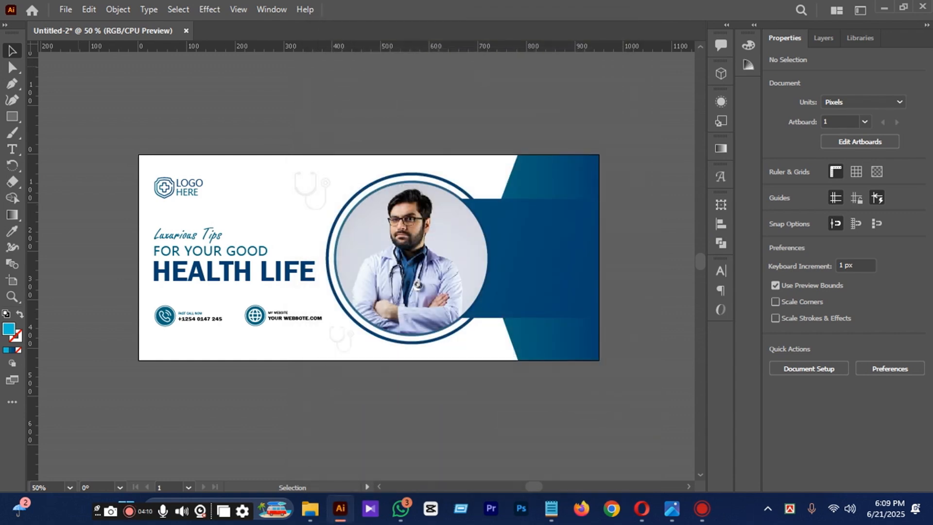
# Export the banner for web as a 950 x 425 px JPEG named FACEBOOK-COVER on the Desktop.
pyautogui.click(65, 10)
pyautogui.moveTo(107, 281)
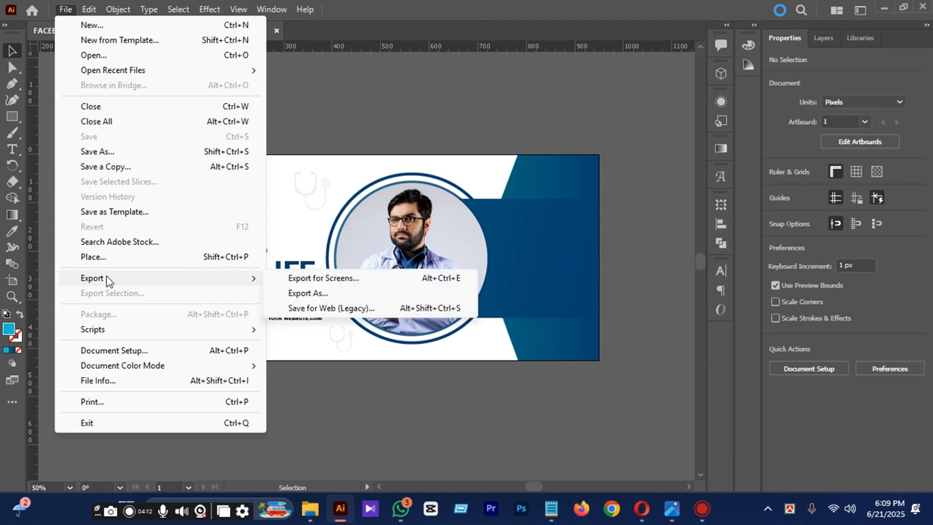
pyautogui.click(330, 308)
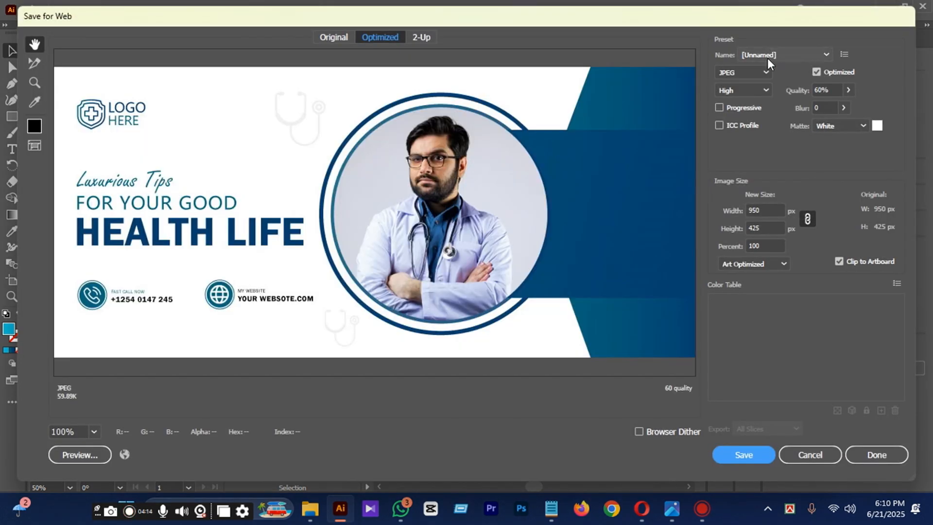
pyautogui.click(735, 459)
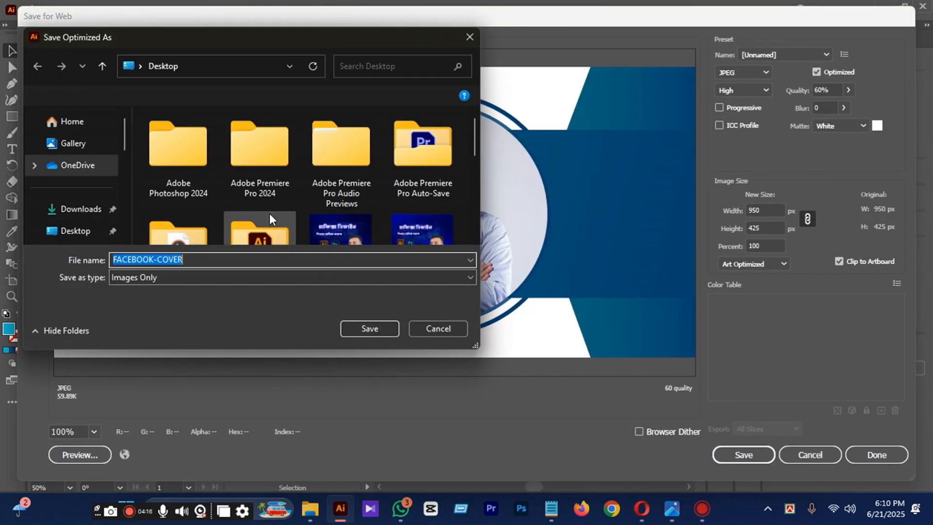
pyautogui.click(346, 328)
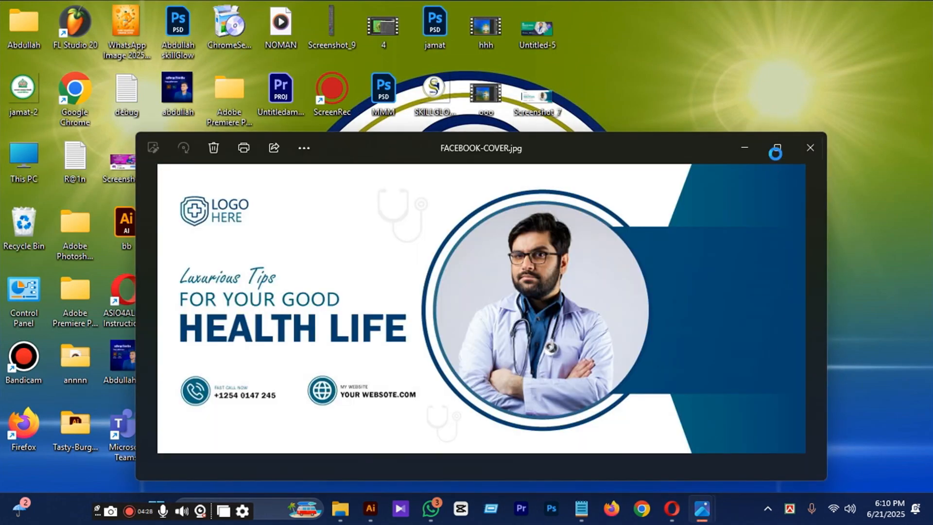
# Enlarge the image viewer window to inspect the exported FACEBOOK-COVER.jpg.
pyautogui.click(756, 155)
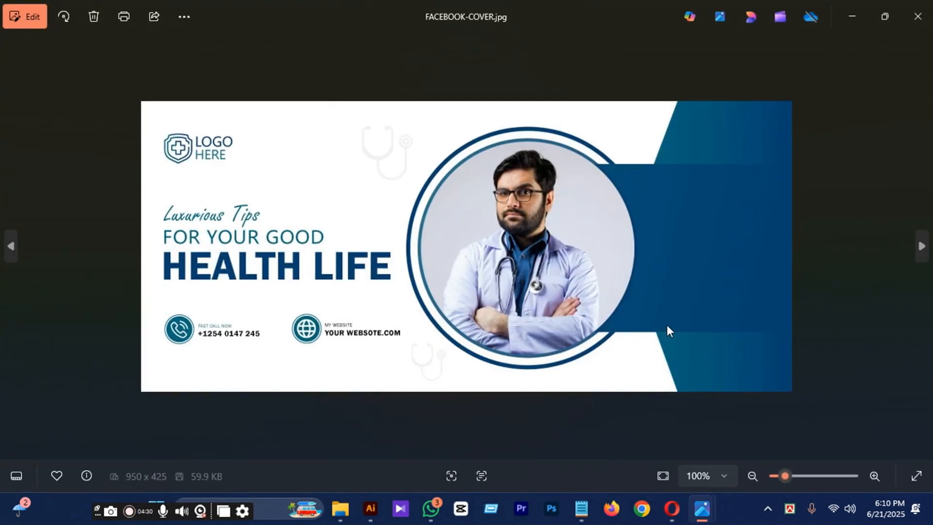